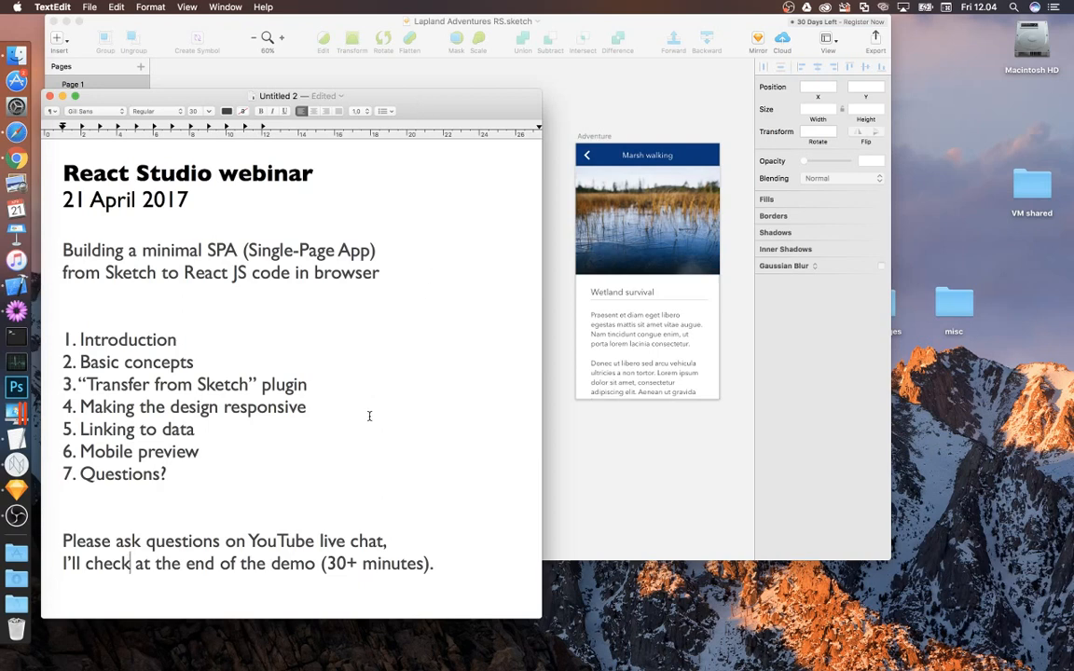
Switch to React Studio, hide the other applications and create a new Mobile-First Web App project
left_click(18, 469)
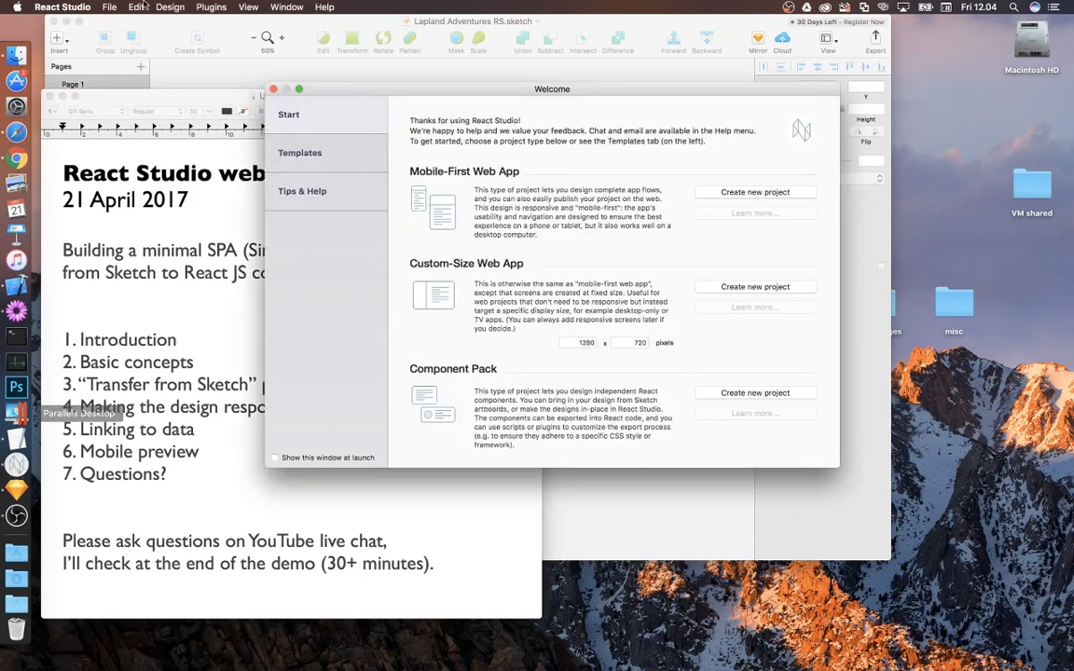
left_click(63, 6)
left_click(70, 87)
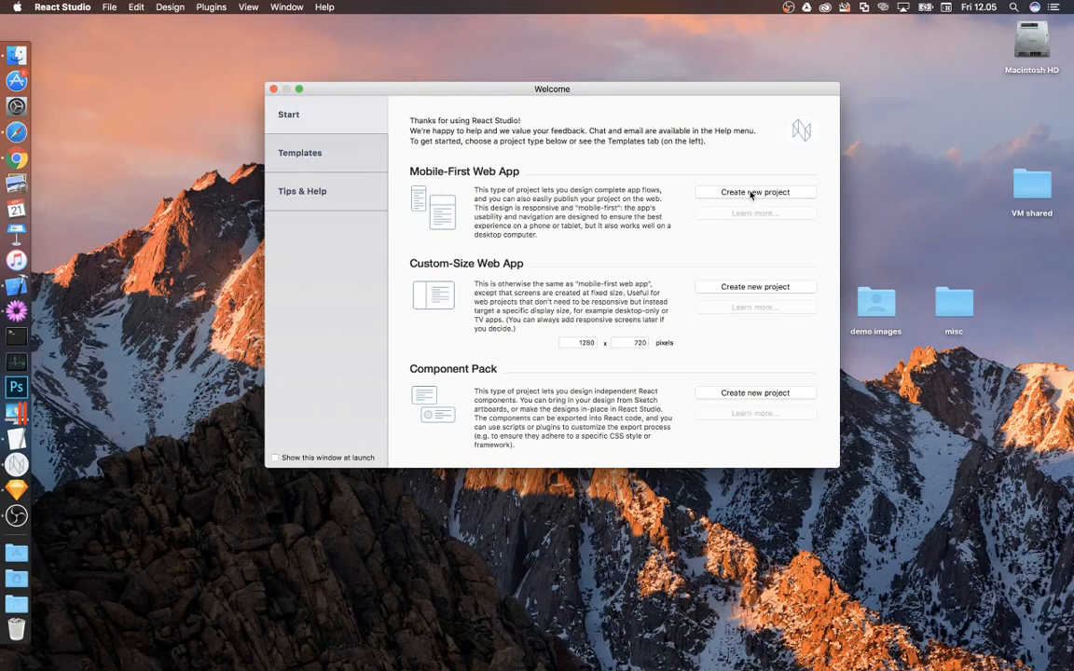
left_click(752, 195)
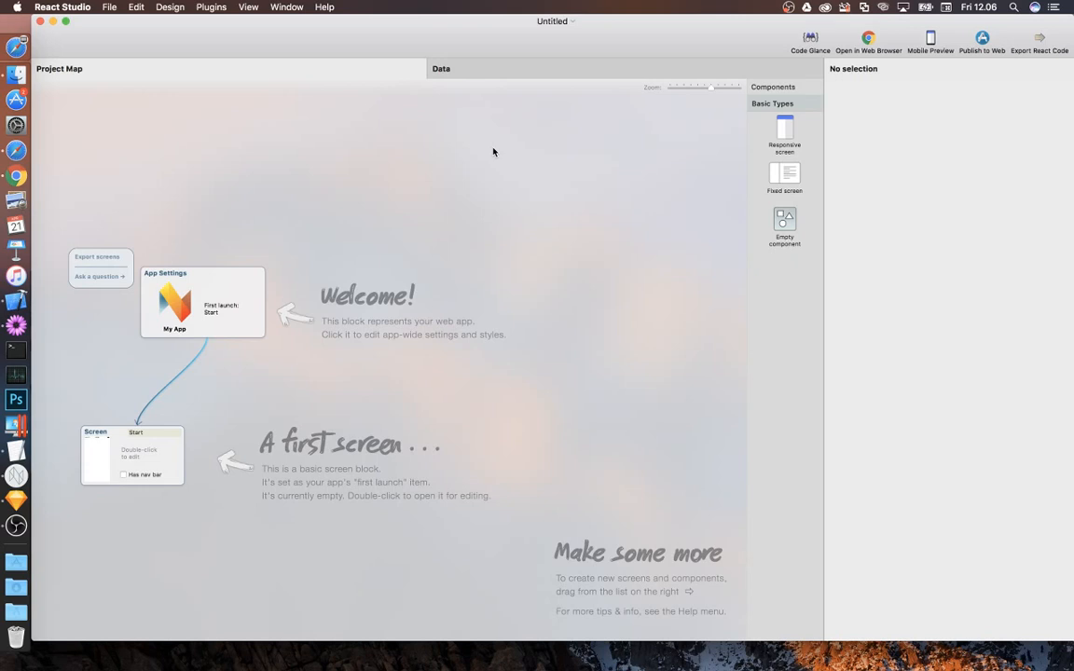
Reposition the App Settings and Start screen blocks on the project map, and open the Start screen for editing
left_click_drag(245, 305, 284, 258)
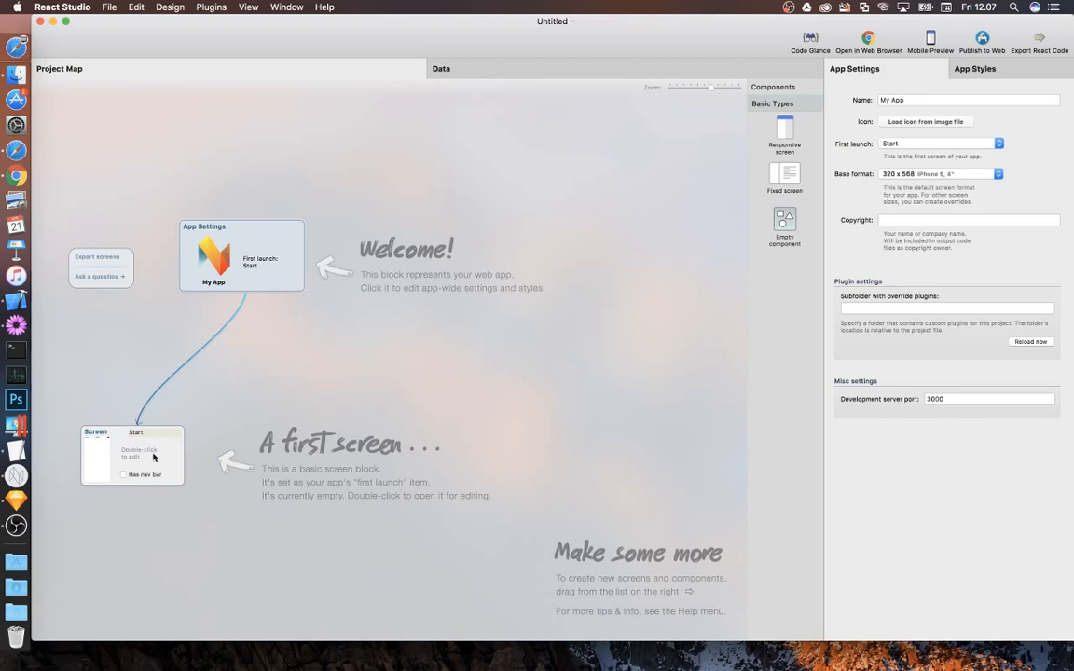
left_click_drag(153, 457, 171, 455)
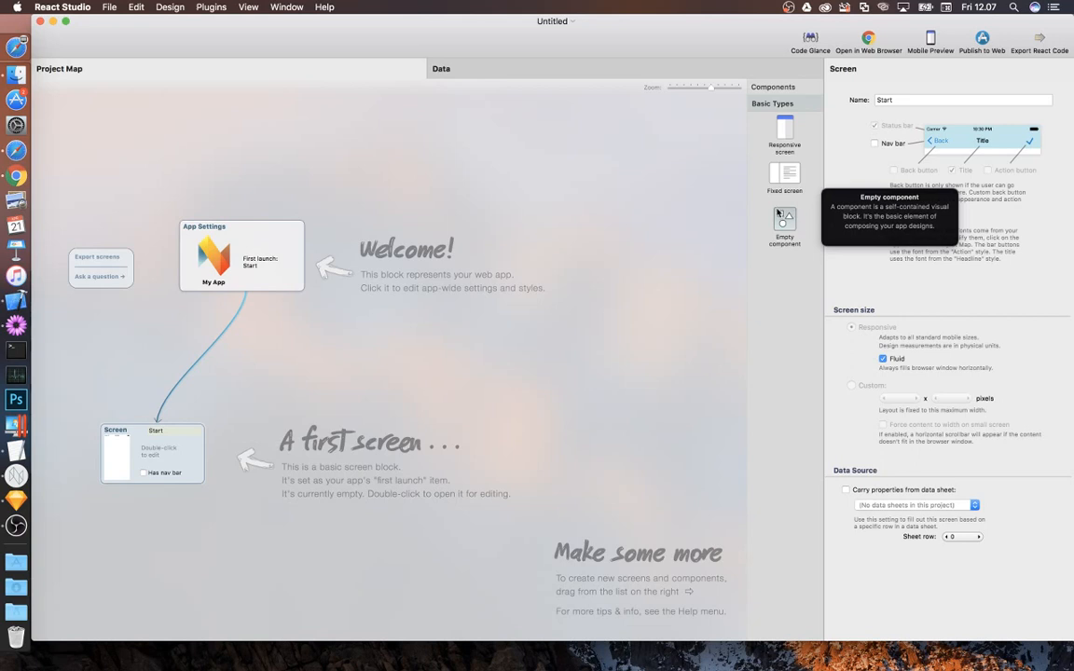
double_click(175, 454)
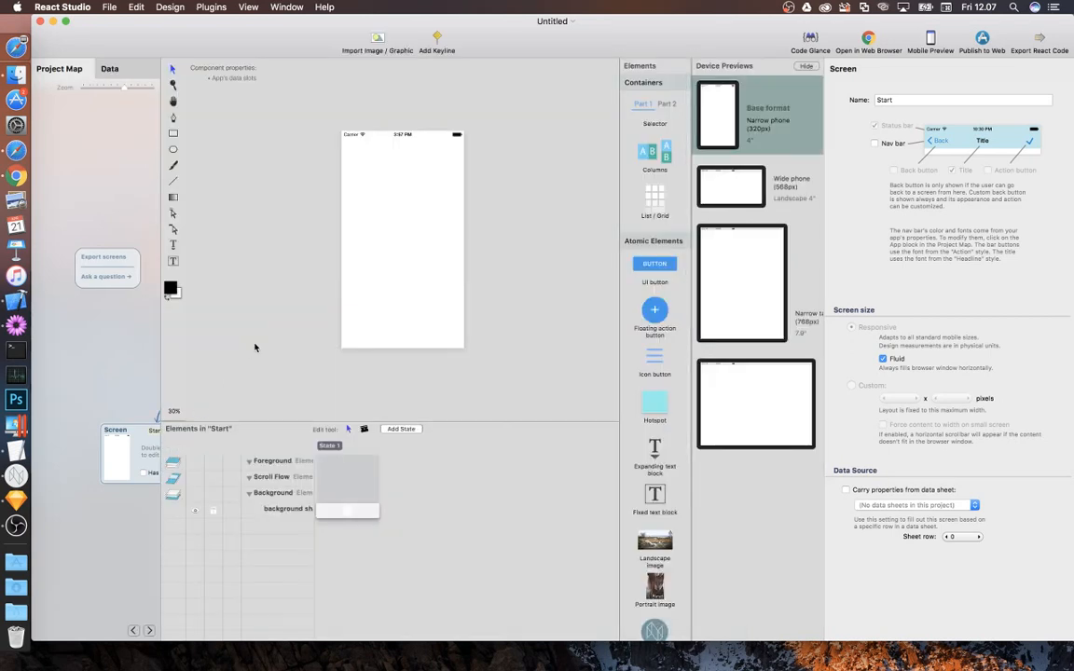
left_click(65, 21)
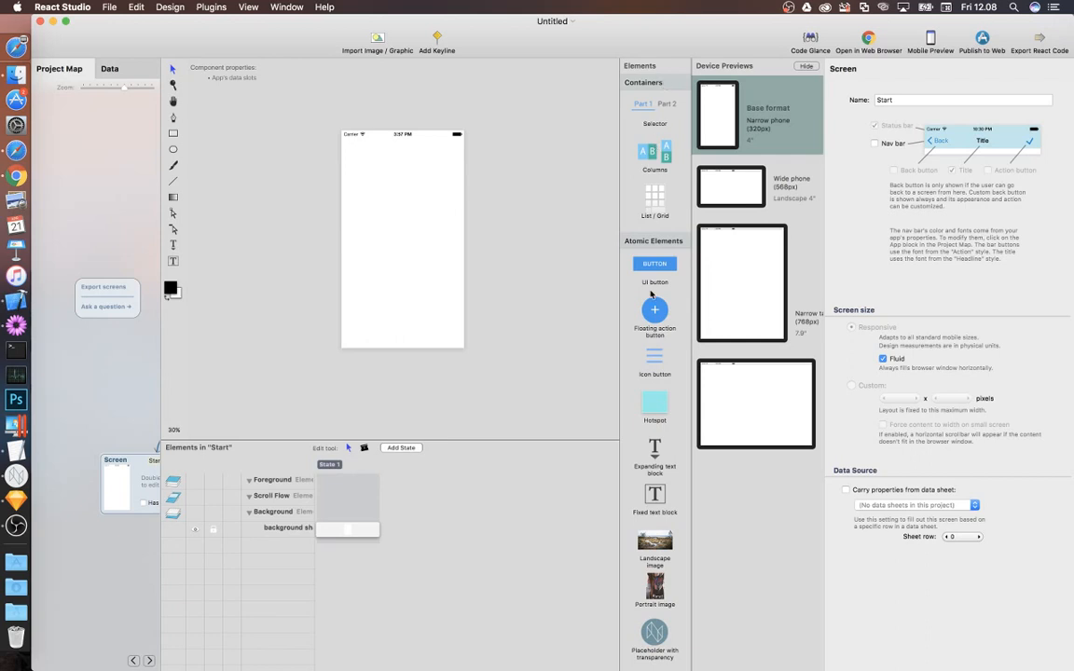
scroll(653, 280, "down", 3)
scroll(651, 294, "down", 2)
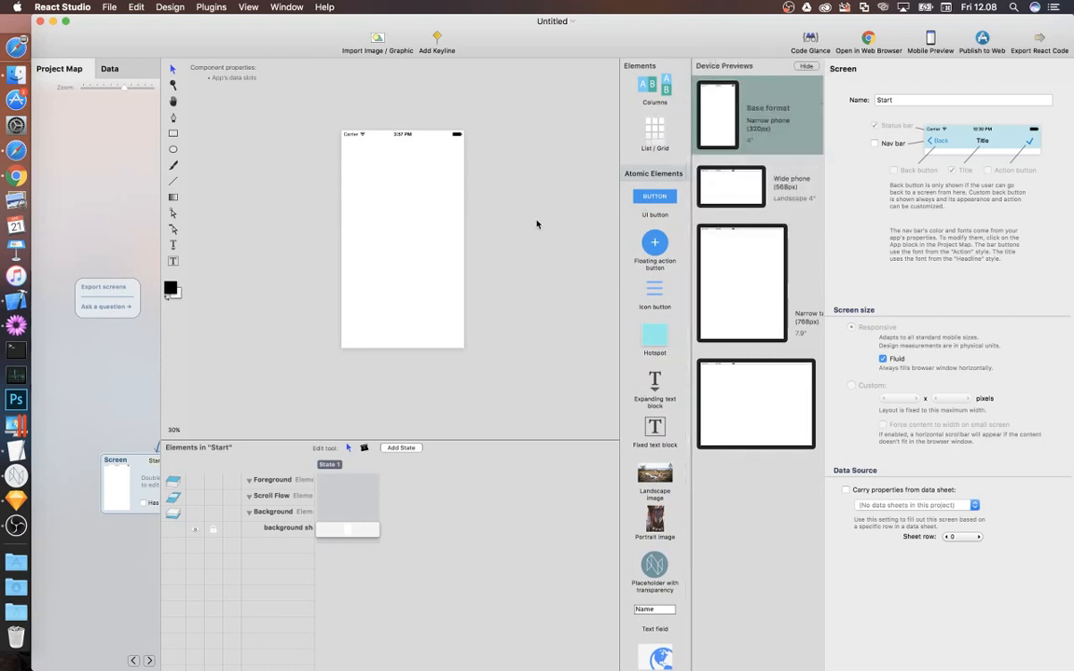
scroll(536, 223, "up", 5)
scroll(537, 223, "down", 4)
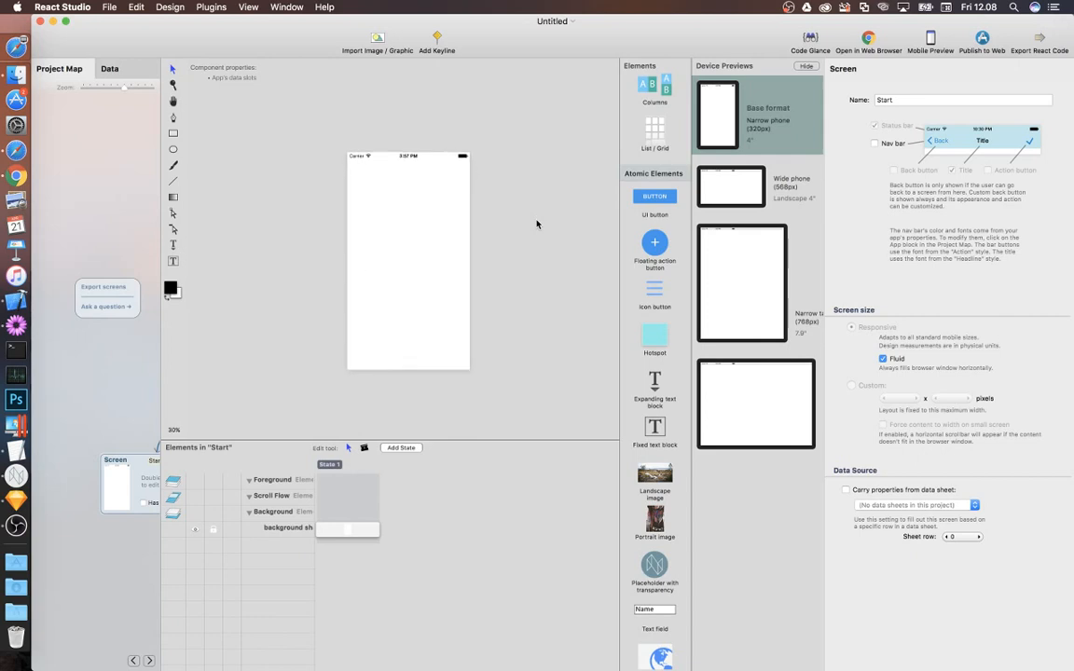
scroll(429, 256, "up", 2)
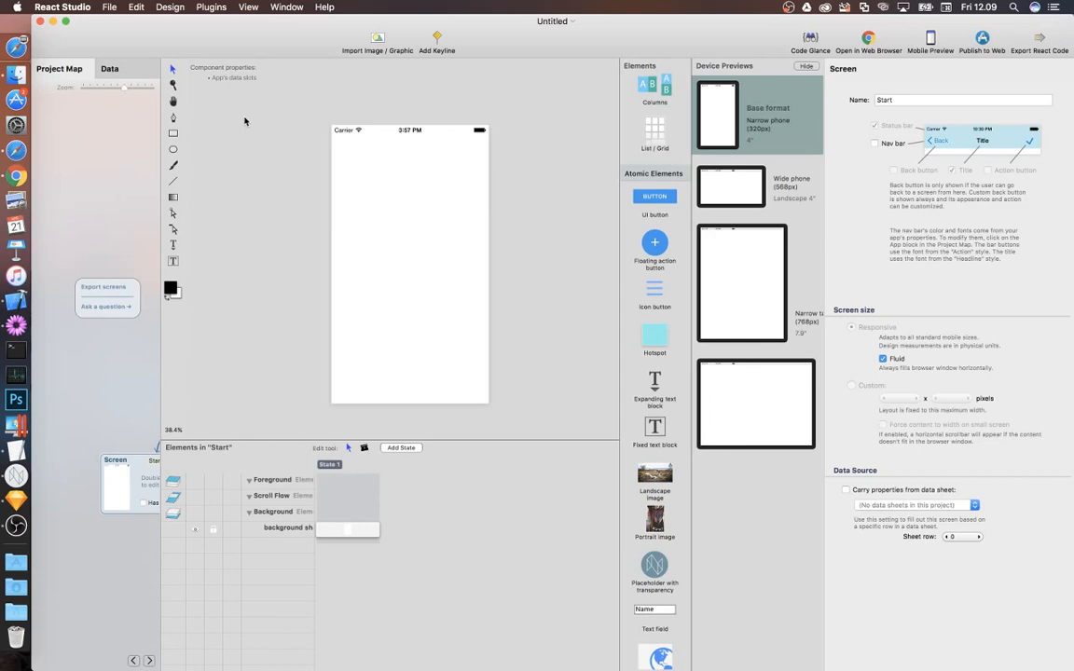
Draw a black filled triangle on the Start screen with the Pen tool and move it to the screen's upper-right corner
left_click(173, 117)
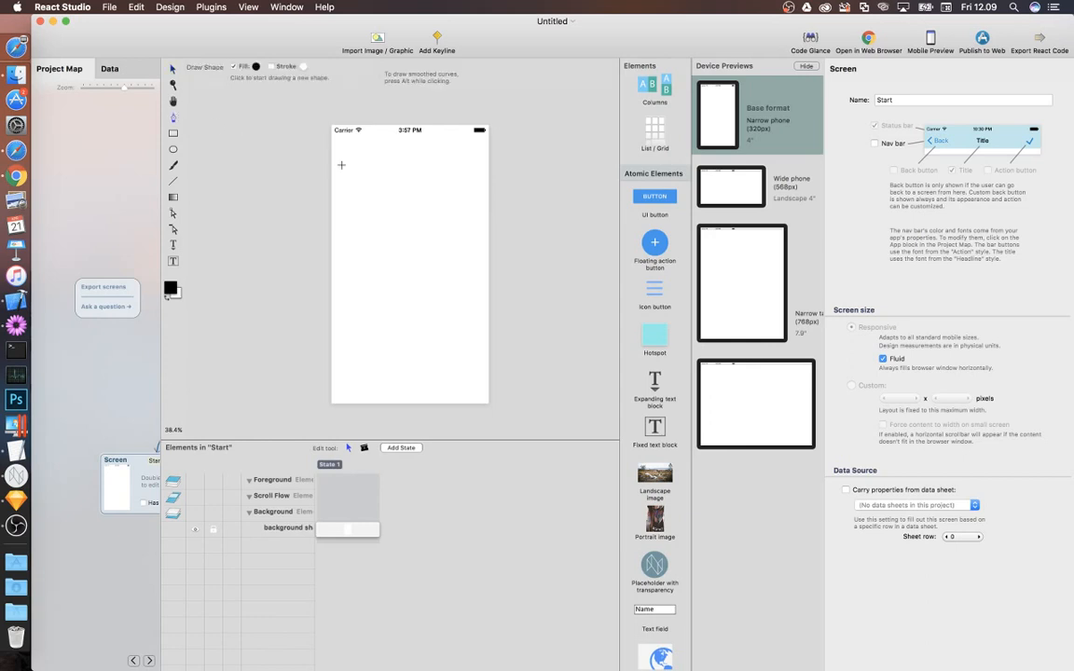
left_click(358, 171)
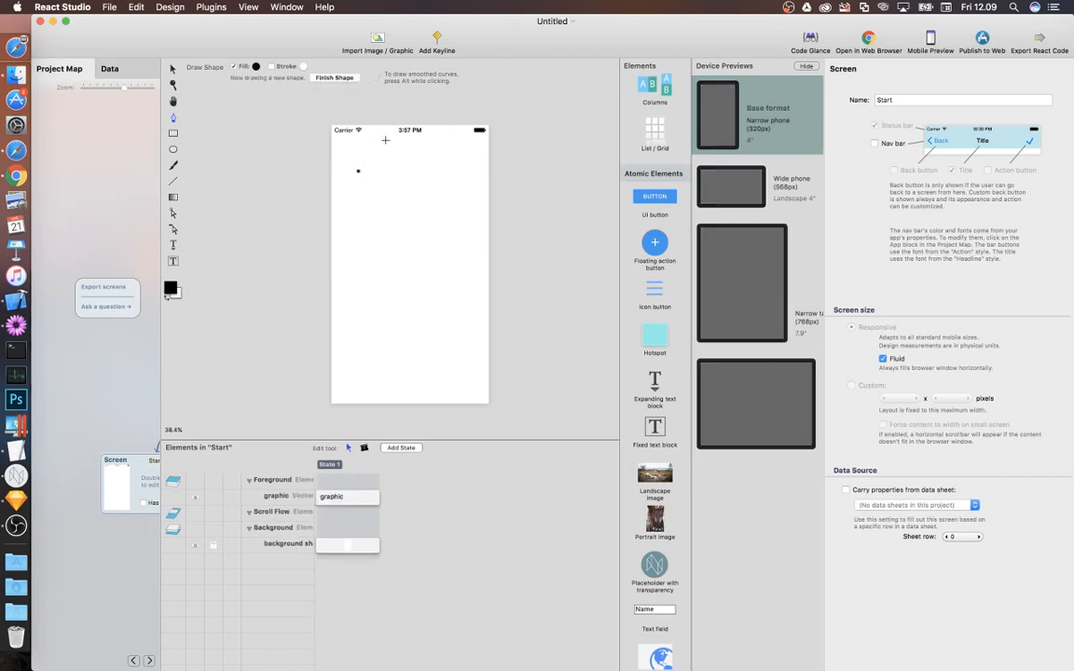
left_click(386, 140)
double_click(412, 201)
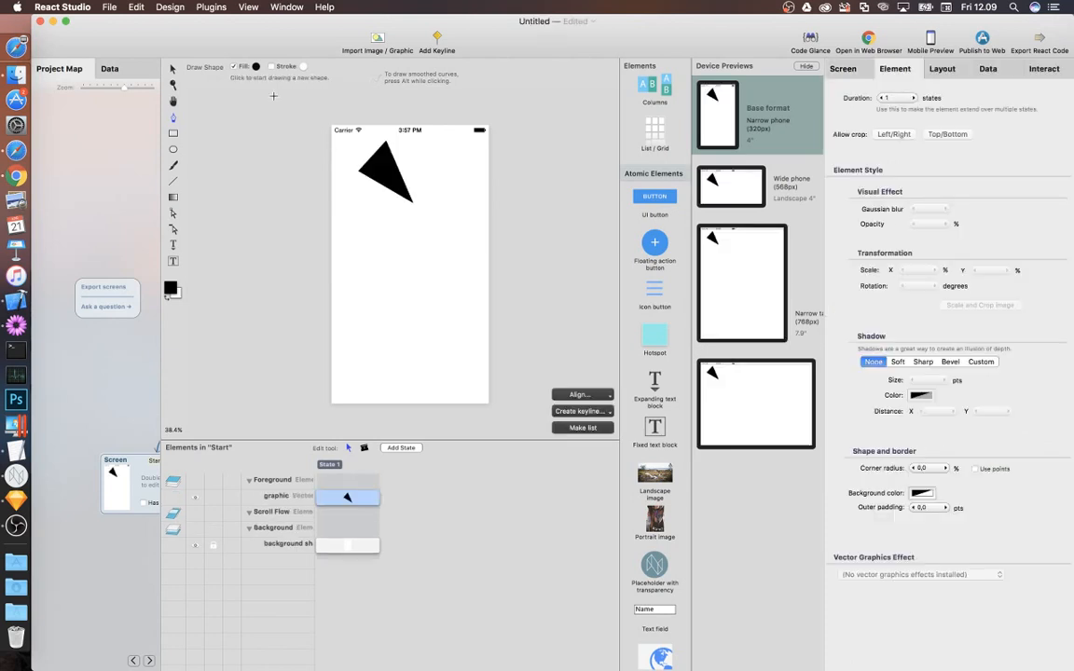
left_click(173, 68)
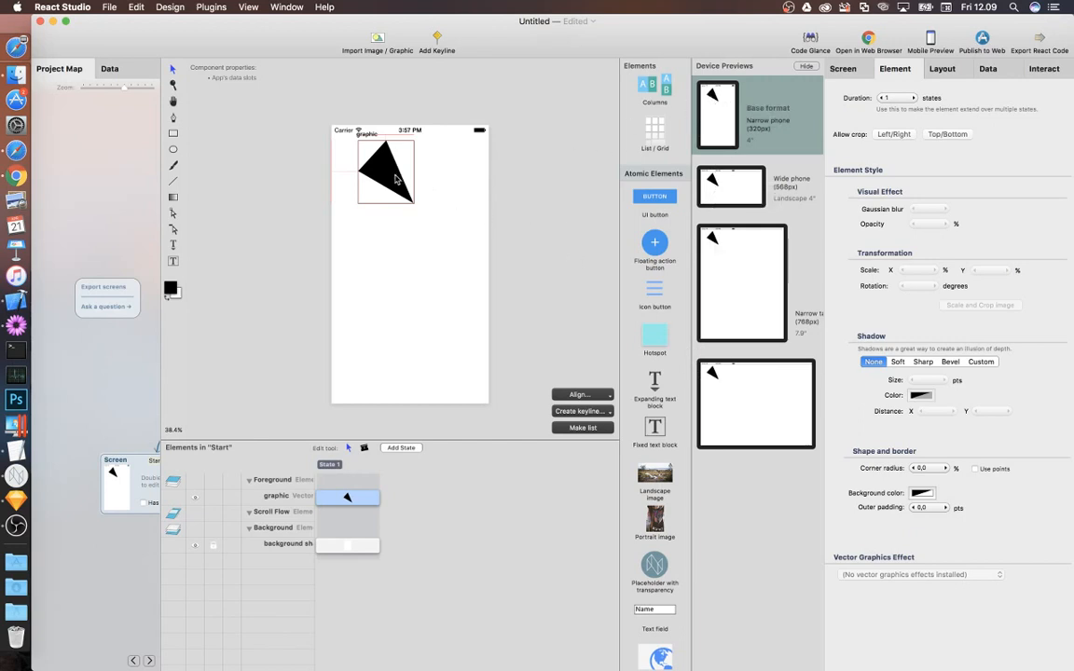
left_click_drag(396, 178, 420, 204)
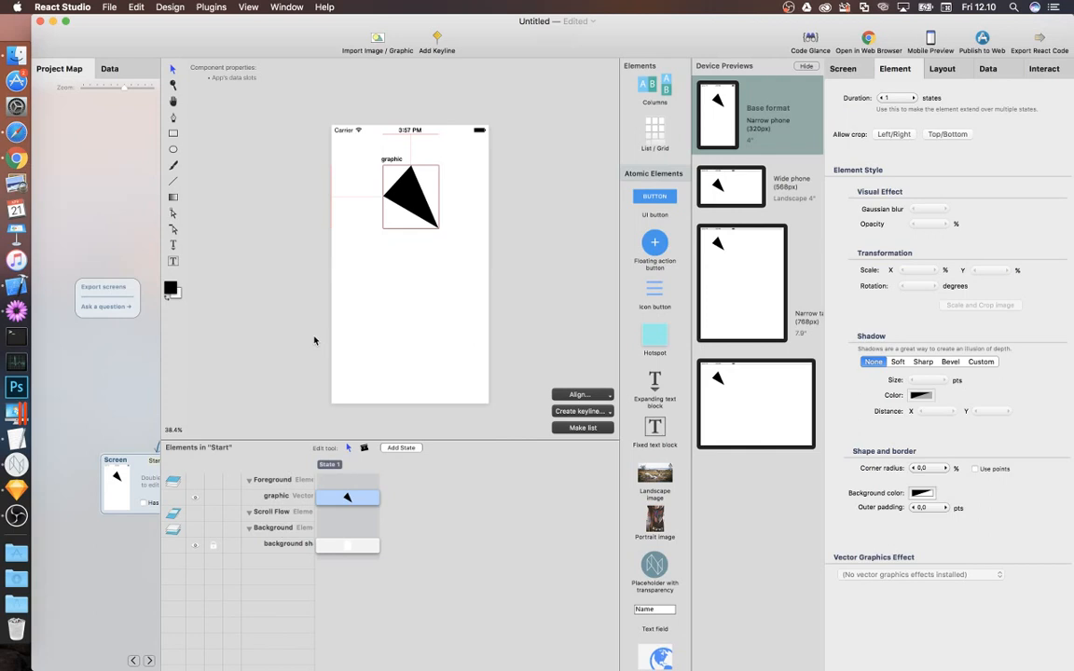
left_click_drag(407, 196, 457, 177)
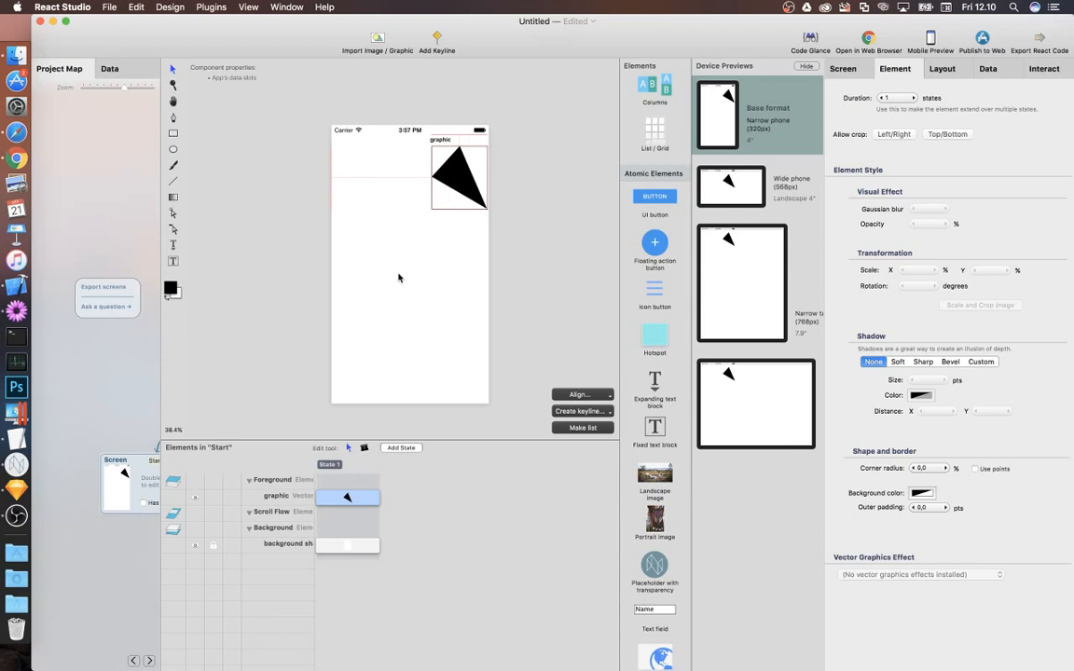
Add a UI button, an expanding text block and a reduced-size landscape image to the Start screen's scroll flow
left_click_drag(651, 199, 416, 188)
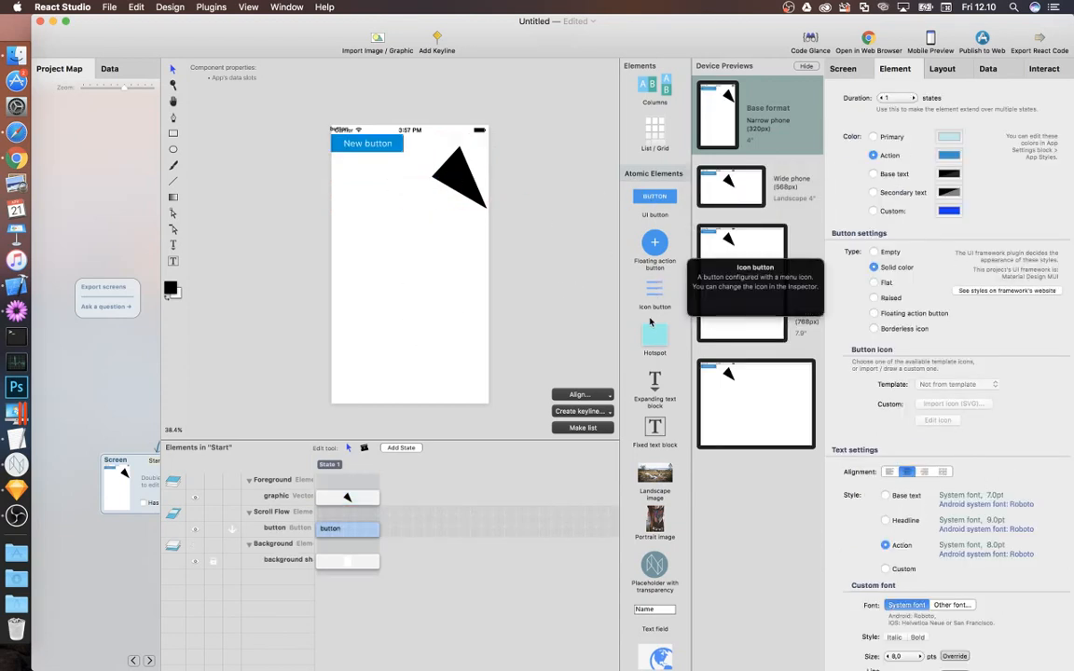
left_click_drag(654, 386, 391, 216)
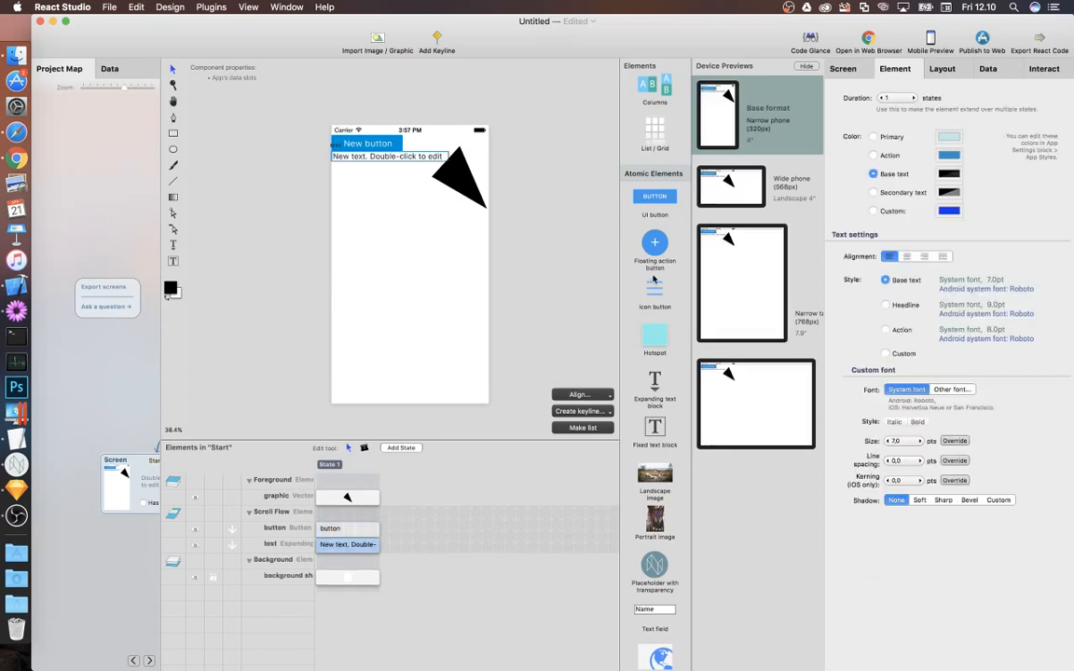
left_click_drag(654, 475, 404, 247)
left_click_drag(399, 197, 418, 250)
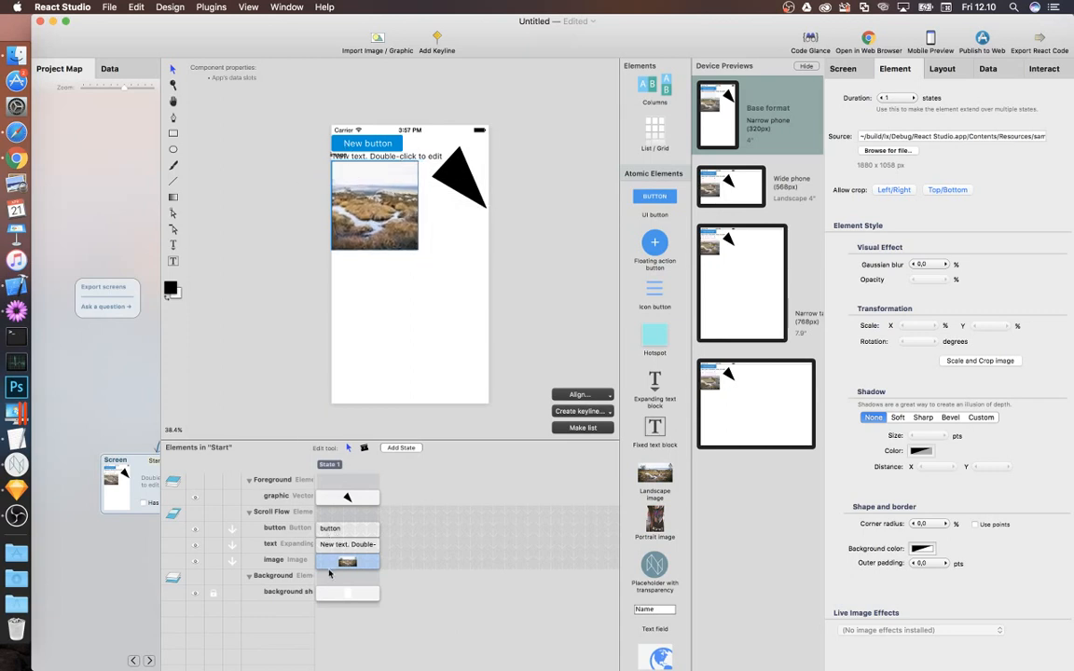
Space out the button, text block and image below one another, each indented from the Start screen's left edge
left_click_drag(373, 142, 382, 236)
left_click(382, 207)
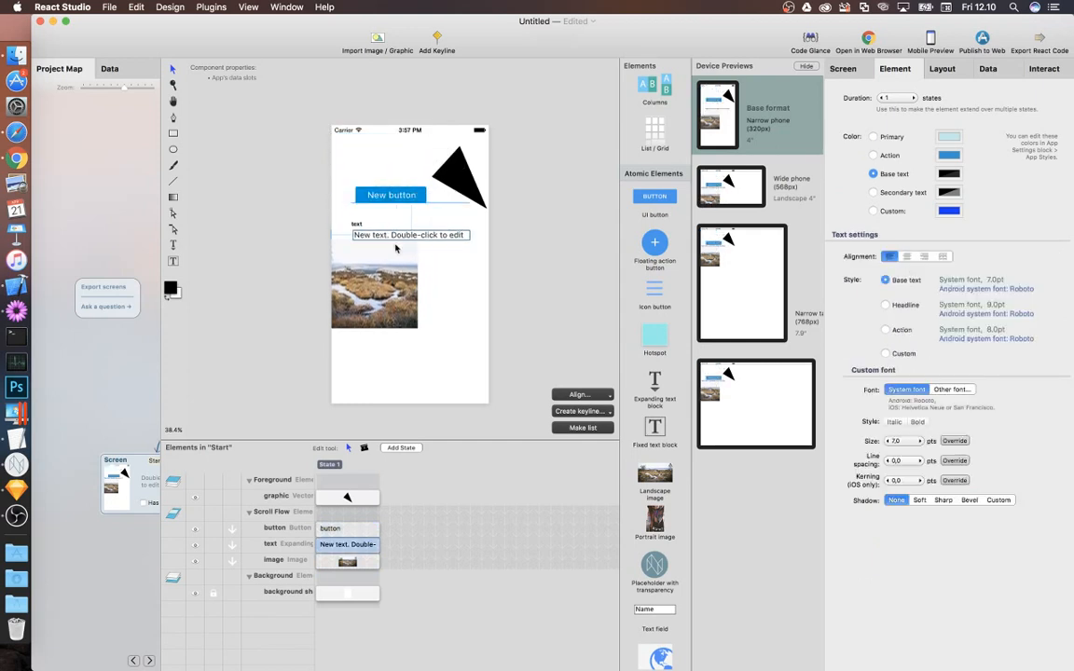
left_click(370, 289)
left_click_drag(370, 289, 395, 325)
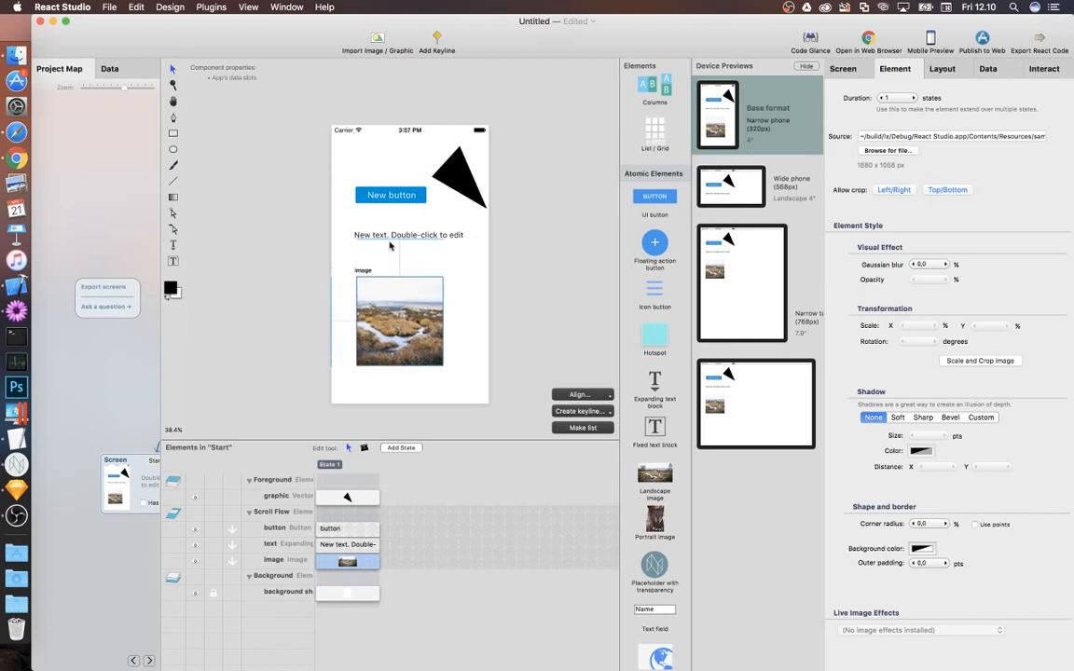
Narrow the text block so it wraps onto two lines and move it down, pushing the image past the fold
left_click(391, 198)
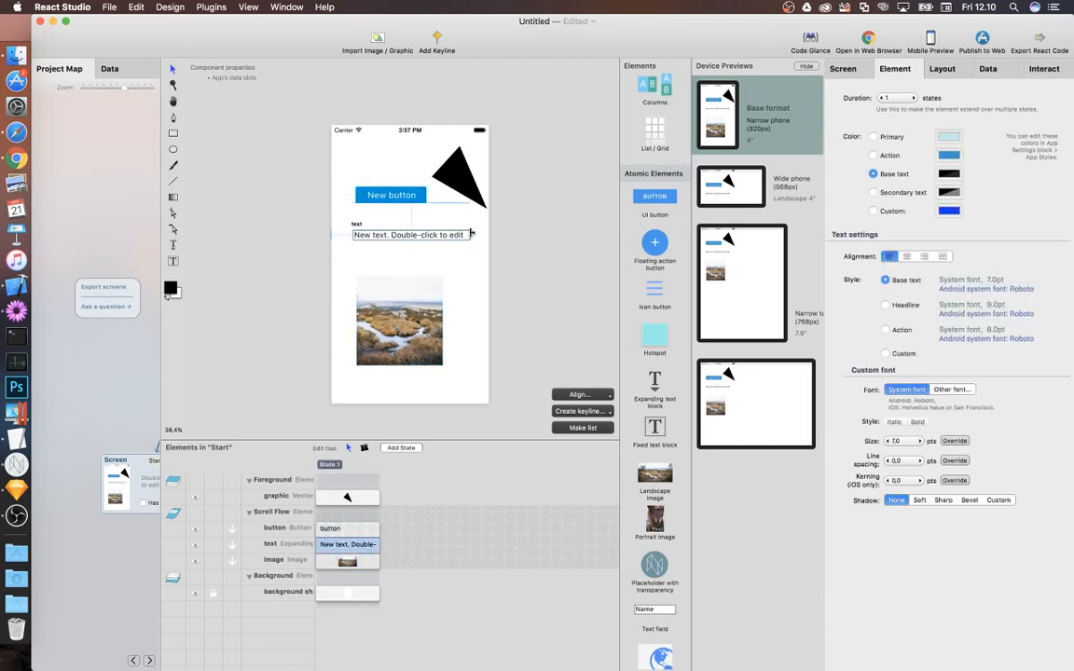
left_click_drag(470, 234, 388, 347)
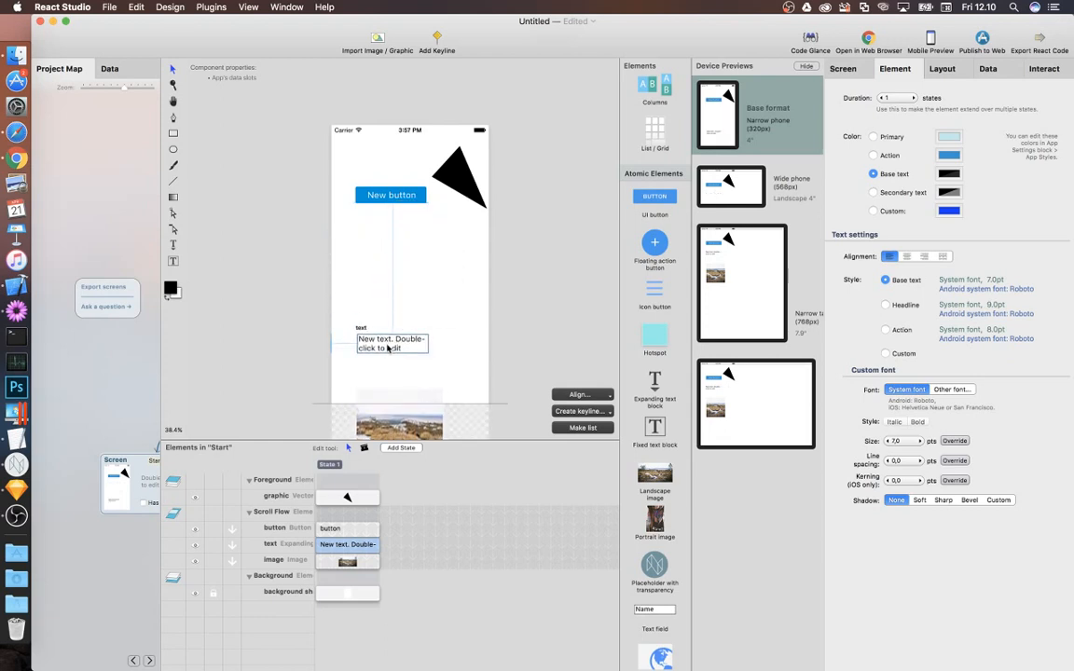
scroll(319, 298, "down", 5)
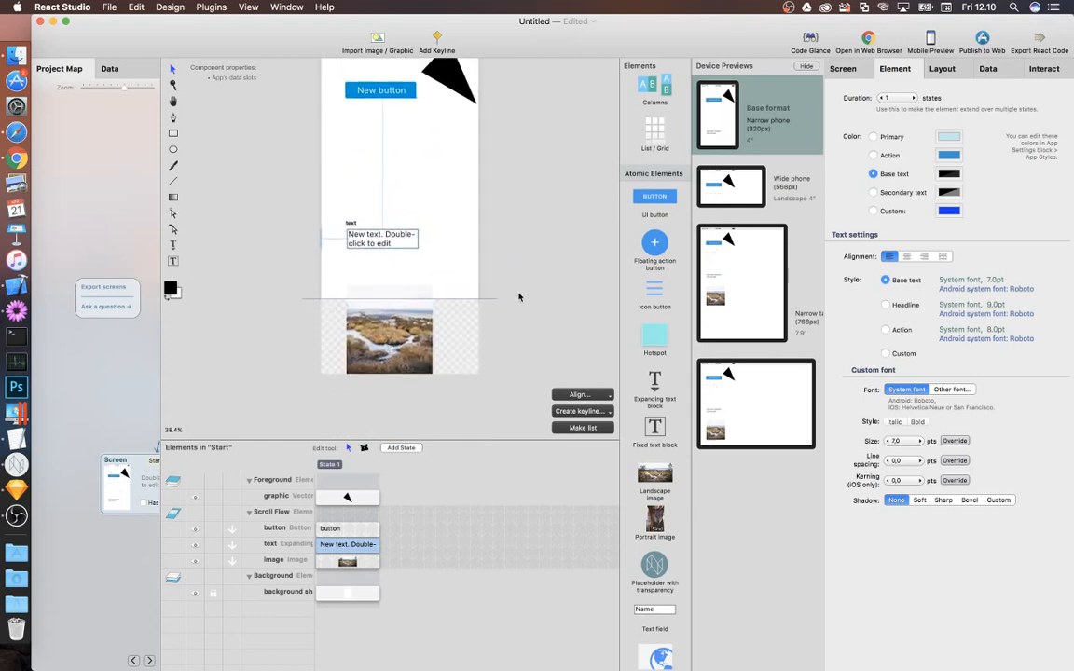
scroll(457, 275, "up", 1)
left_click_drag(415, 268, 416, 304)
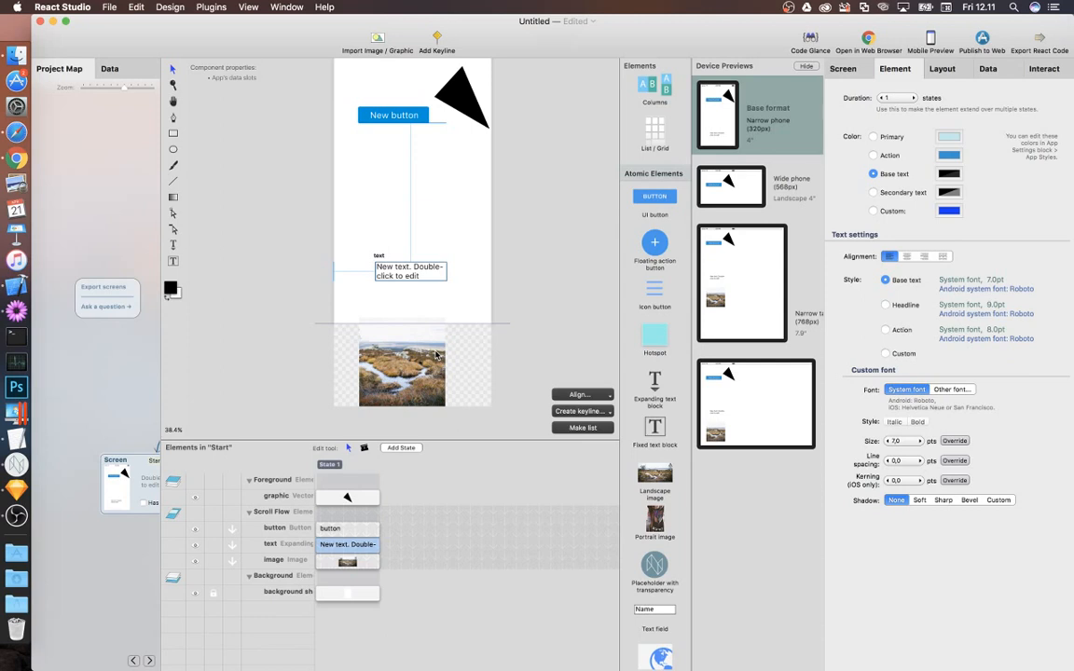
scroll(435, 354, "up", 1)
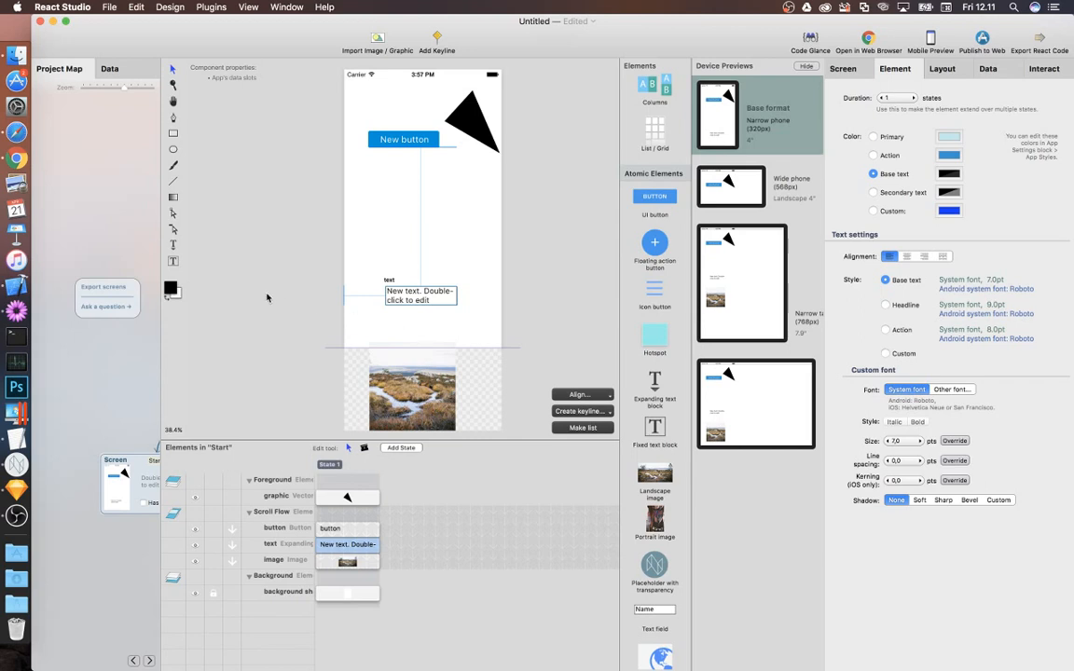
left_click(116, 385)
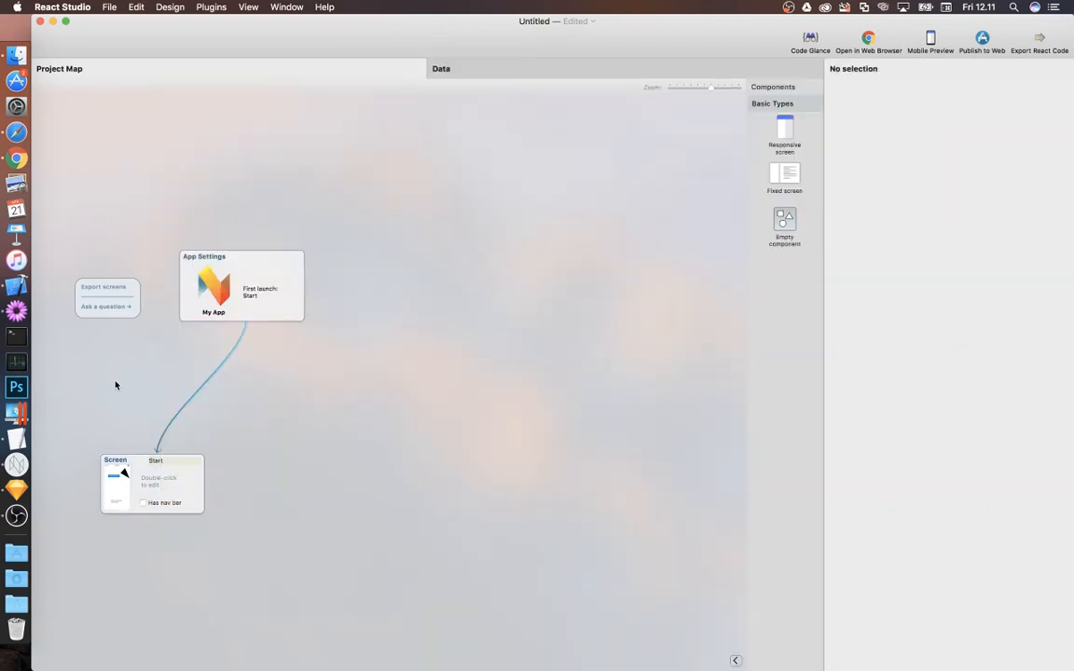
Switch to Sketch and transfer all artboards of the Lapland Adventures design into the React Studio project, acknowledging the size warnings
left_click(16, 491)
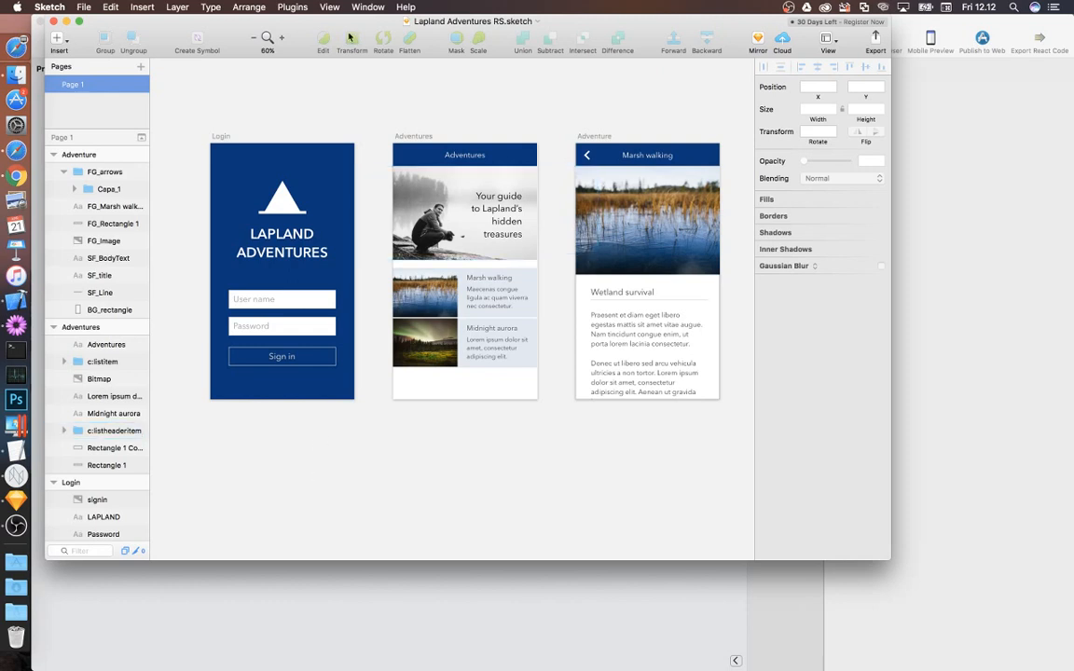
left_click(296, 7)
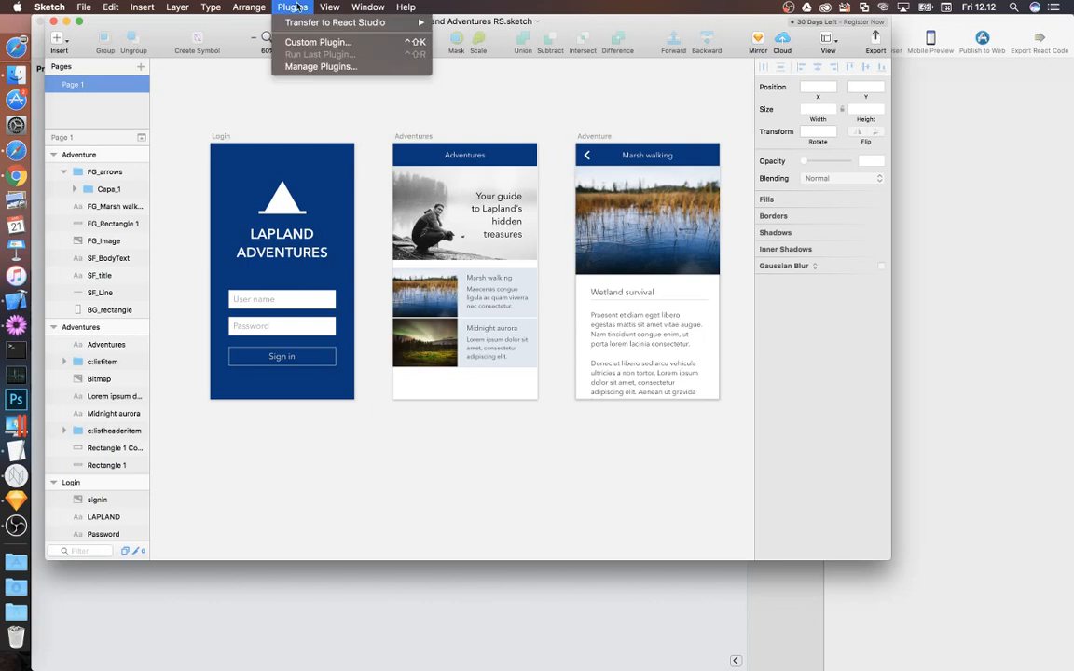
mouse_move(301, 25)
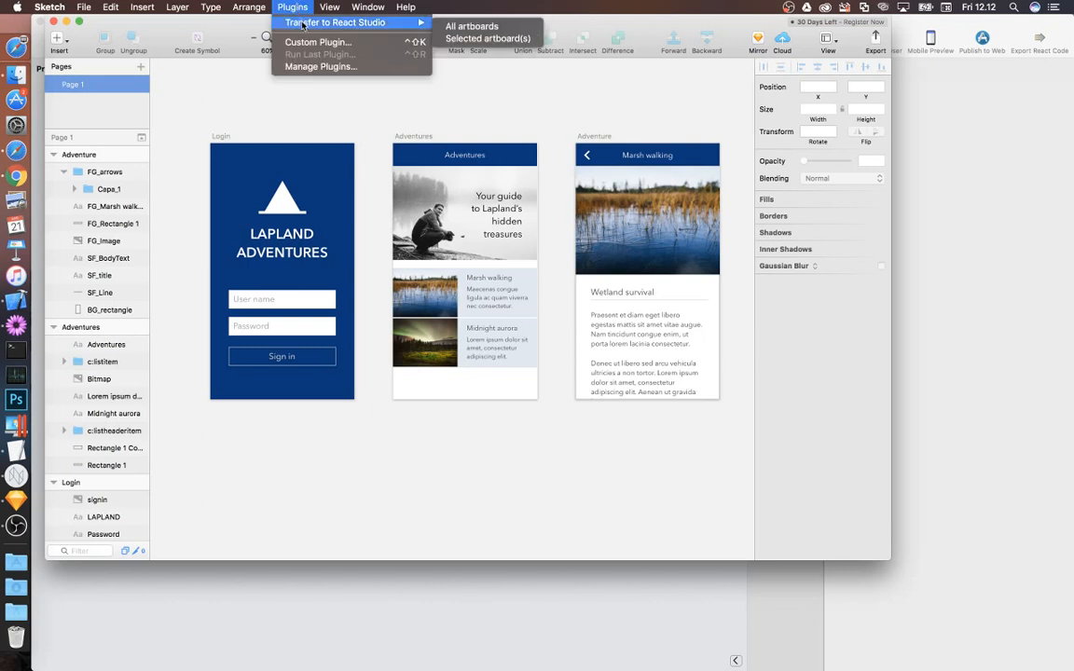
left_click(458, 28)
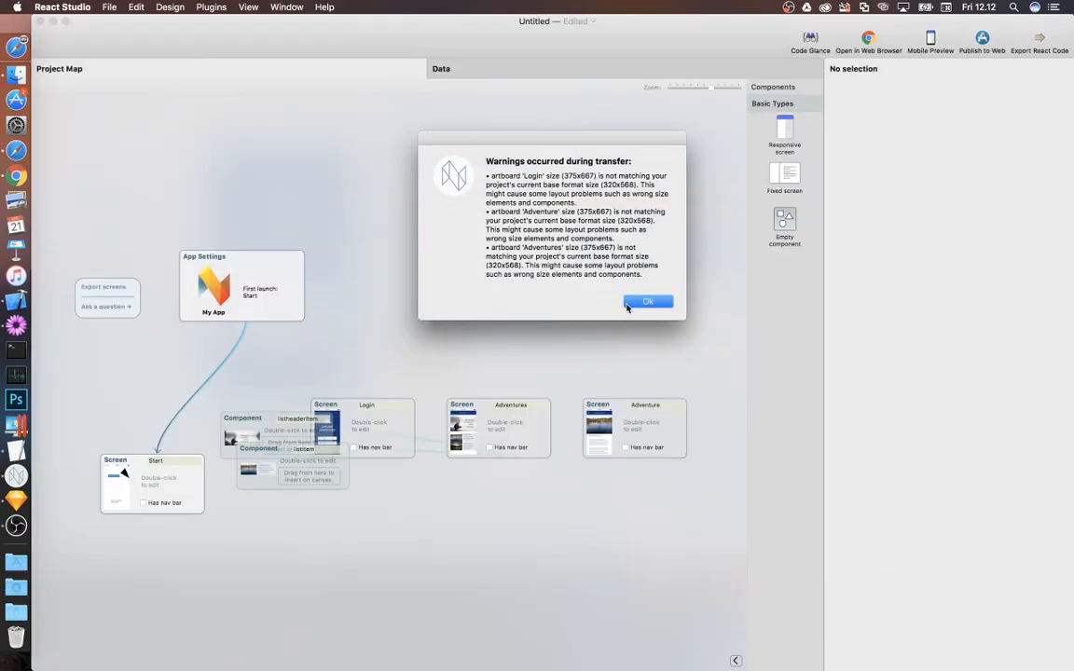
left_click(645, 300)
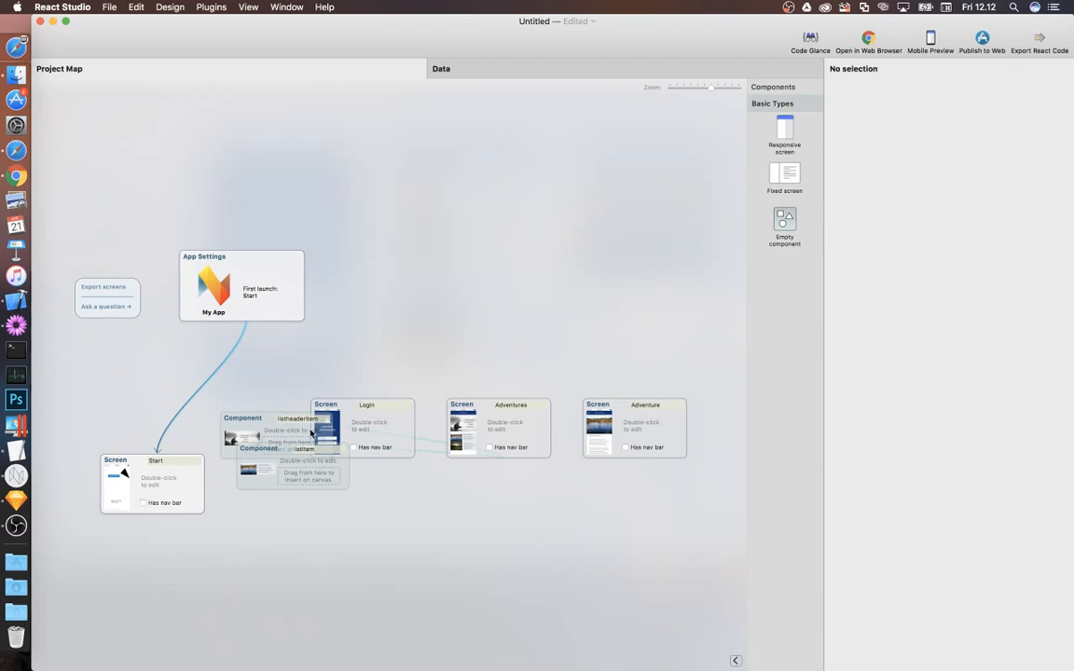
Place the listheaderitem component below the Login screen and listitem below the Adventures screen, and open listitem for editing
left_click_drag(341, 466, 558, 554)
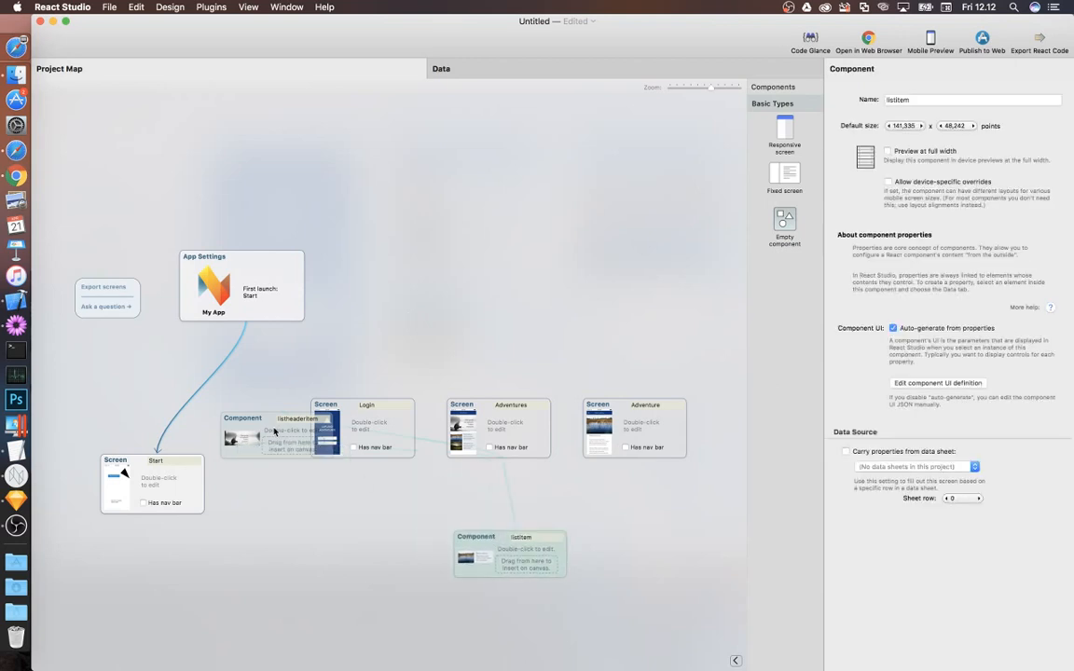
left_click_drag(255, 422, 345, 525)
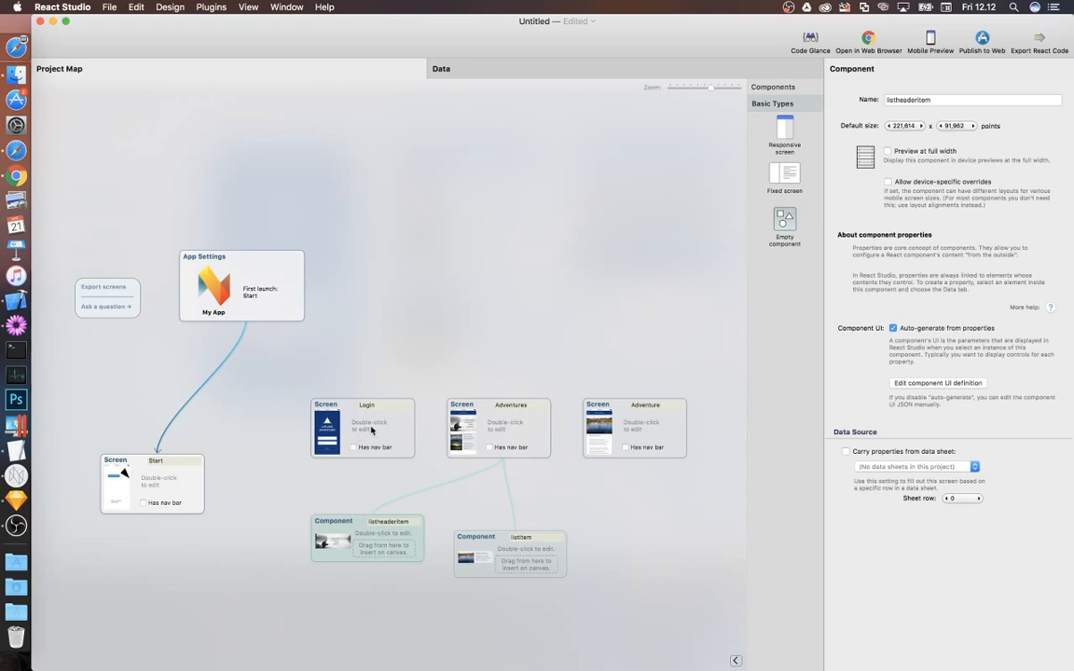
left_click(462, 536)
left_click(352, 522)
double_click(472, 538)
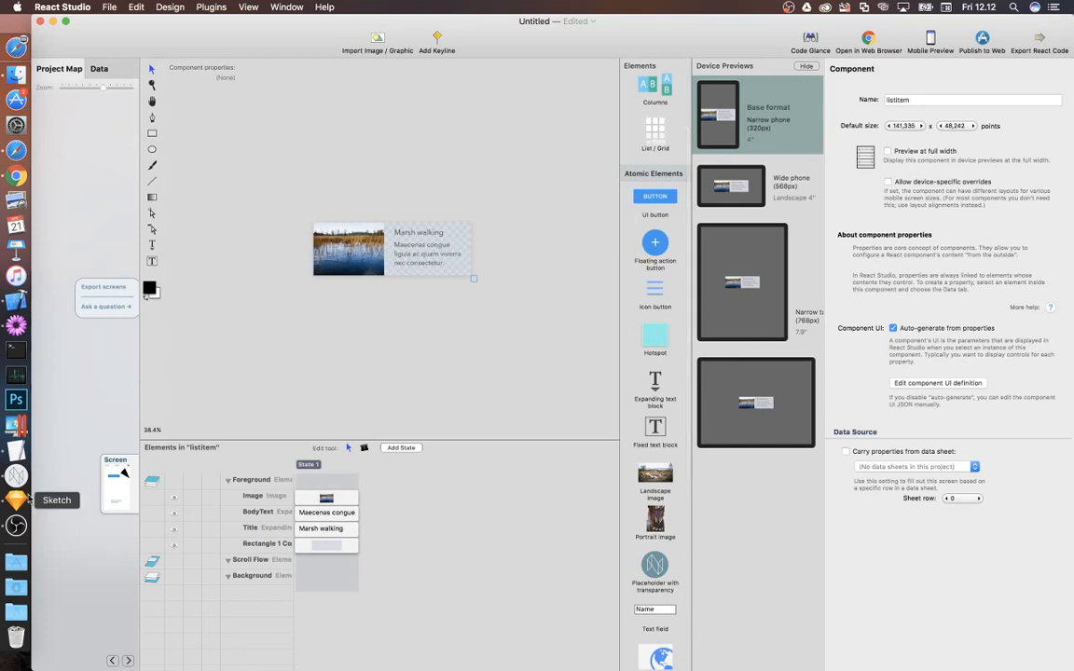
Compare how the c:listitem and c:listheaderitem groups are named in the Sketch layers with the components in React Studio's project map
left_click(23, 502)
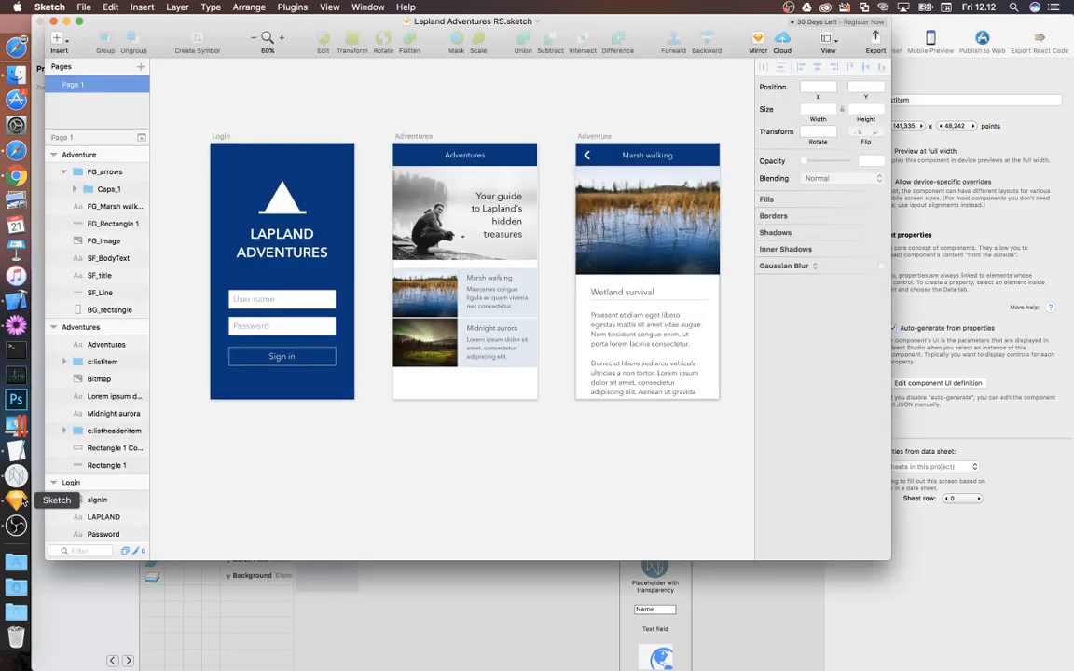
left_click(438, 292)
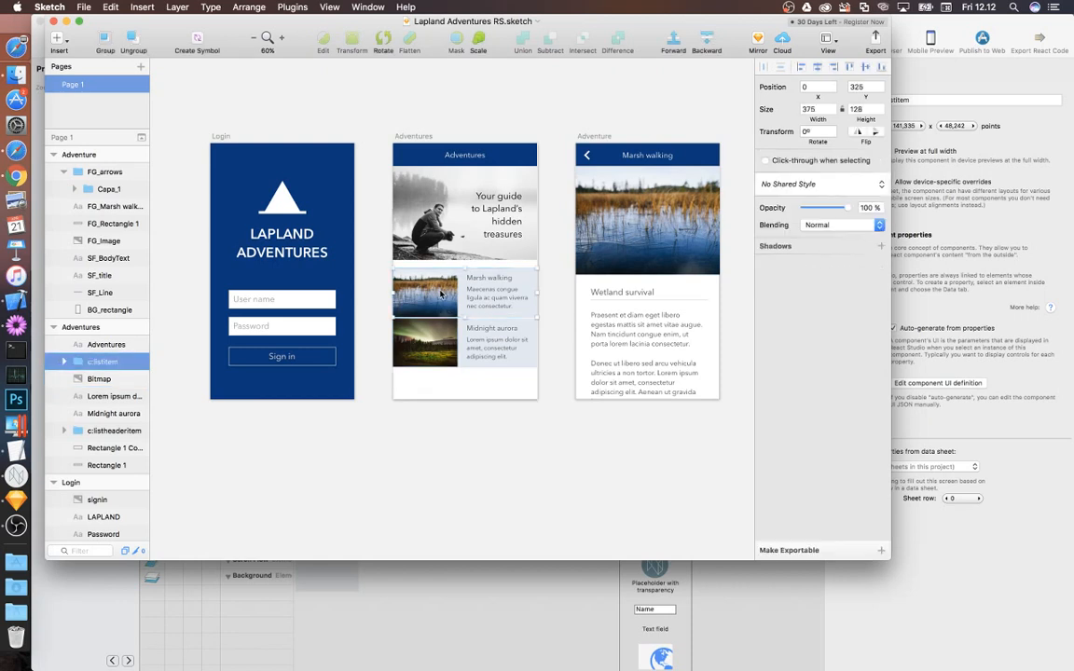
double_click(93, 367)
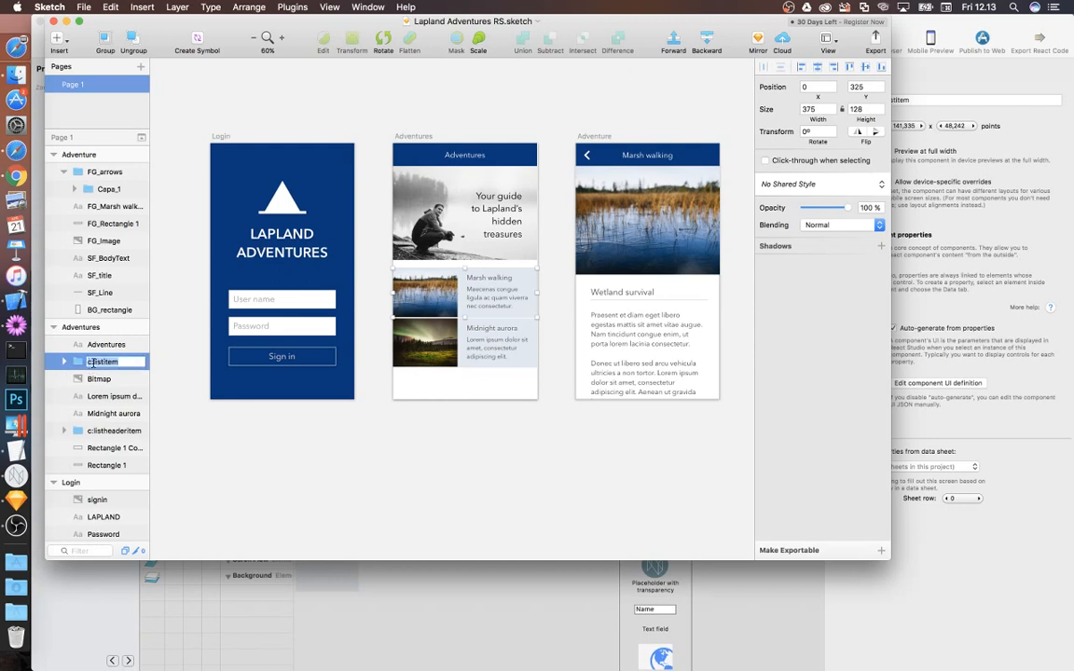
left_click(180, 376)
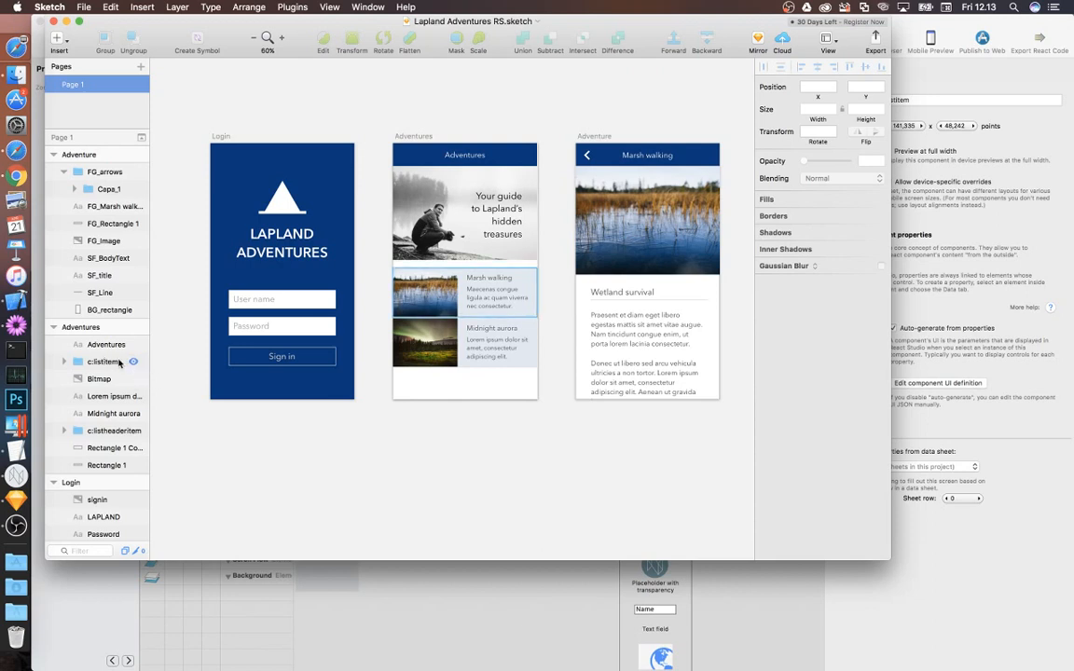
left_click(93, 583)
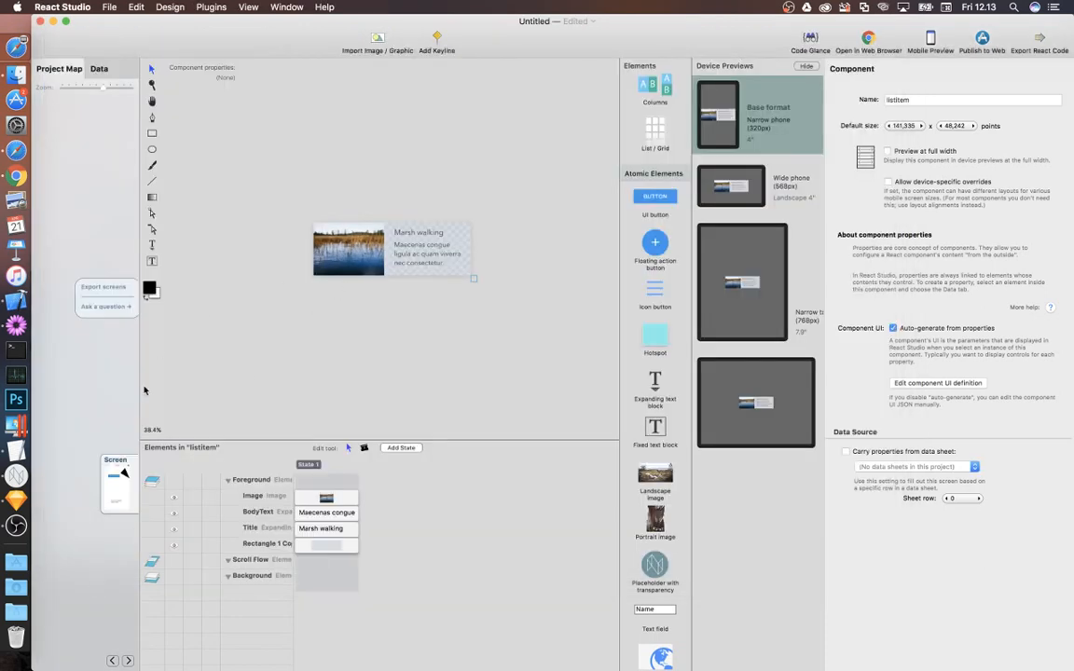
left_click(80, 396)
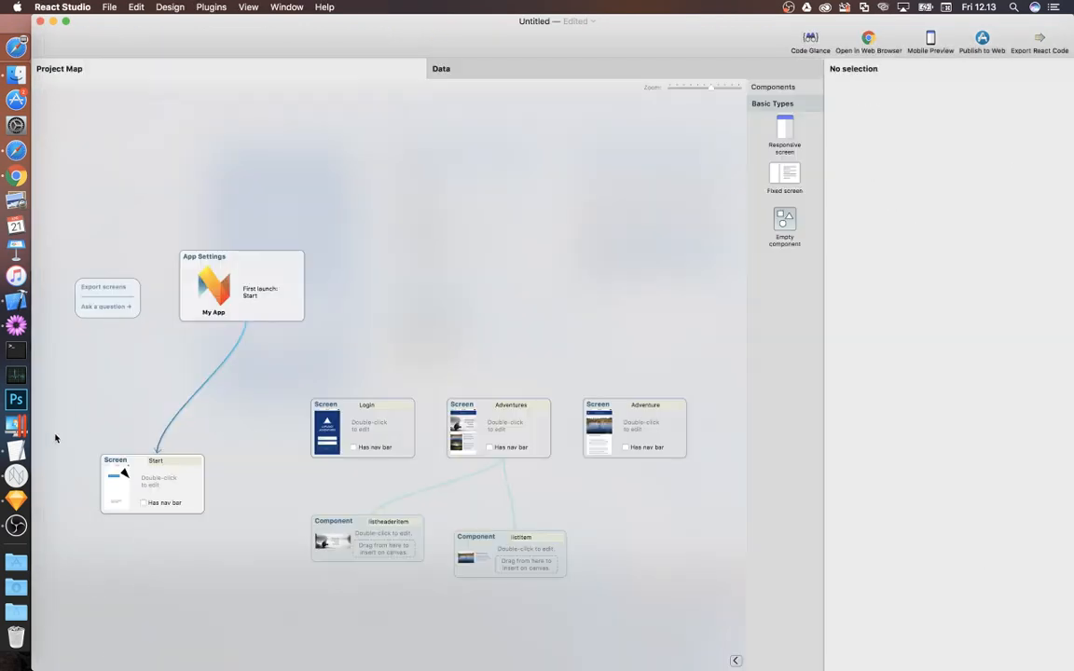
left_click(17, 500)
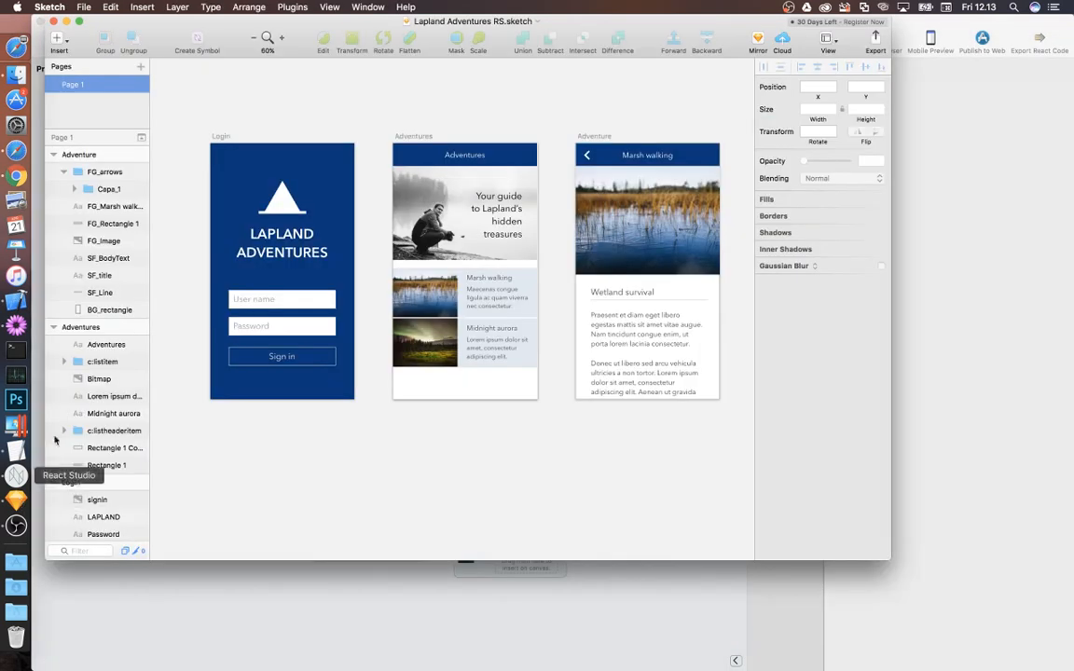
left_click(184, 582)
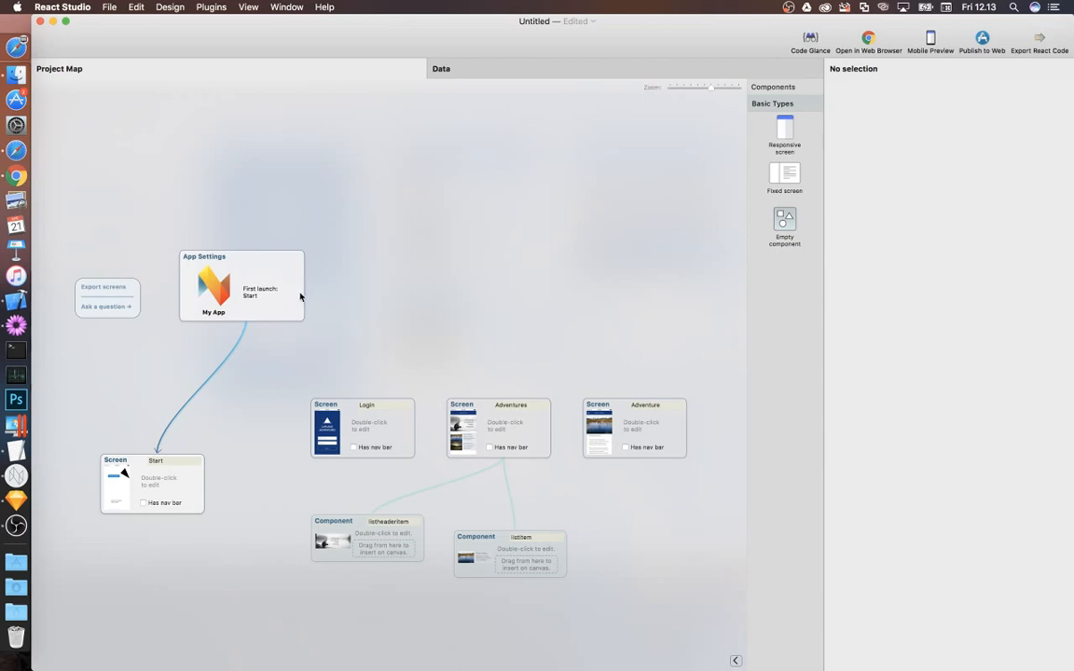
Move the Login screen block up in the project map and check its layout on the canvas
left_click_drag(386, 420, 386, 370)
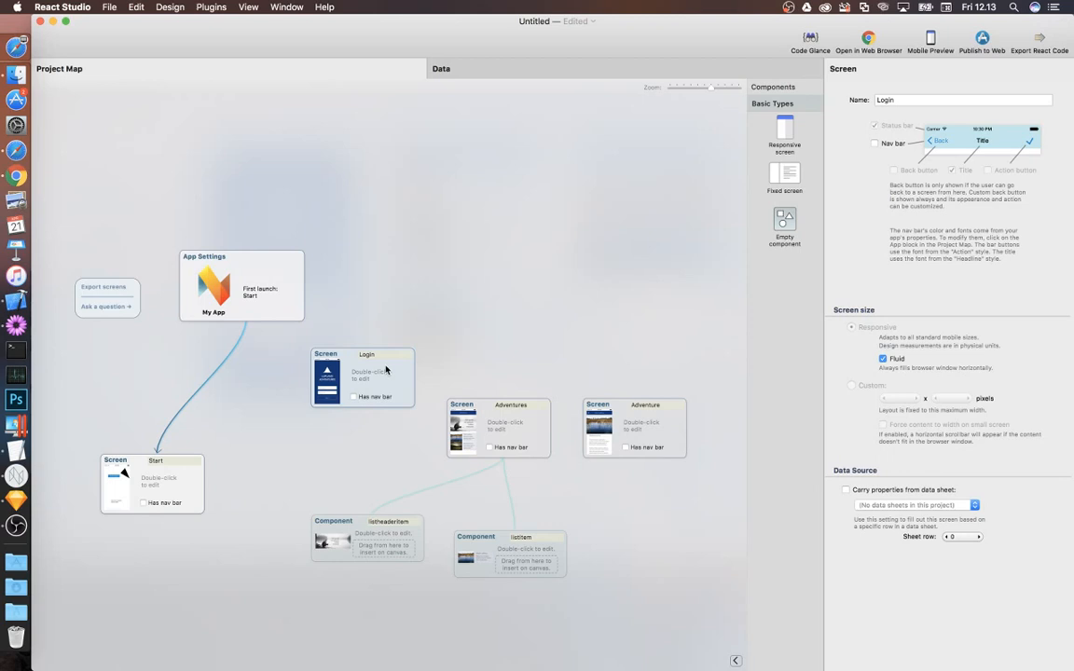
double_click(385, 370)
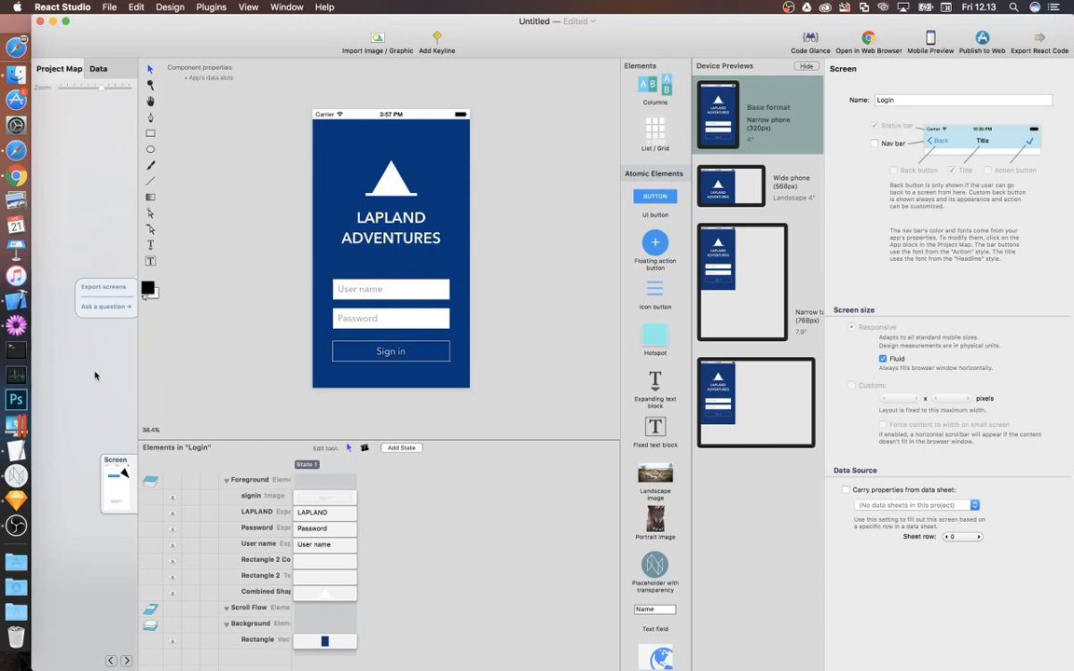
left_click(87, 339)
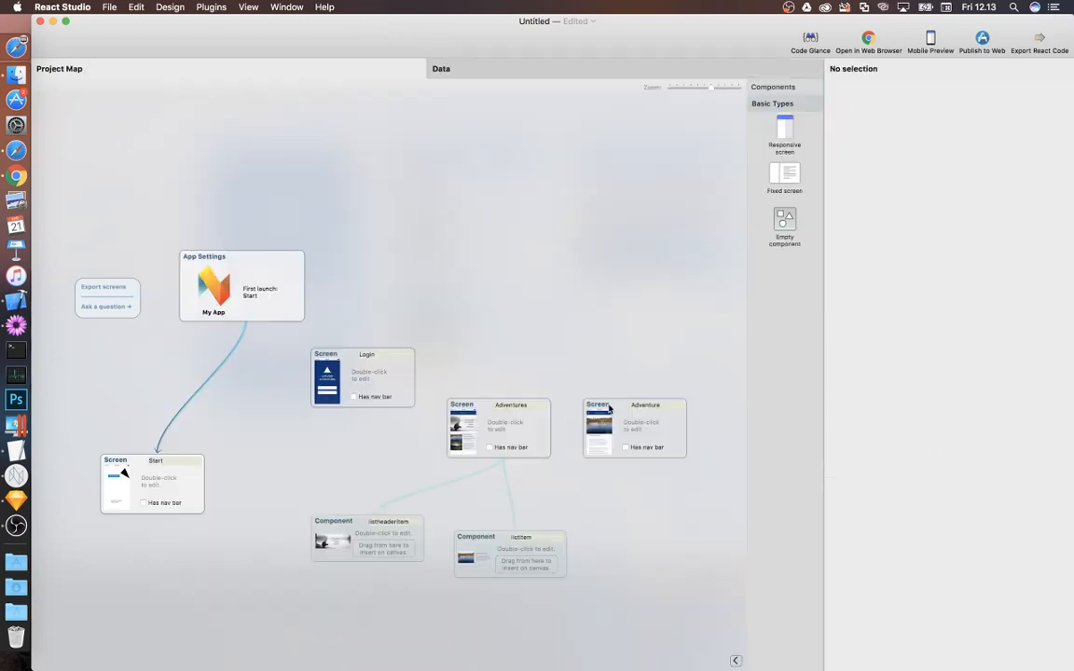
Set the app's first launch screen to Login and move the App Settings block up in the project map
left_click(242, 269)
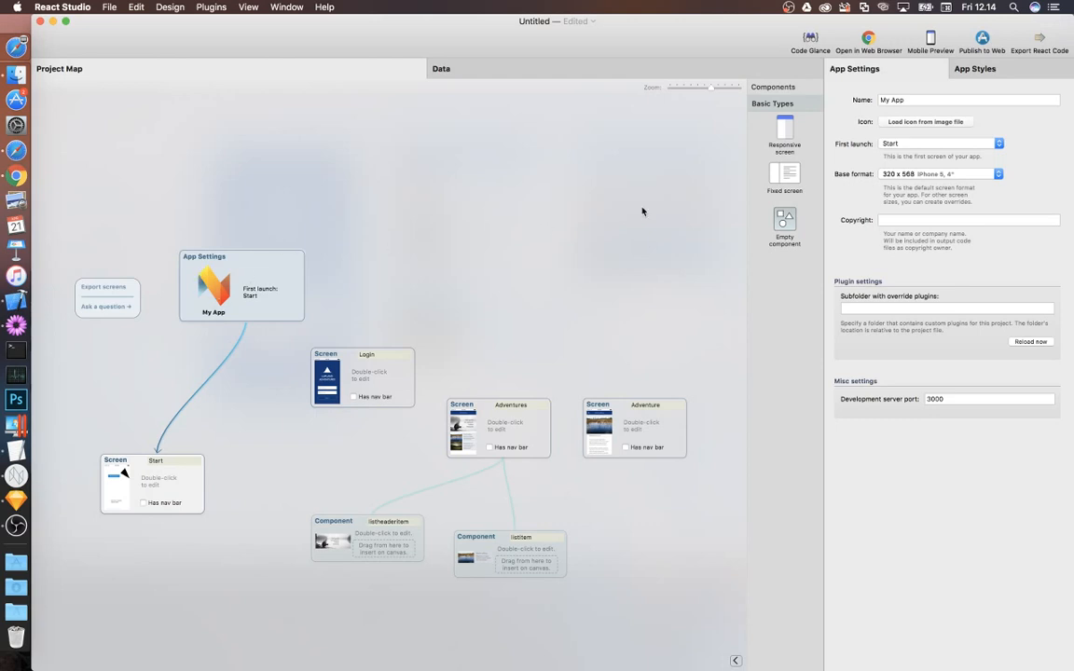
left_click(896, 144)
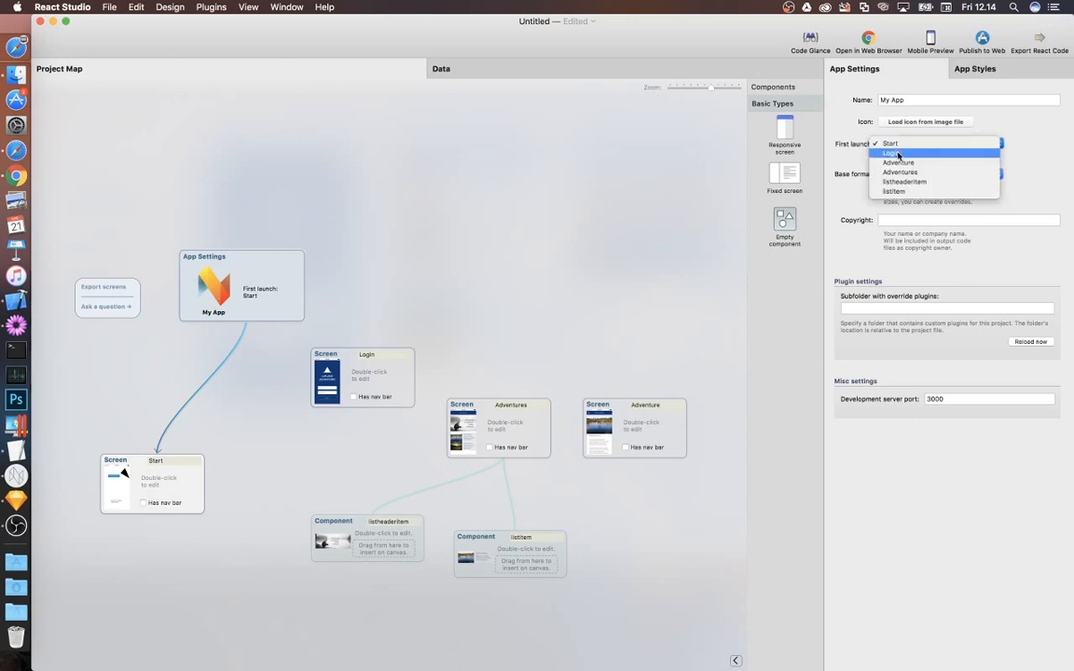
left_click(892, 153)
left_click_drag(262, 303, 274, 241)
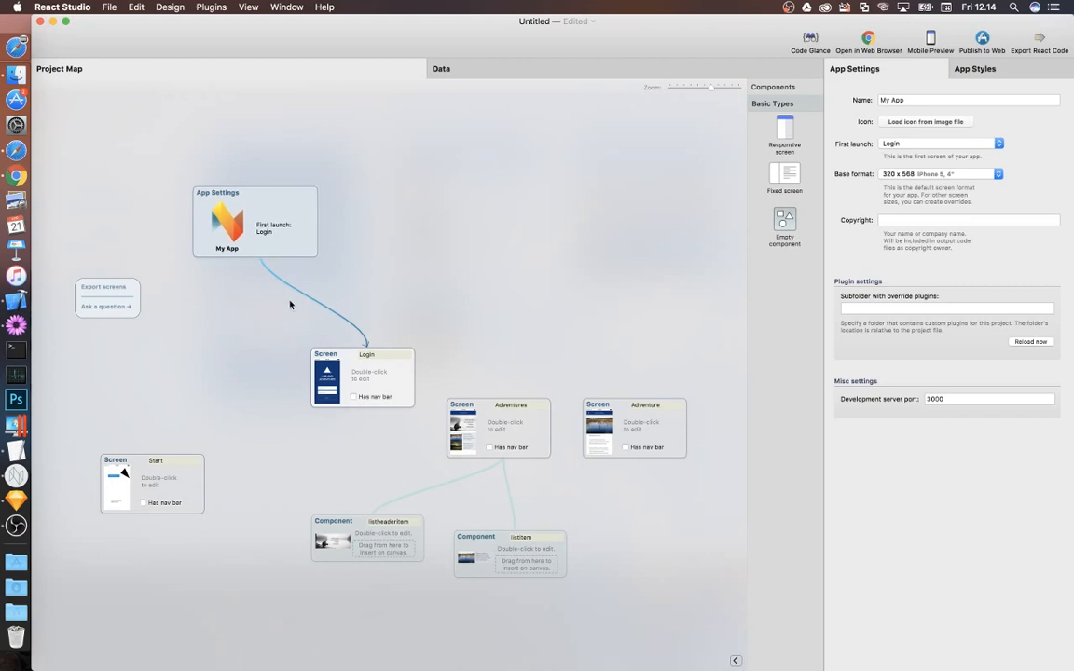
Make the Sign in element on the Login screen go to the Adventures screen when tapped
double_click(387, 382)
left_click(404, 354)
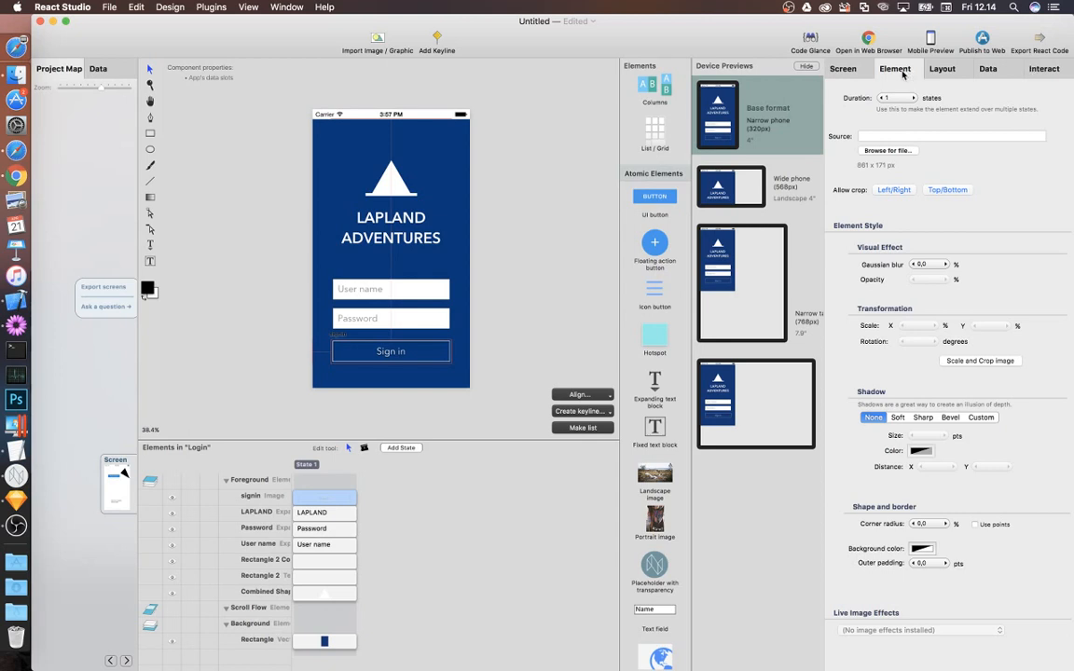
left_click(1045, 72)
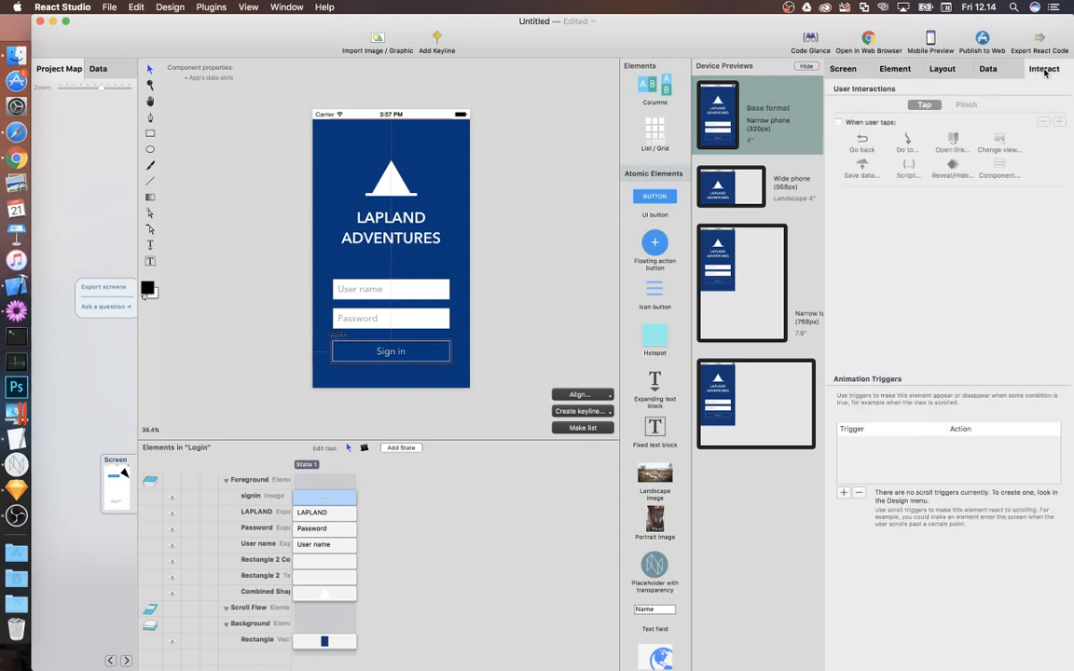
left_click(856, 140)
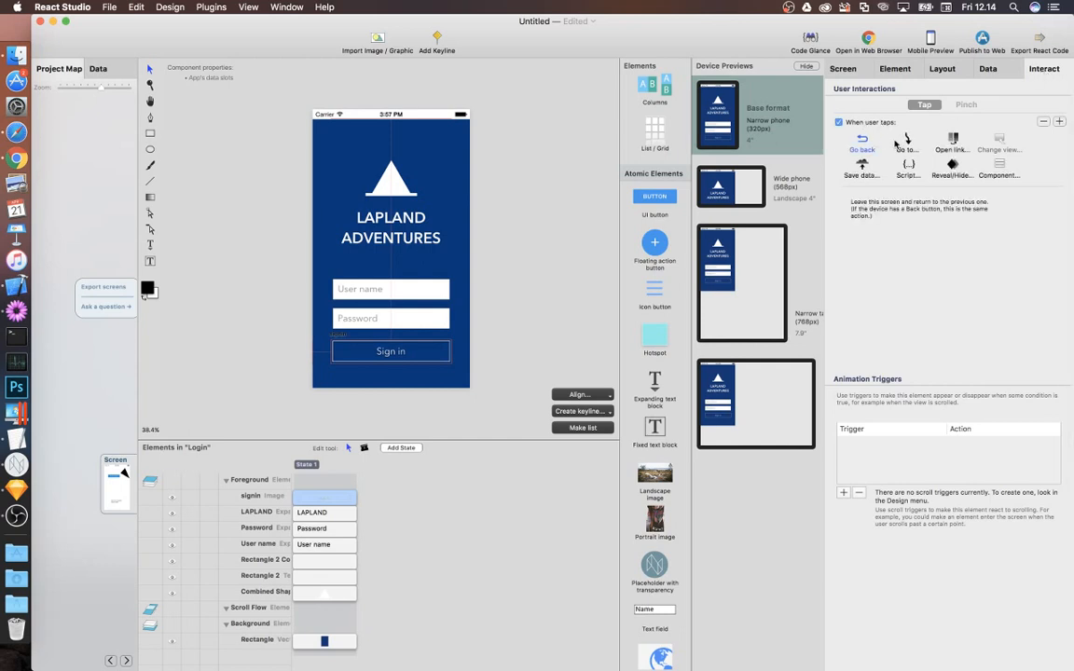
left_click(908, 145)
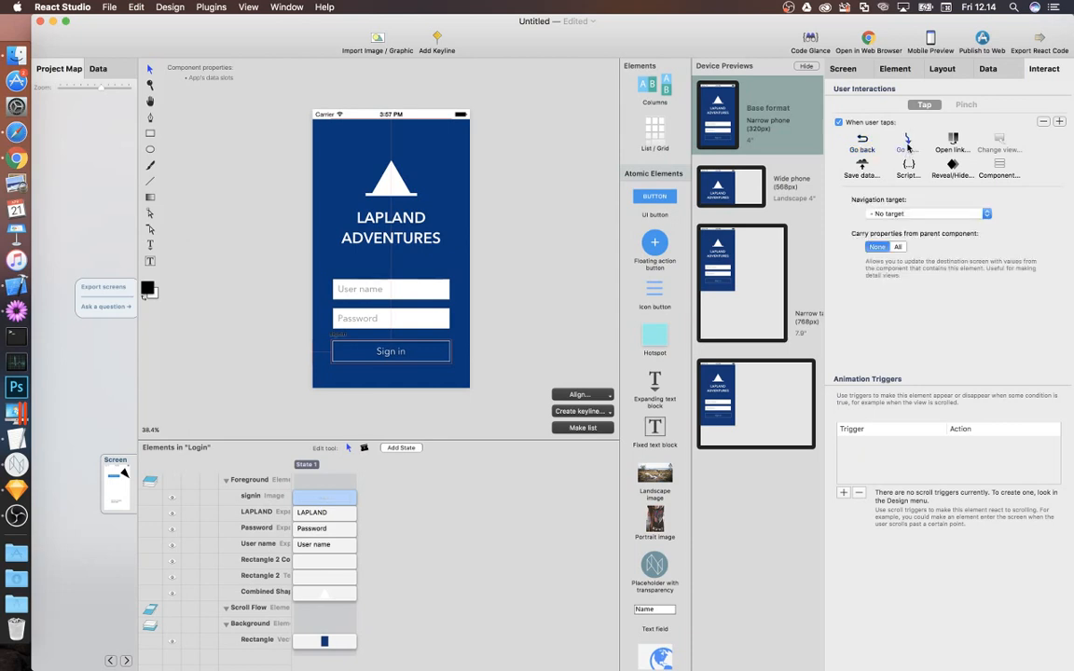
left_click(923, 214)
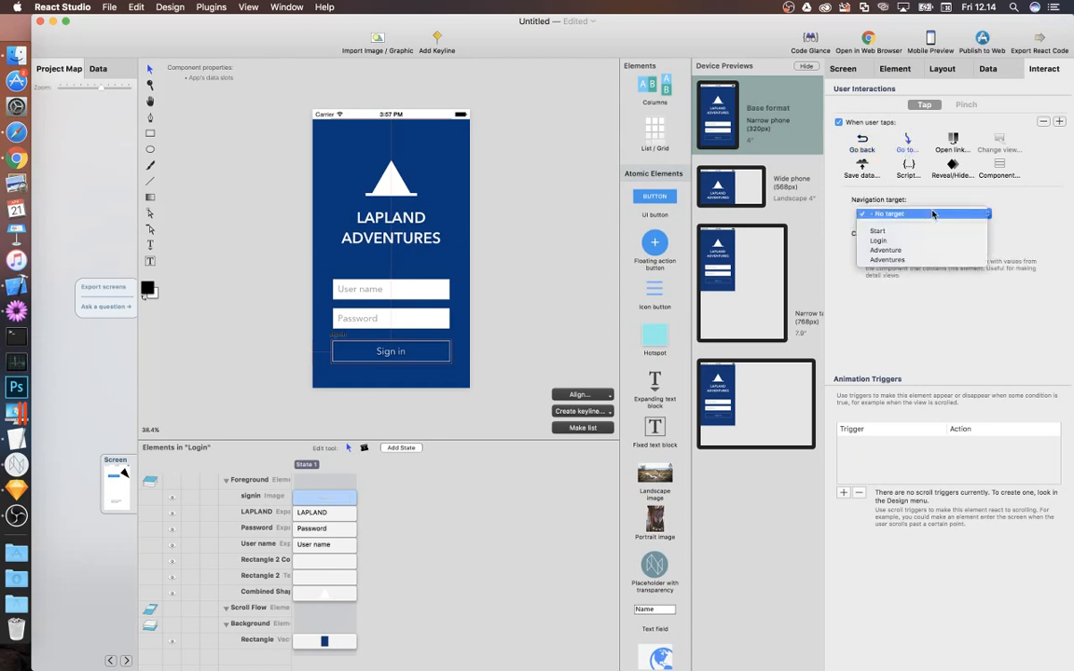
left_click(900, 259)
Rearrange the project map so the App Settings and Login blocks sit higher above the Adventures screen
left_click(124, 352)
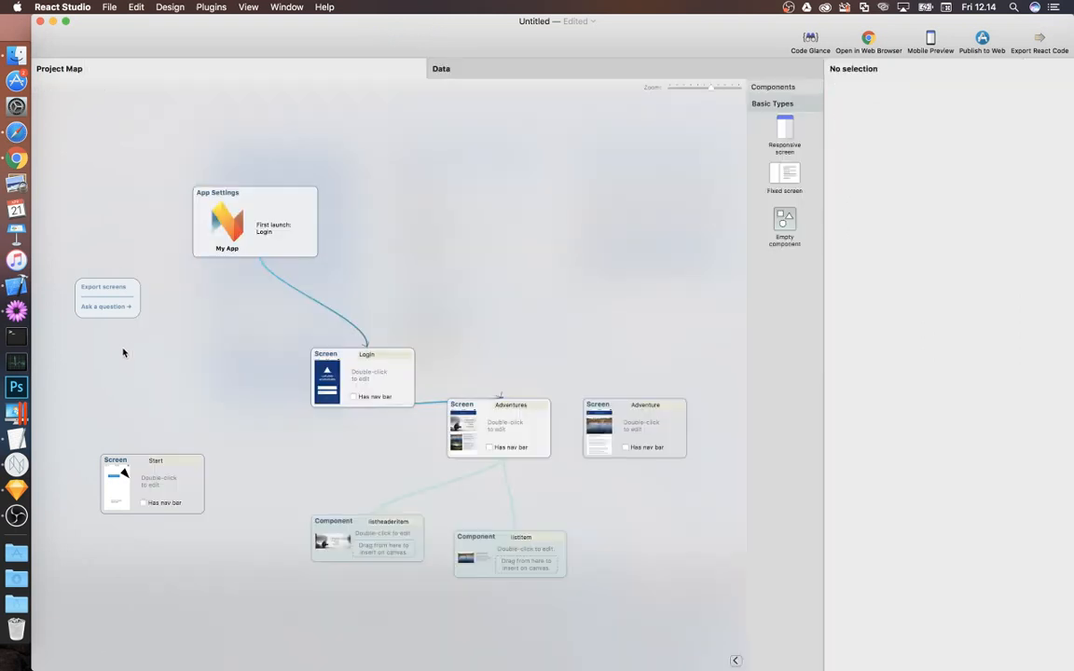
left_click_drag(363, 379, 379, 301)
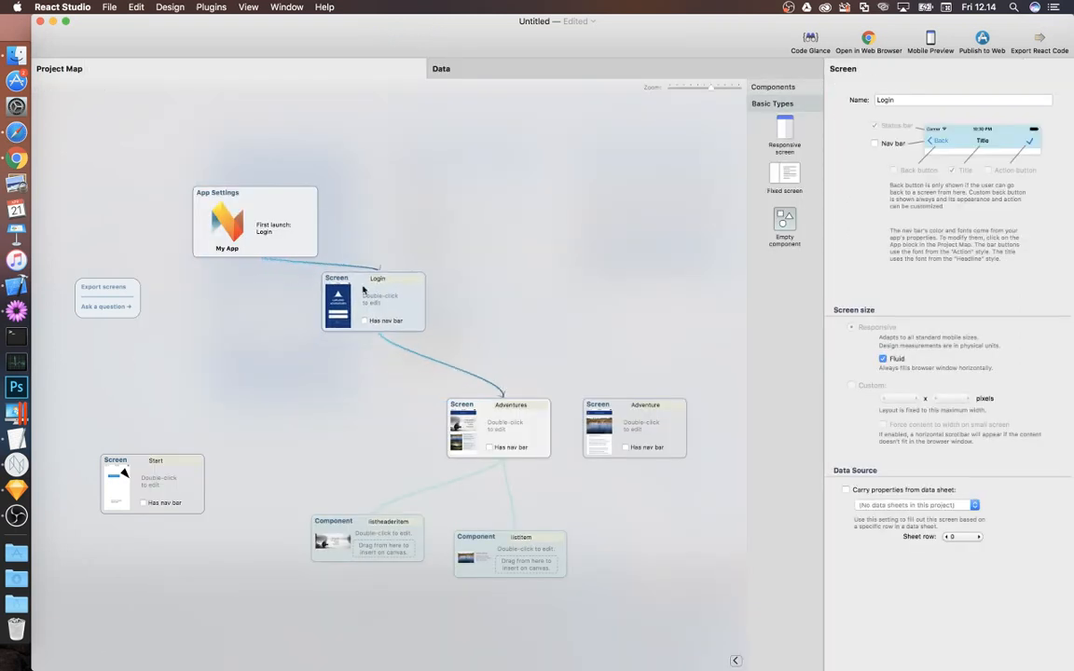
left_click_drag(264, 188, 293, 170)
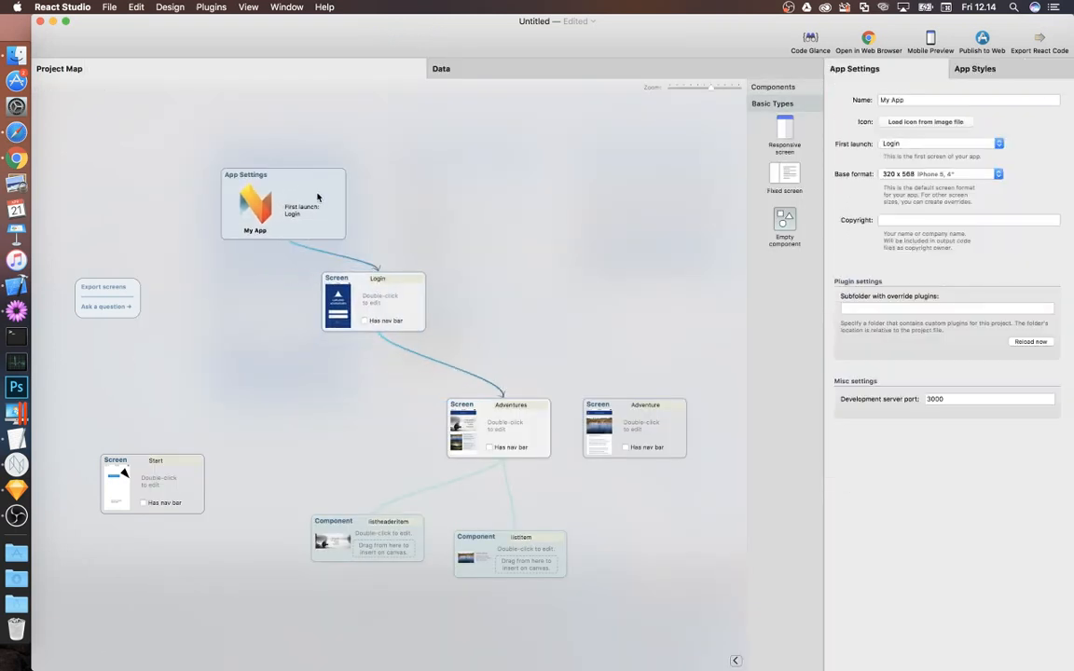
Open the listitem component from the Adventures screen and make its image go to the Adventure screen when tapped
double_click(491, 428)
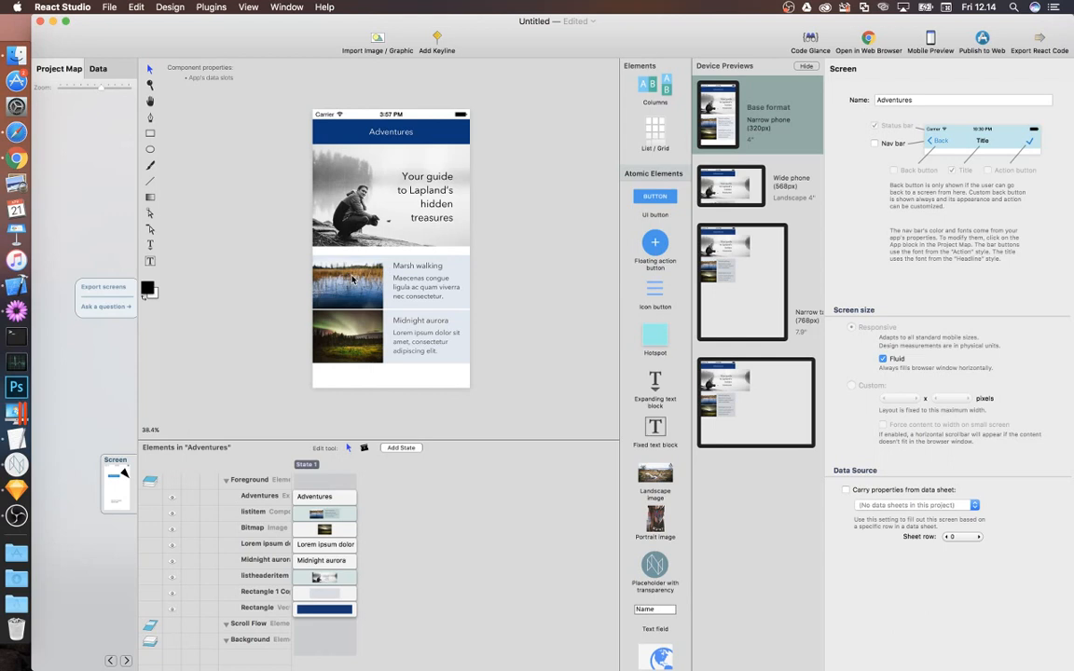
double_click(352, 277)
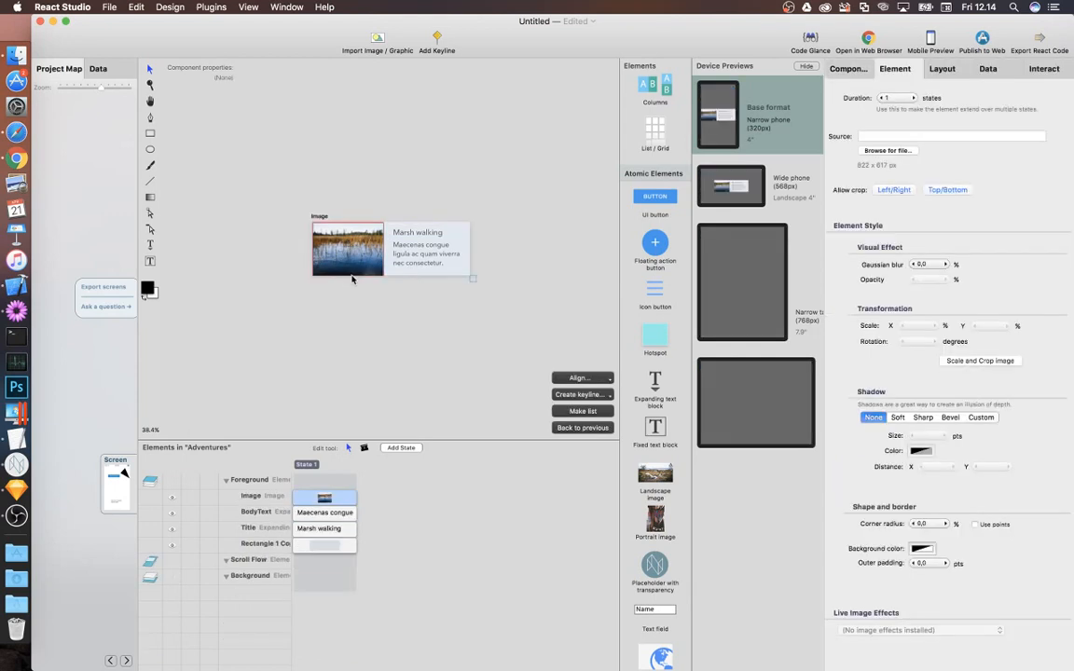
left_click(372, 204)
left_click(362, 245)
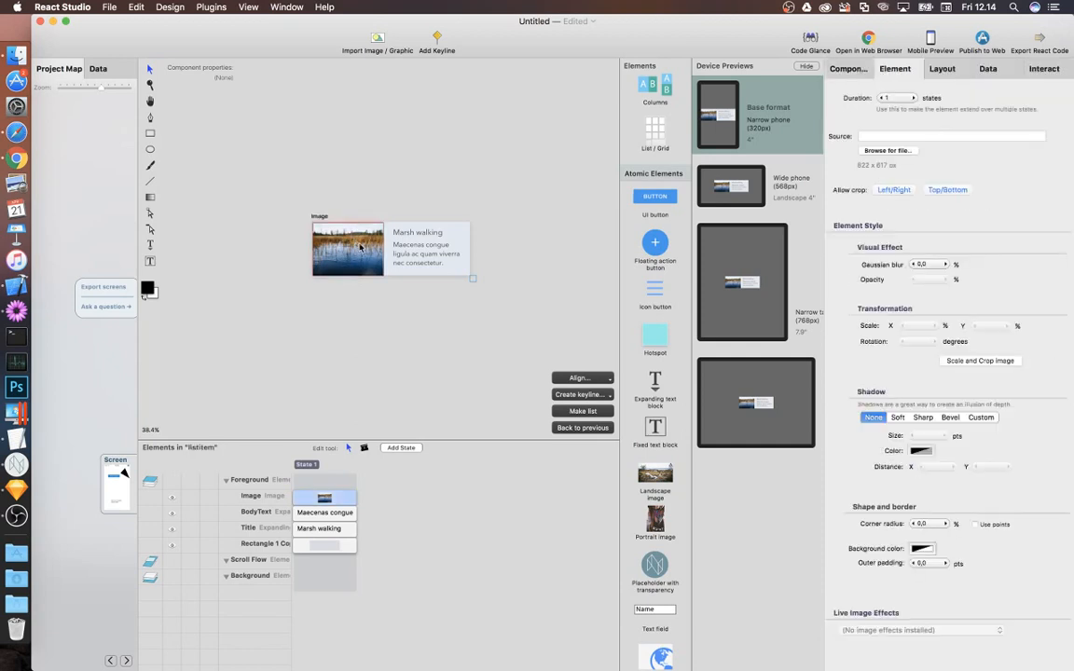
left_click(1046, 73)
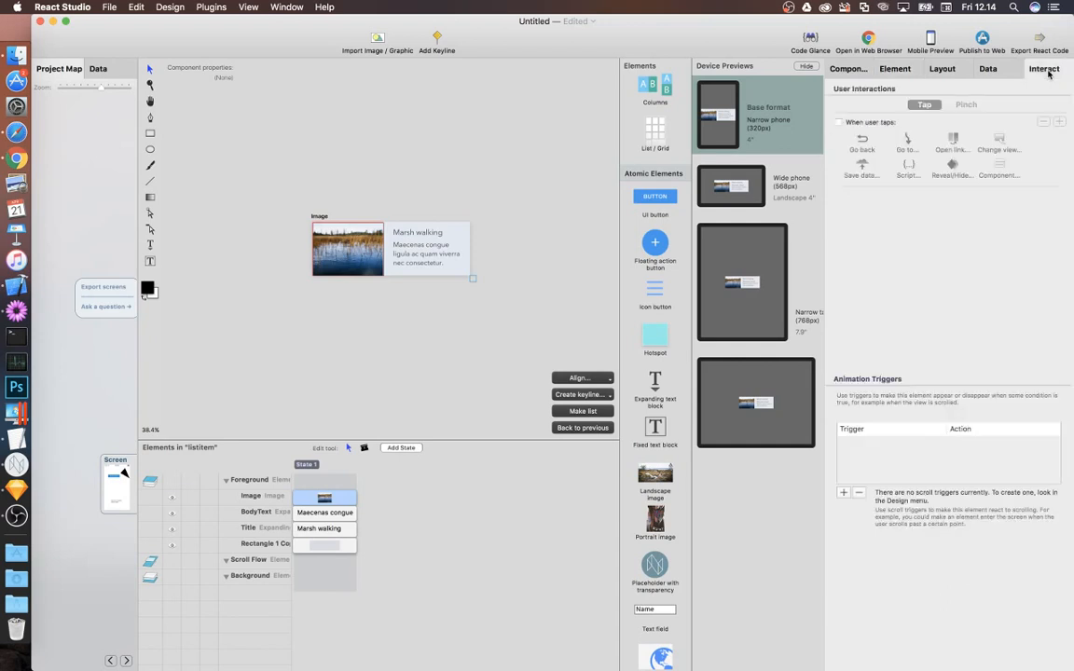
left_click(876, 122)
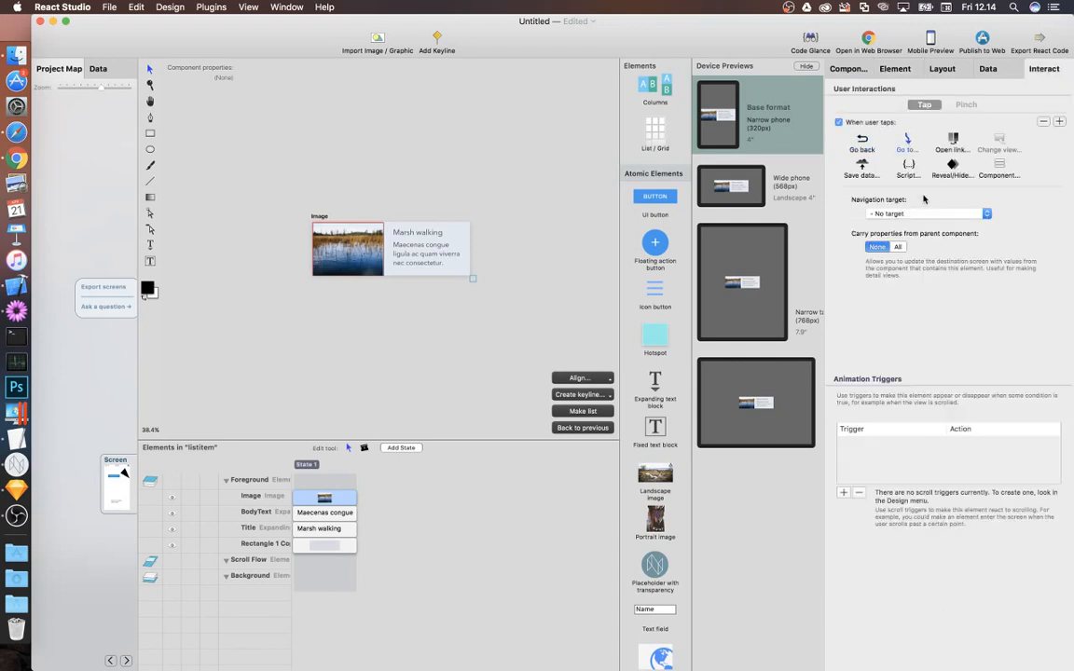
left_click(923, 213)
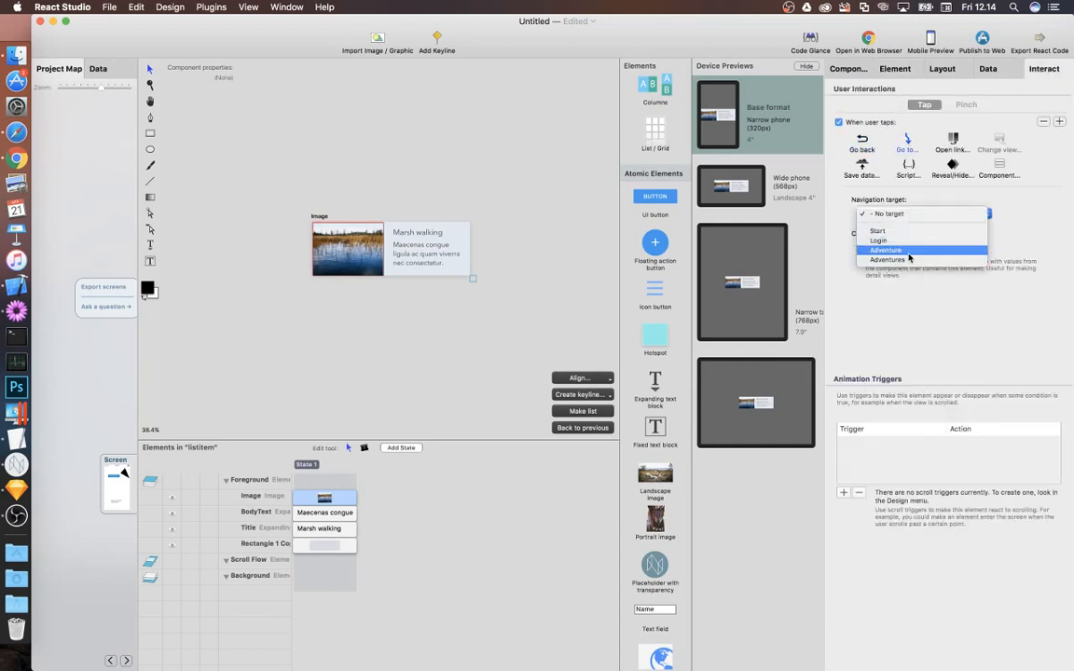
left_click(908, 251)
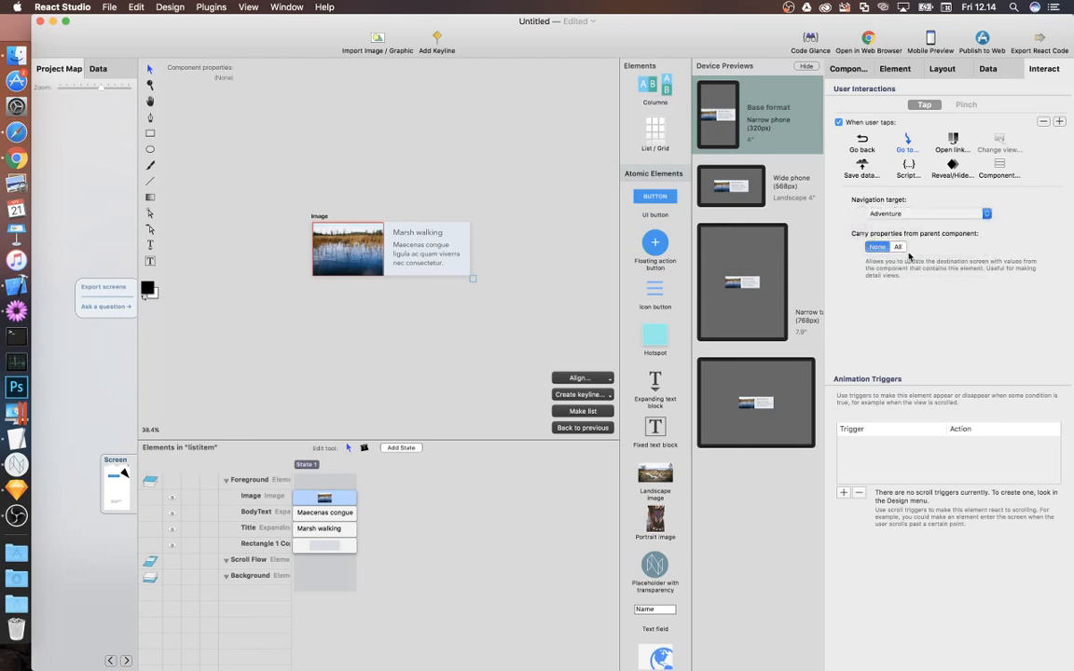
Place the Adventure screen block below listitem in the project map and move listitem up closer to the Adventures screen
left_click(123, 372)
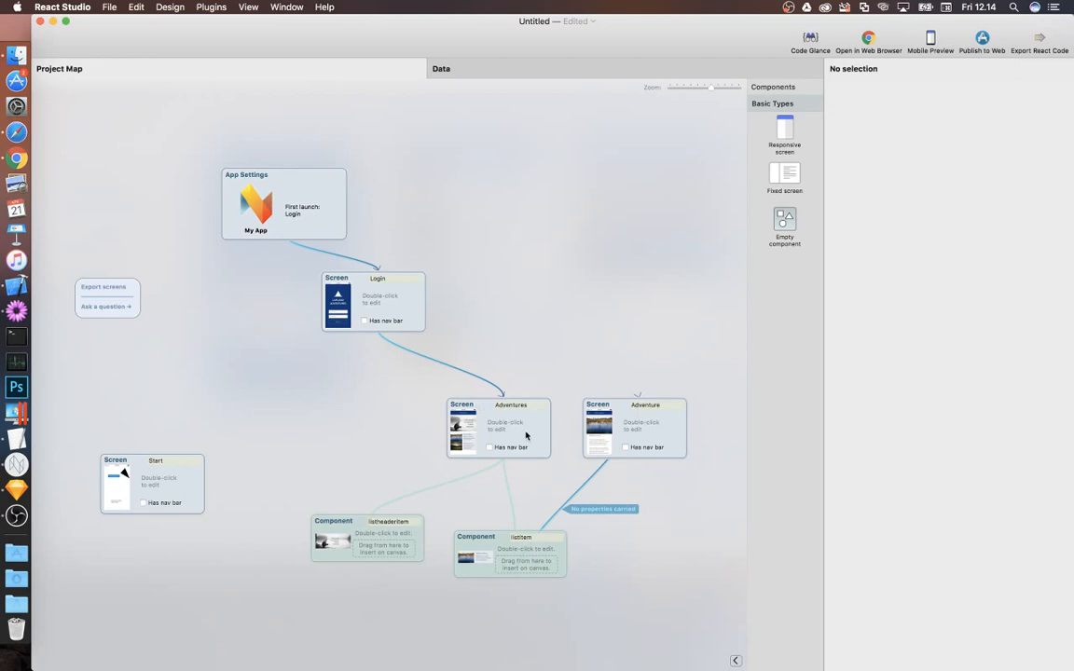
scroll(482, 365, "down", 3)
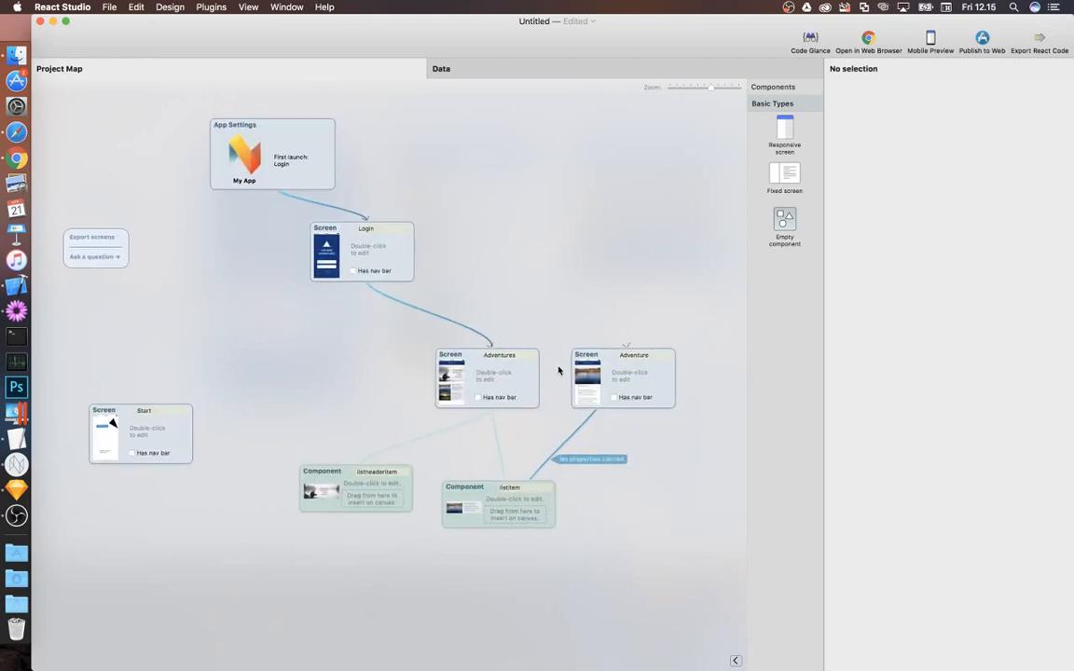
left_click(623, 373)
left_click_drag(623, 374, 602, 598)
left_click_drag(466, 488, 502, 451)
left_click(608, 386)
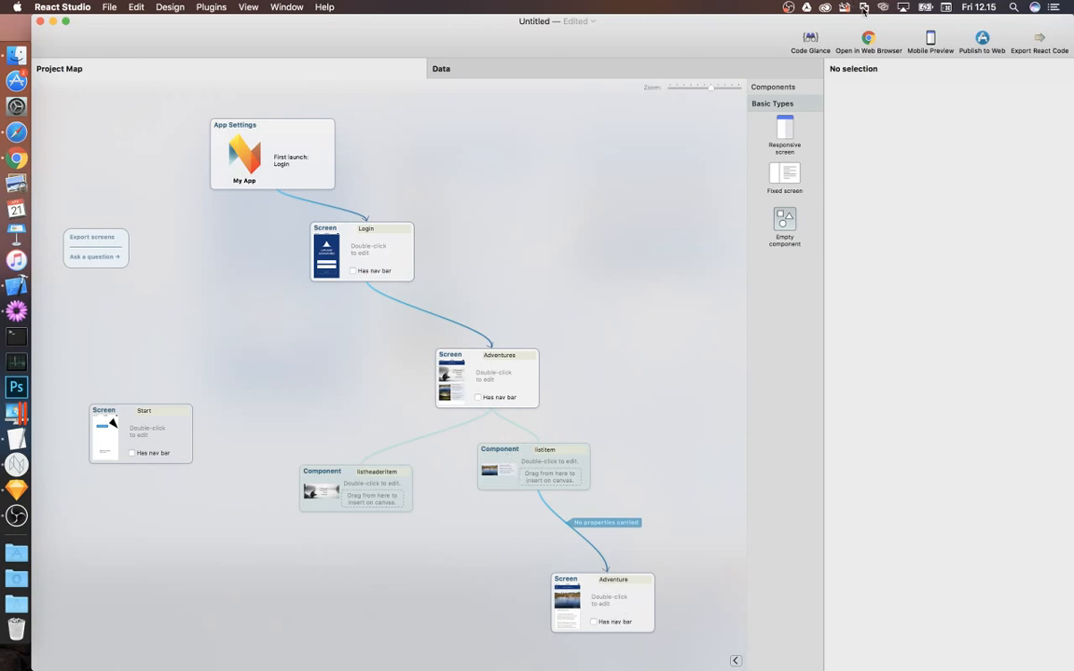
Preview the app in the web browser with a narrower window and test the Sign in link
left_click(871, 39)
left_click(639, 256)
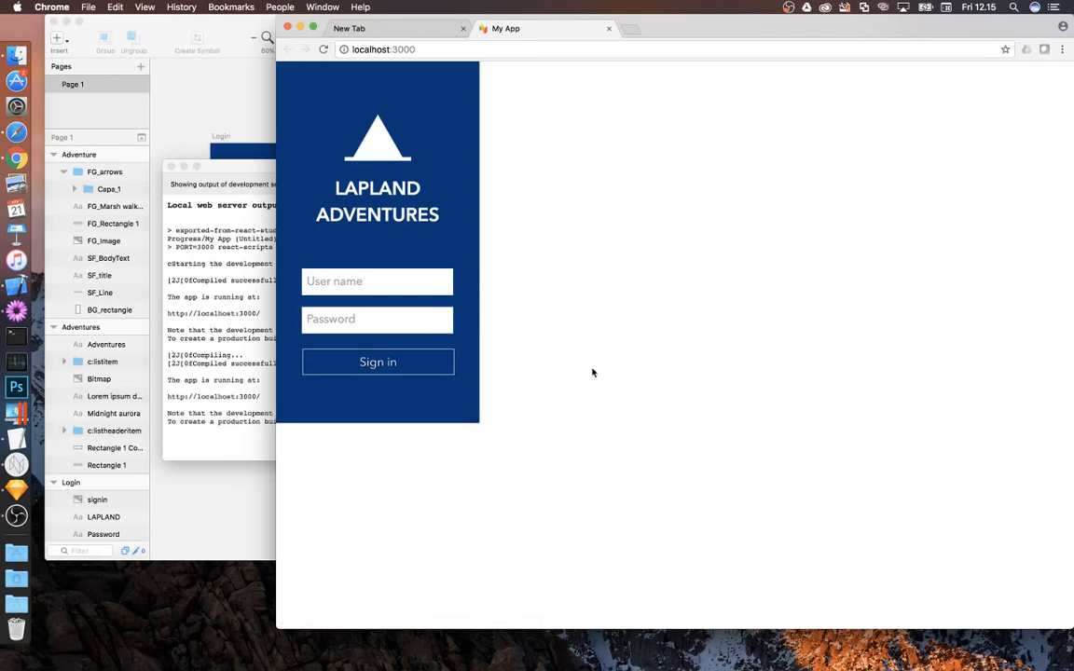
left_click_drag(1072, 631, 957, 639)
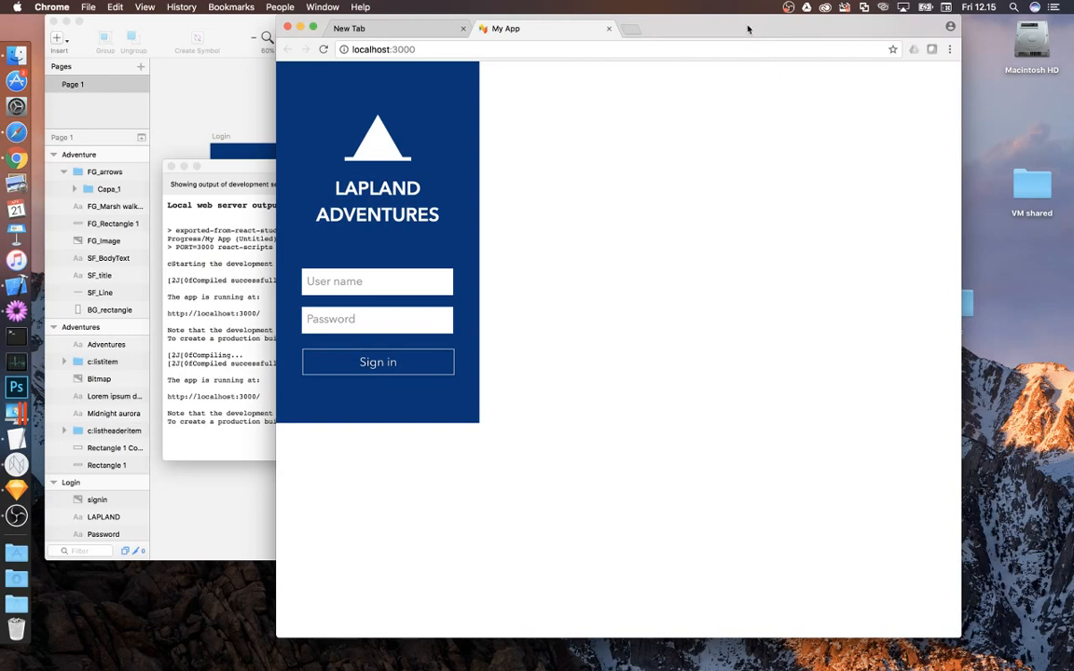
left_click_drag(747, 28, 814, 18)
left_click(412, 362)
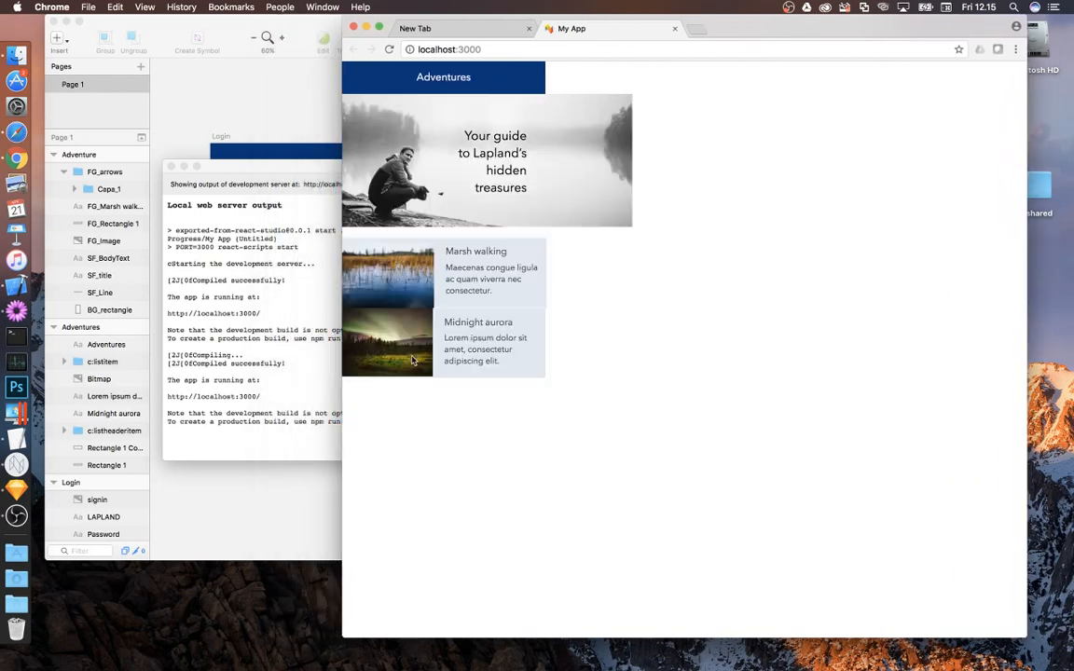
Test the Marsh walking image link in the browser preview, and return to the project map in React Studio
left_click(405, 290)
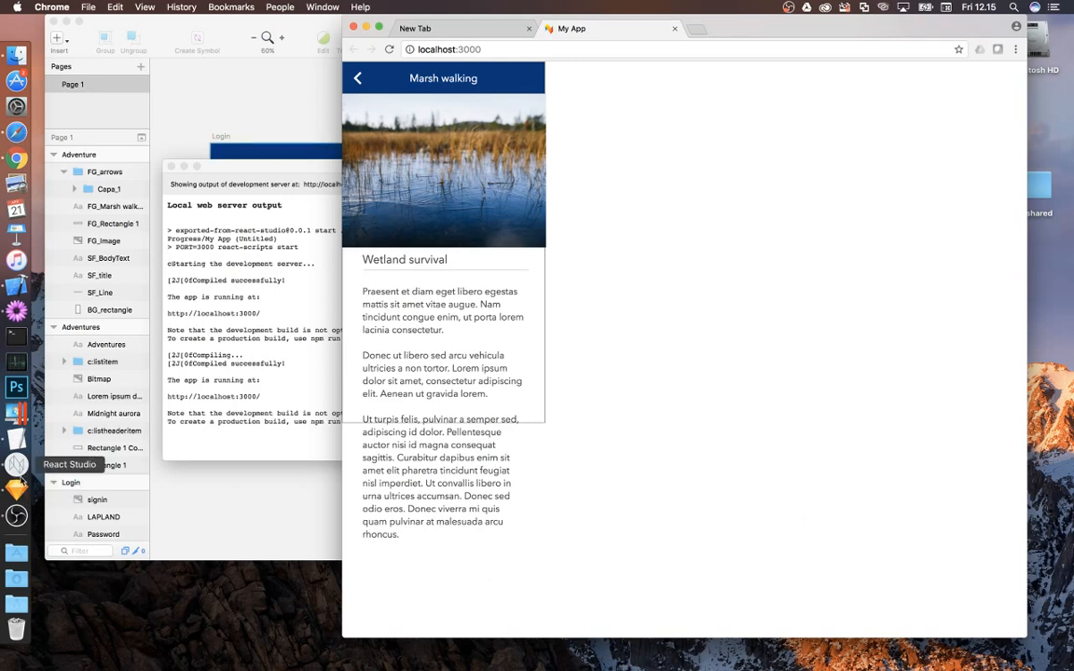
left_click(16, 415)
left_click(261, 135)
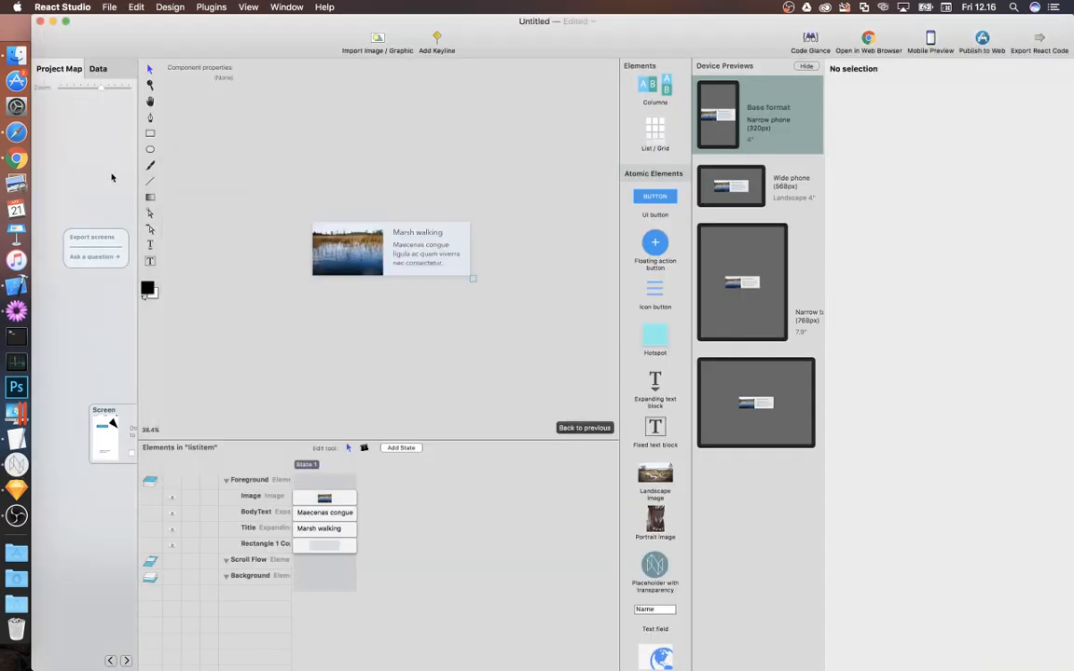
left_click(112, 177)
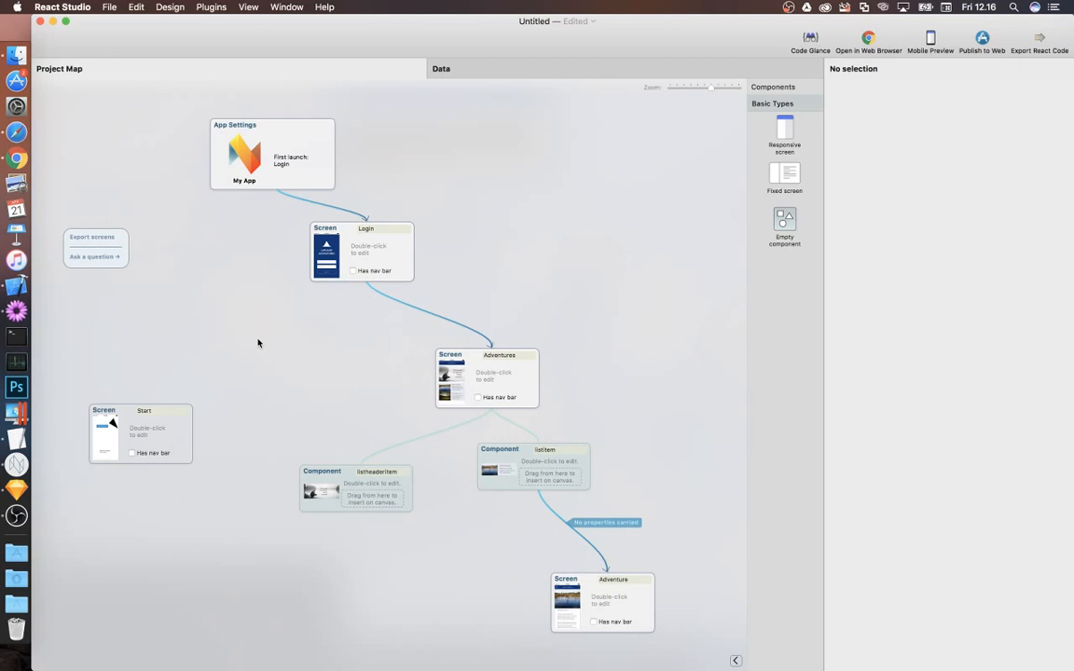
Open the Login screen and align the blue background rectangle's bottom and right edges to the screen as well
double_click(388, 253)
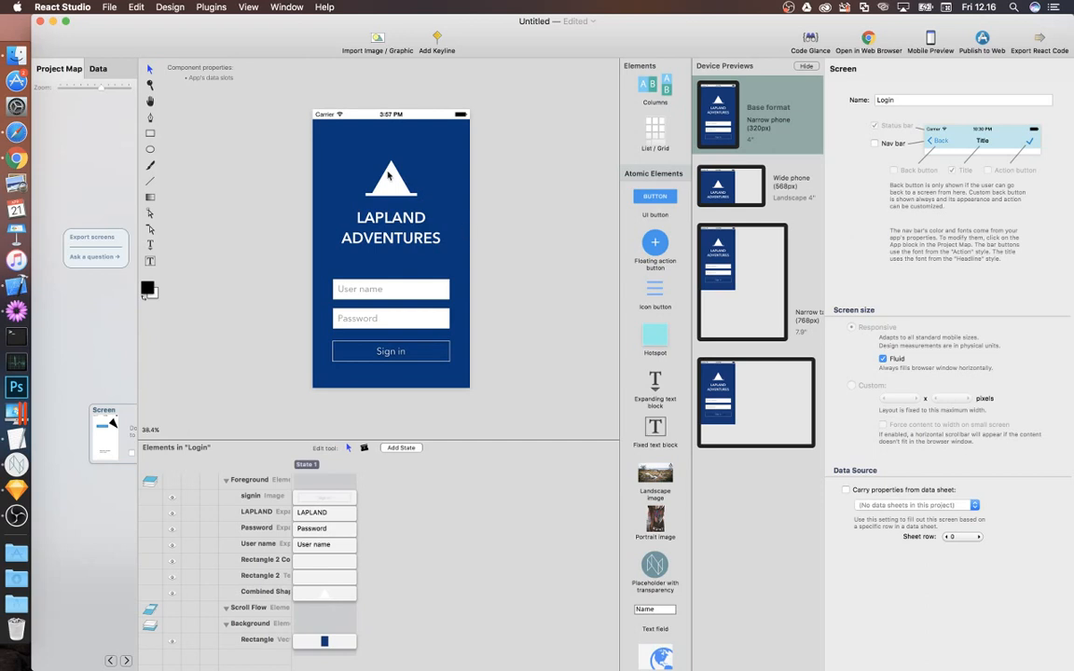
left_click(338, 151)
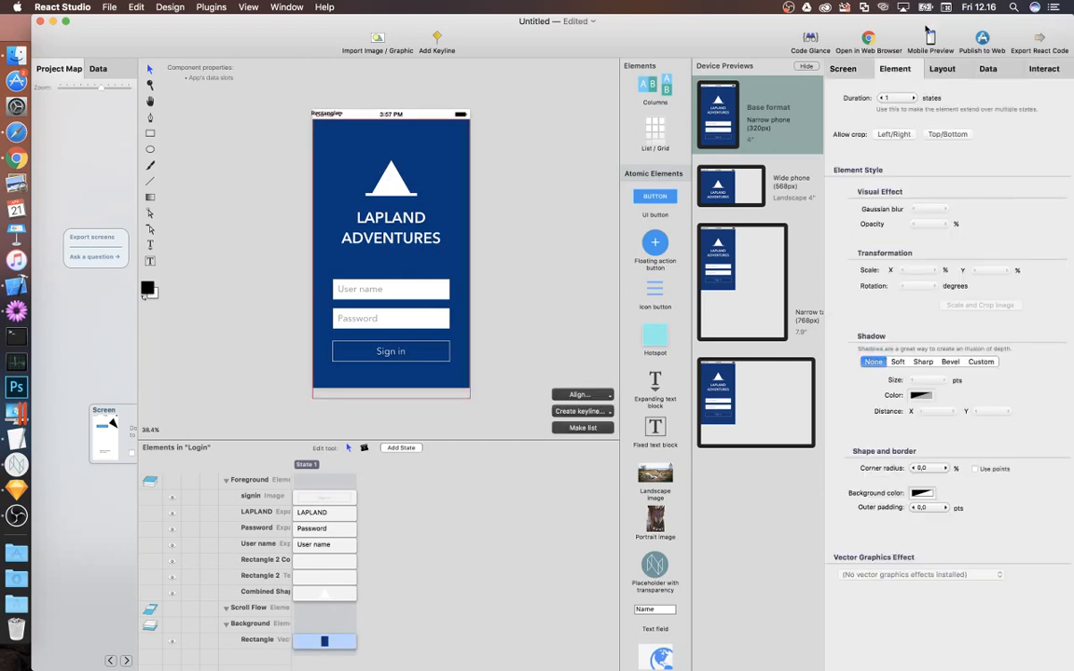
left_click(942, 69)
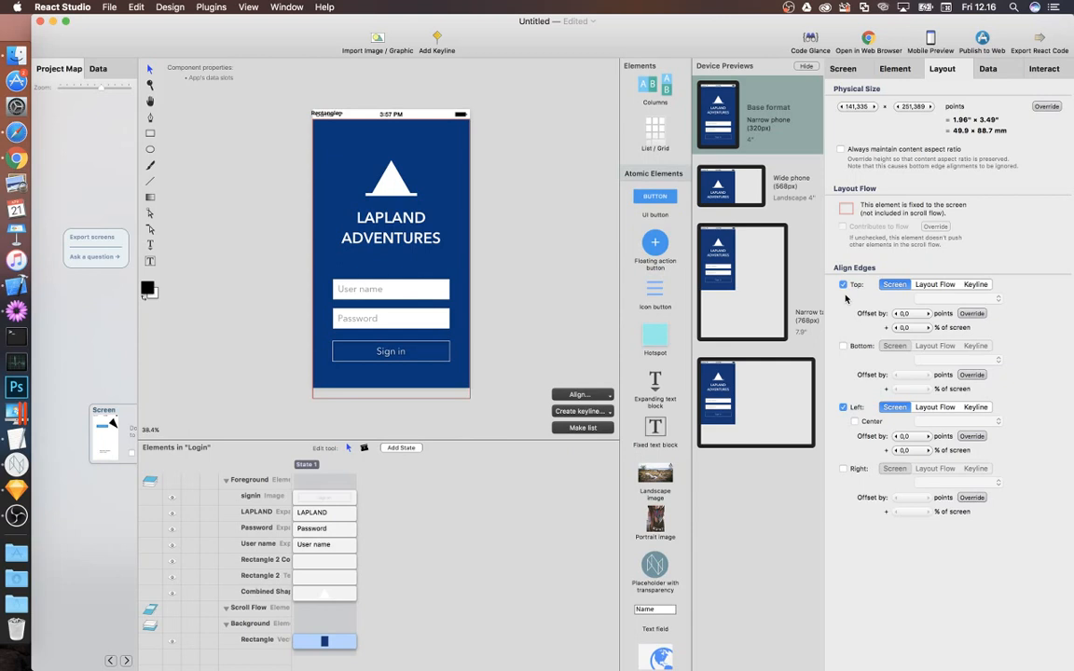
left_click(842, 347)
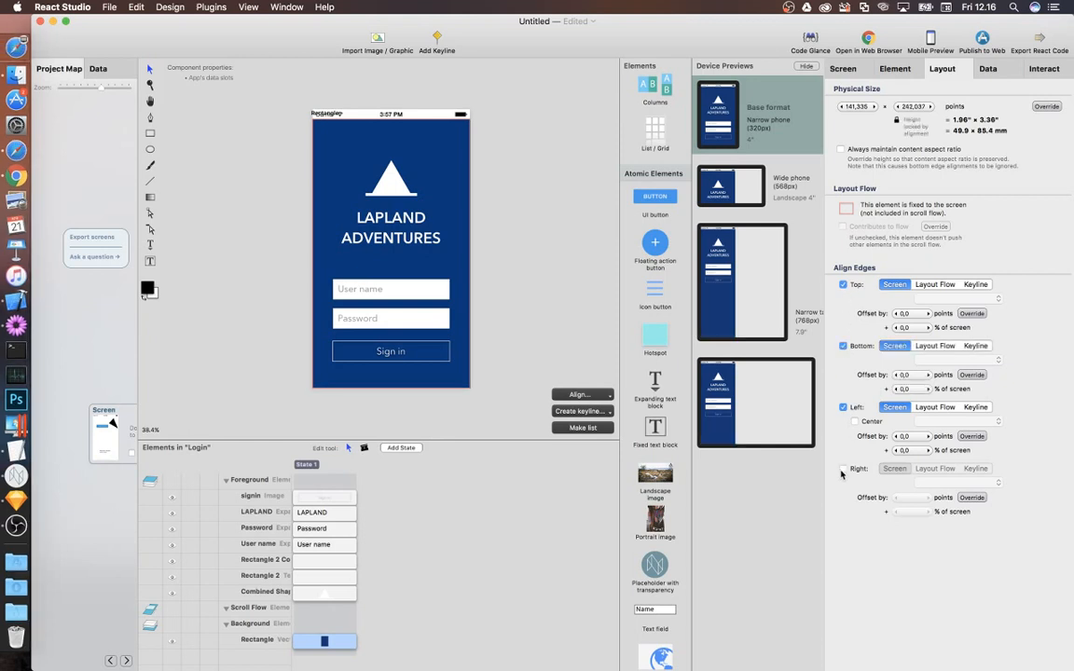
left_click(843, 470)
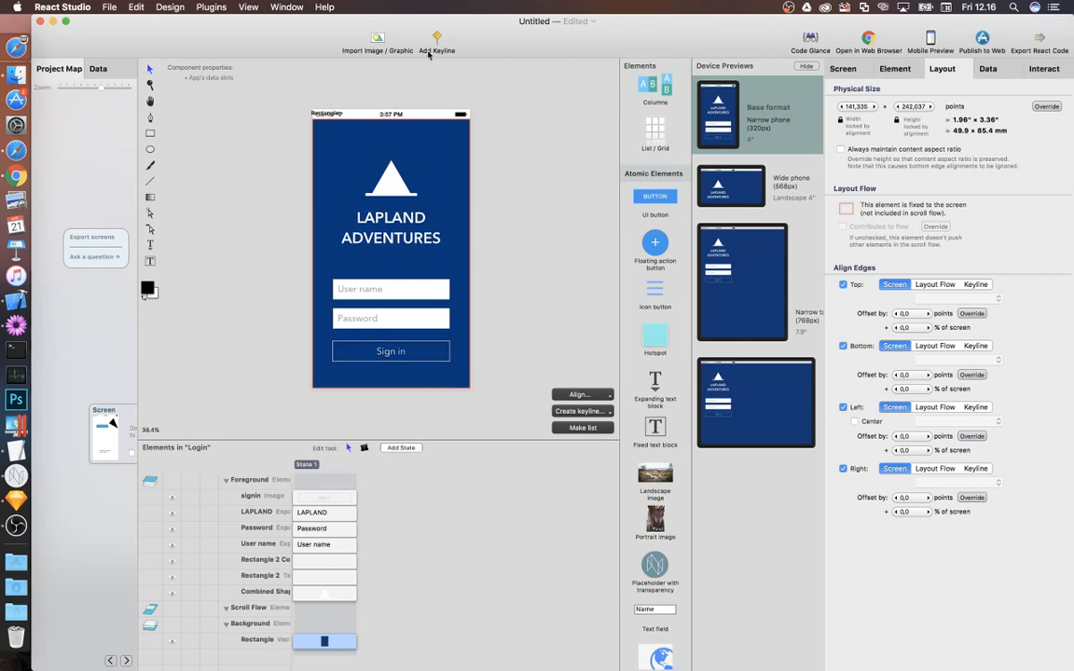
Add a vertical keyline to the Login screen and position it at 0% from the middle
left_click(393, 187)
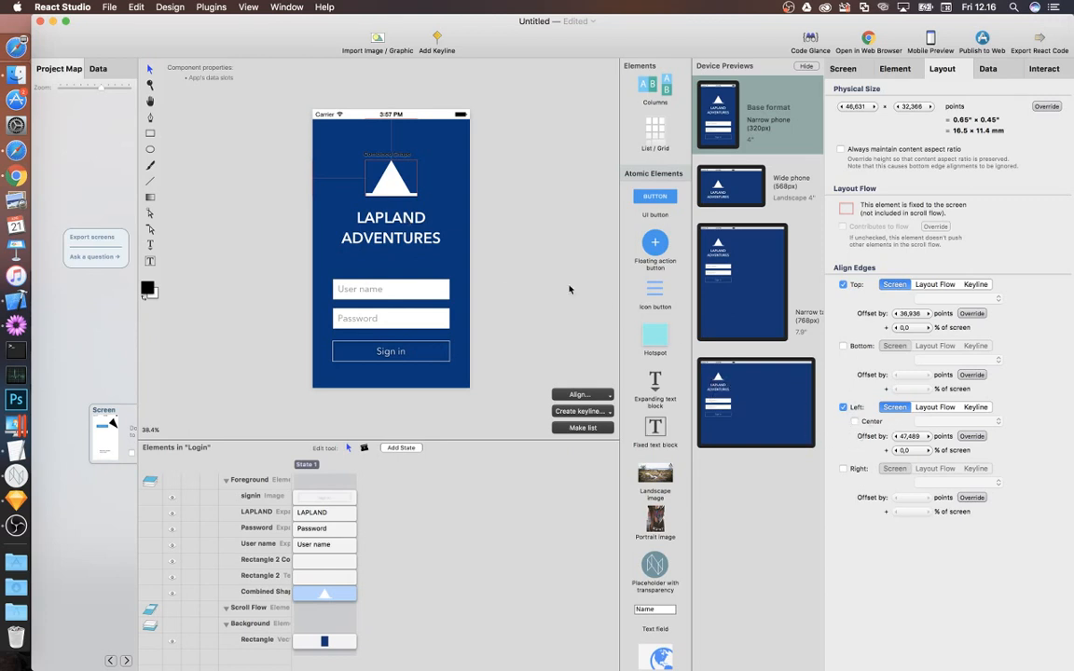
left_click(470, 78)
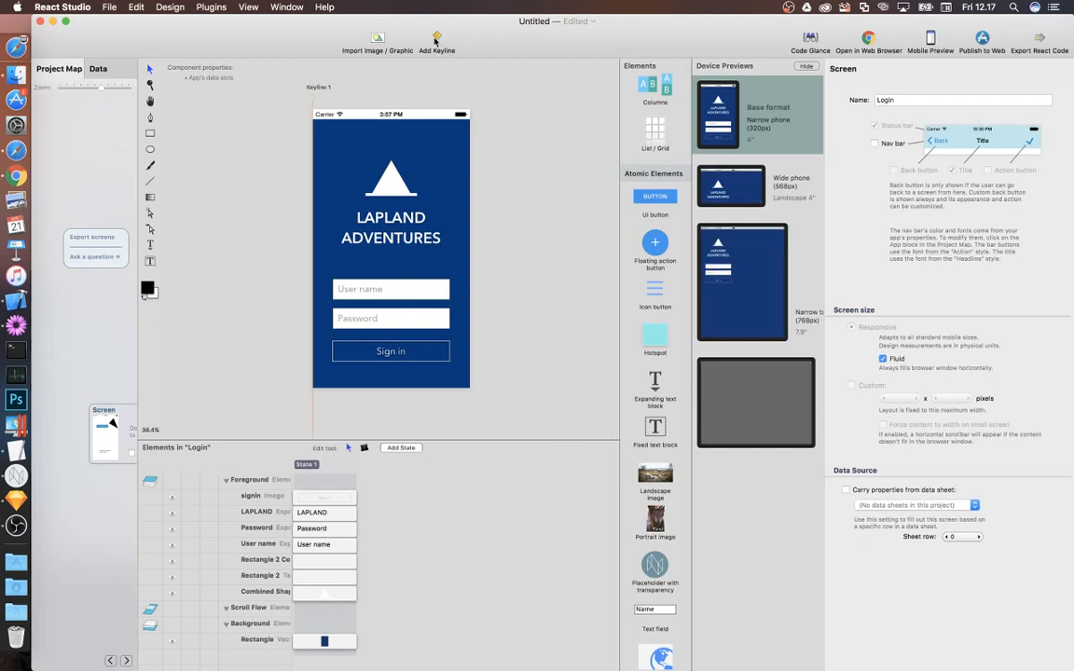
left_click(438, 40)
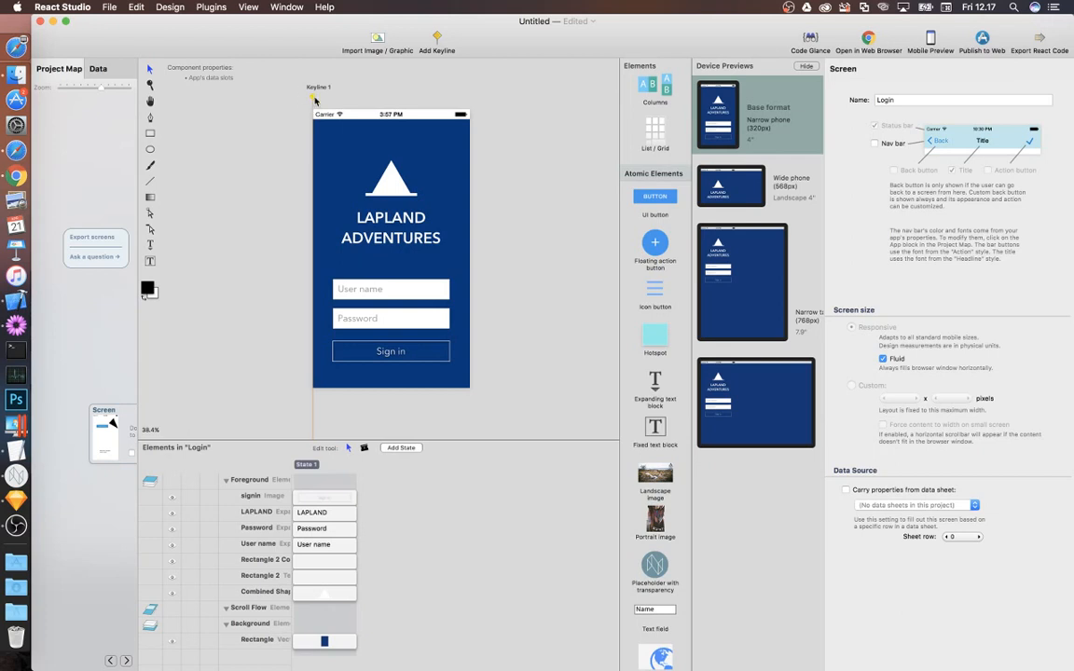
mouse_move(314, 100)
left_mouse_down()
mouse_move(349, 100)
mouse_move(329, 99)
left_mouse_up()
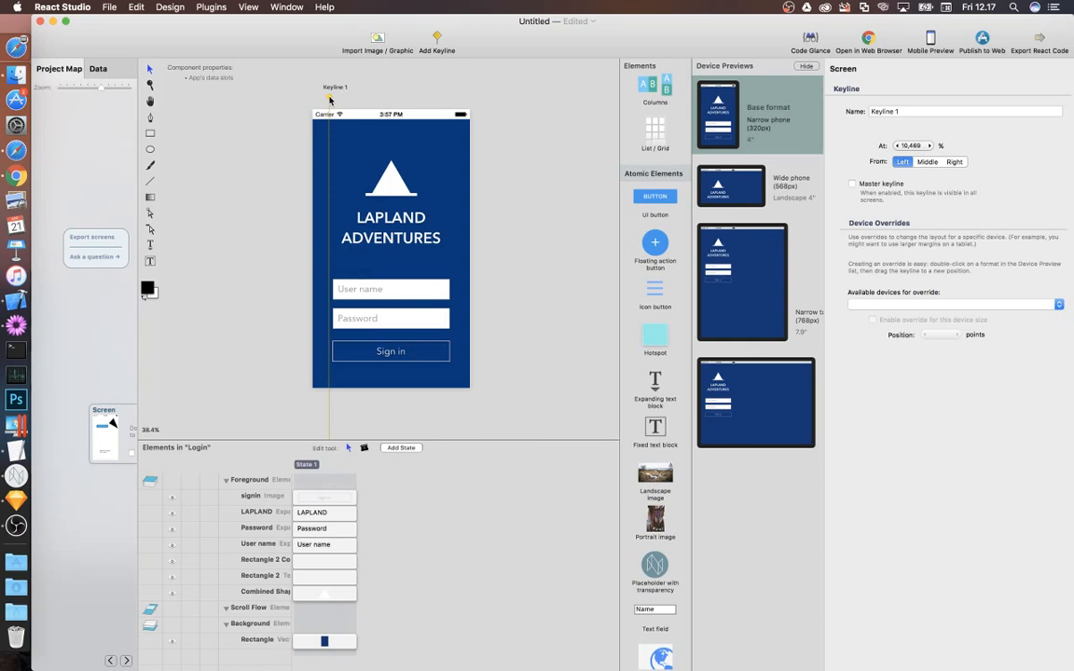
left_click_drag(329, 98, 393, 98)
left_click_drag(361, 97, 365, 97)
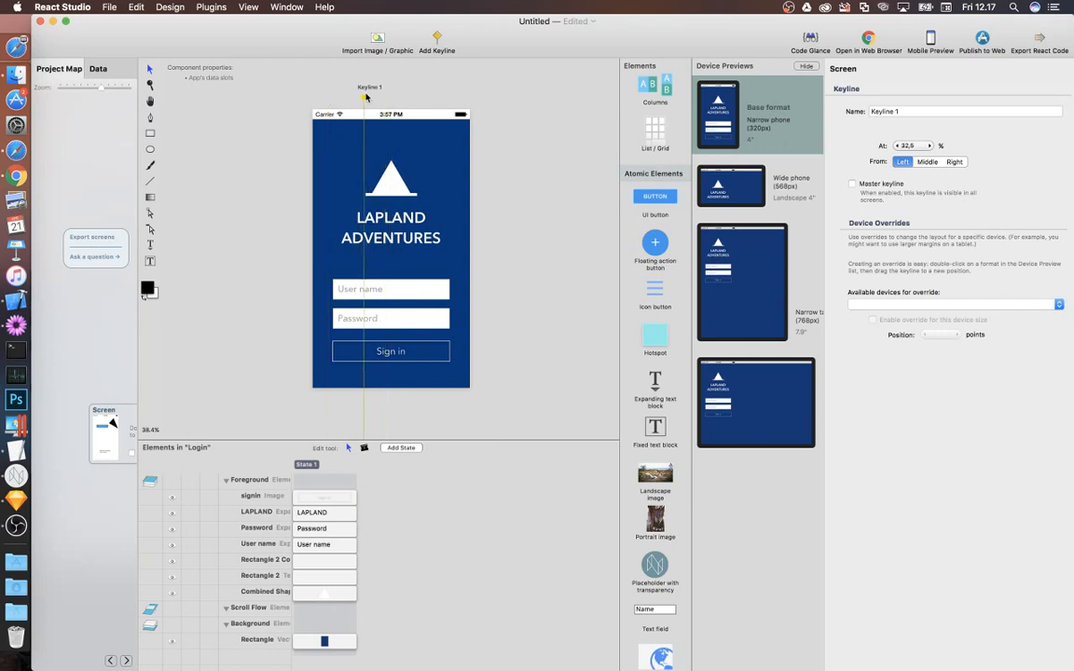
left_click(932, 162)
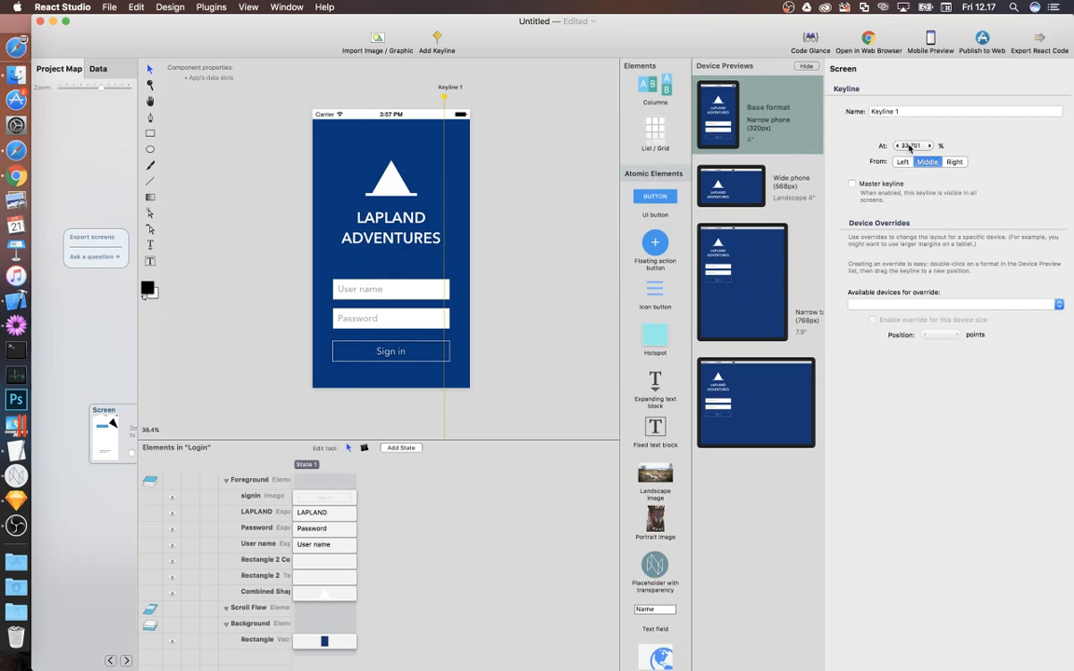
left_click(909, 147)
type("0")
key("Return")
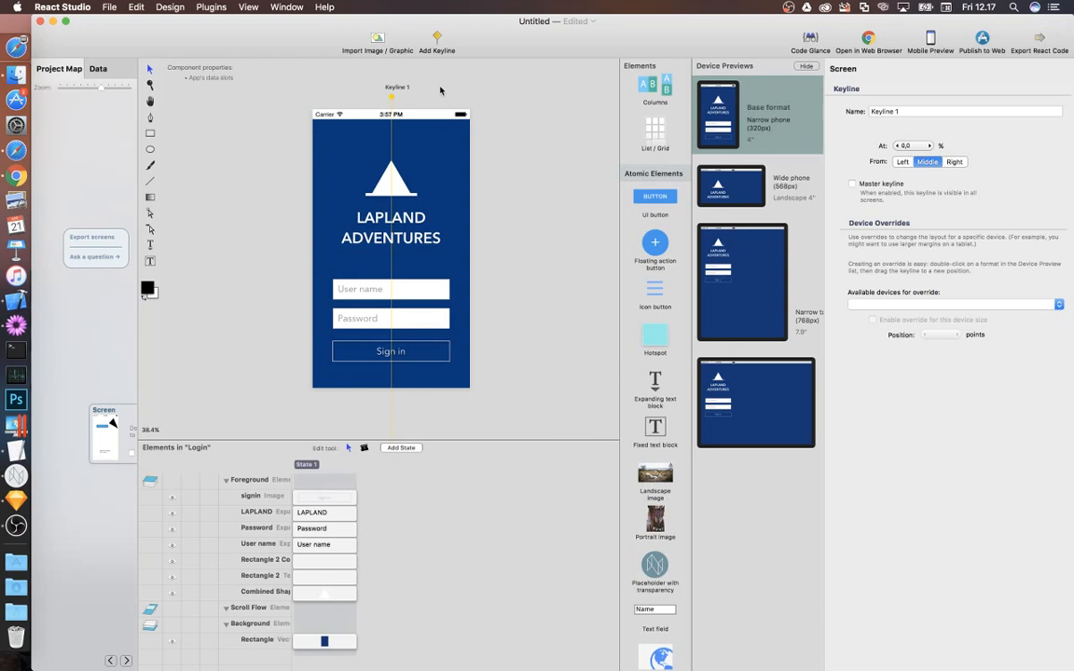
Center all Login screen elements except the background rectangle on Keyline 1
left_click(393, 178)
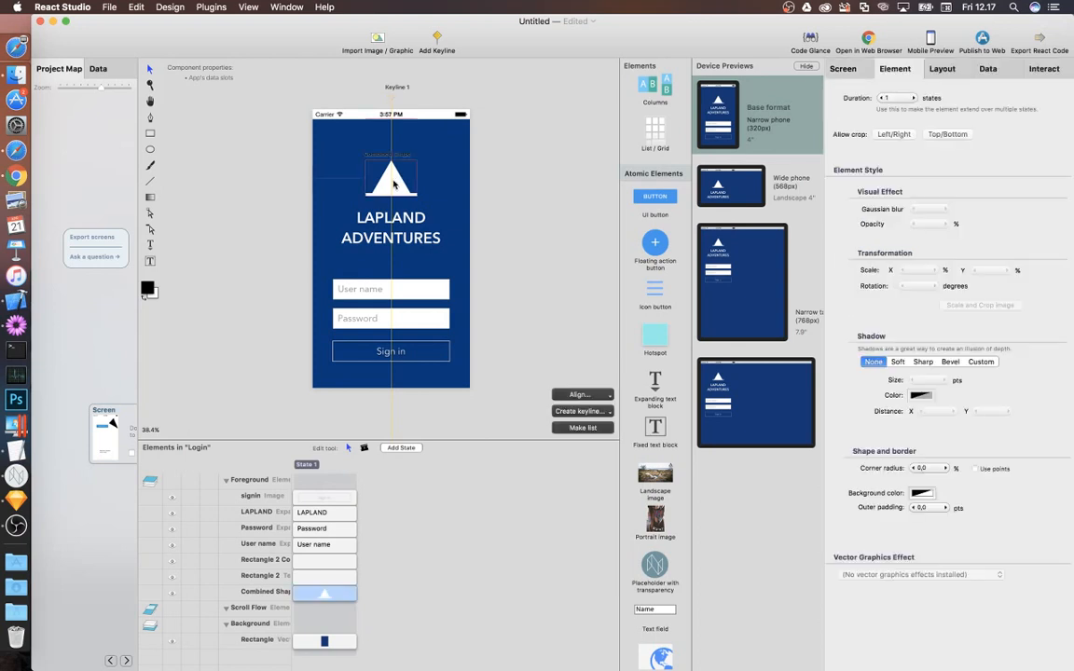
left_click(382, 231, "shift")
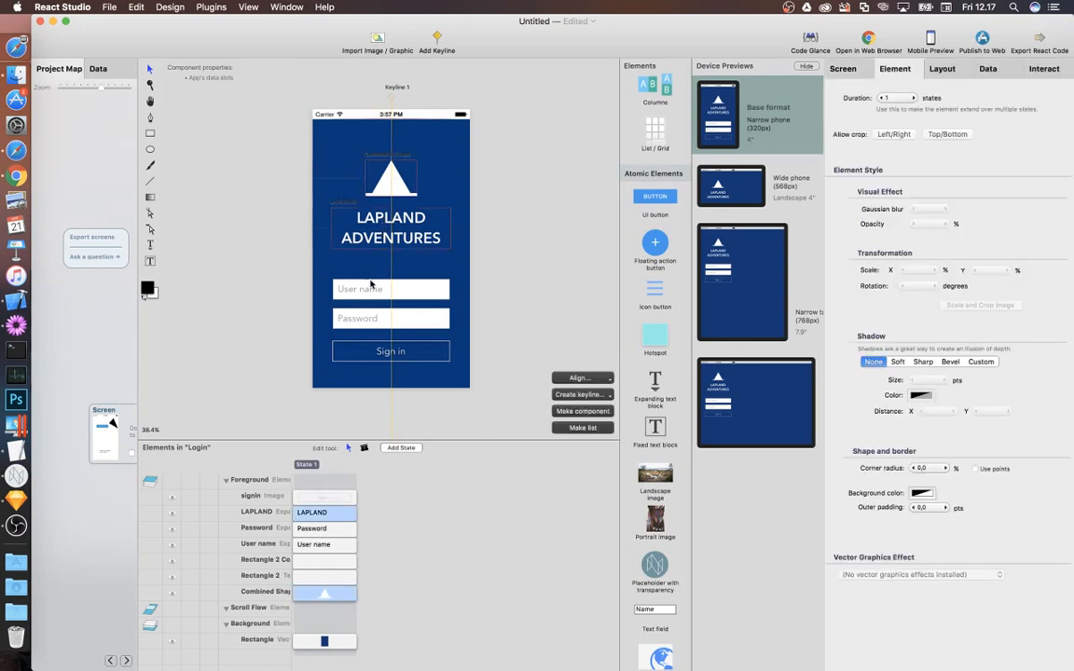
left_click(239, 192)
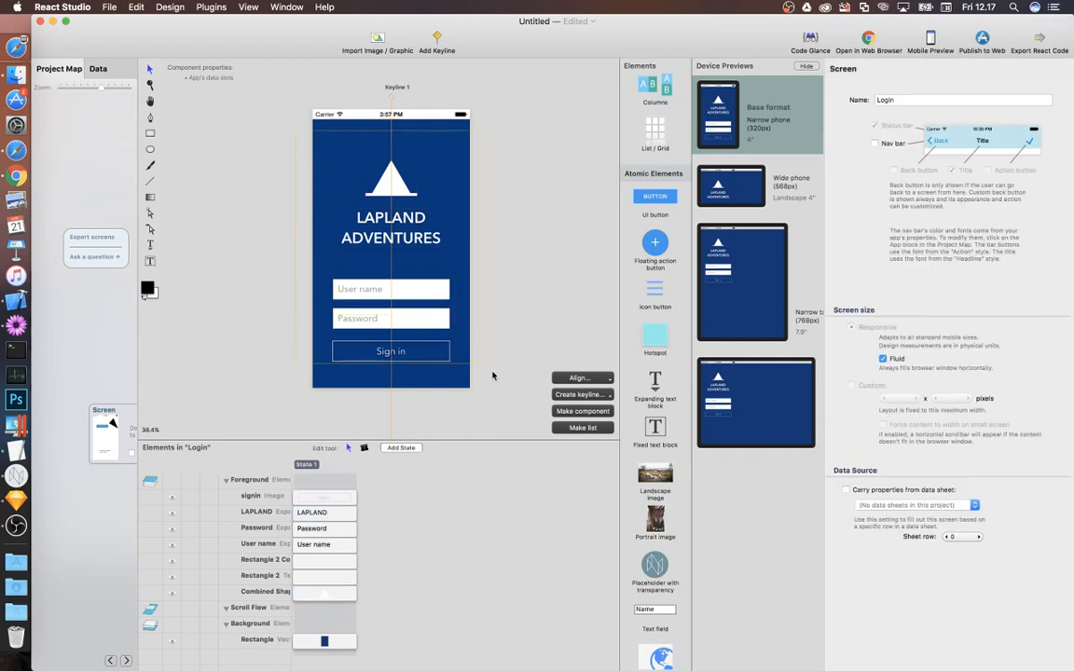
key("super+a")
left_click(463, 383, "shift")
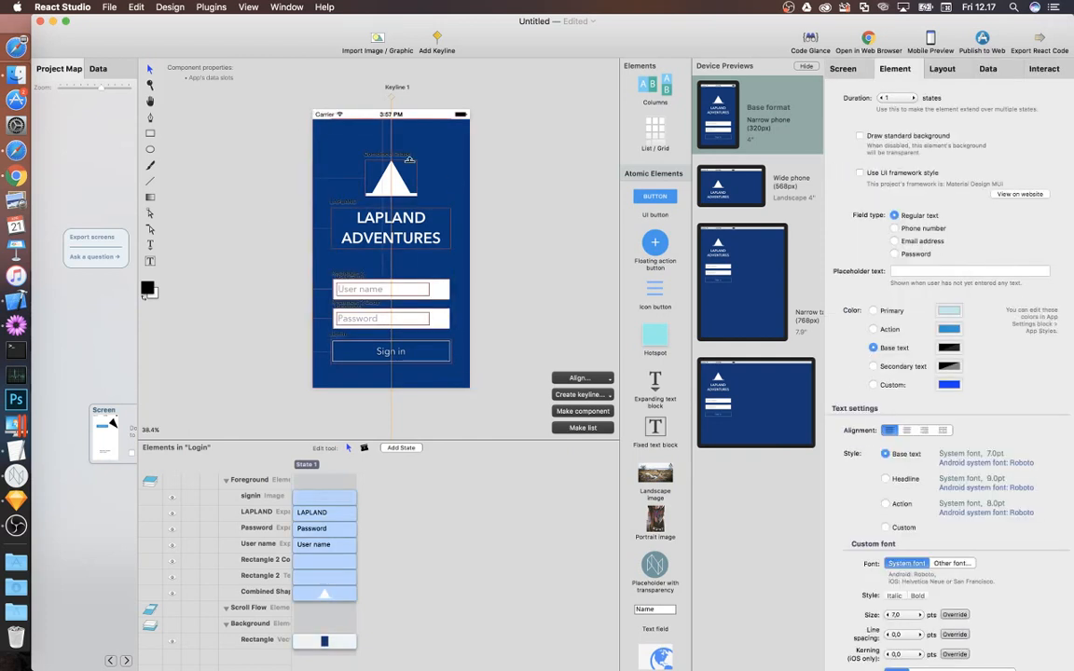
left_click(585, 378)
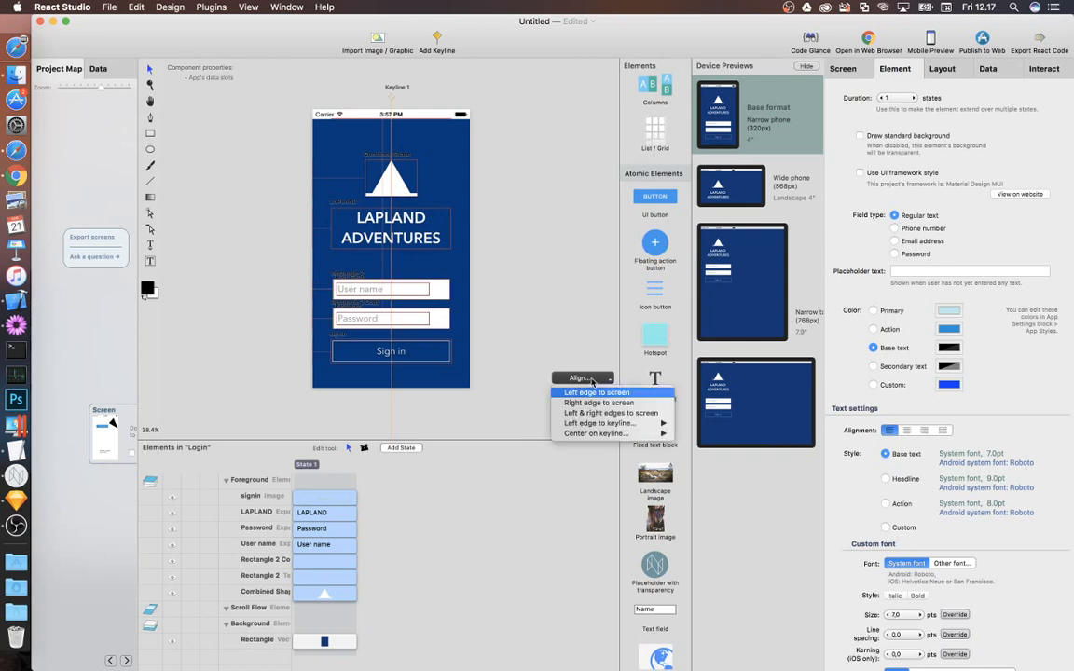
mouse_move(619, 433)
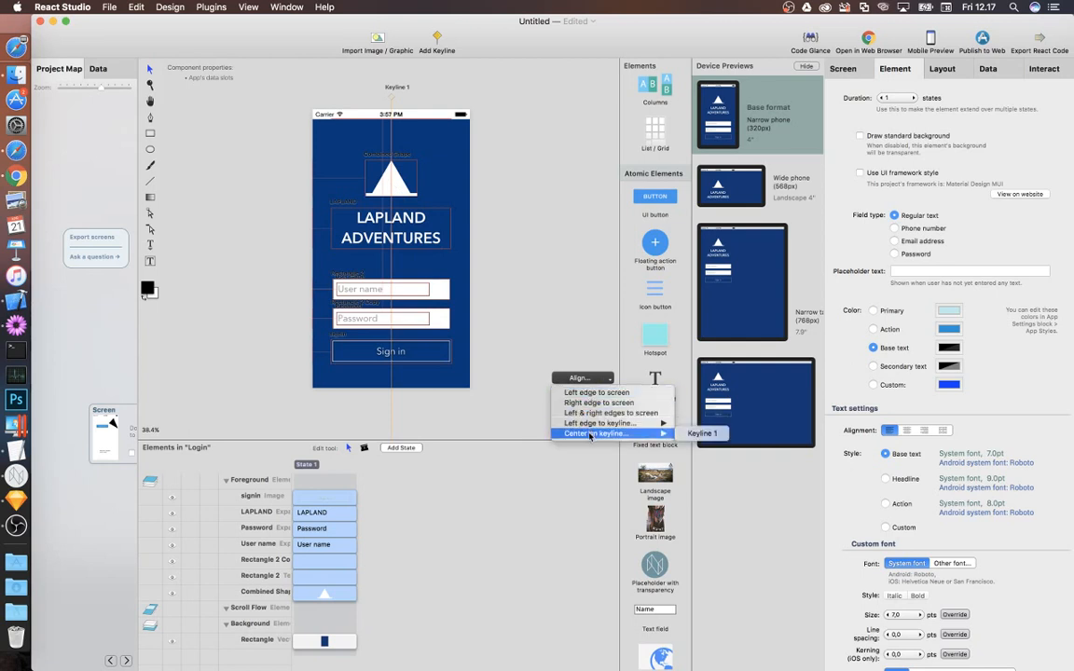
left_click(701, 434)
left_click(569, 264)
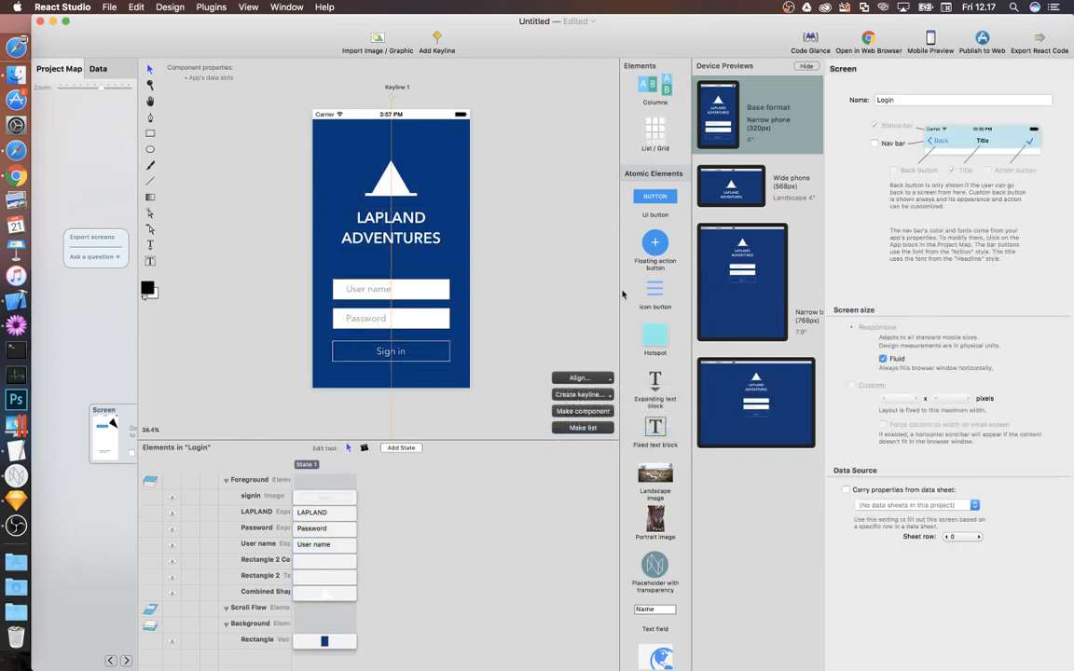
Try moving the triangle logo to the right of the keyline, and shift Keyline 1 slightly left before resetting it to 0%
left_click(403, 187)
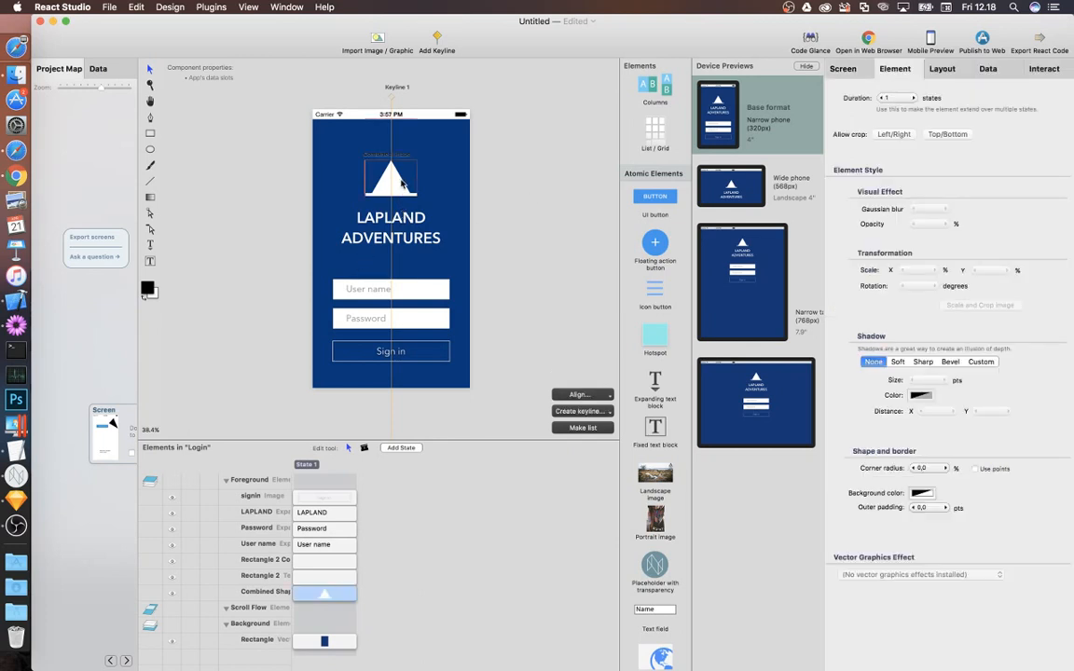
left_click_drag(400, 186, 442, 188)
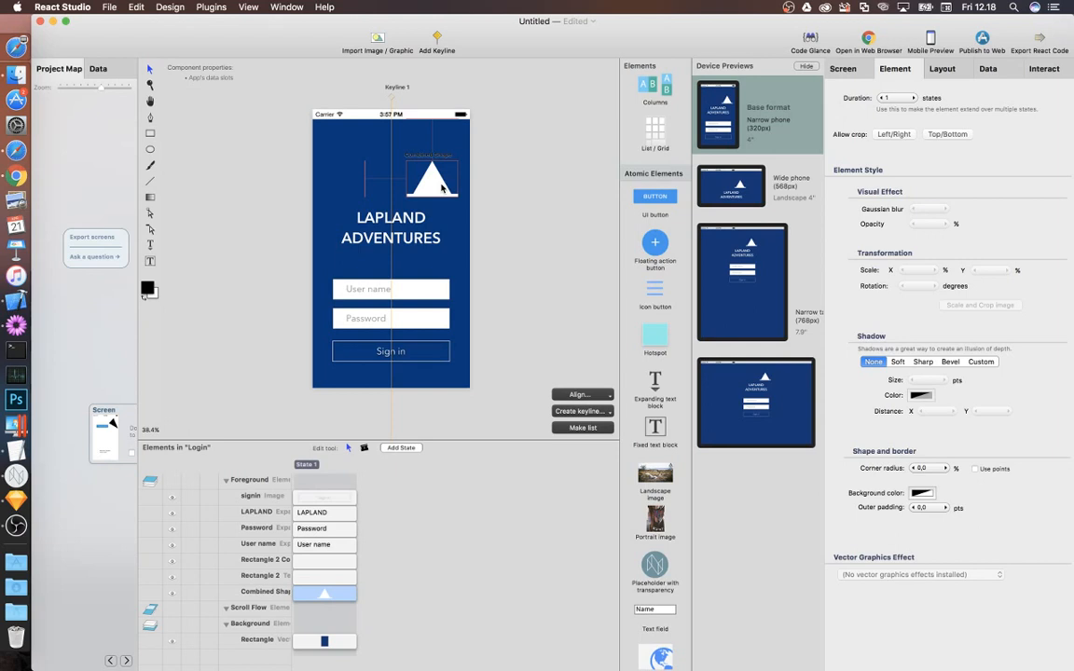
mouse_move(393, 98)
left_mouse_down()
mouse_move(361, 100)
mouse_move(389, 99)
left_mouse_up()
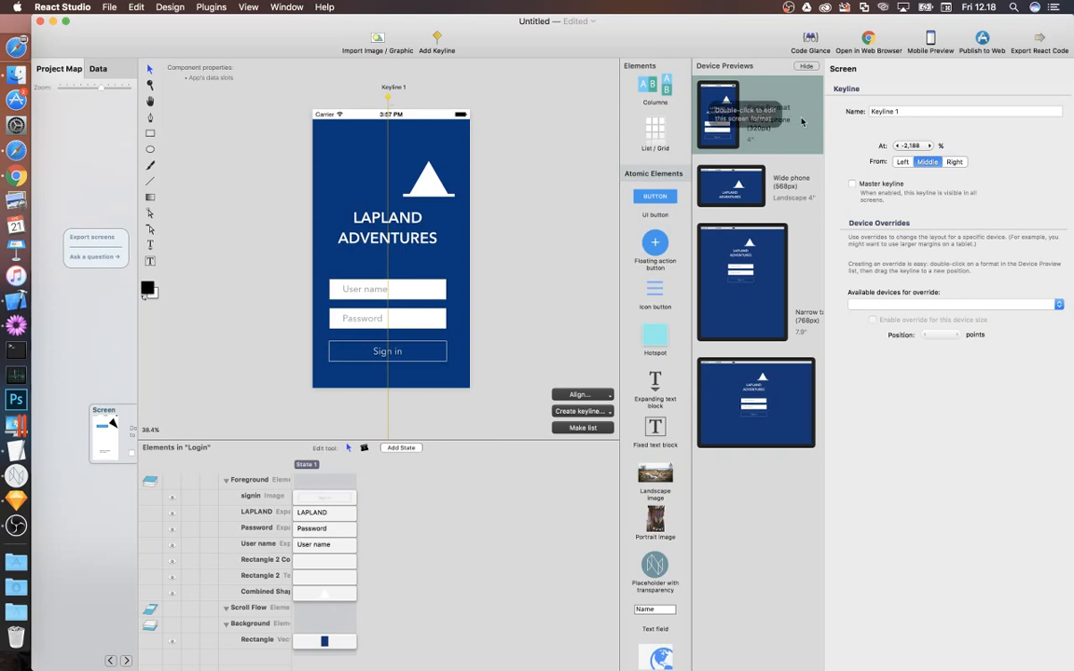
double_click(910, 146)
type("0")
key("Return")
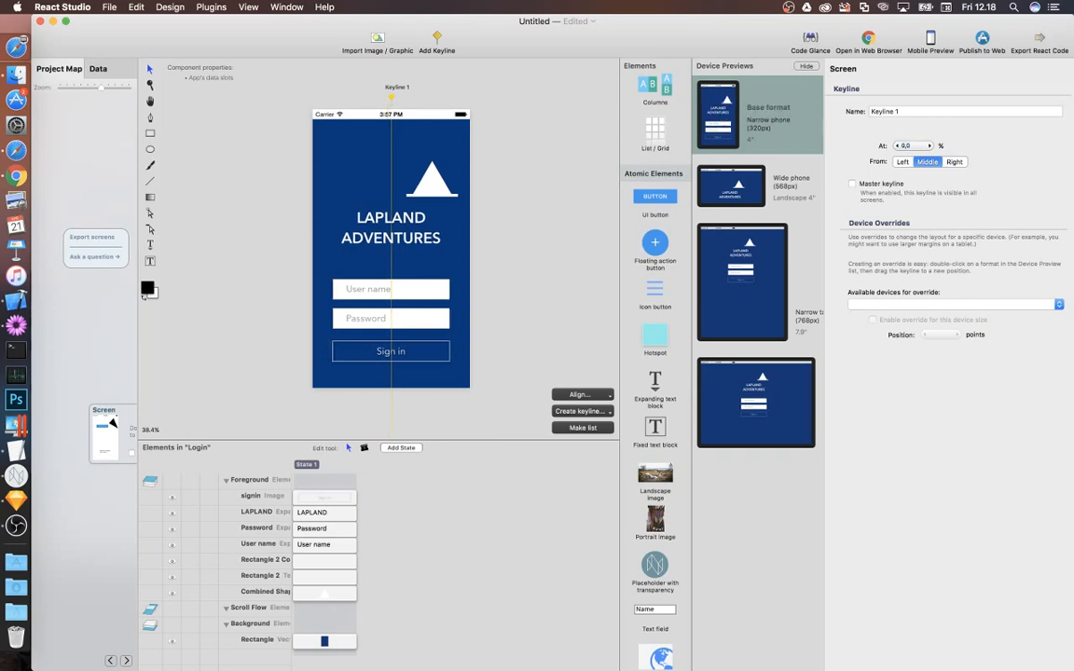
Set the triangle logo's offset to 30 points from the screen's top and 0 points from Keyline 1
left_click(430, 182)
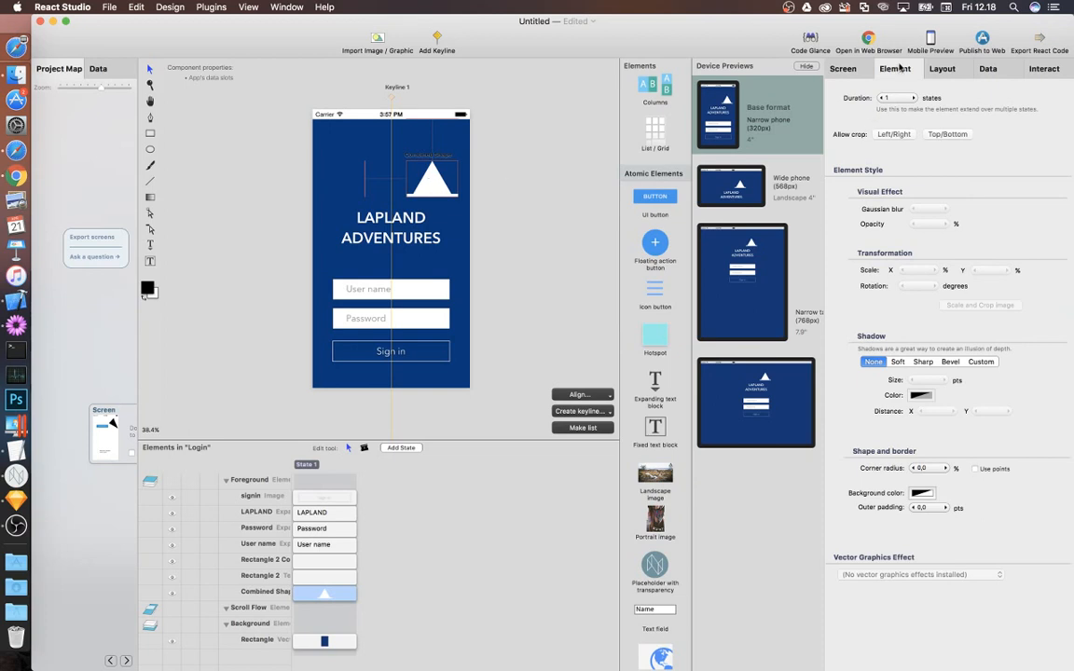
left_click(942, 68)
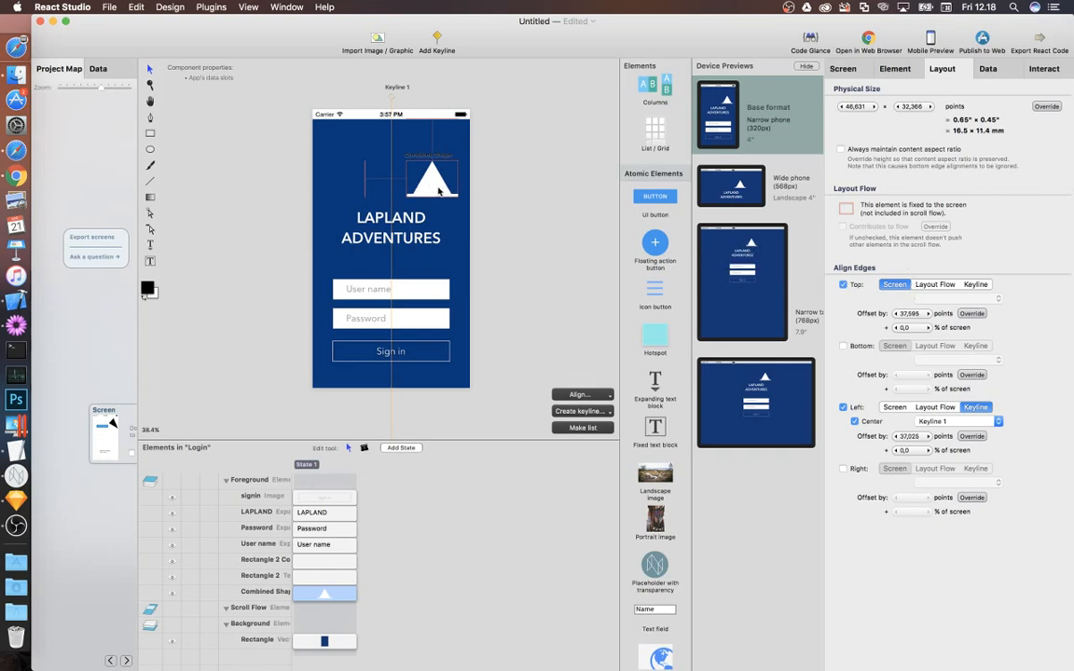
mouse_move(408, 173)
left_mouse_down()
mouse_move(366, 192)
mouse_move(468, 190)
mouse_move(424, 188)
left_mouse_up()
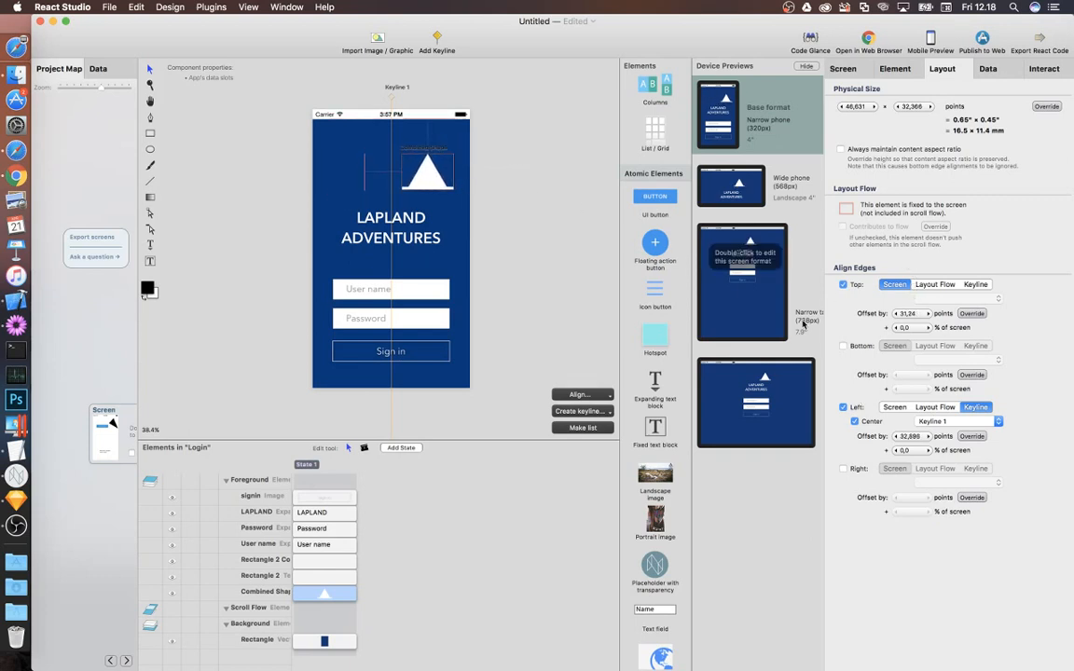
type("0")
key("Return")
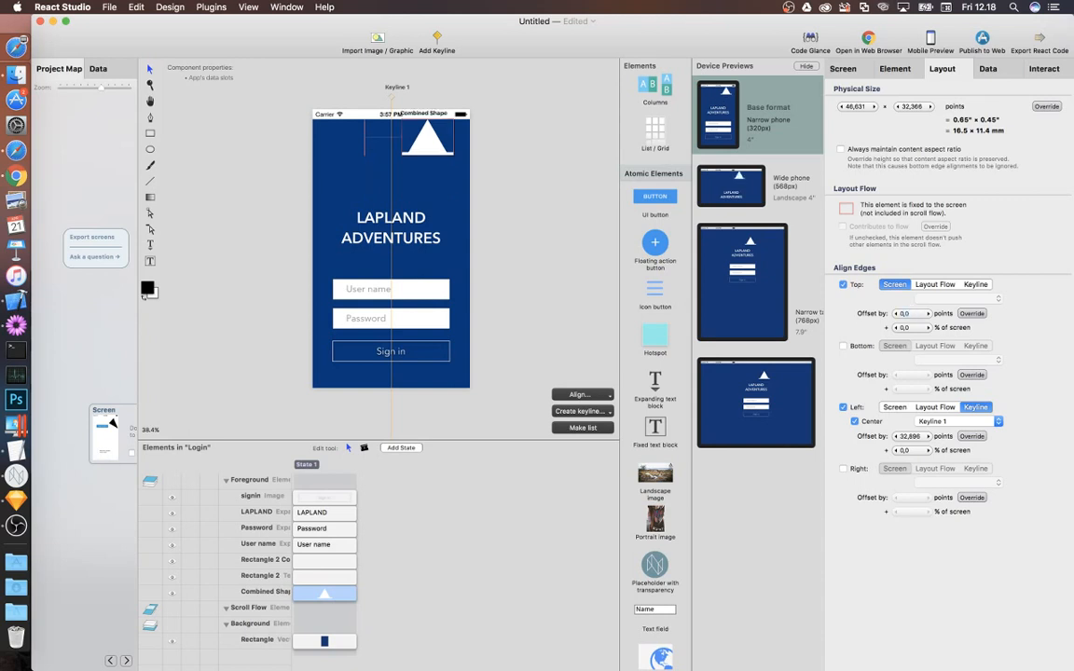
type("30")
key("Return")
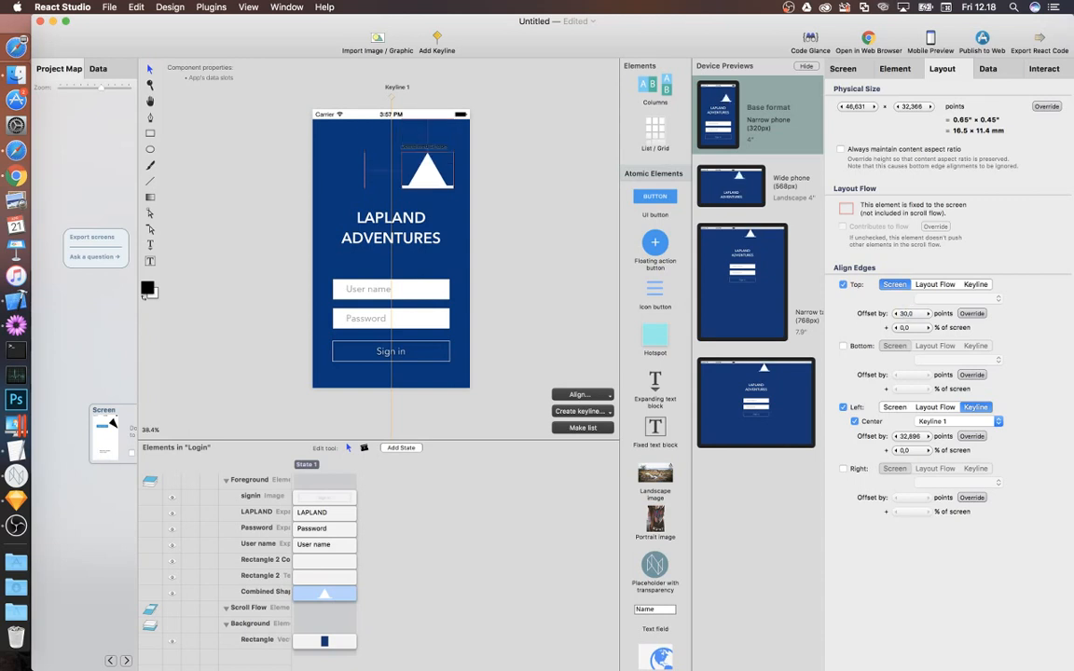
double_click(902, 435)
type("0")
key("Return")
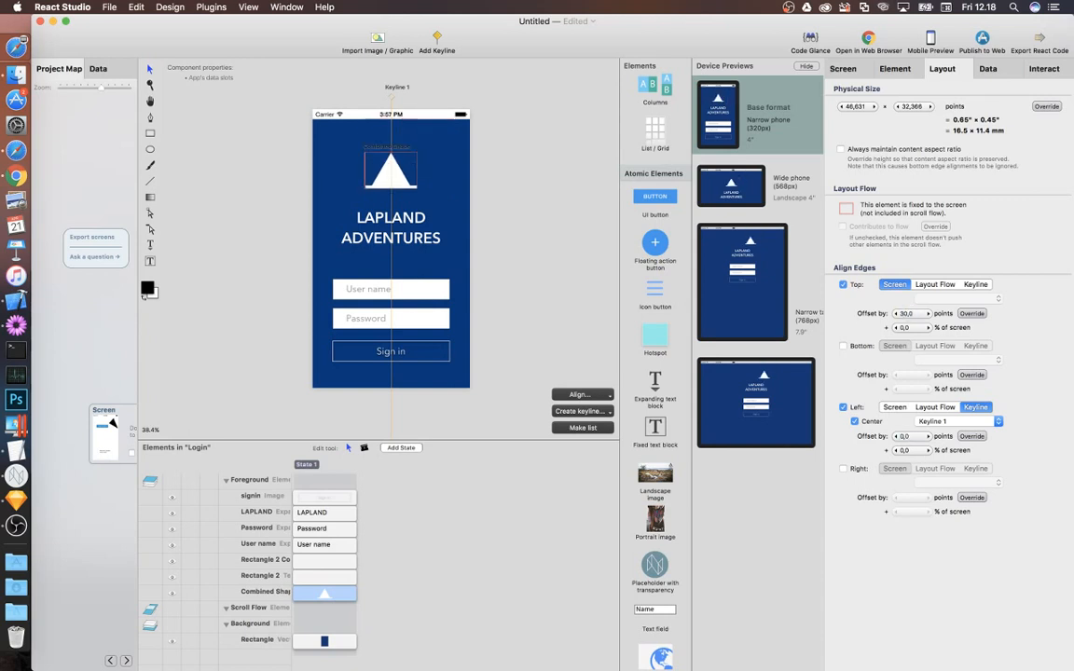
left_click(513, 187)
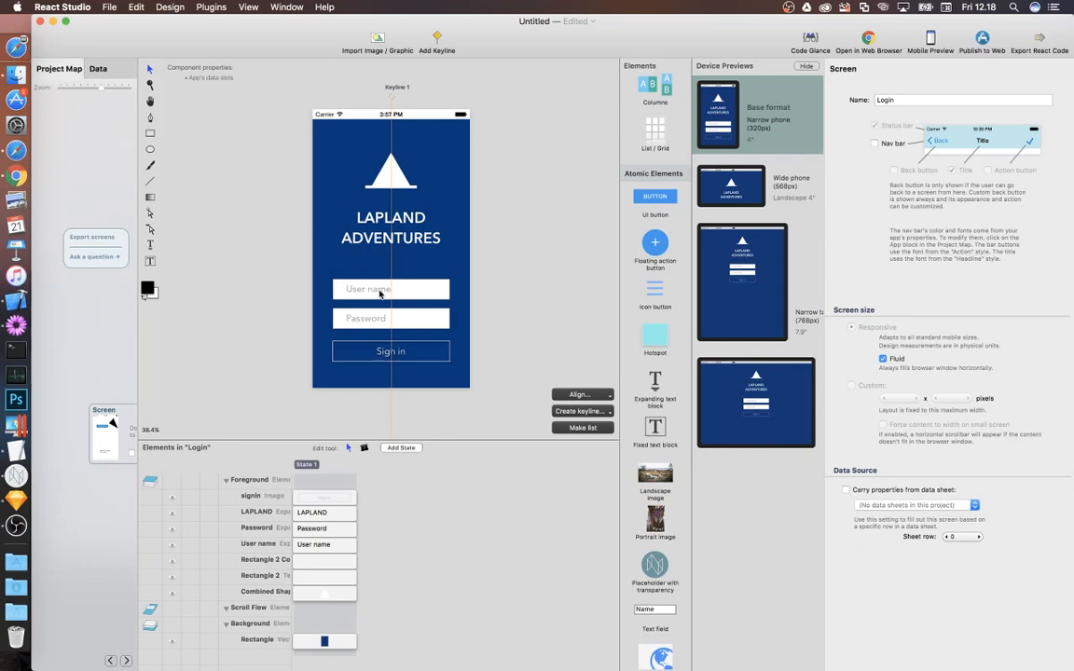
Switch to Chrome and test the Login page's user name field by entering arbitrary sample text
left_click(16, 176)
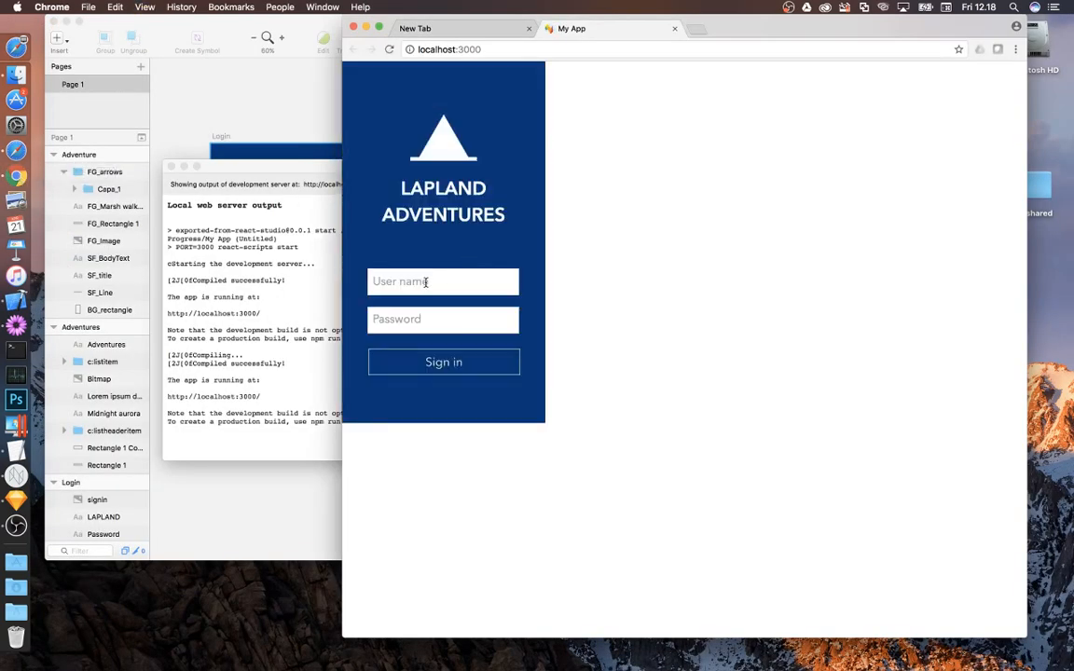
left_click(463, 282)
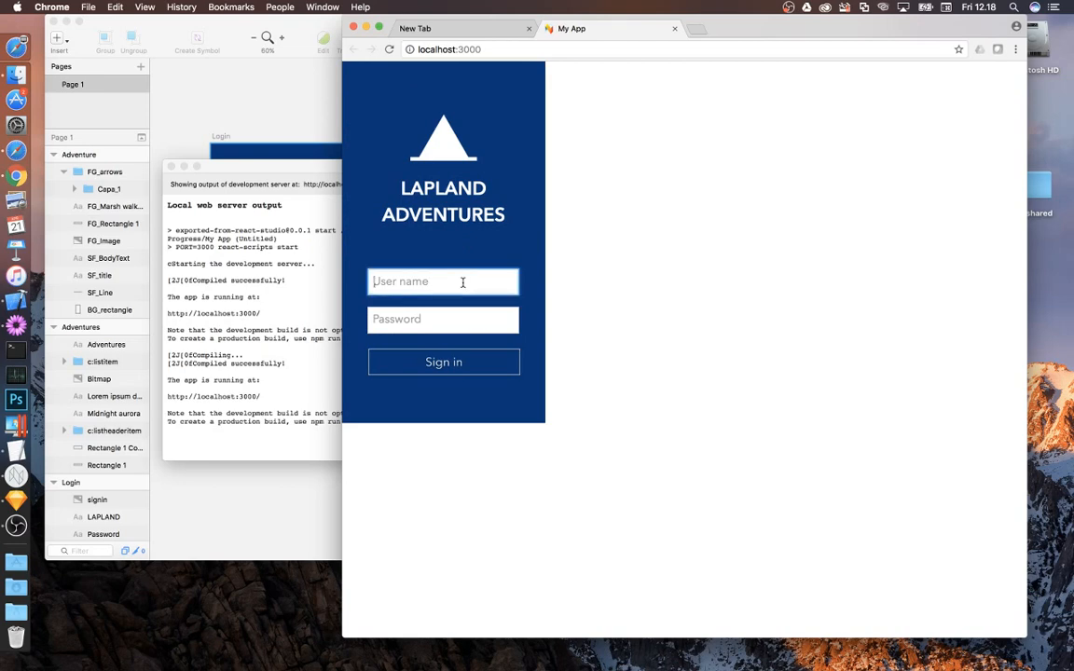
type("adsfjhj fhskjfhkjs fkjshfdkjf")
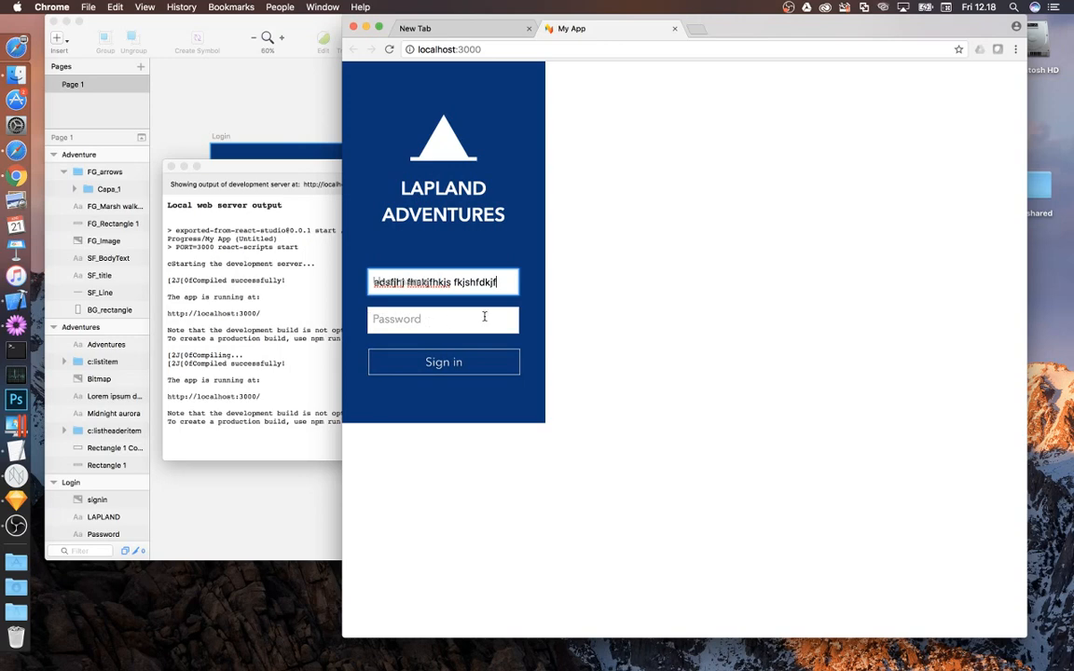
left_click(550, 294)
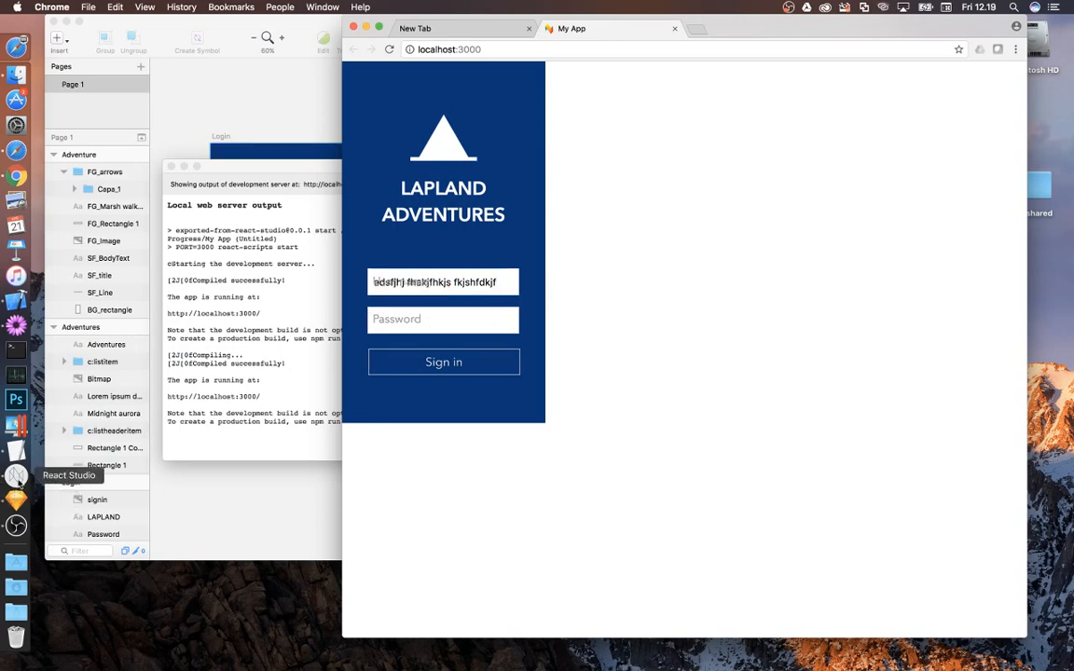
Switch to Sketch and inspect the input rectangle behind the user name label on the Login artboard
left_click(16, 499)
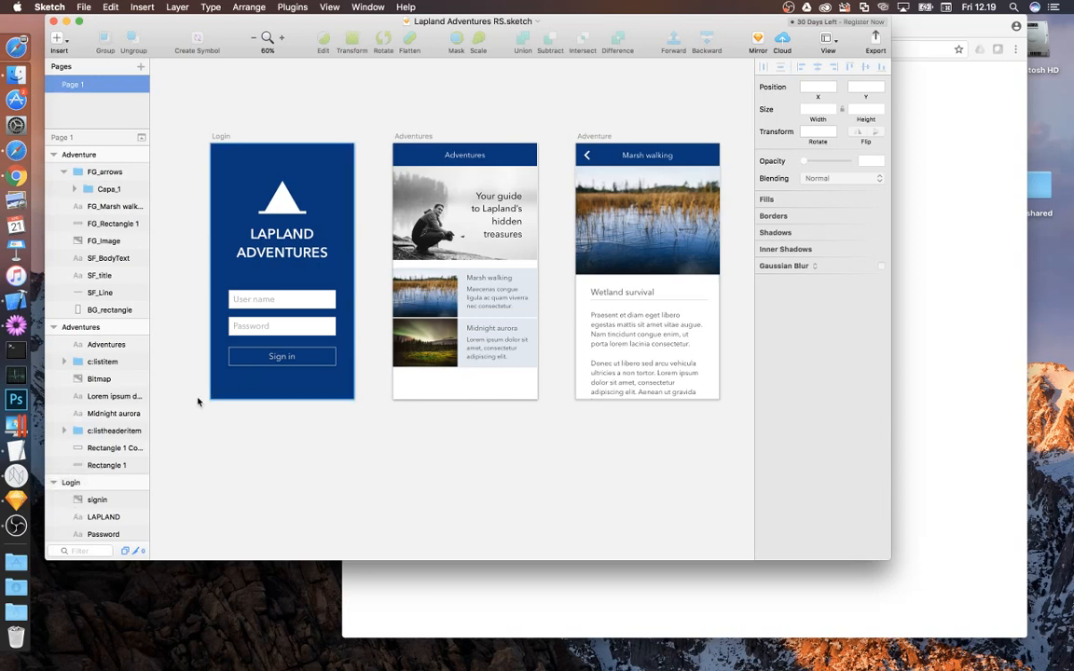
scroll(99, 373, "down", 5)
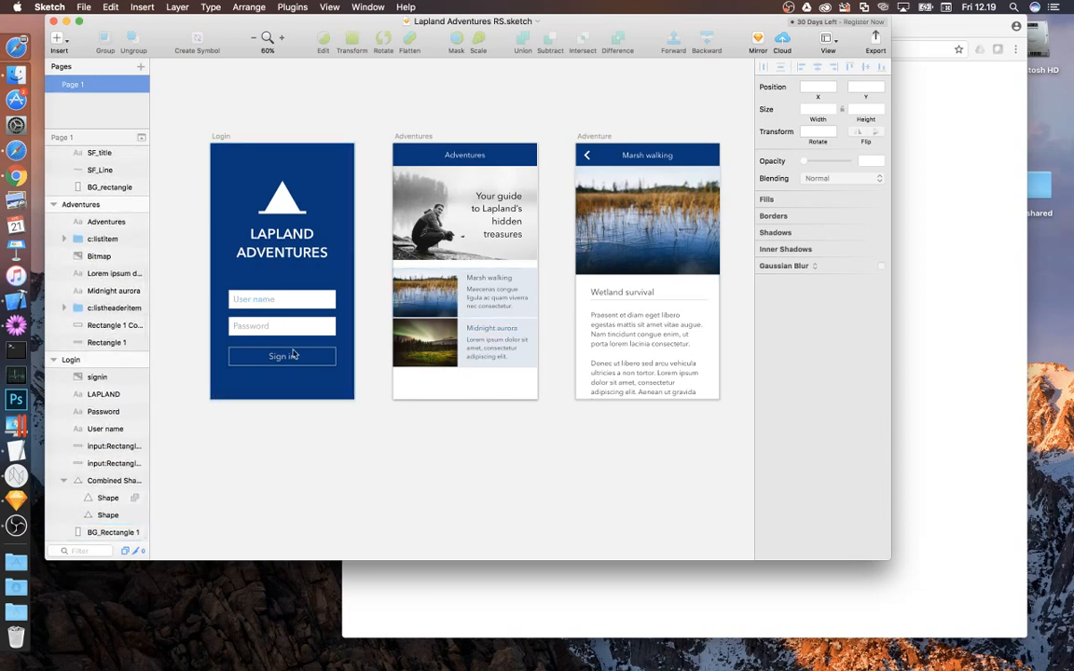
left_click(332, 300)
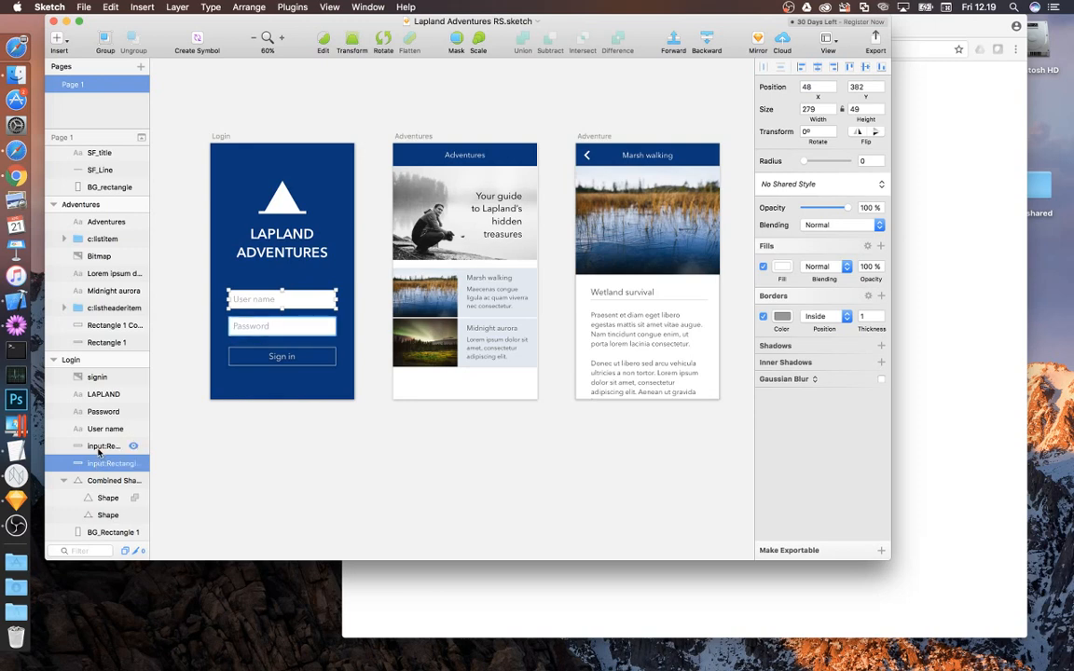
Return to React Studio, widen the element name column and delete the Password and User name text elements overlaying the Login fields
left_click(15, 475)
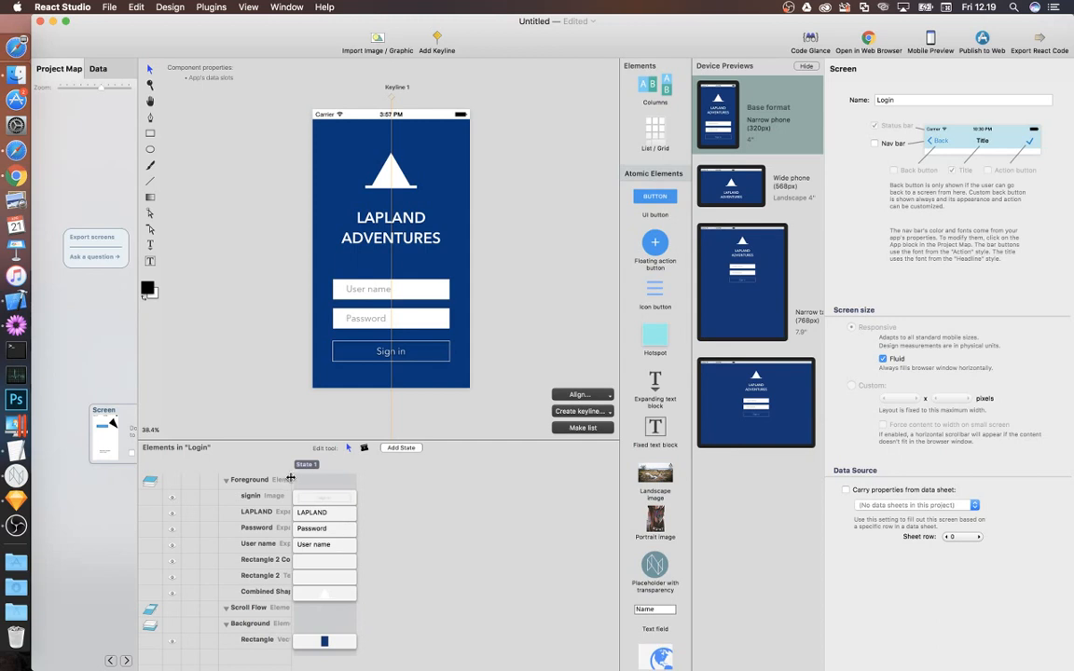
left_click_drag(291, 481, 362, 483)
left_click(287, 576)
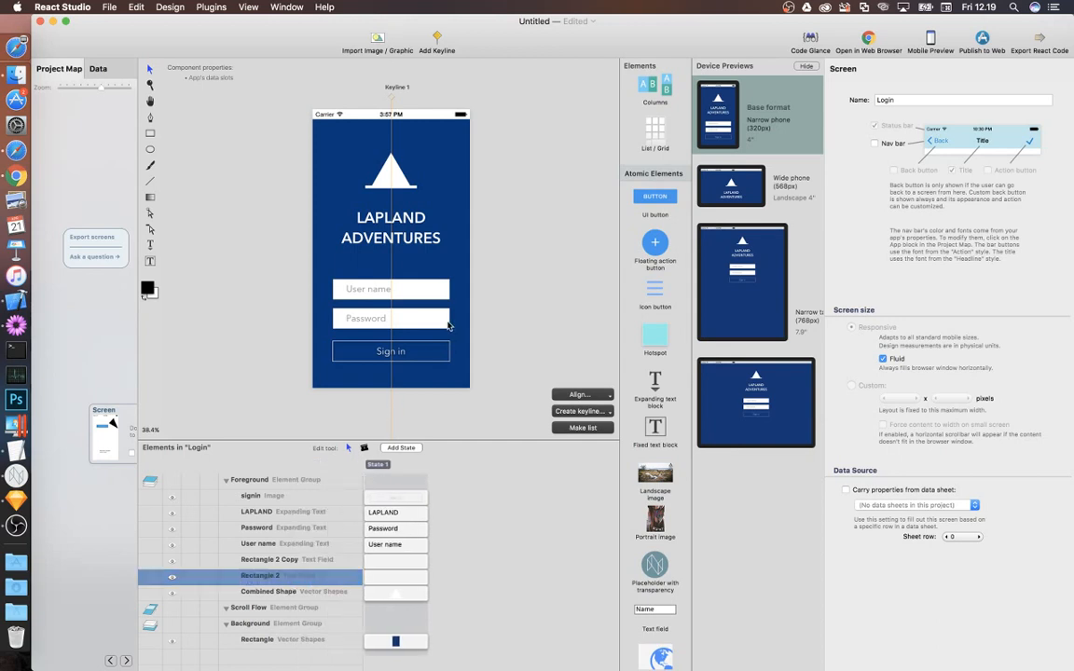
left_click(405, 295)
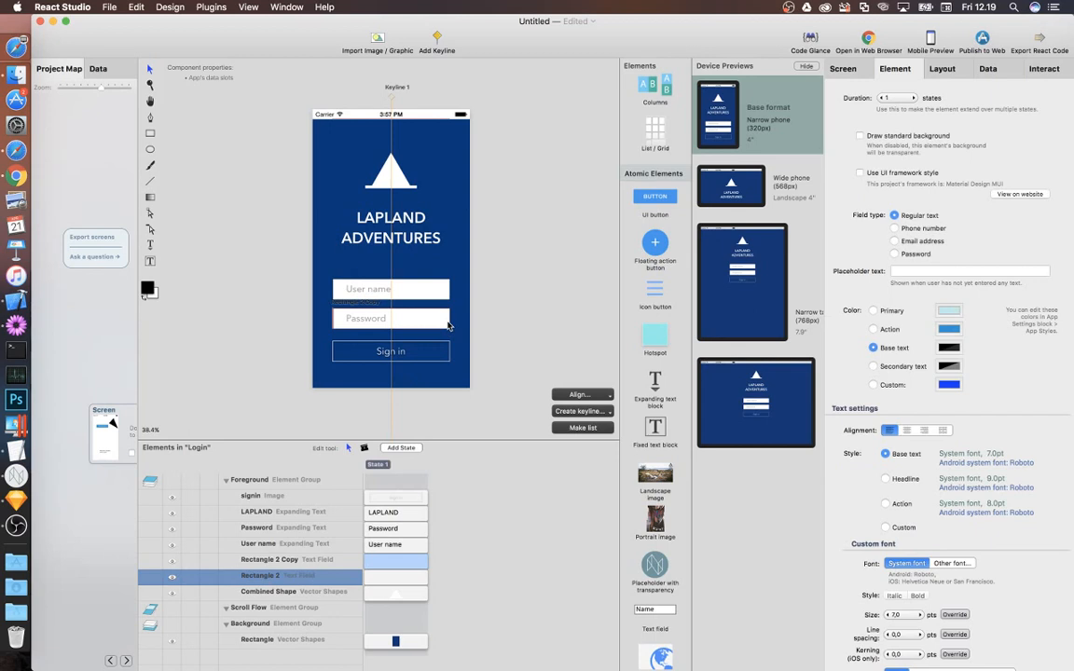
left_click(372, 320)
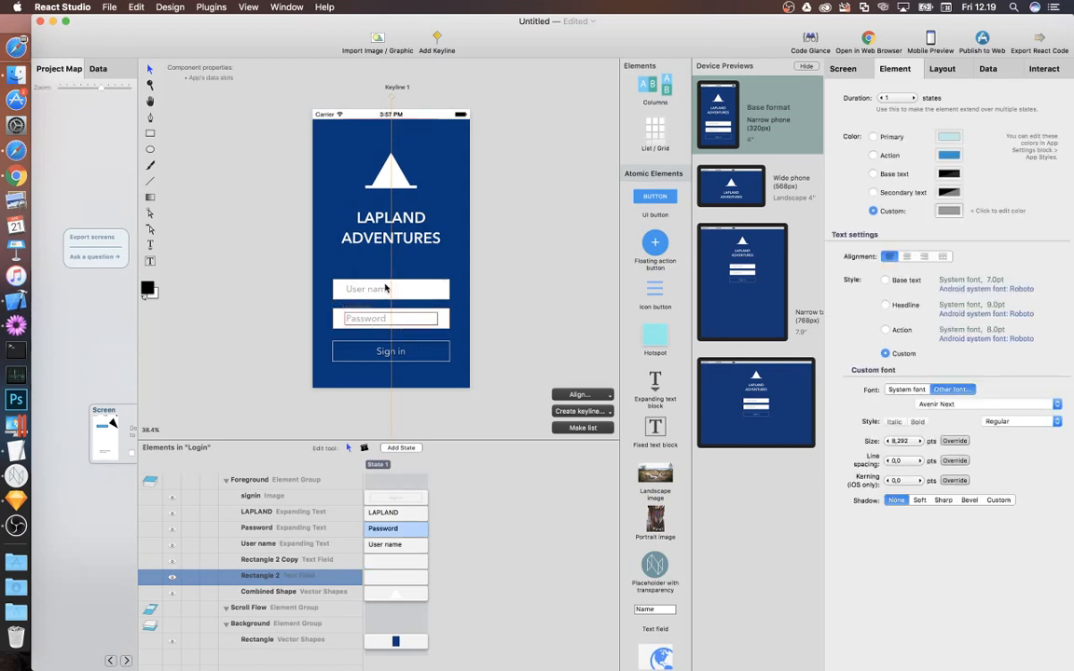
key("Delete")
left_click(376, 293)
key("Delete")
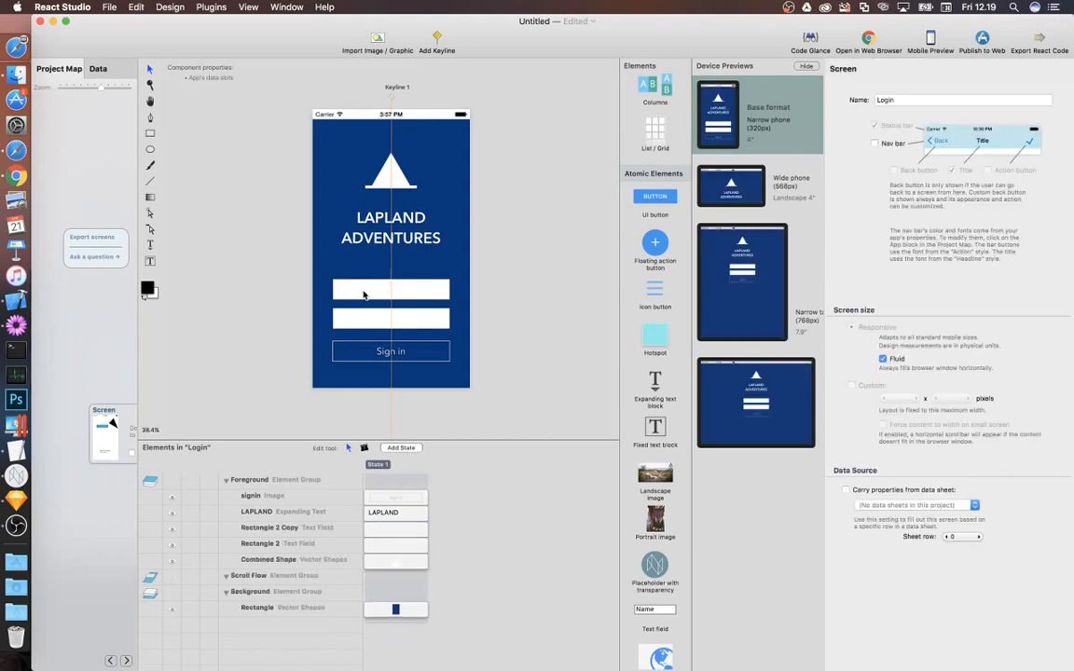
Set the placeholder text of the upper Login text field to "User name"
left_click(363, 294)
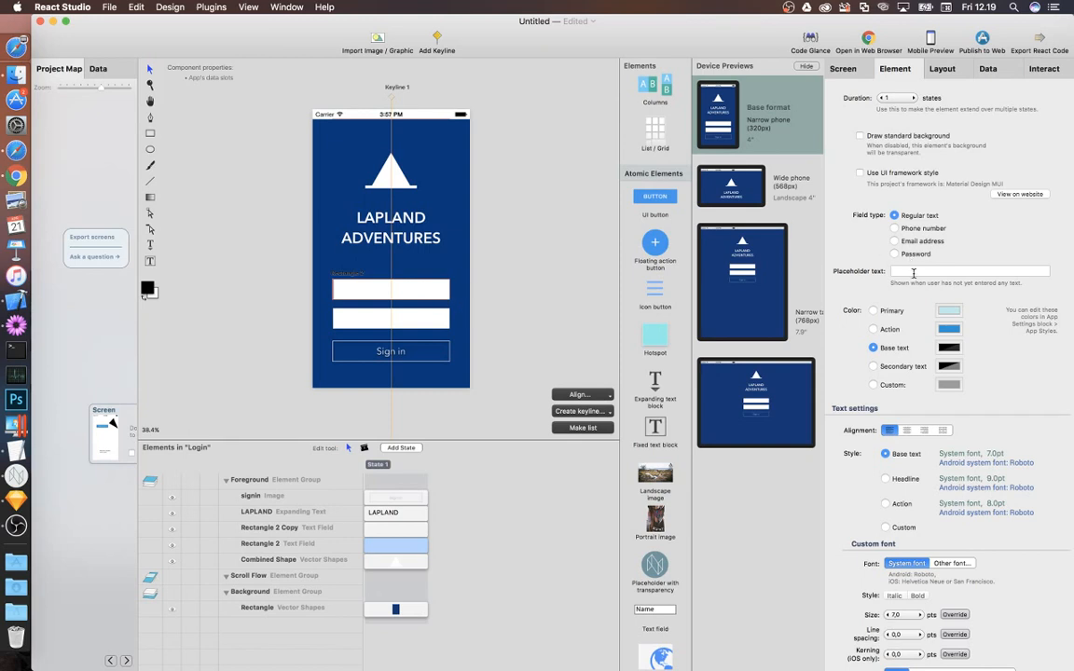
left_click(914, 273)
type("User name")
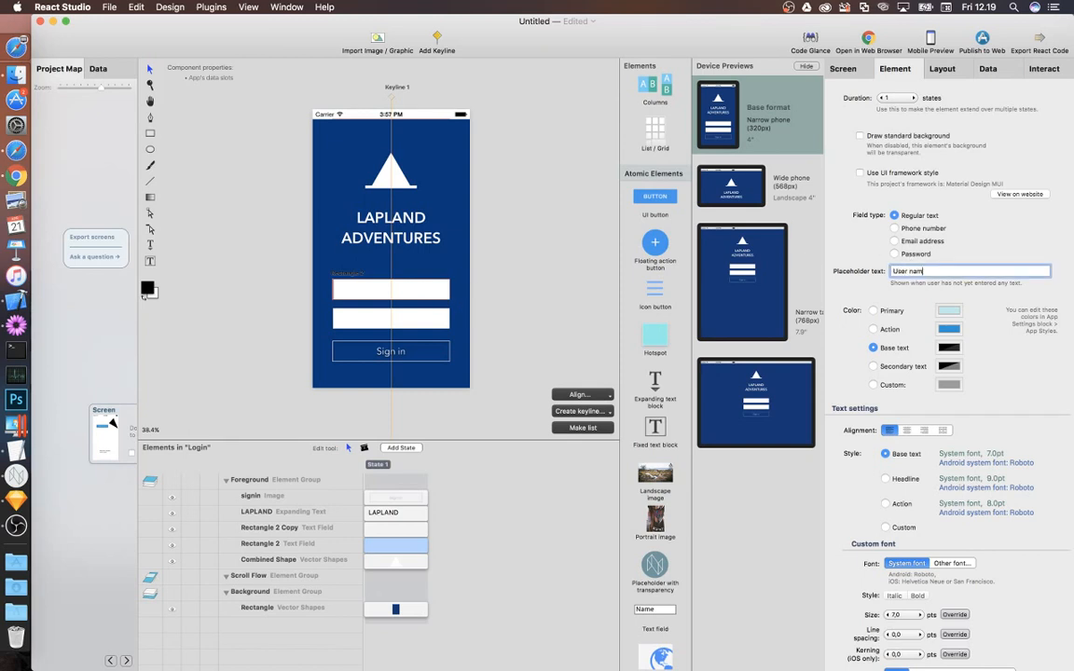
key("Return")
Give the lower Login text field the placeholder "Password" and set its field type to Password
left_click(405, 321)
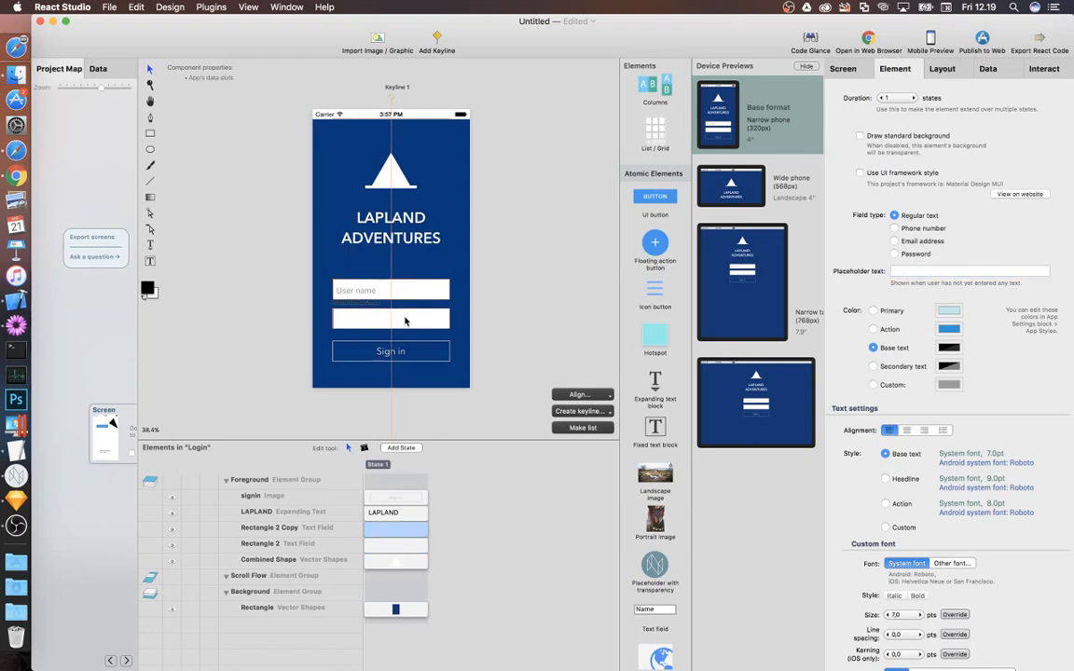
left_click(939, 270)
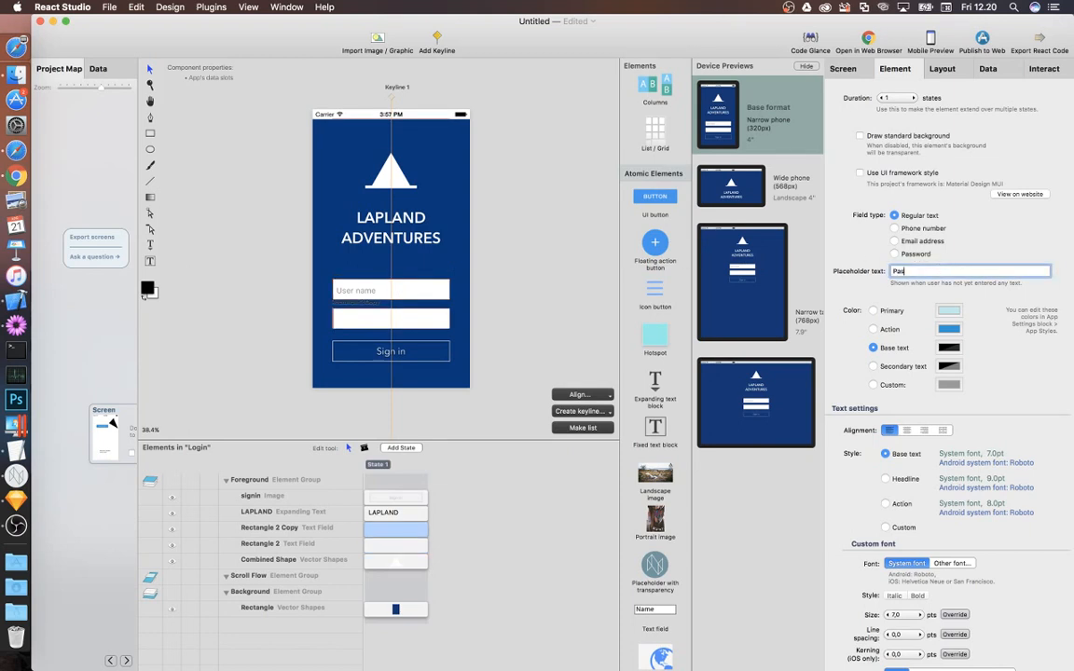
type("Password")
key("Return")
left_click(895, 254)
Export the app under its default name for the web browser and switch to Chrome to preview it
left_click(869, 38)
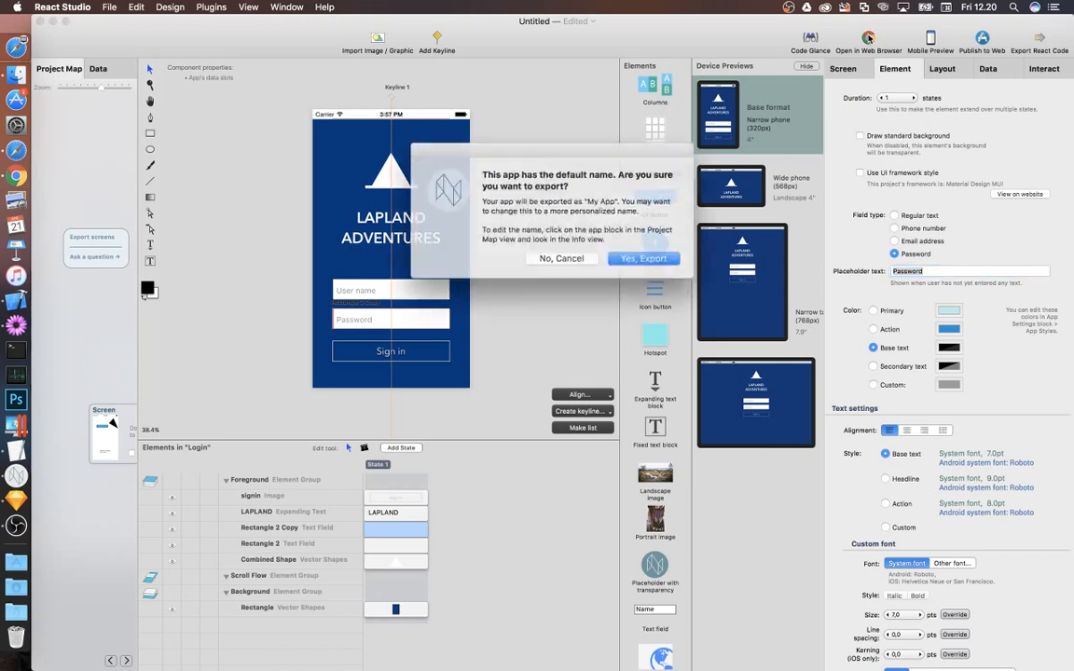
key("Return")
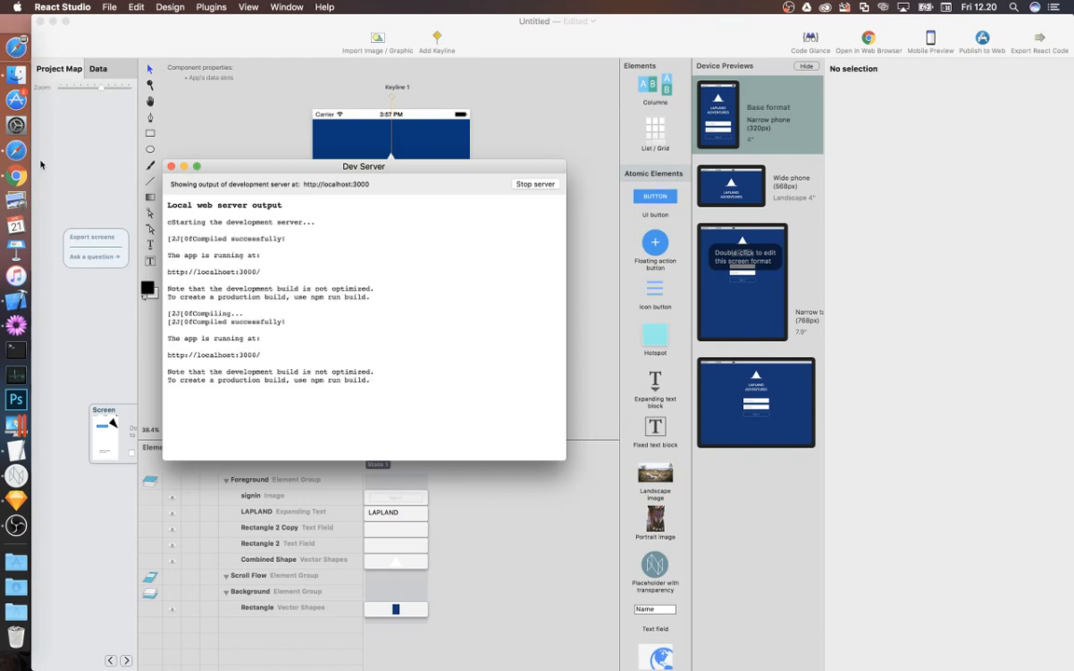
left_click(17, 177)
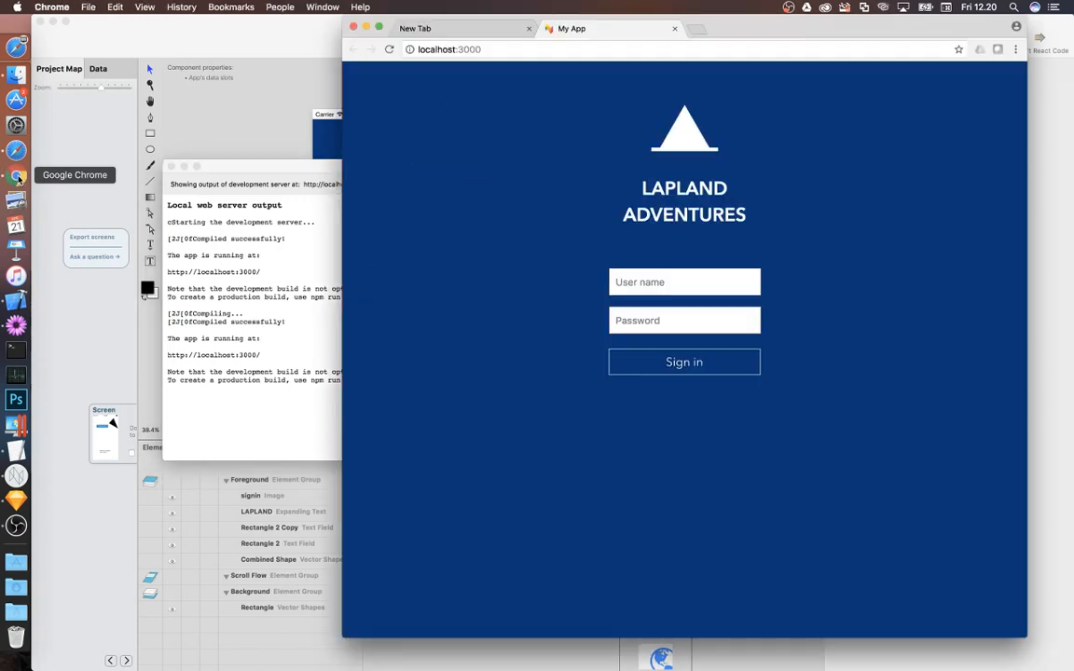
Test the Login page by filling the user name and password fields with sample text and signing in
left_click(624, 281)
type("sdafjhjks fhajks f")
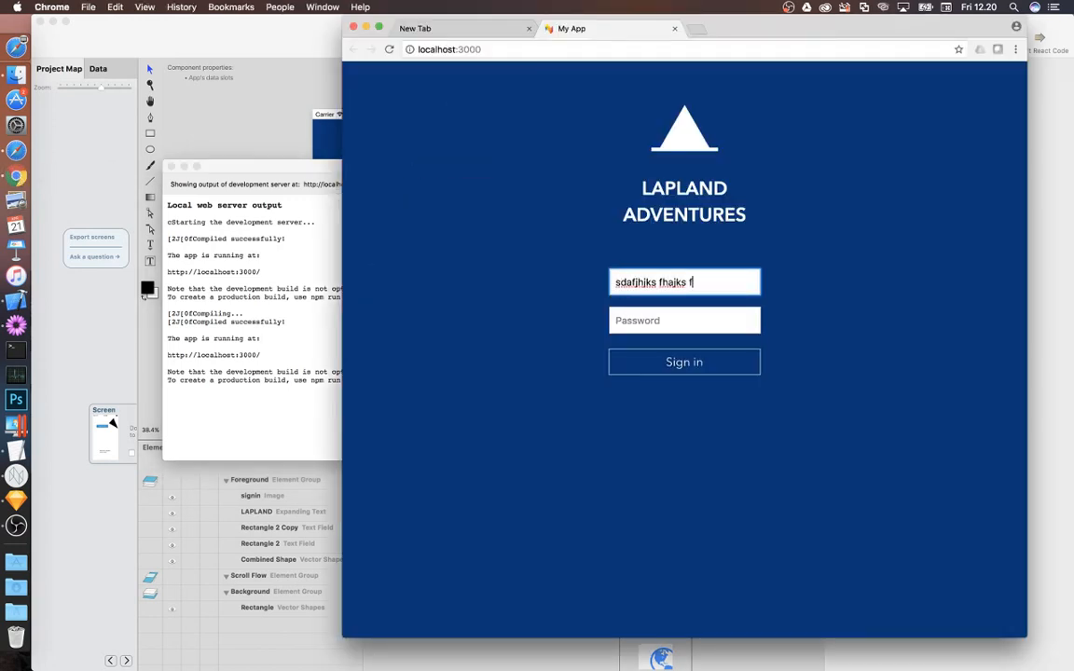
type("kjafh")
key("Tab")
type("sdfjhsdkjfhsdkjfh")
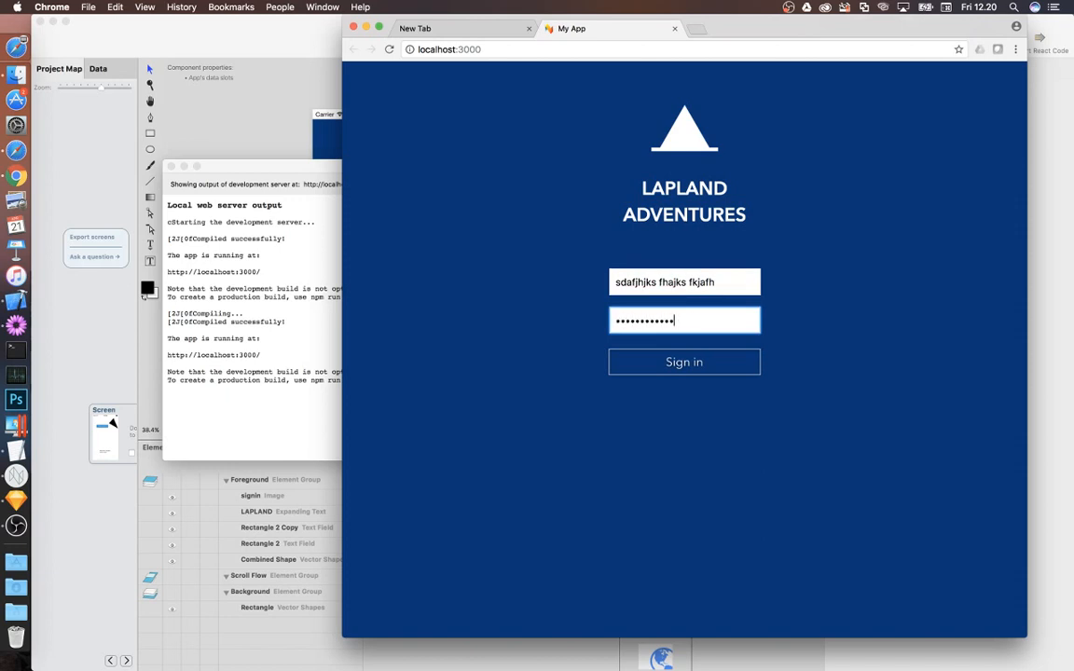
left_click(544, 325)
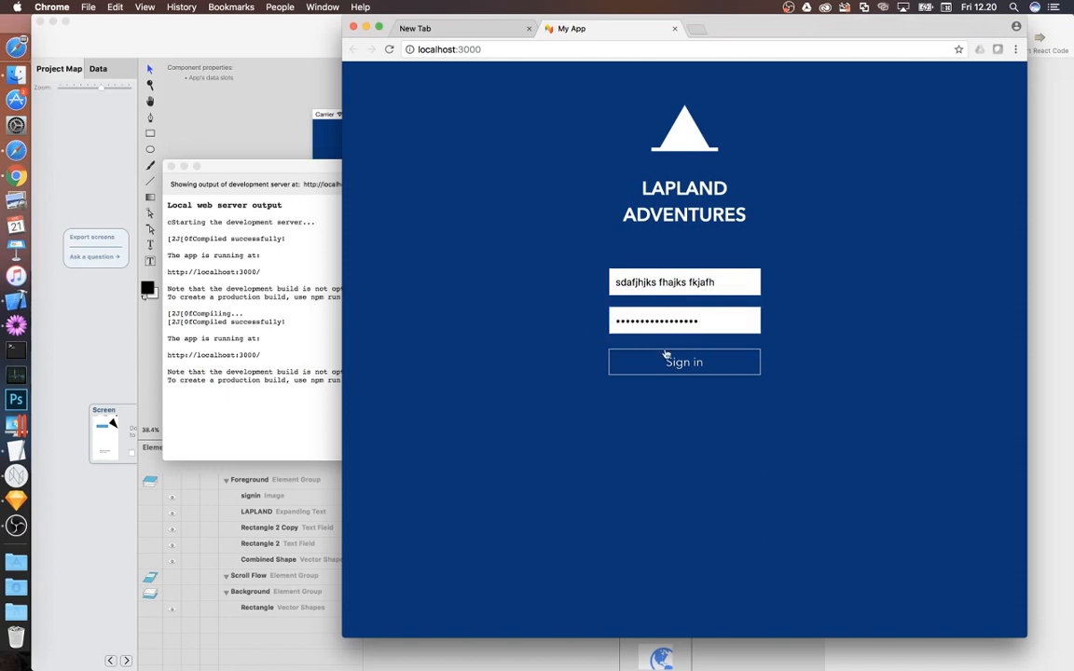
left_click(687, 371)
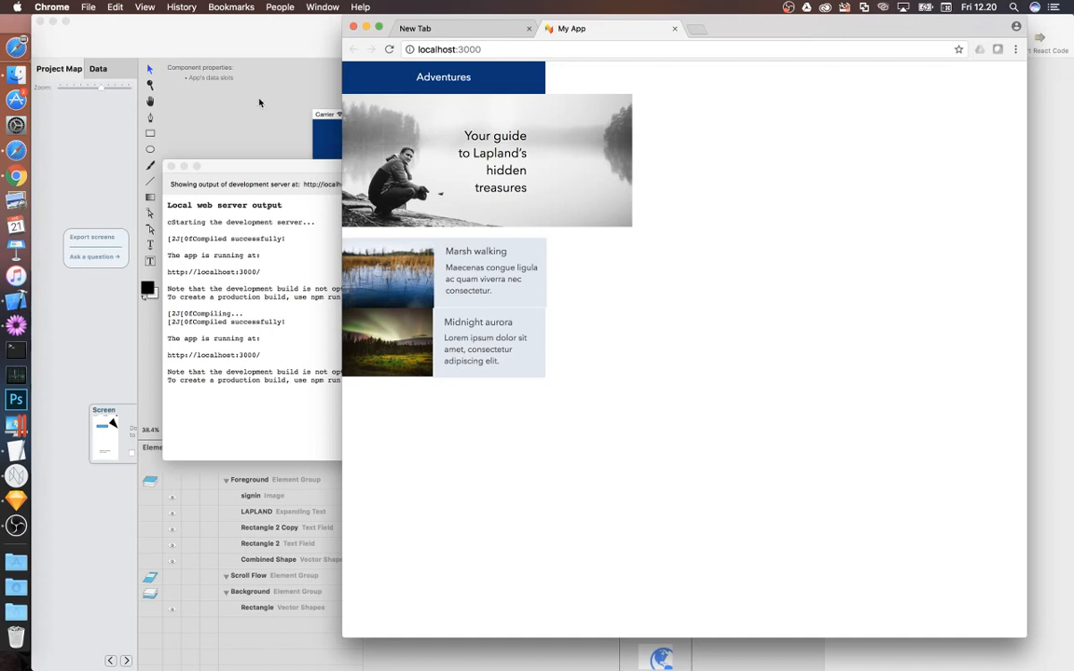
Open the Adventures screen in React Studio and compare its header with the artboards in Sketch
left_click(90, 171)
left_click(89, 171)
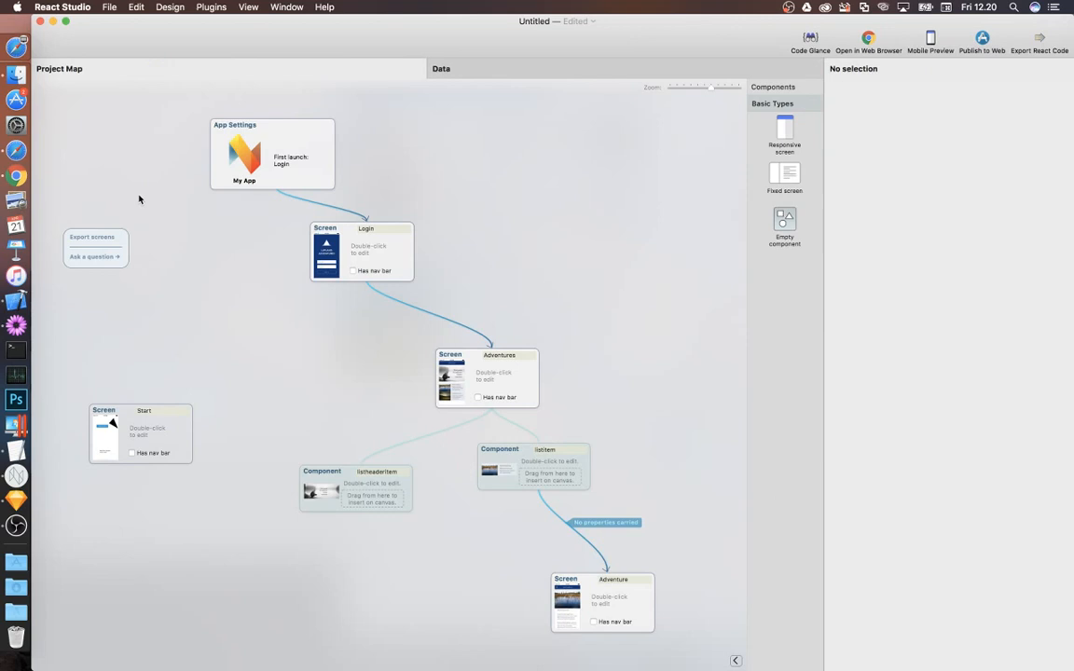
double_click(502, 392)
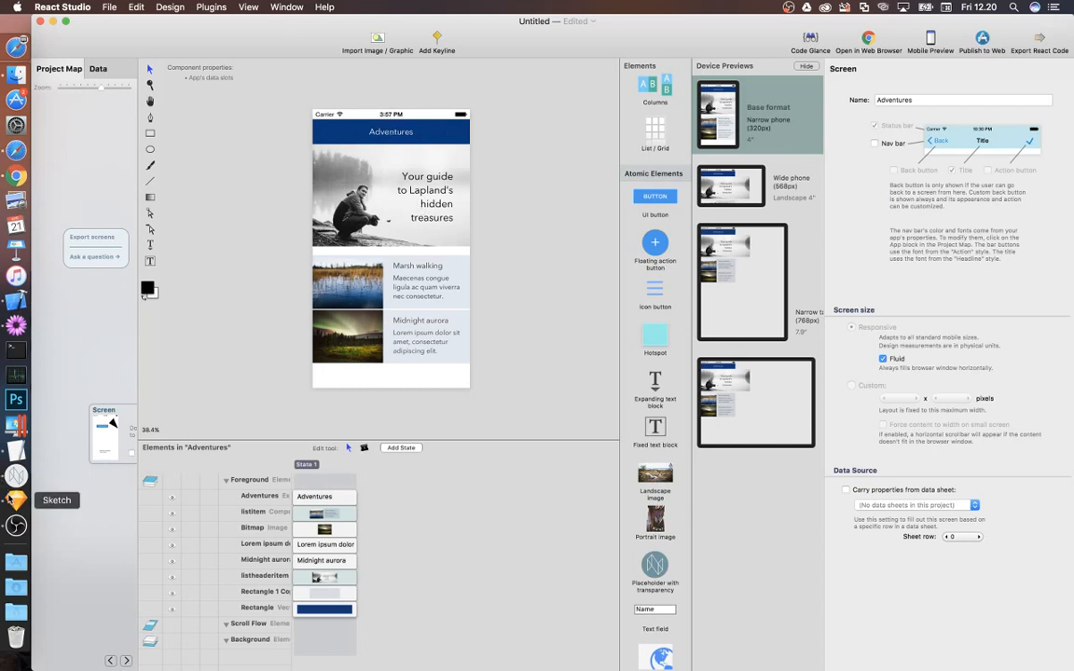
left_click(11, 500)
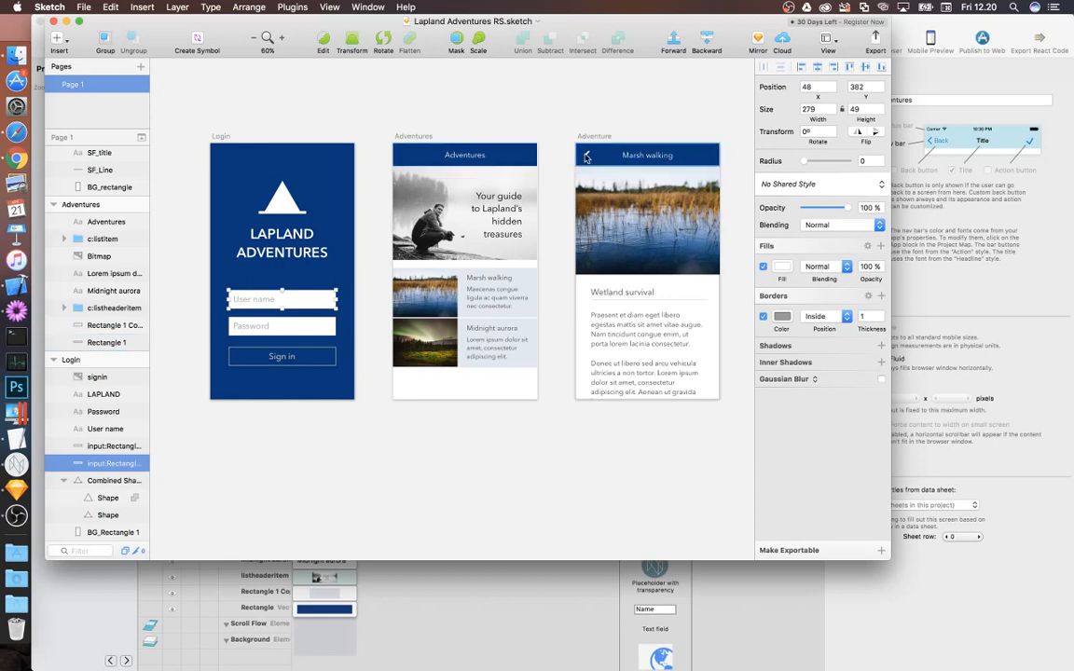
left_click(16, 464)
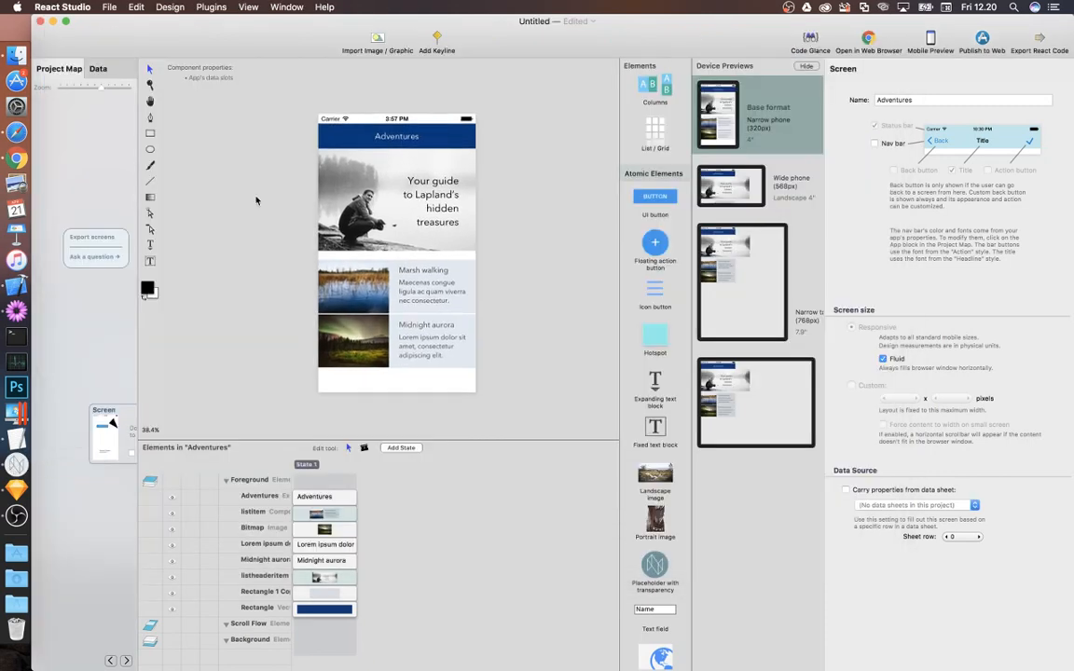
Enable the nav bar on the Adventures screen and turn off its back button, keeping the title
left_click(81, 379)
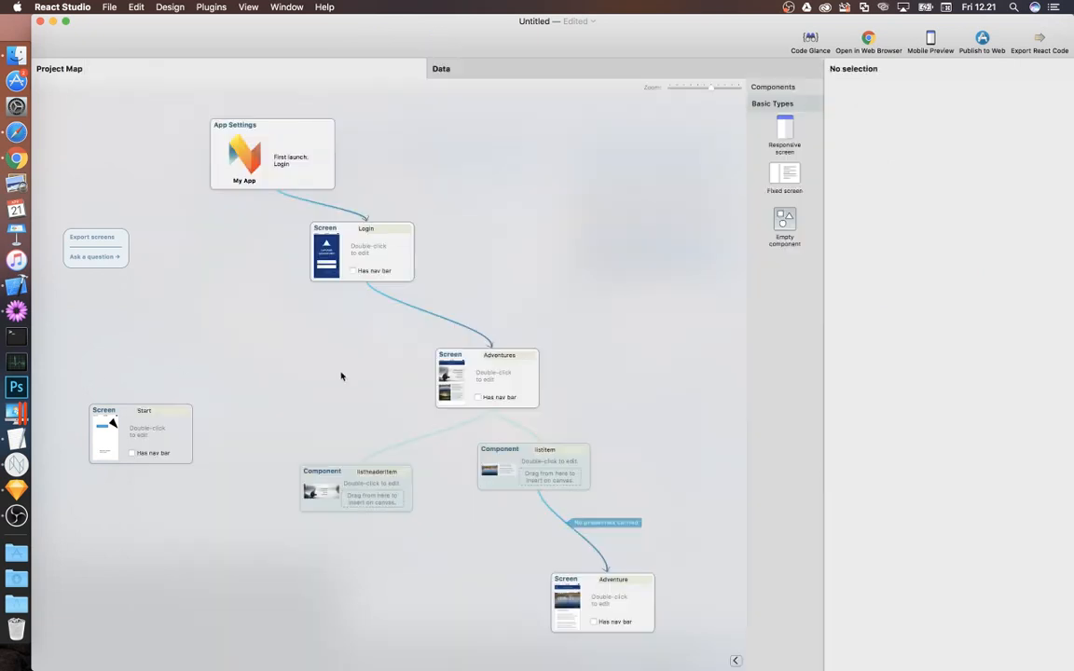
left_click(484, 372)
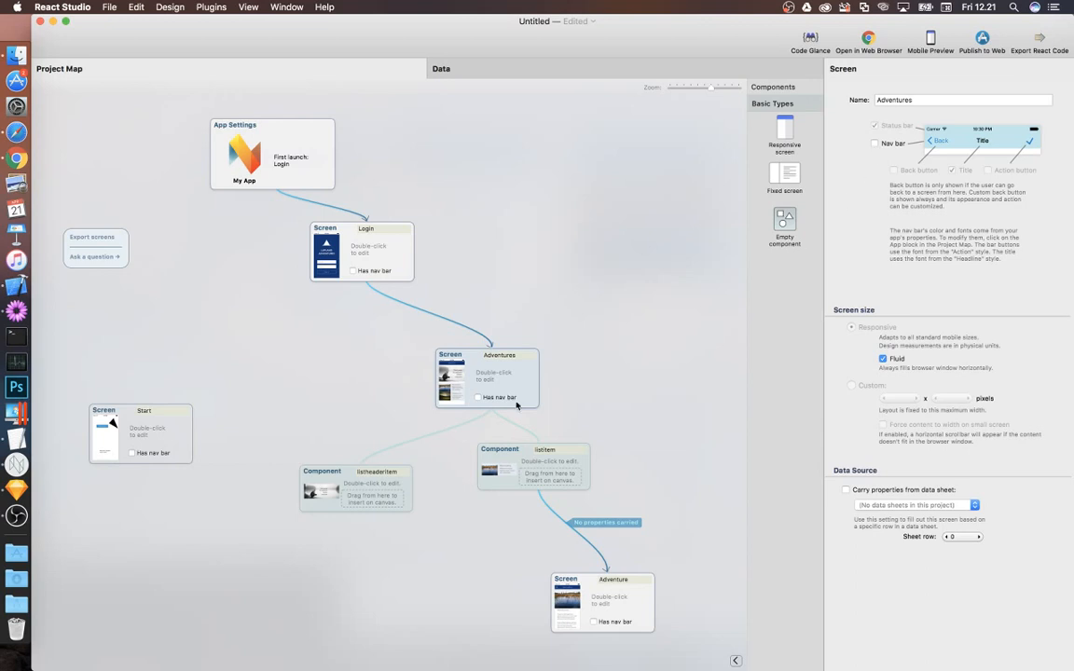
left_click(875, 144)
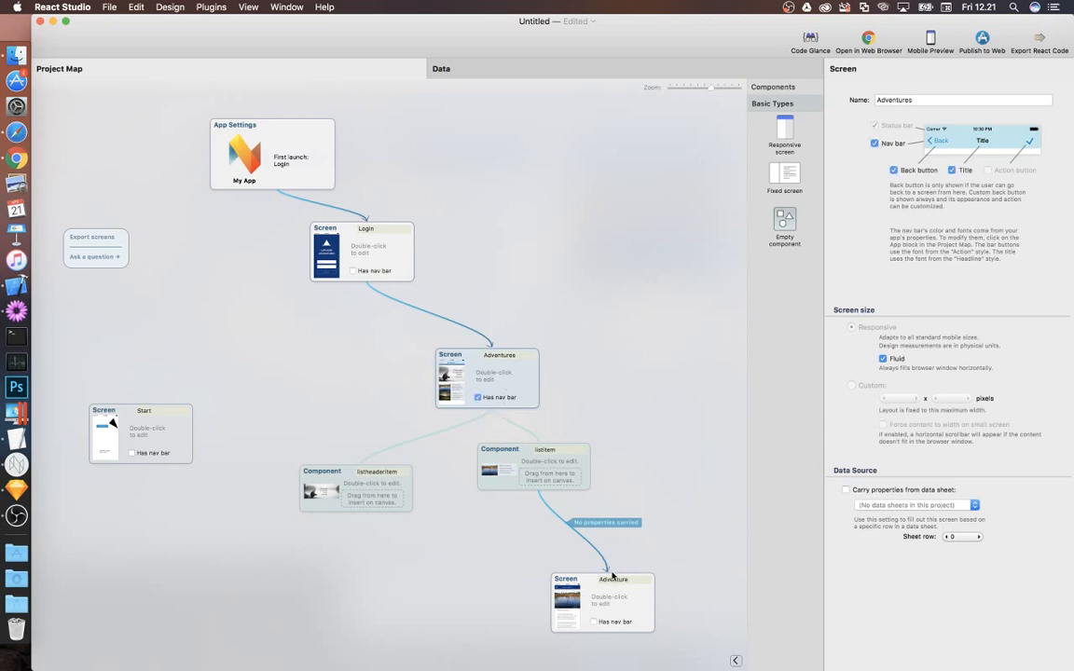
double_click(503, 378)
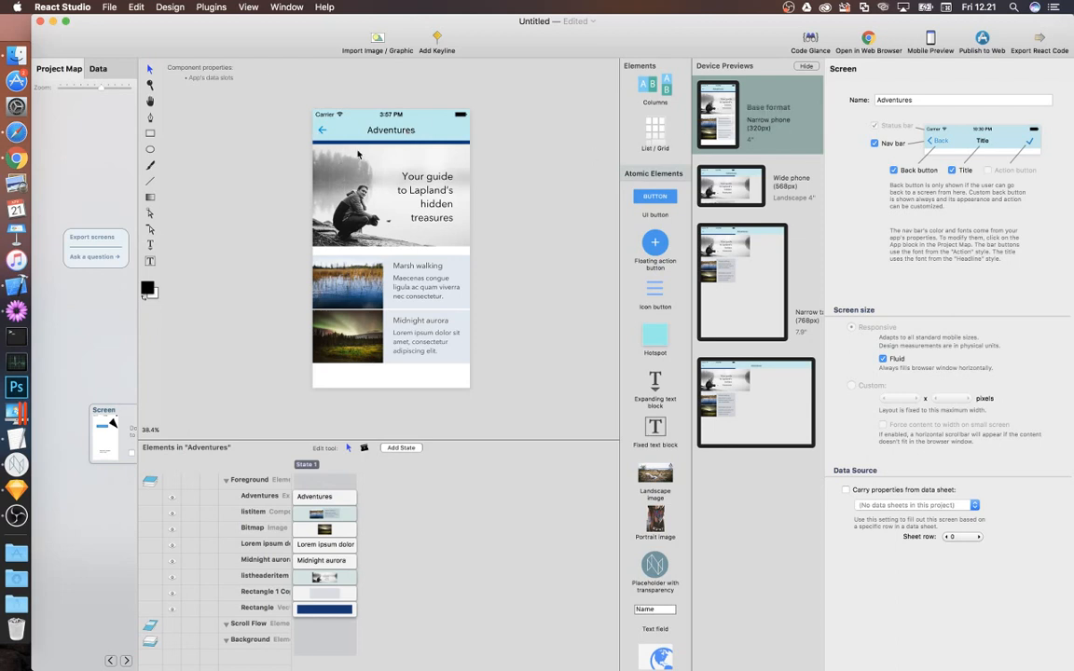
left_click(893, 171)
Delete the imported Adventures title text and the blue header rectangle from the Adventures screen
left_click(265, 495)
key("Delete")
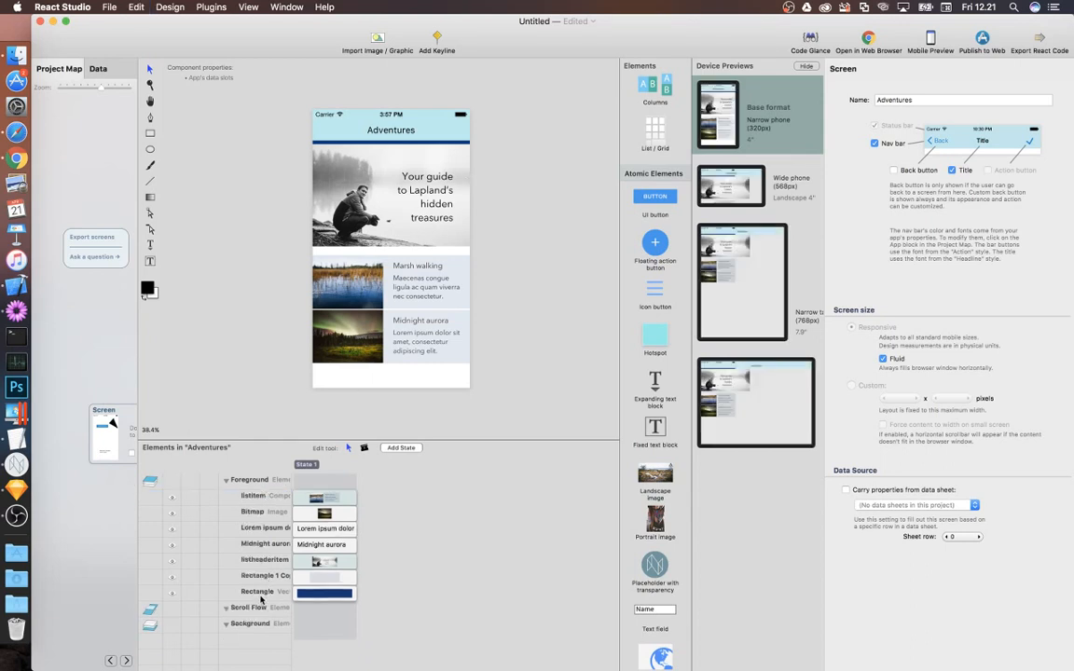
left_click(257, 591)
key("Delete")
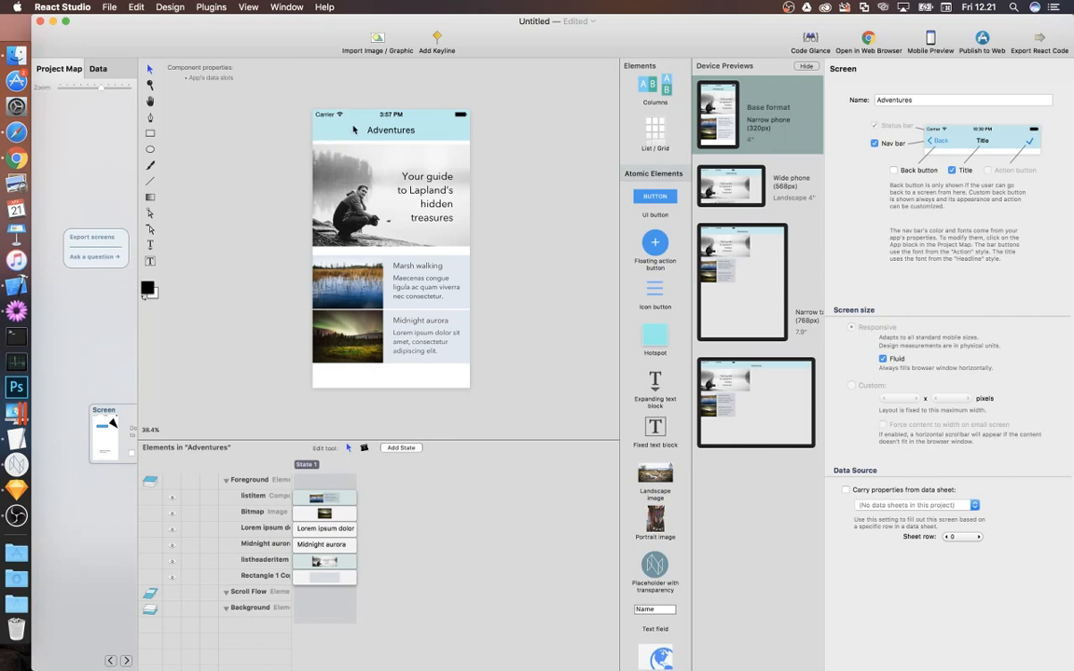
Set the app's primary color in the app styles to the dark blue sampled from the Login artboard in Sketch
left_click(87, 169)
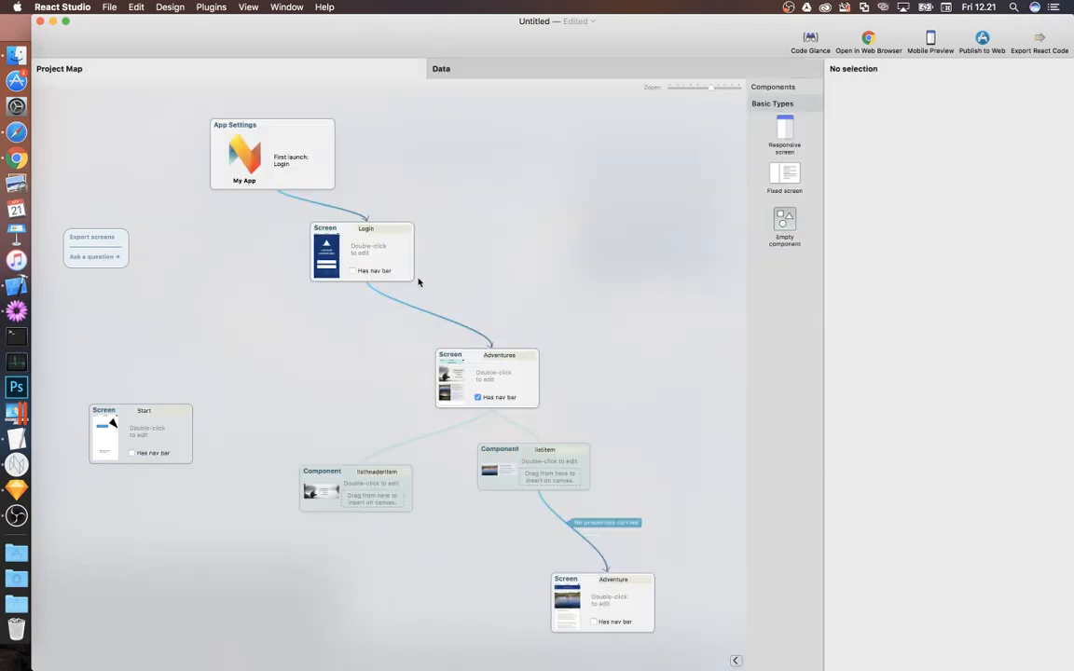
left_click(293, 169)
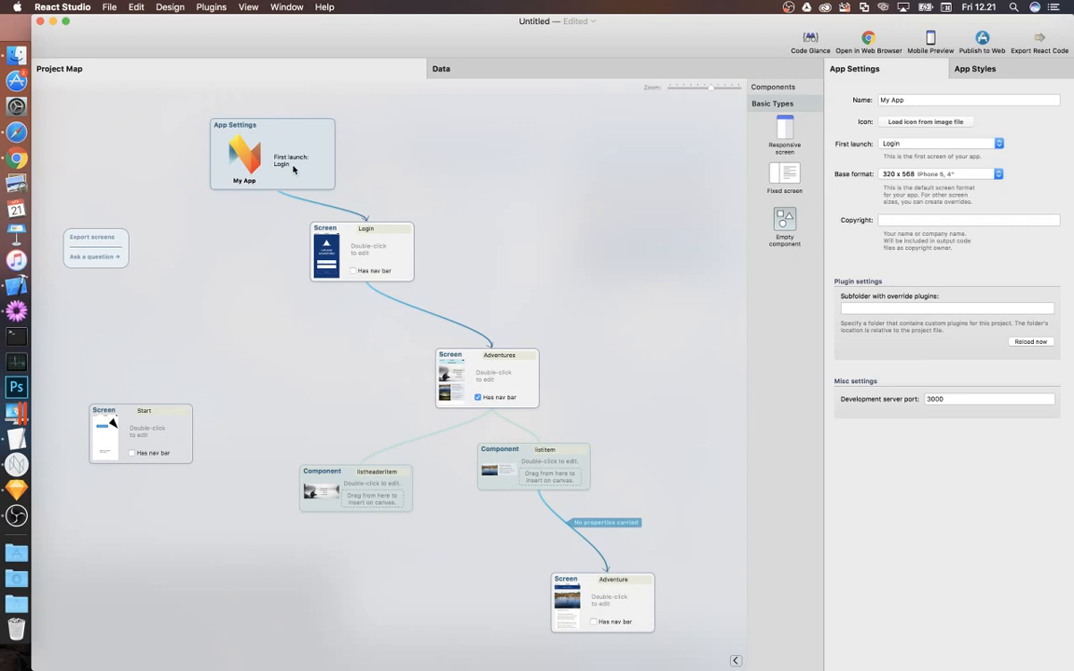
left_click(974, 70)
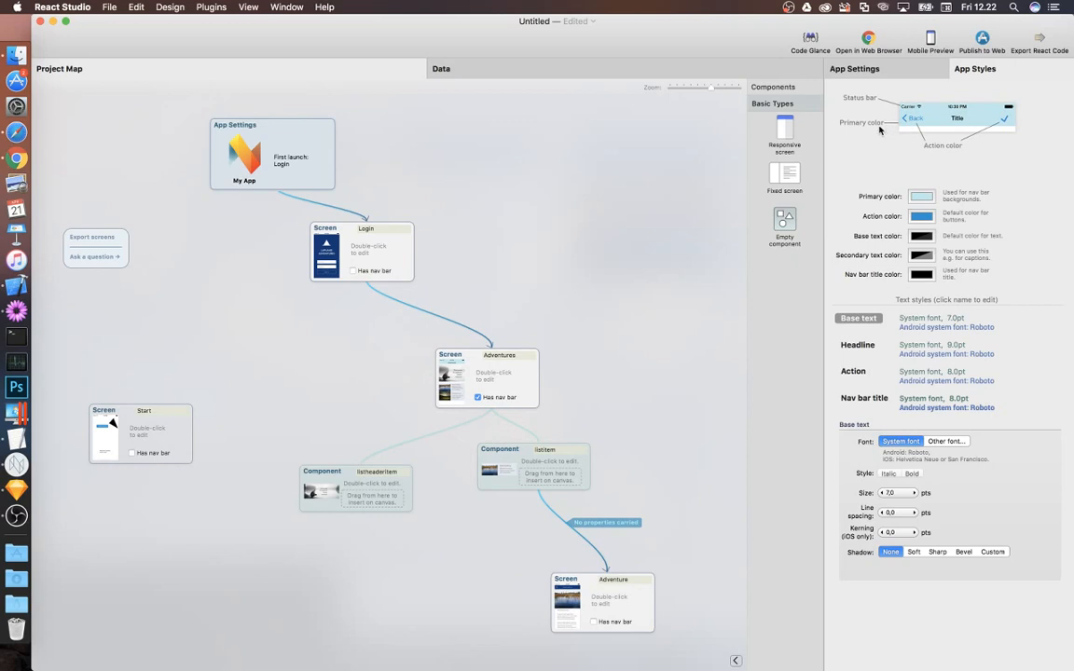
left_click(922, 197)
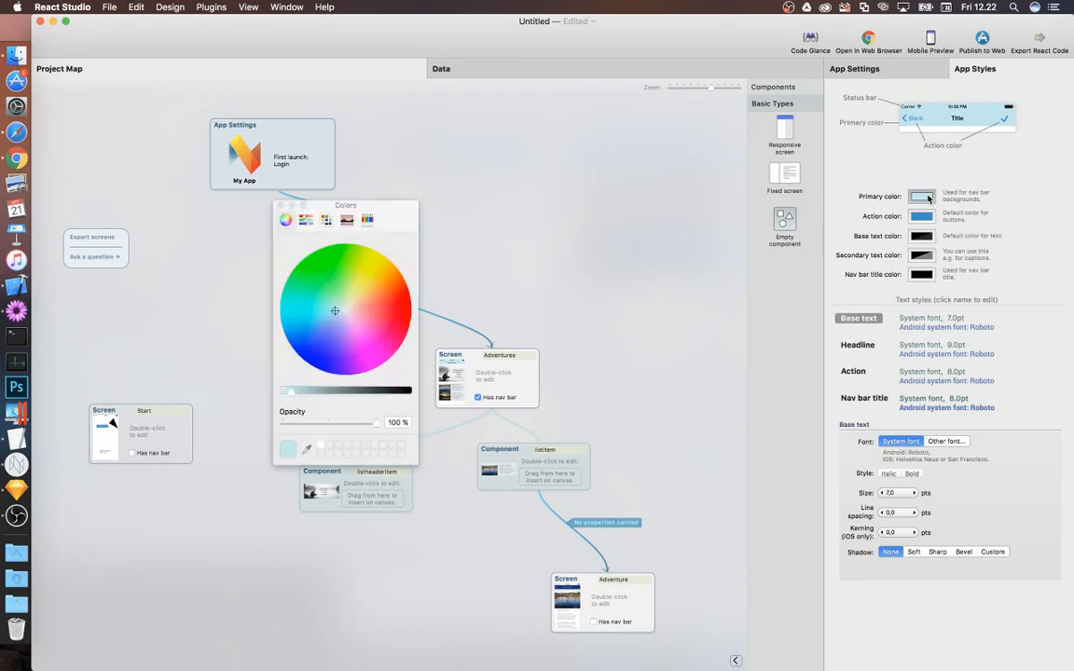
left_click(18, 436)
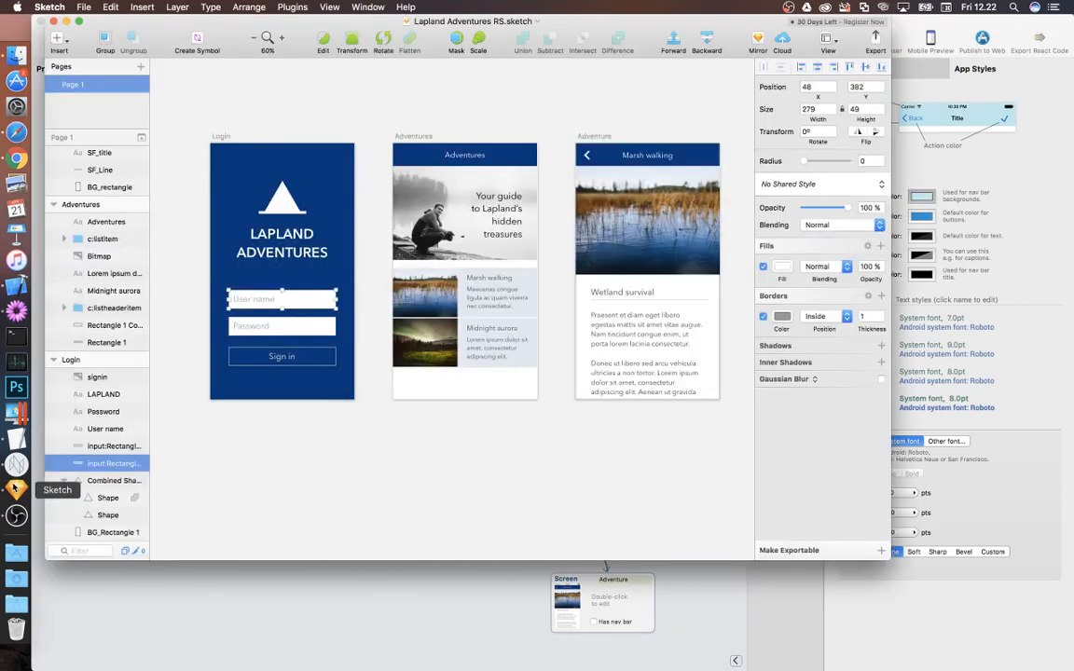
left_click(7, 412)
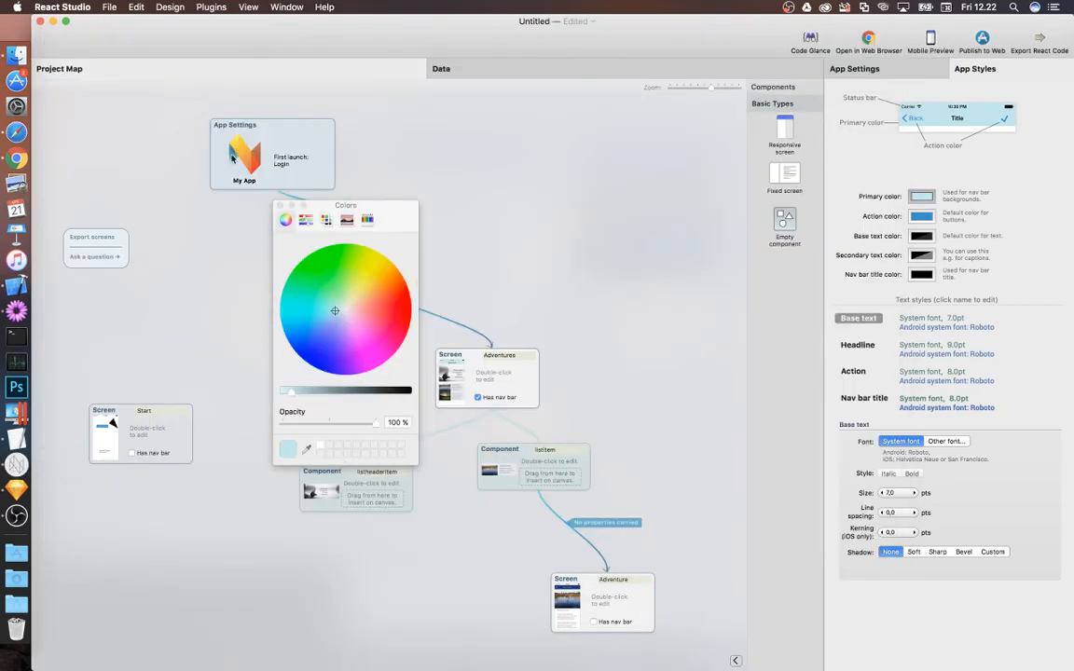
left_click_drag(373, 23, 728, 22)
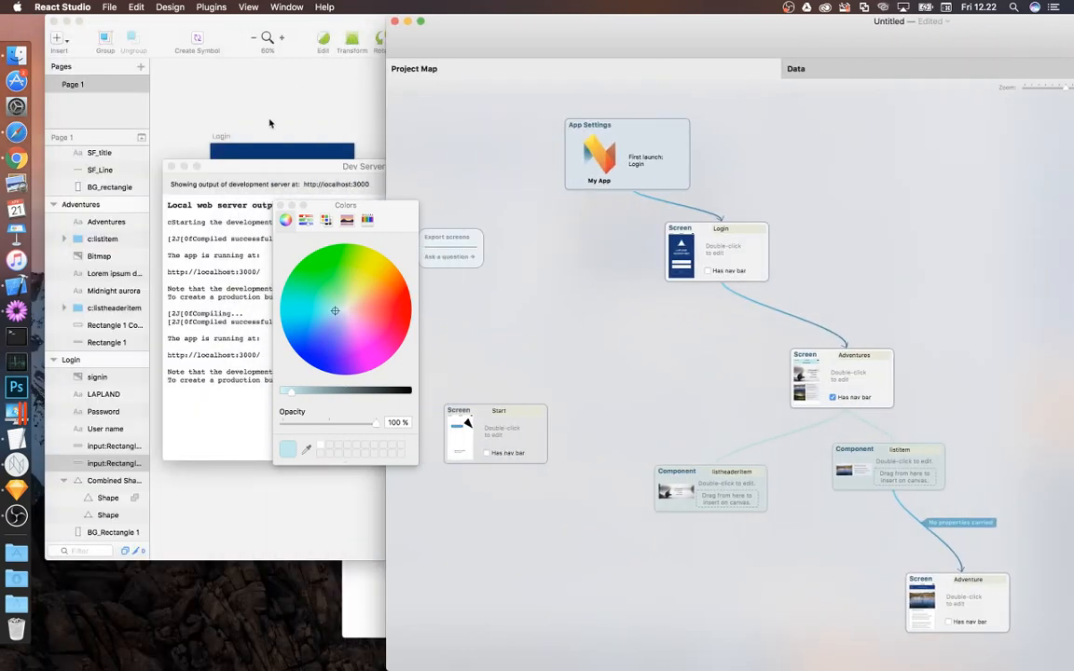
left_click_drag(210, 168, 502, 340)
left_click(305, 449)
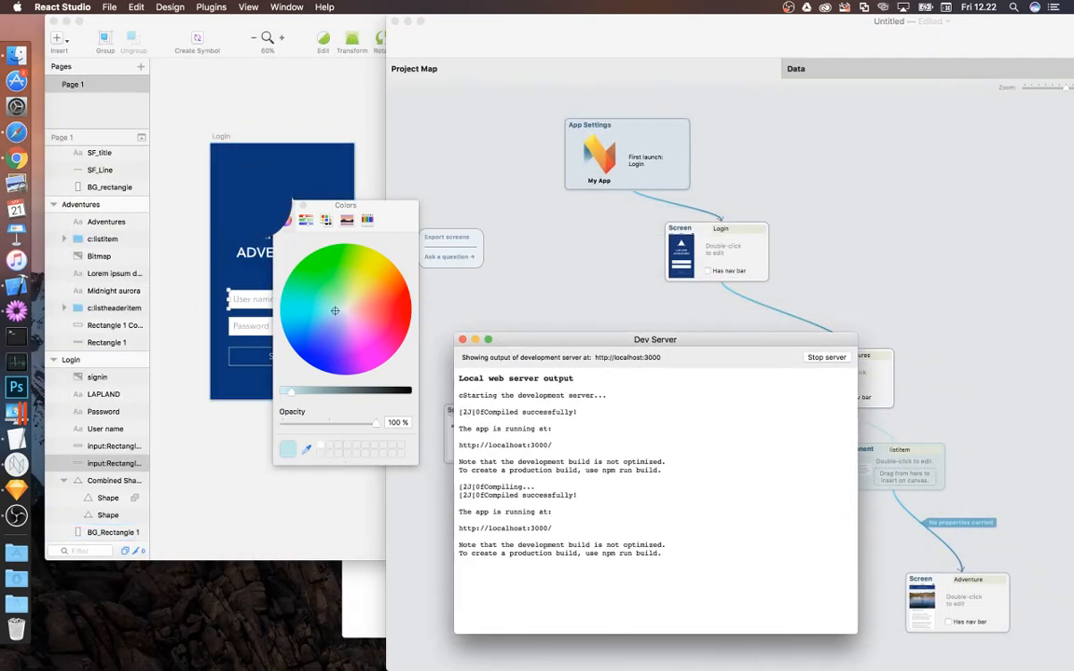
left_click(241, 186)
left_click(468, 133)
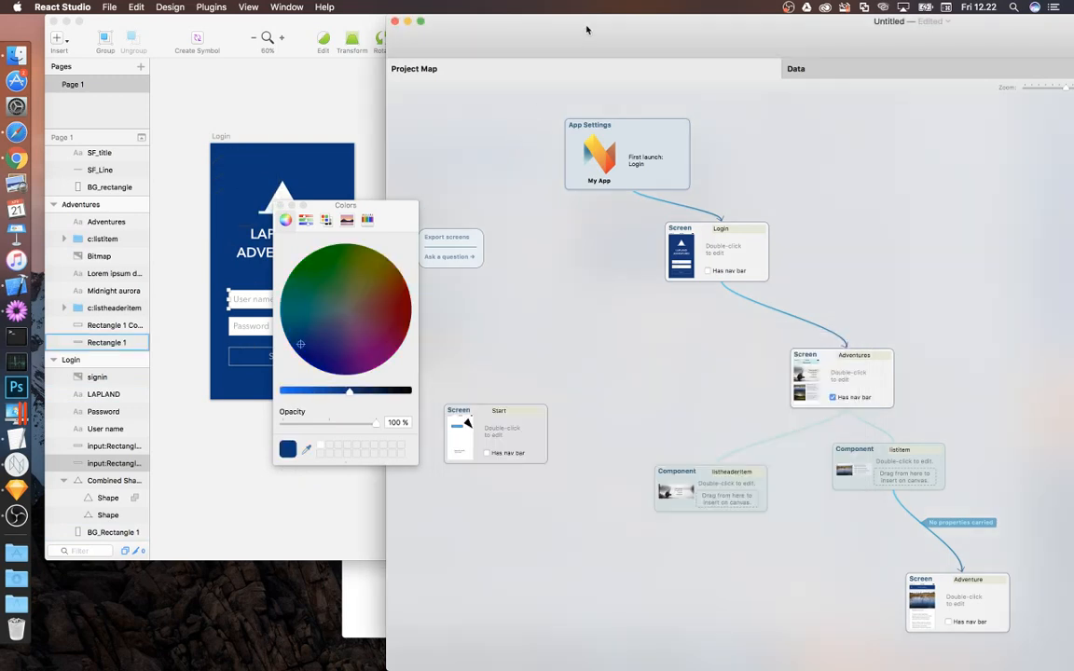
left_click_drag(588, 29, 231, 8)
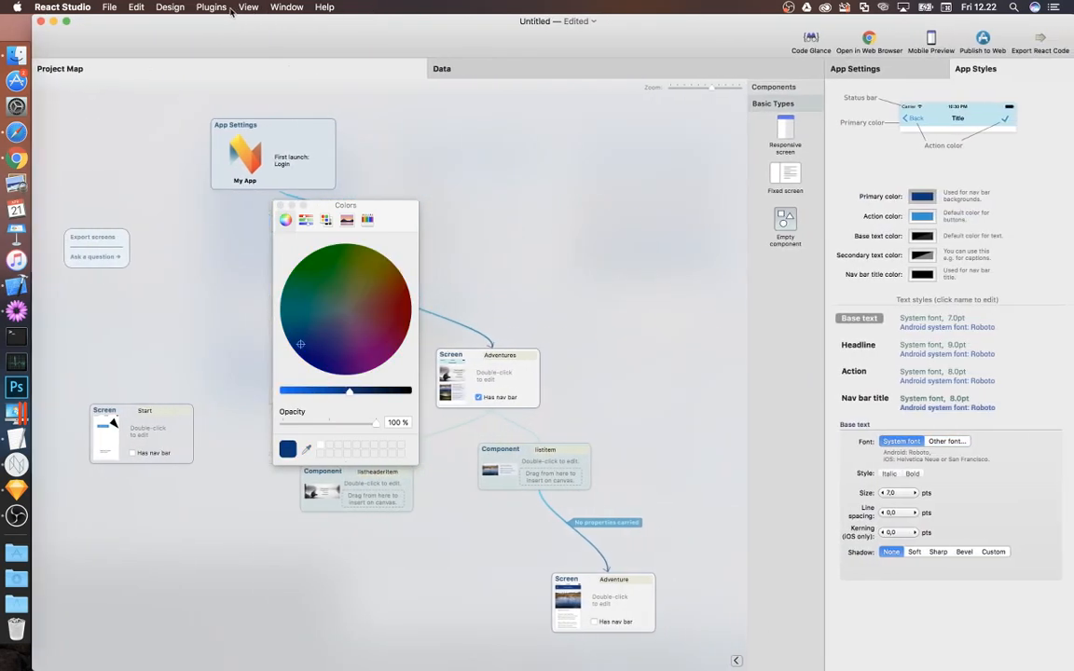
left_click(280, 205)
Check the nav bar on the Adventures screen and set the app's nav bar title color to white
left_click(506, 379)
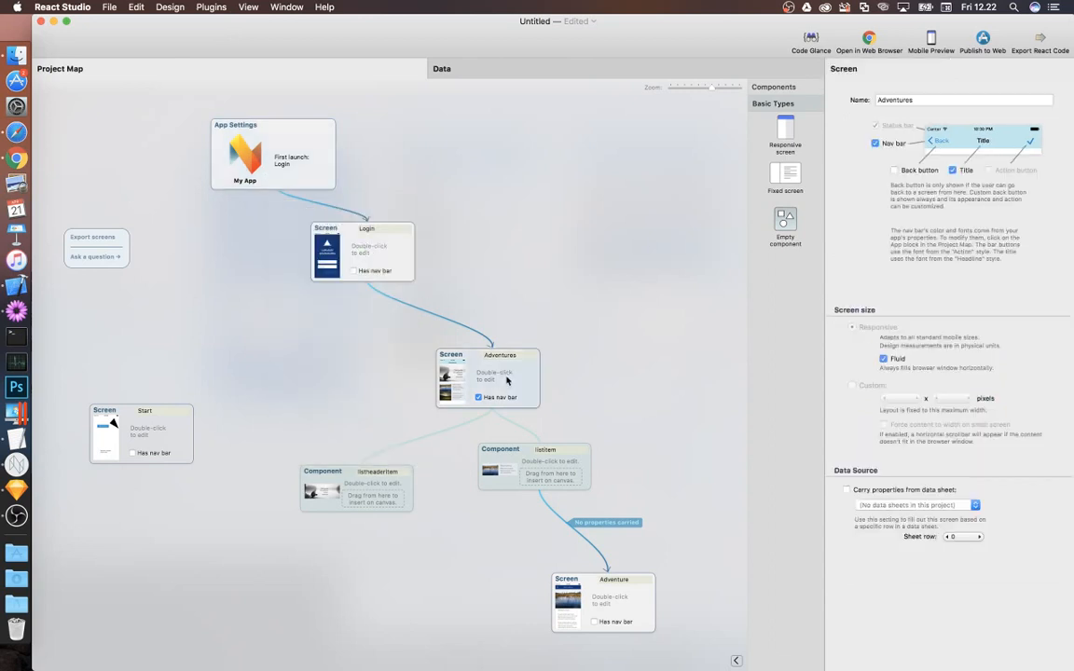
double_click(506, 379)
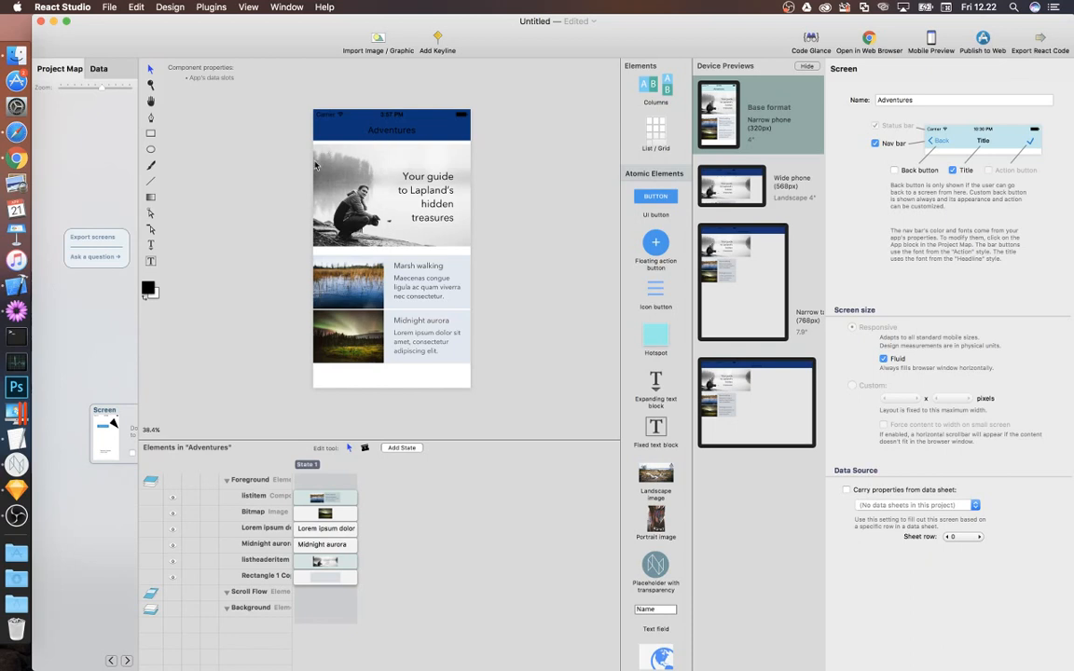
left_click(81, 142)
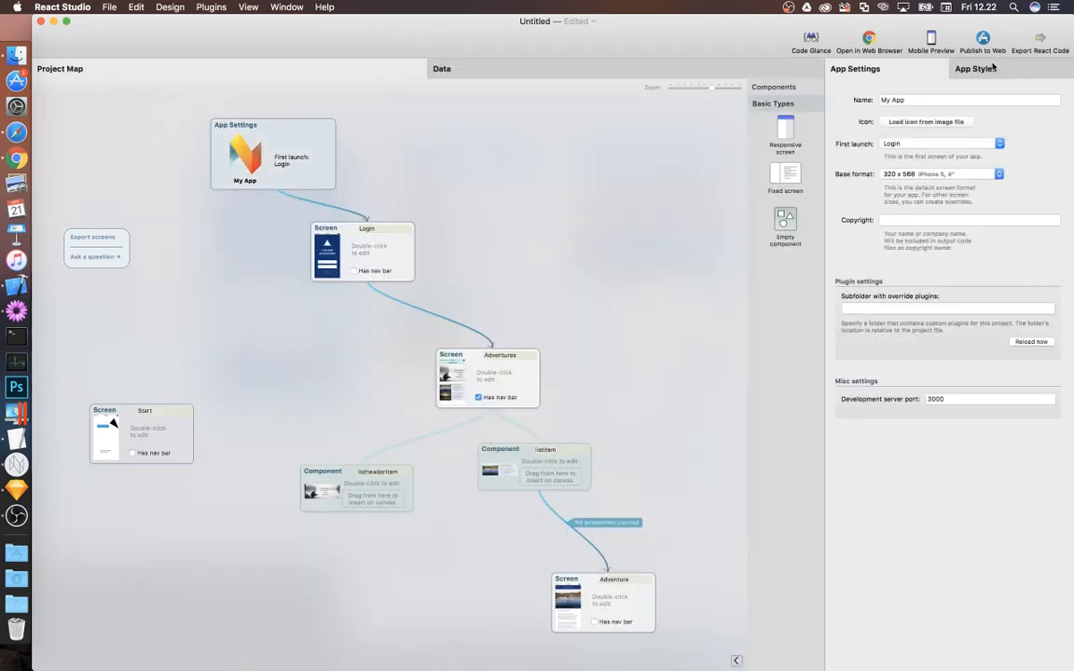
left_click(977, 68)
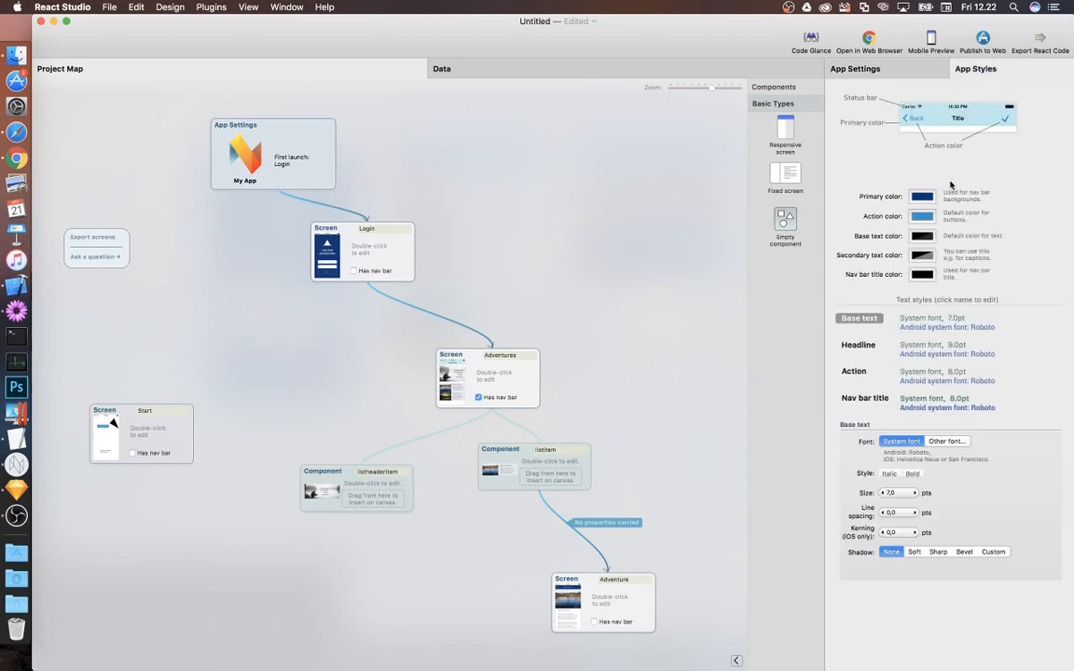
left_click(922, 275)
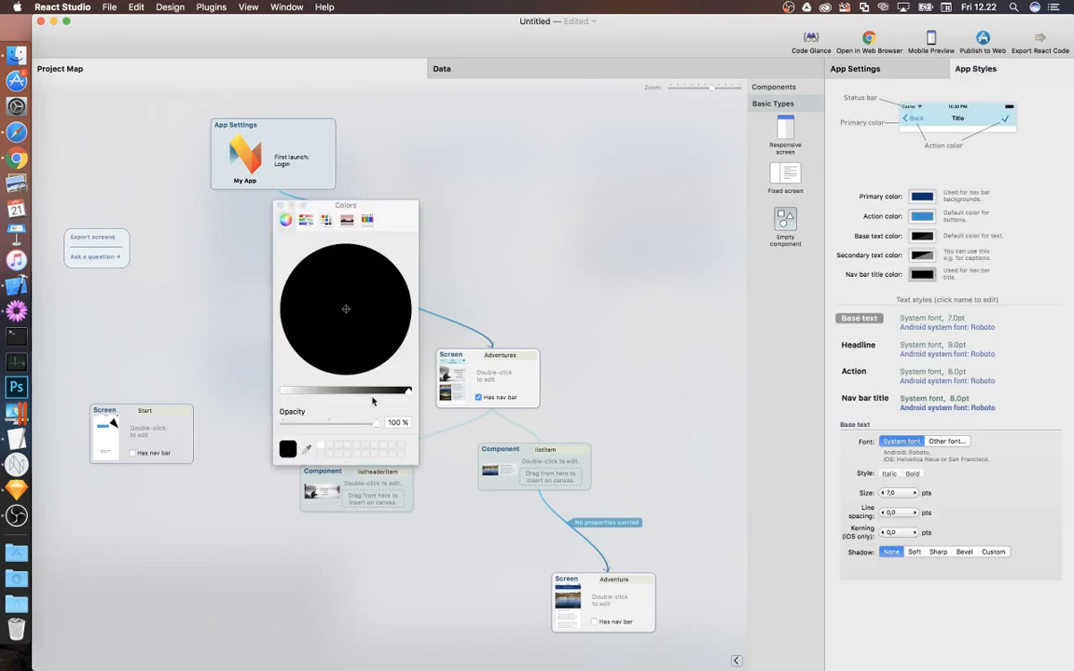
left_click(321, 448)
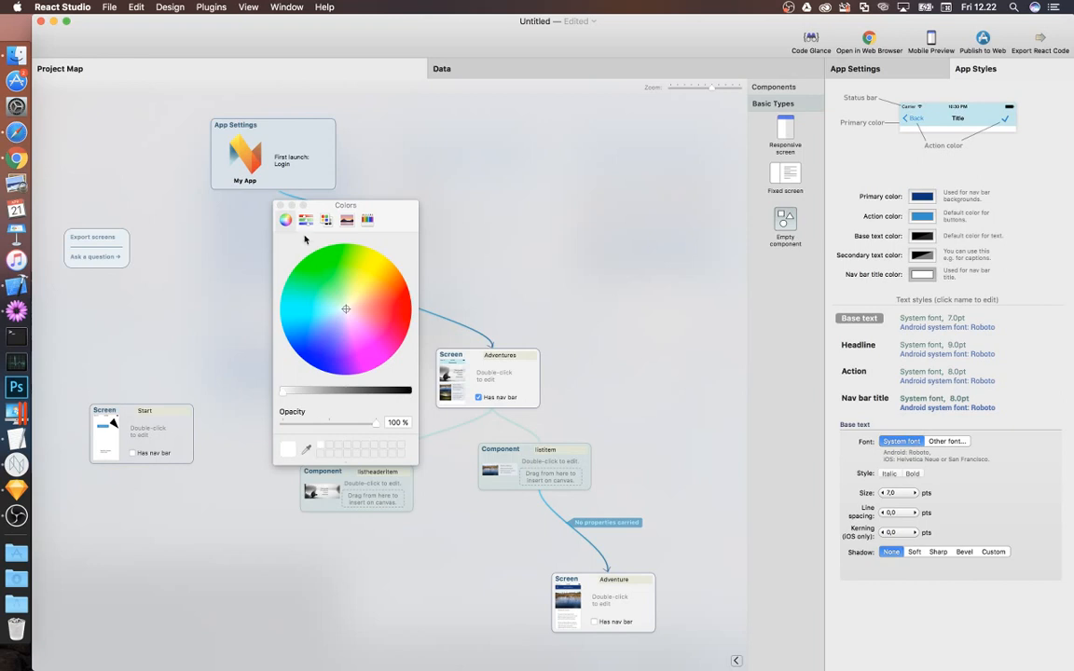
left_click(281, 206)
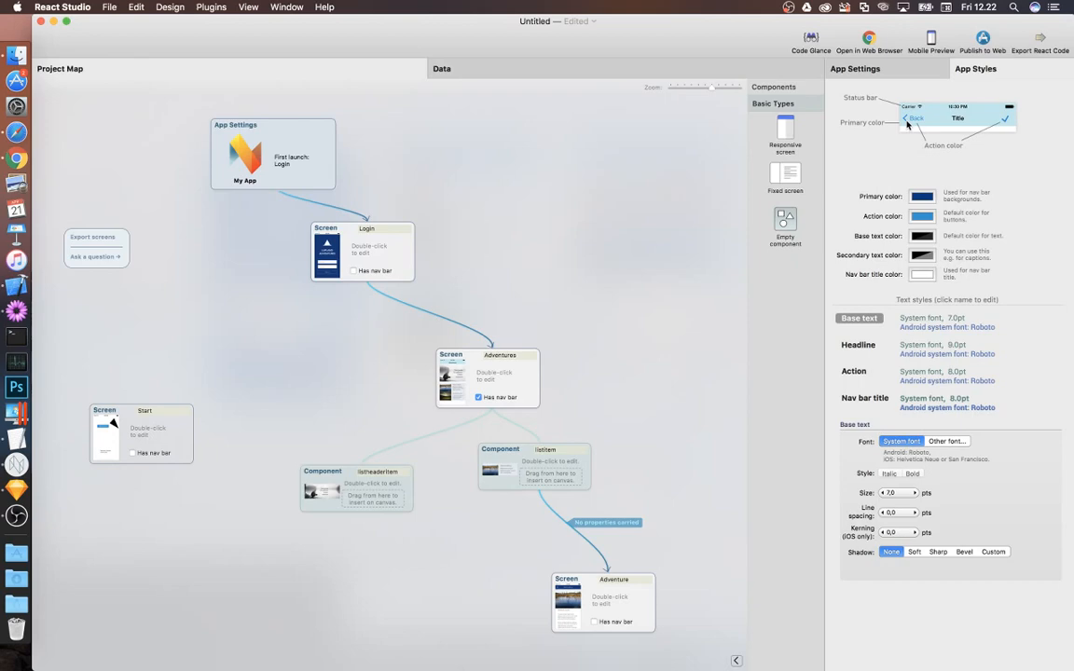
Set the app's action color to white to match the Sketch back arrow, and check the Adventures screen
left_click(17, 489)
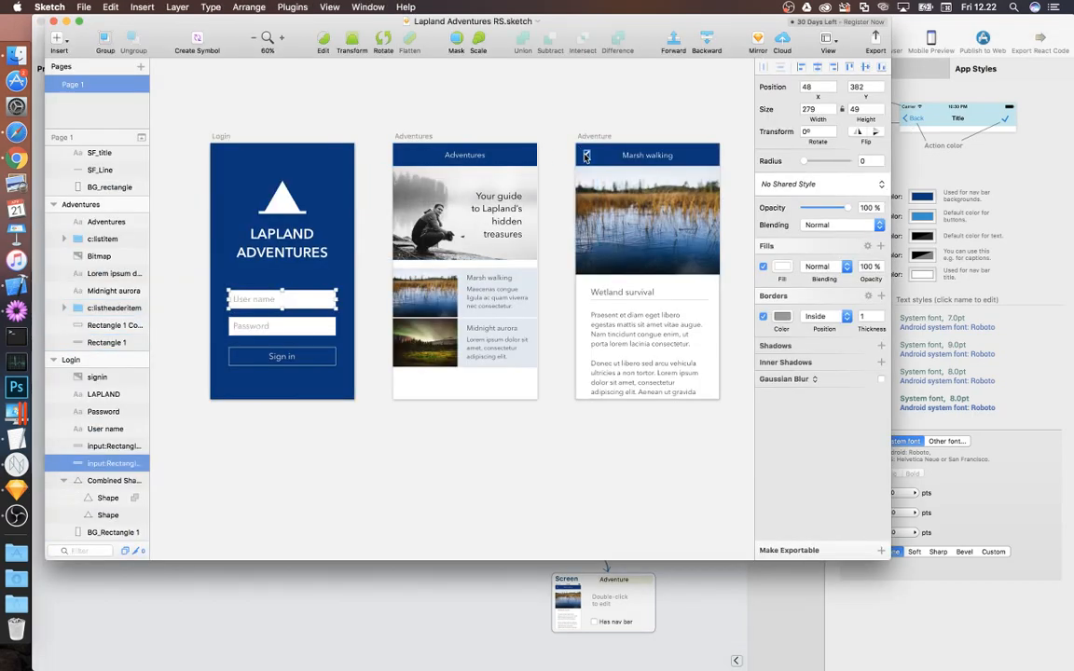
left_click(968, 184)
left_click(922, 216)
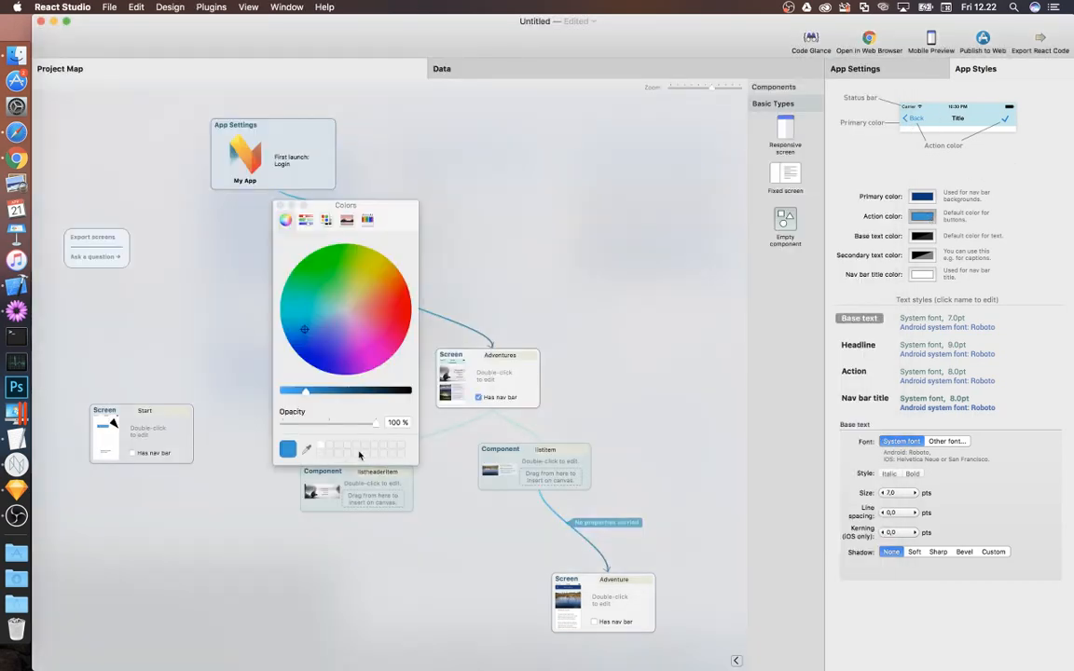
left_click(321, 447)
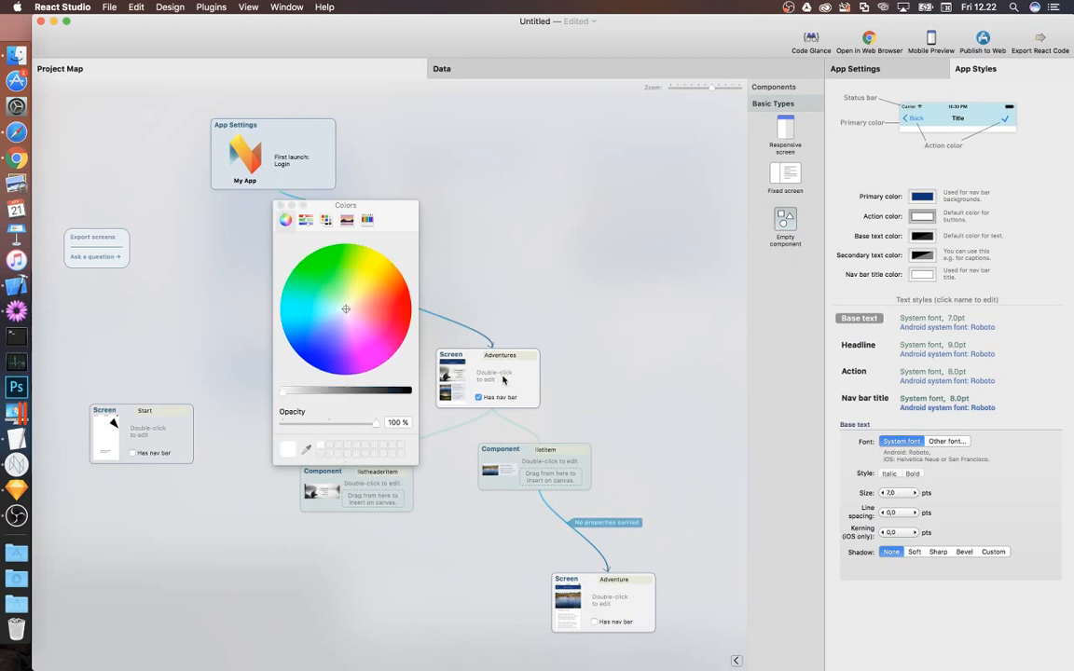
double_click(455, 341)
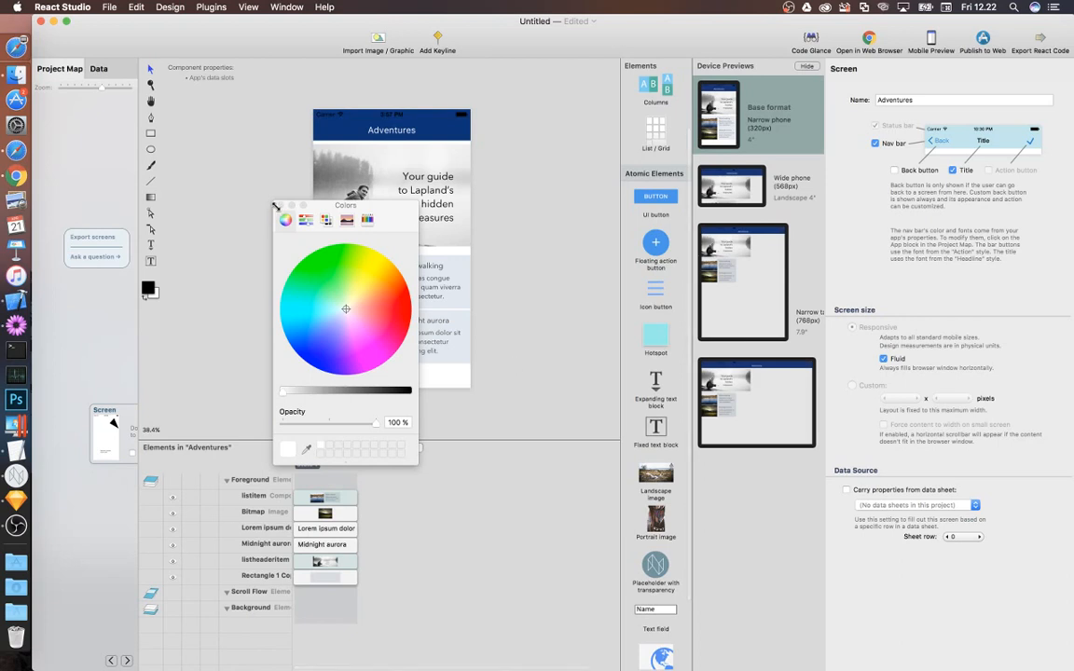
left_click(279, 205)
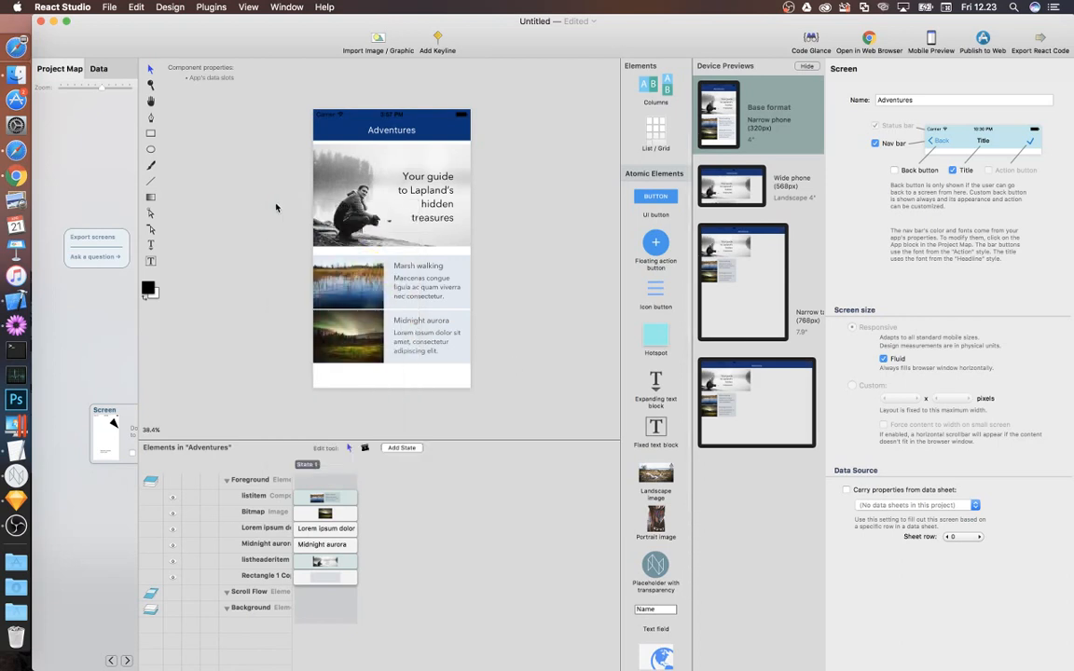
Delete the imported back chevron, the Marsh walking title and the blue header rectangle from the Adventure screen
left_click(88, 174)
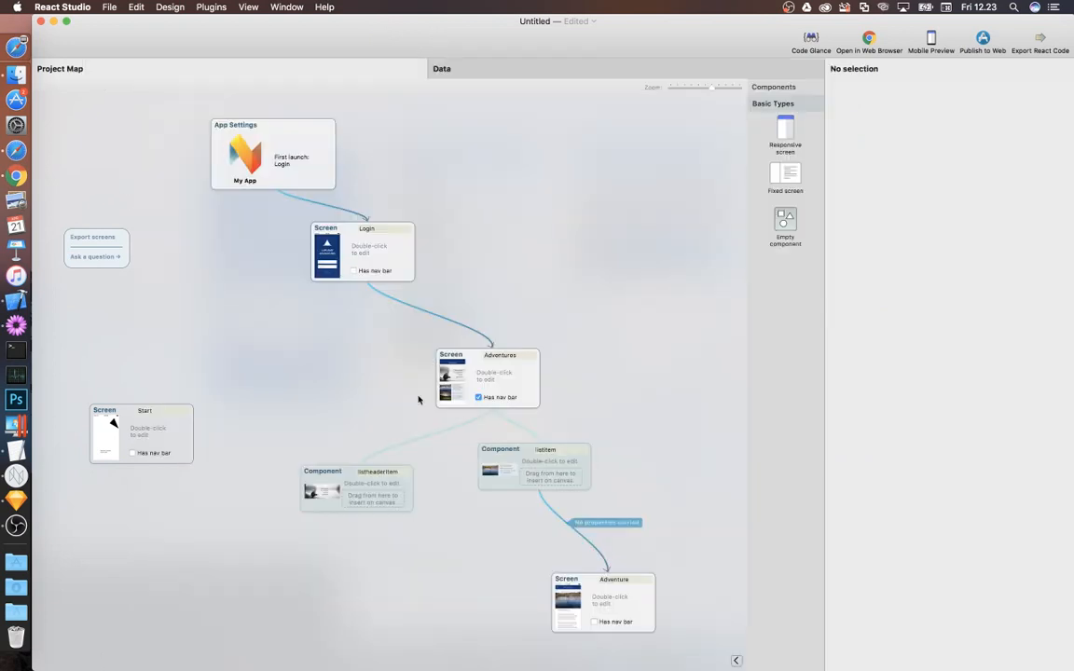
double_click(603, 593)
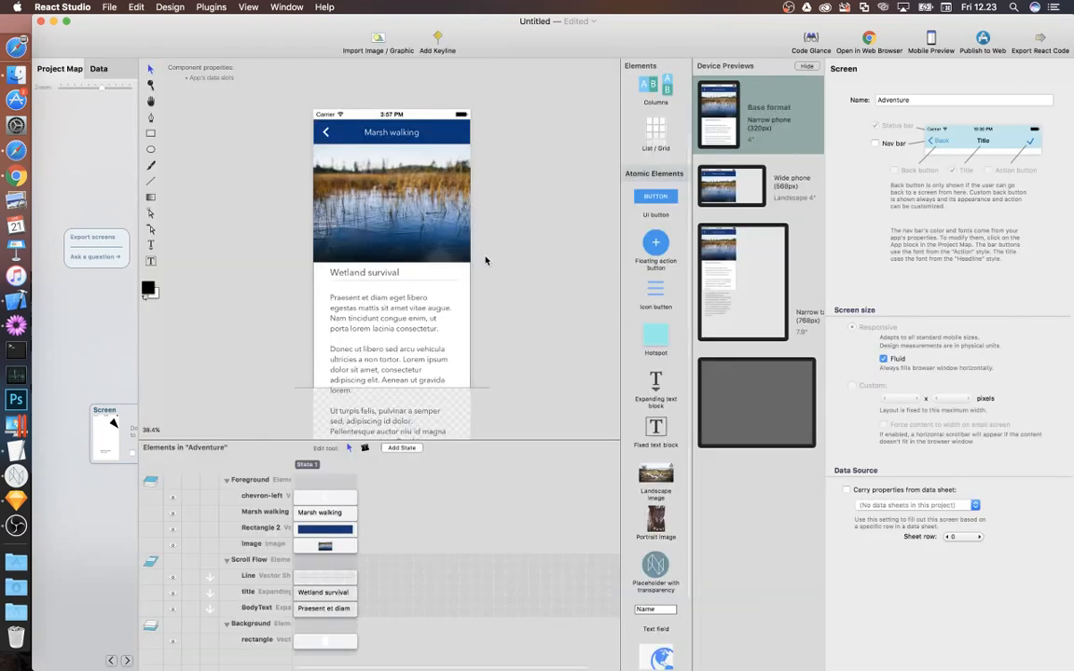
left_click(324, 131)
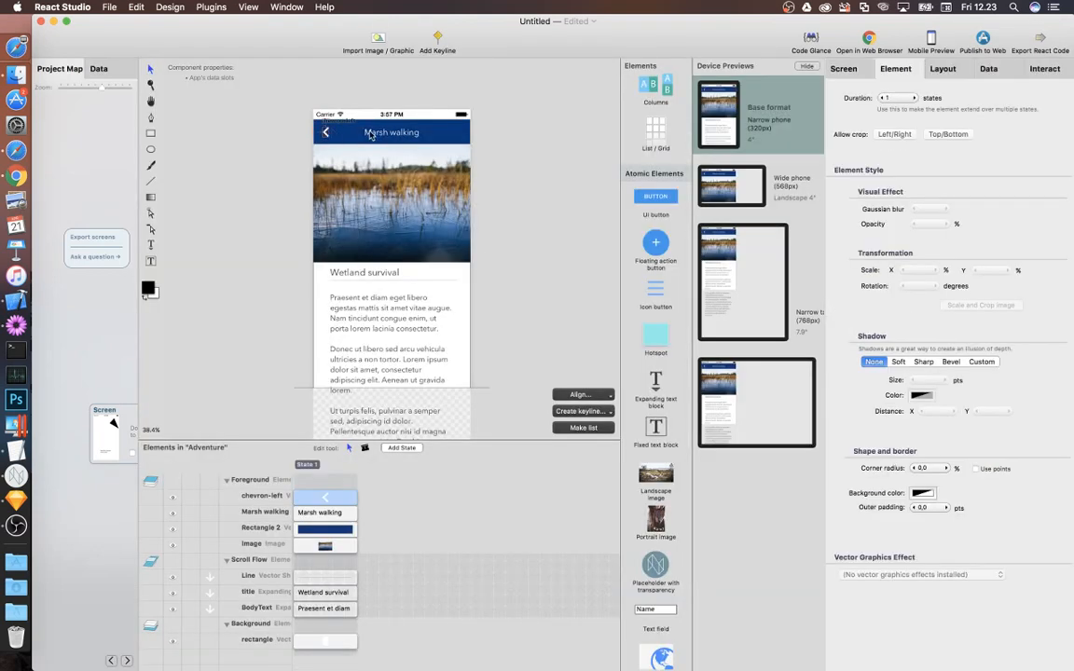
left_click(370, 132, "shift")
key("super+x")
left_click(377, 134)
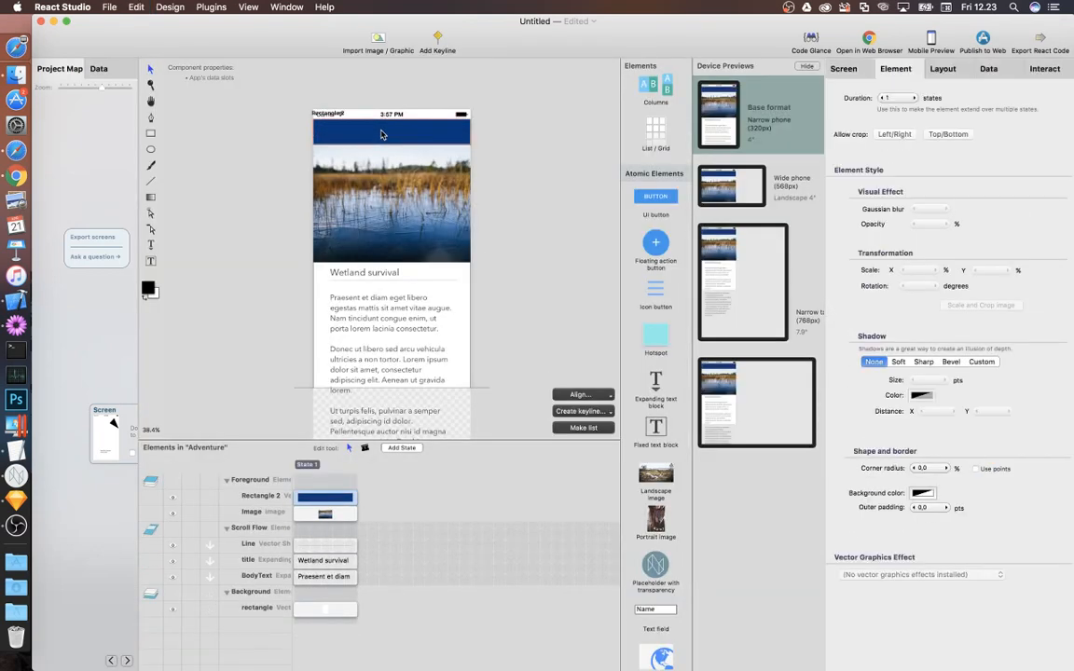
key("super+x")
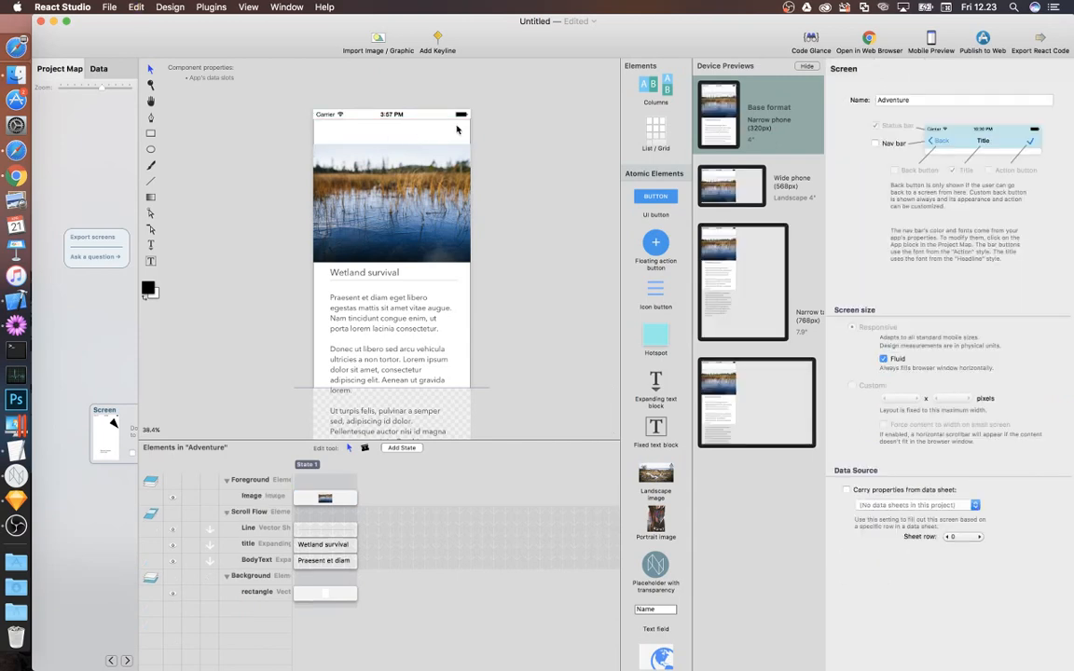
Delete the white background rectangle from the Adventure screen and enable its nav bar with back button and title
left_click(468, 126)
key("super+x")
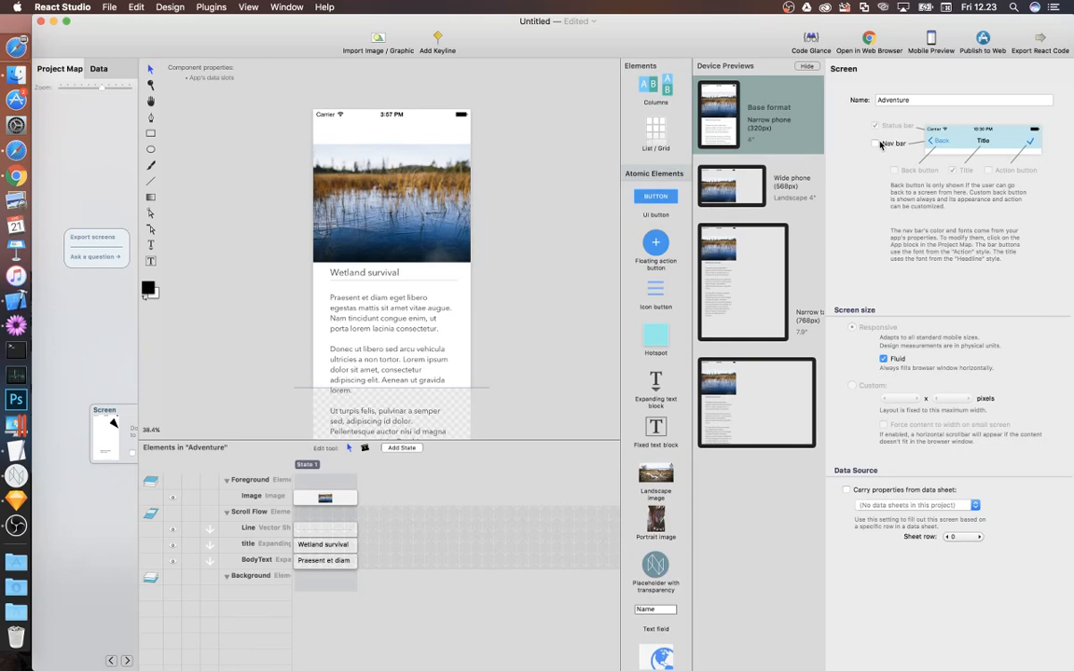
left_click(888, 144)
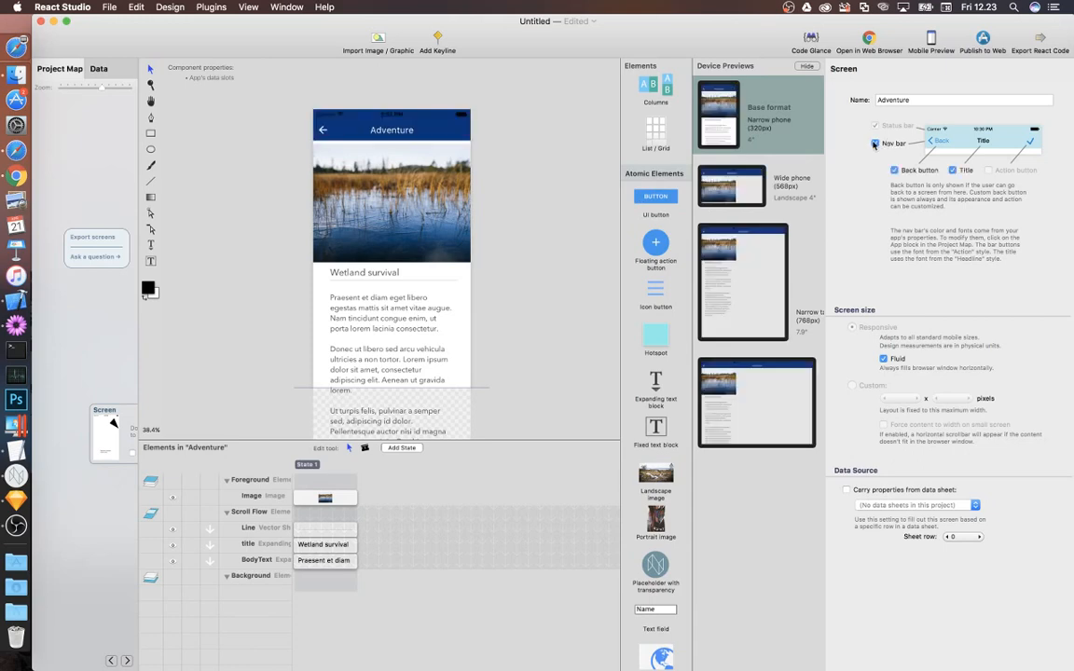
left_click(100, 339)
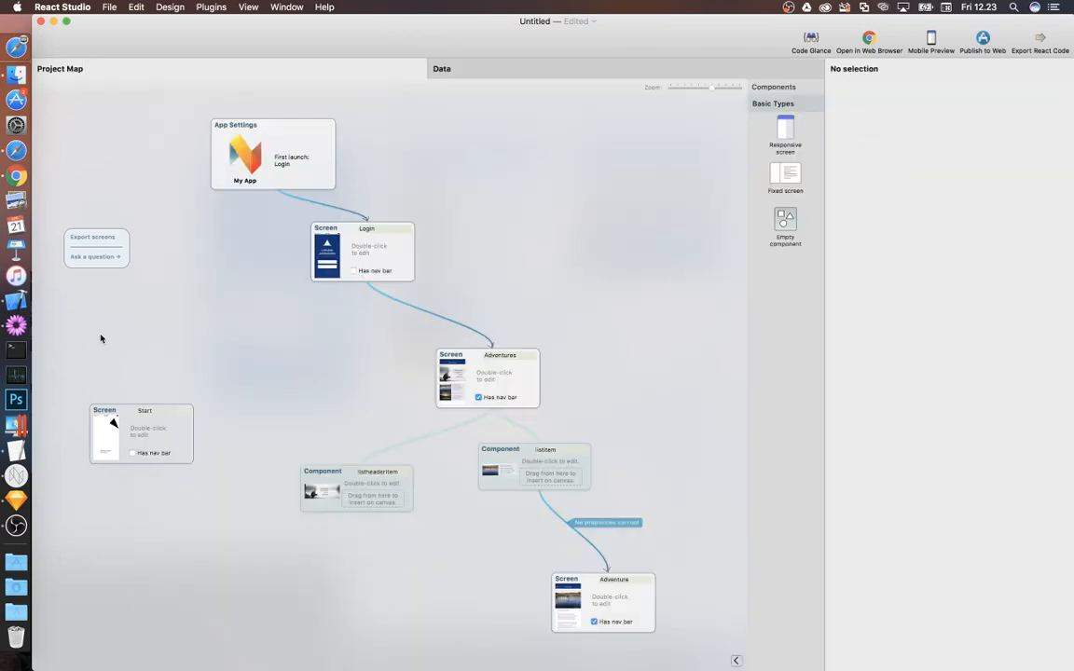
Open the Adventures screen, widen its element list to show full names, and compare the elements with Sketch's layer list
double_click(483, 374)
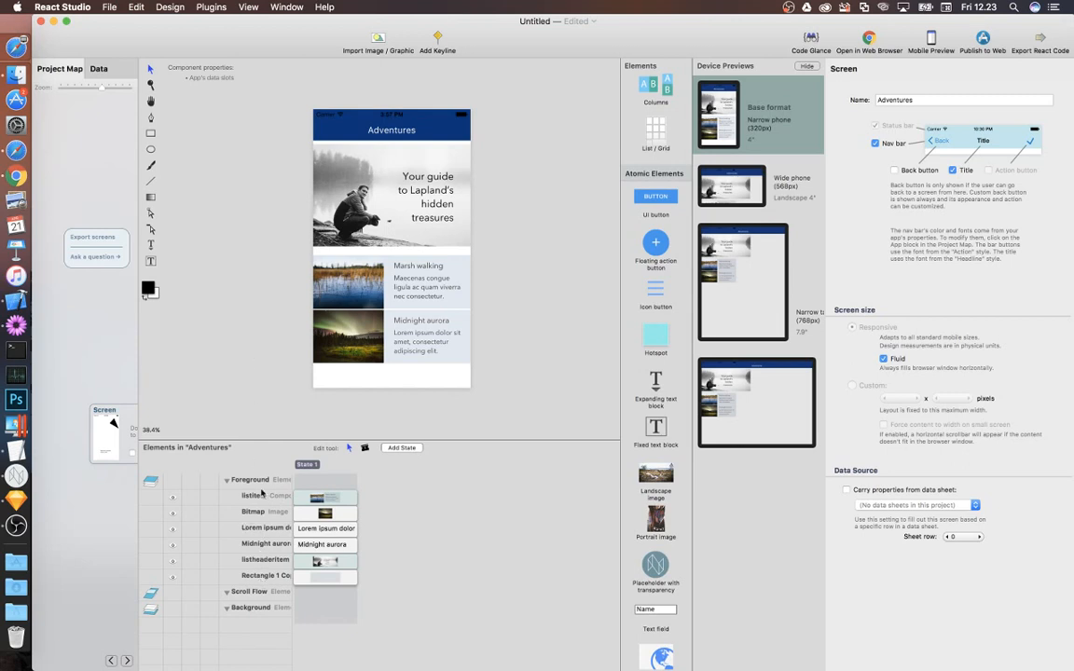
left_click_drag(291, 485, 346, 487)
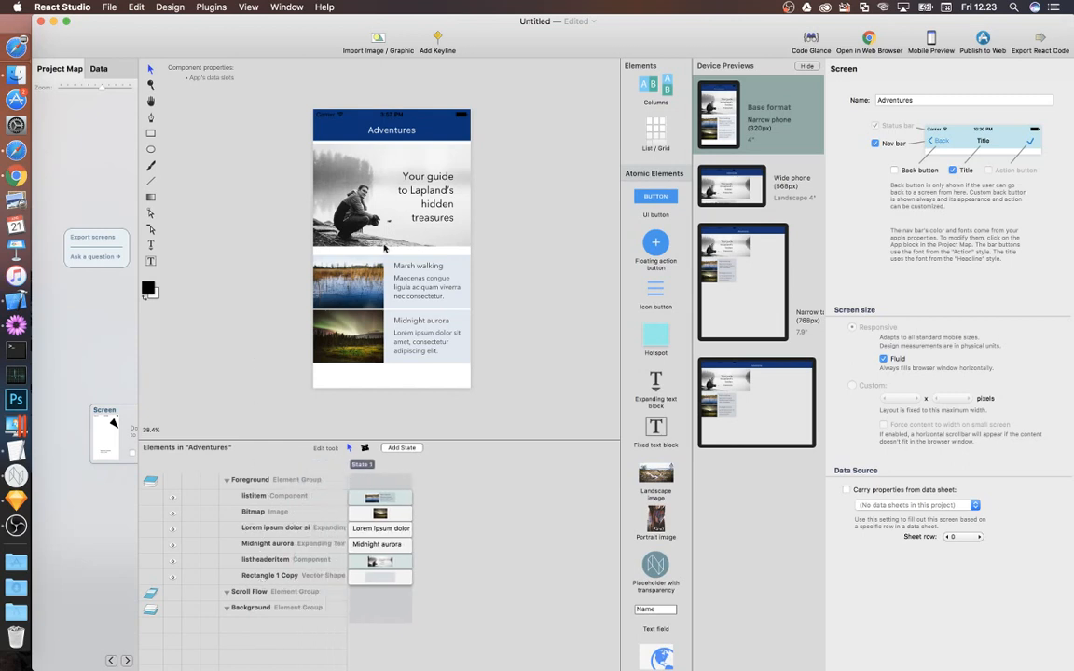
left_click(25, 501)
scroll(114, 308, "up", 1)
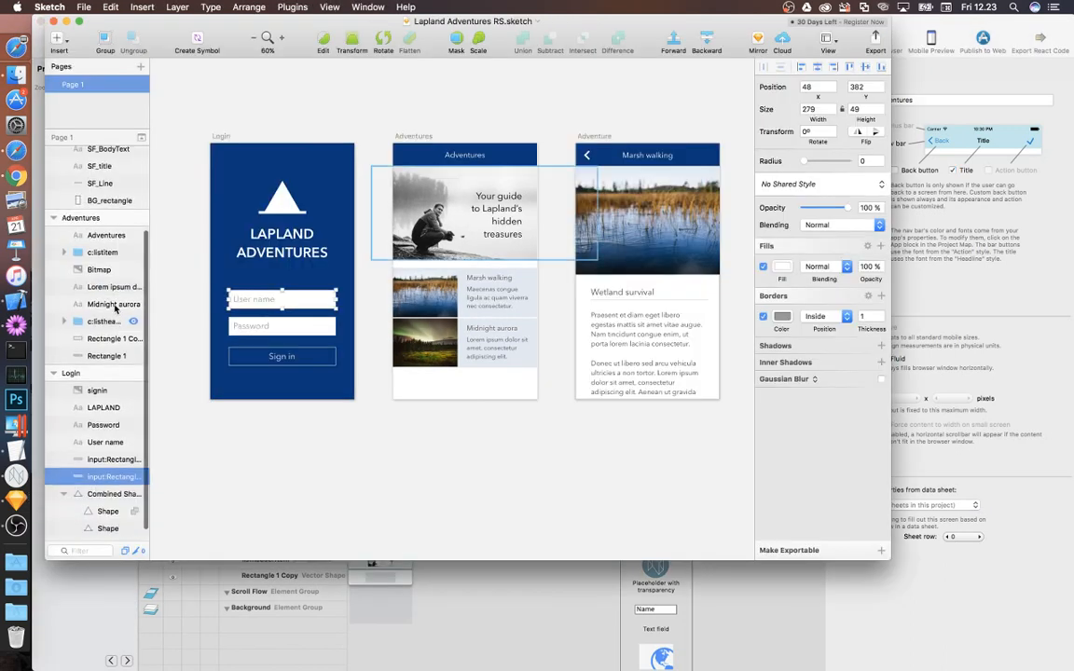
scroll(114, 309, "up", 5)
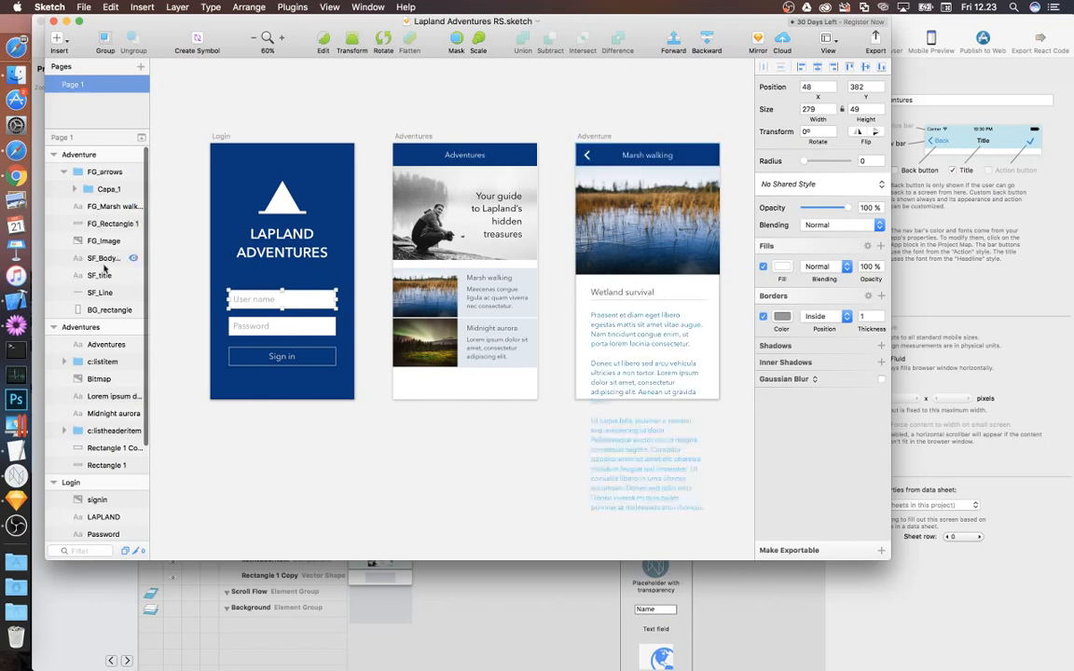
scroll(117, 419, "down", 5)
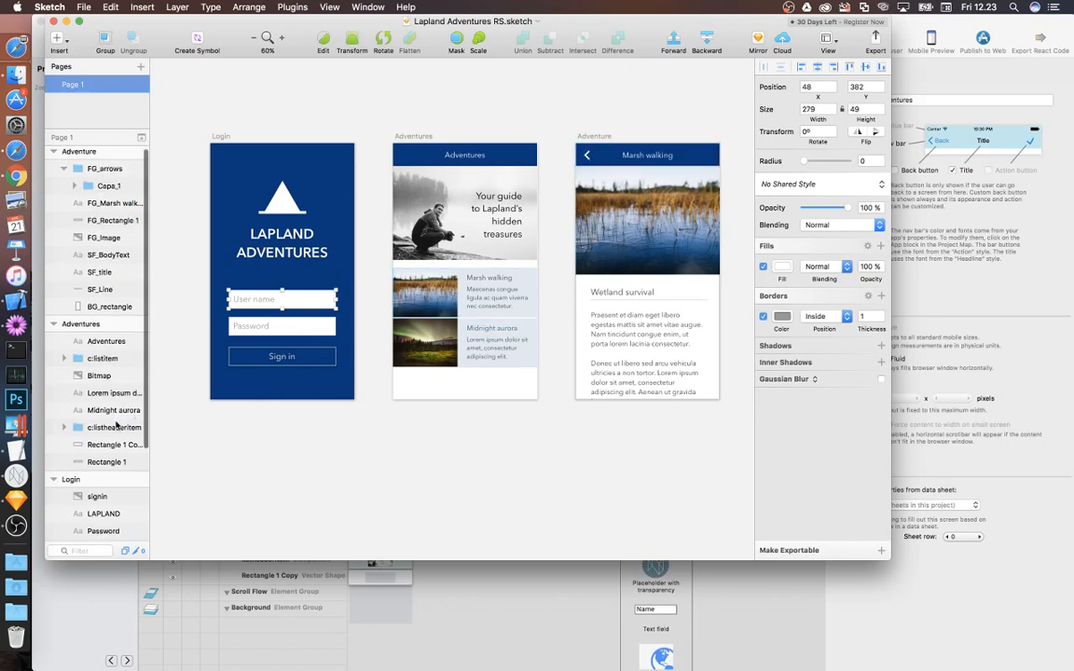
Check the Sketch layer list, return to React Studio, and move listheaderitem from Foreground into the Adventures screen's Scroll Flow group
scroll(117, 426, "up", 5)
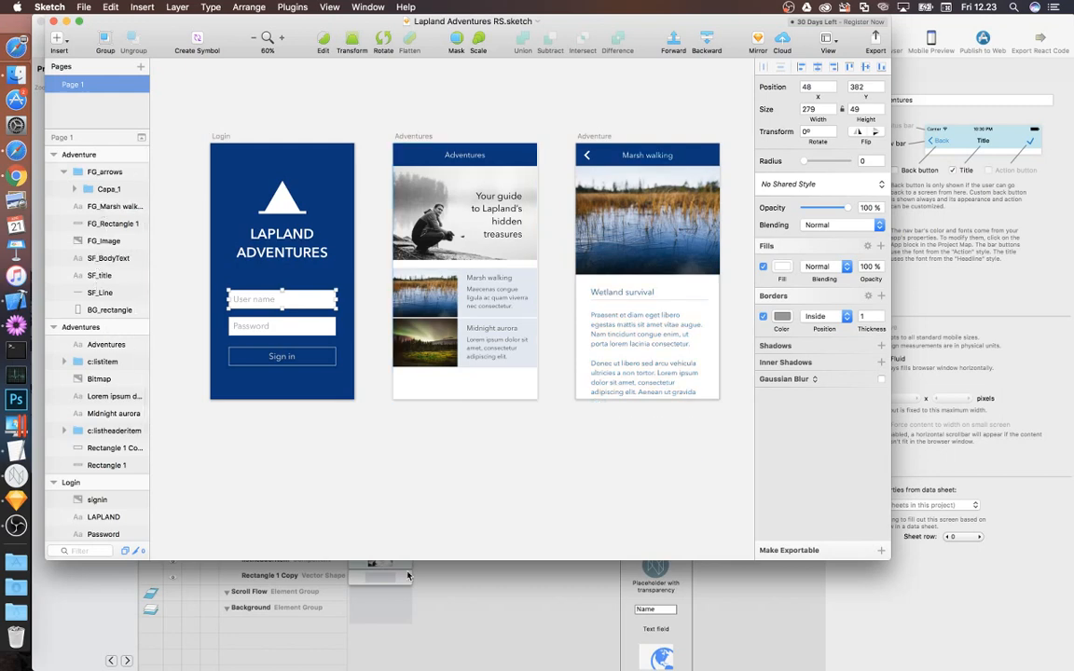
left_click(523, 623)
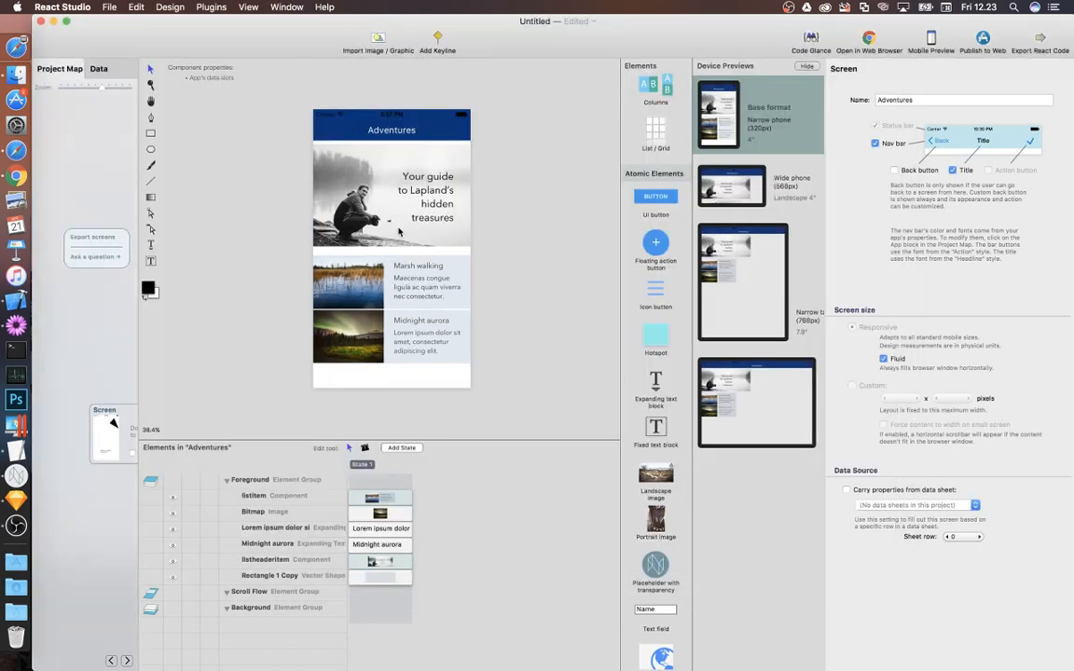
left_click(266, 562)
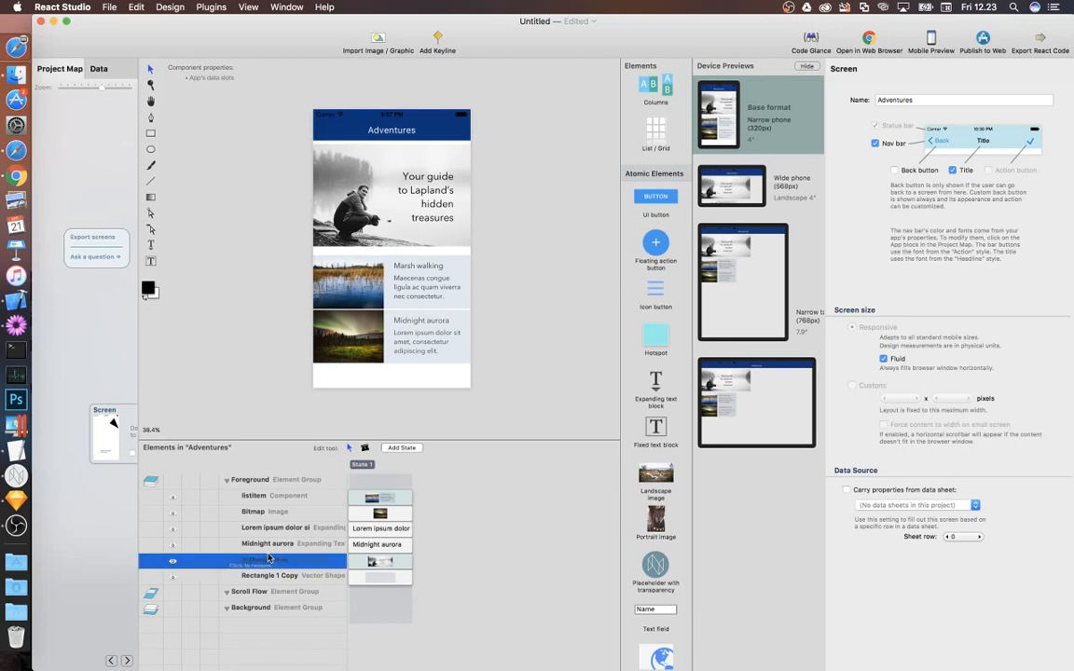
left_click_drag(264, 564, 257, 593)
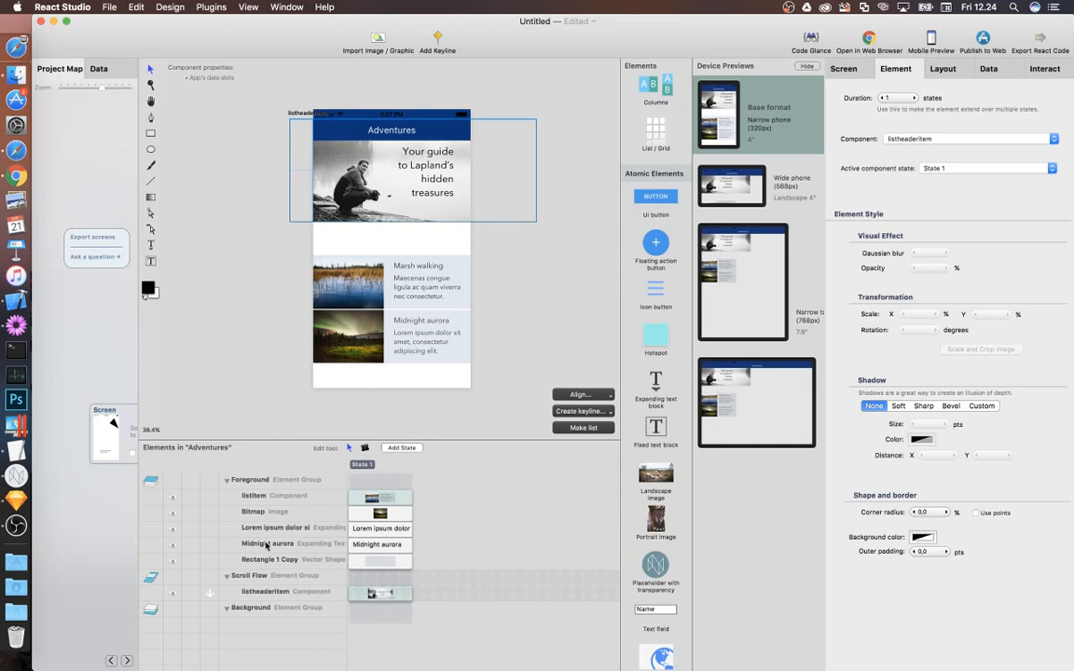
left_click(299, 322)
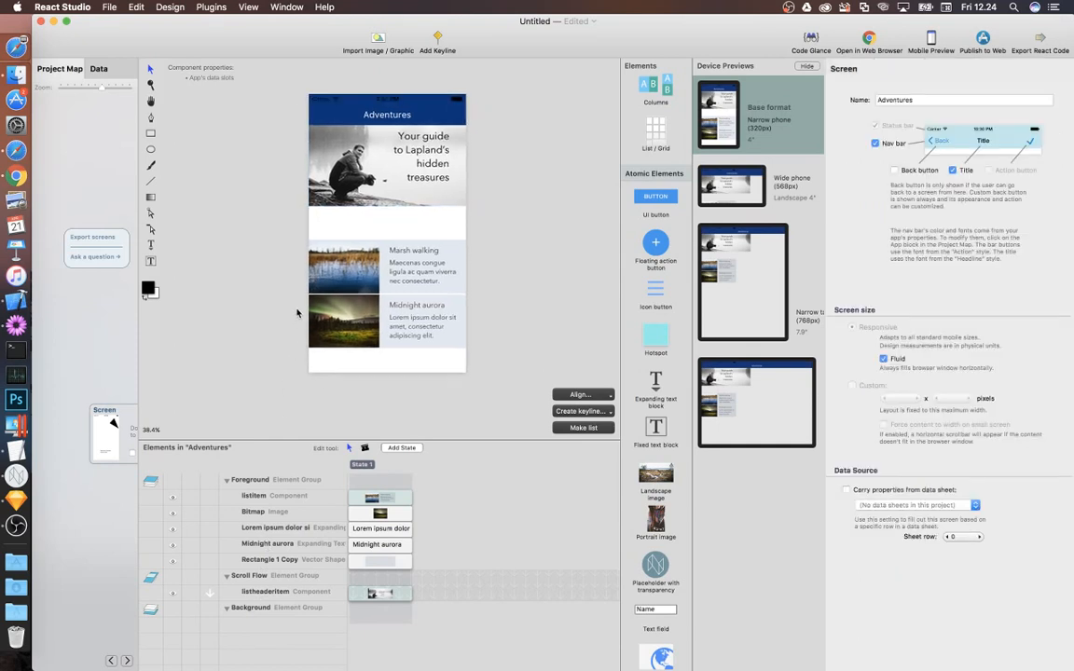
Delete the separate Midnight aurora row elements from the Adventures screen and move listitem into Scroll Flow below listheaderitem
left_click_drag(291, 303, 432, 342)
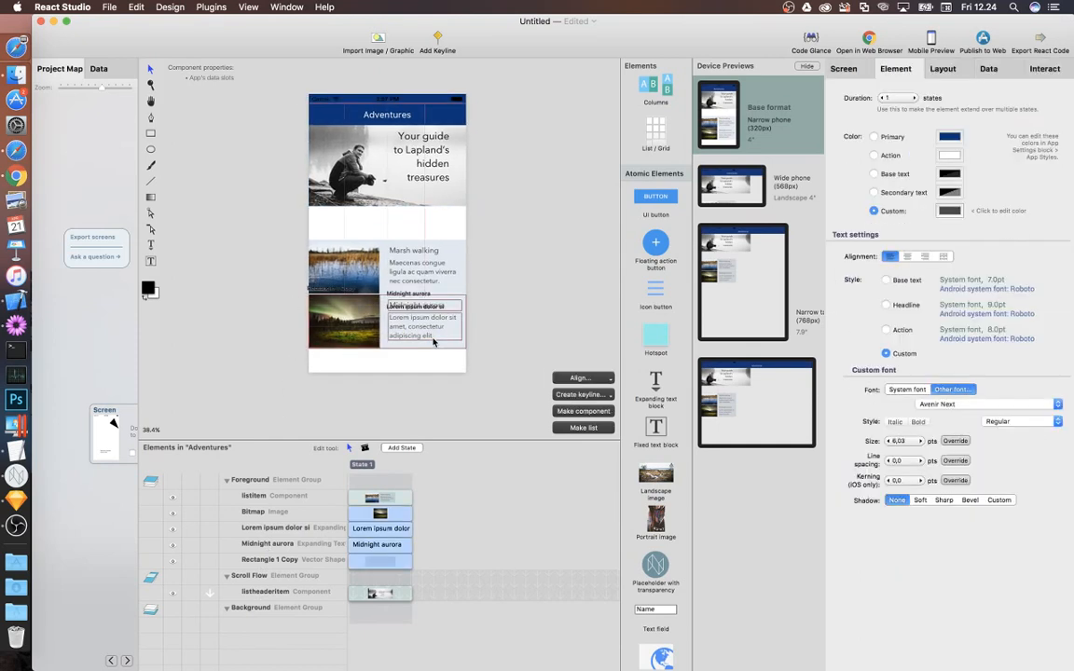
key("super+c")
key("Delete")
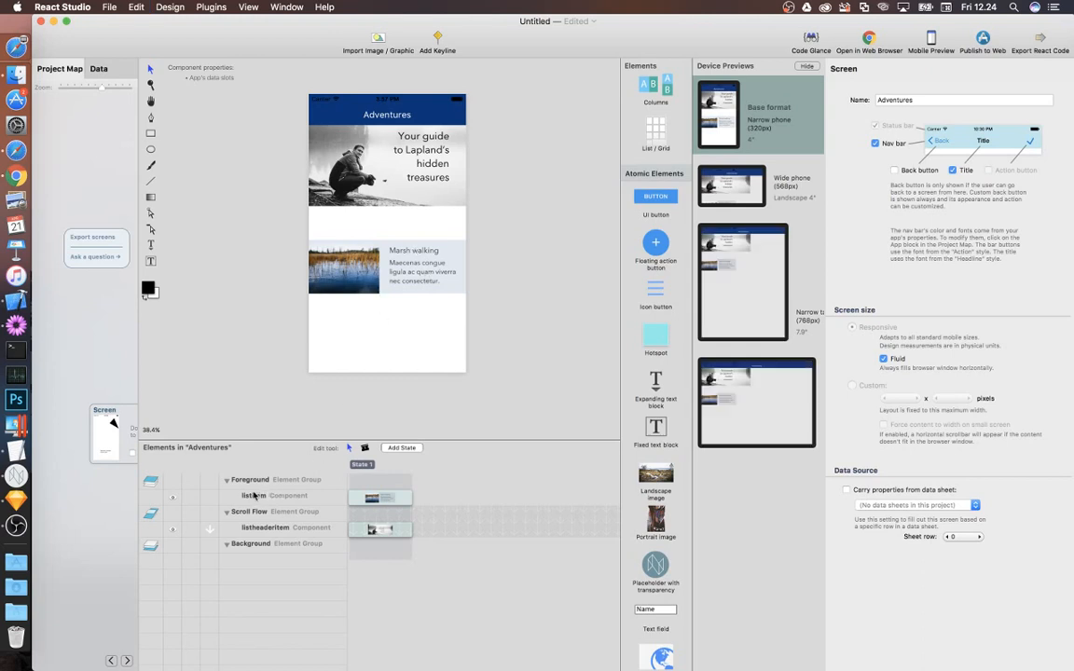
left_click_drag(264, 534, 264, 538)
Place listheaderitem directly below the nav bar, set its left offset to 0 and align its right edge to the screen
left_click(405, 189)
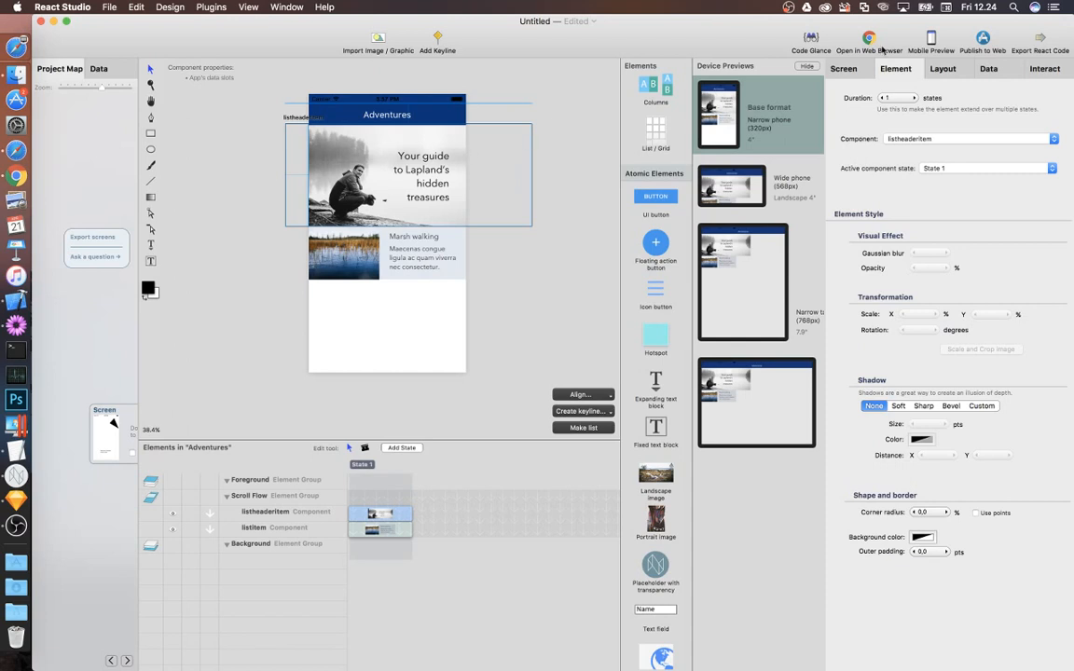
left_click(943, 68)
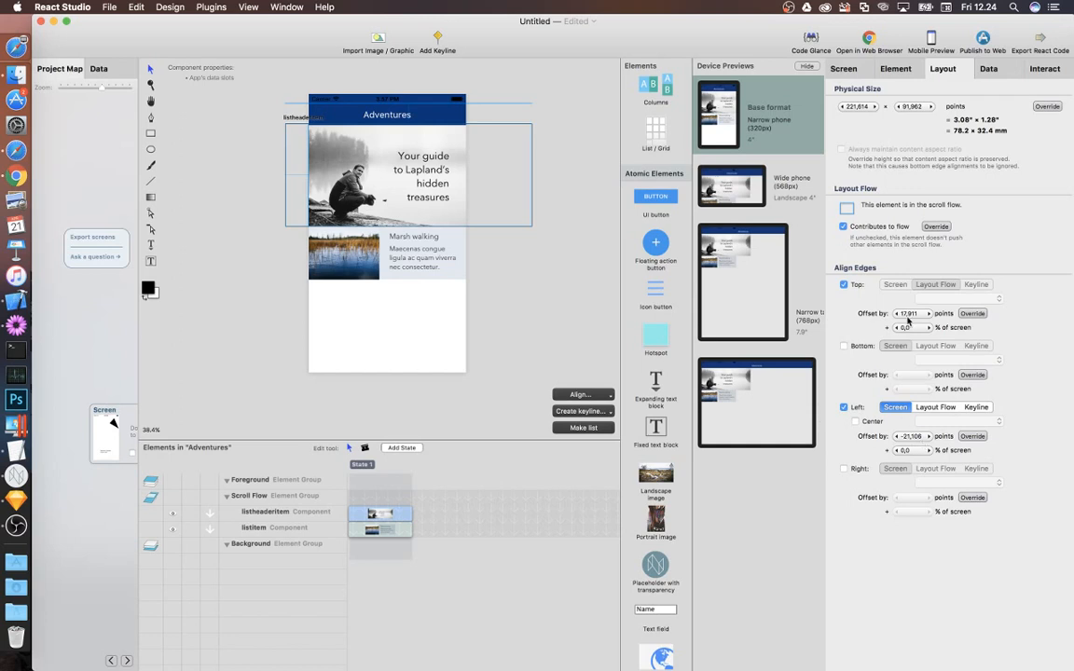
left_click(907, 438)
type("0")
key("Return")
left_click(844, 469)
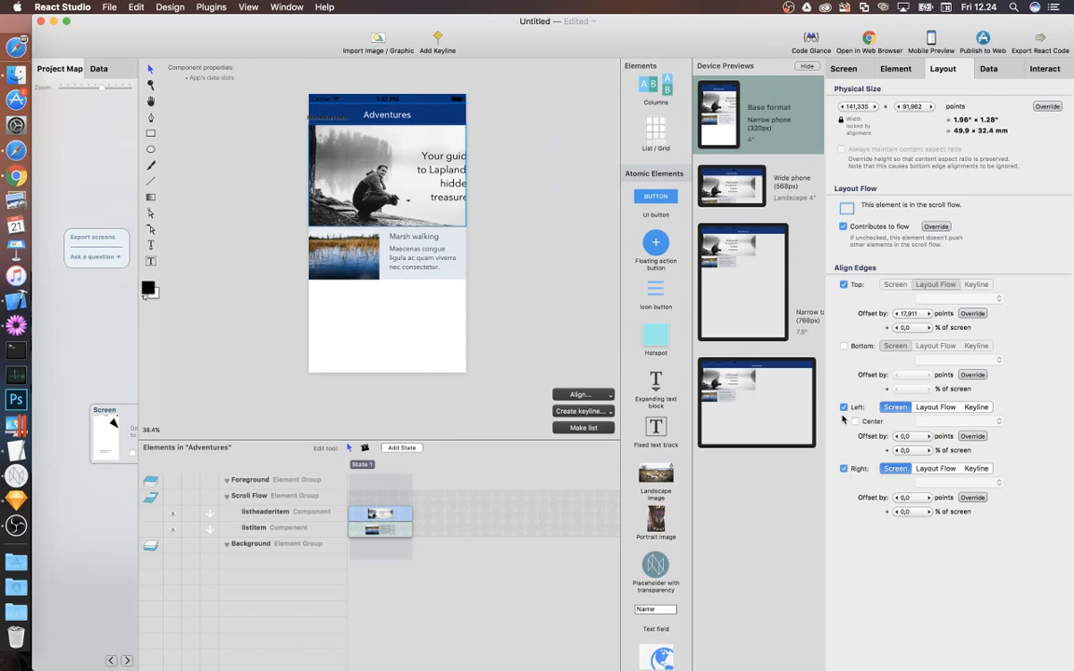
left_click(495, 172)
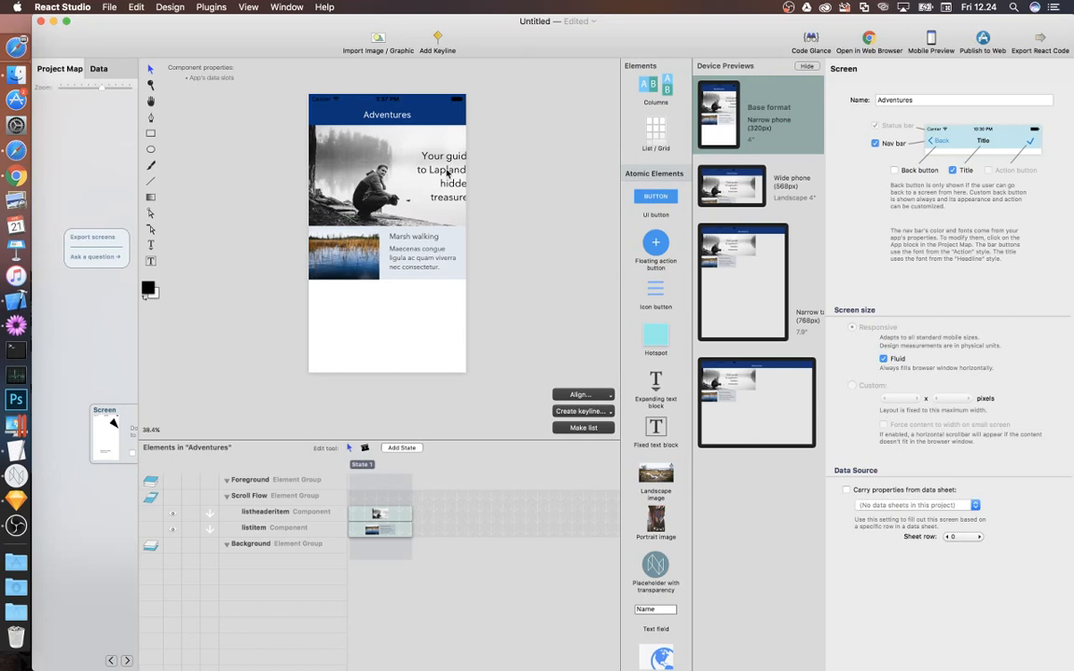
Open the listheaderitem component and align the right edge of its background photo to the container
double_click(446, 172)
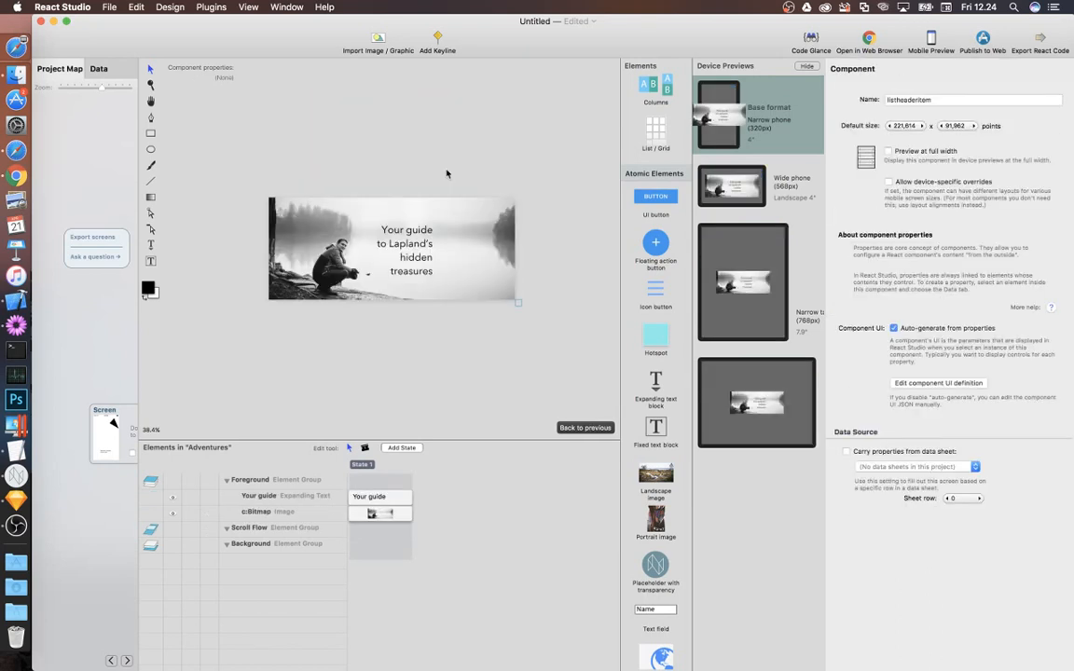
left_click(388, 515)
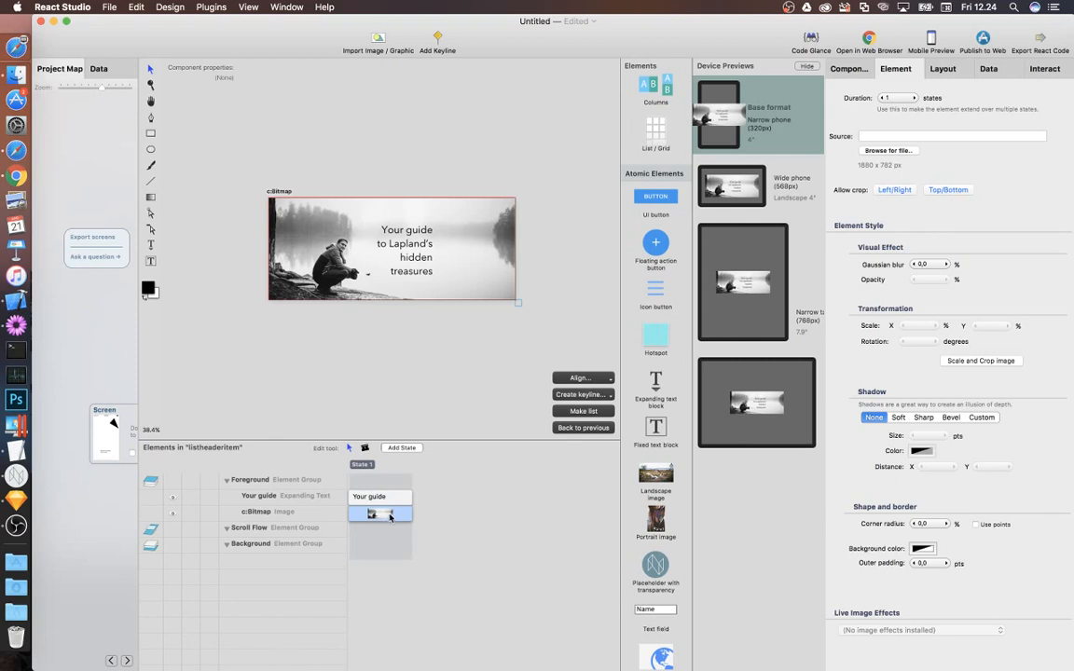
left_click(943, 68)
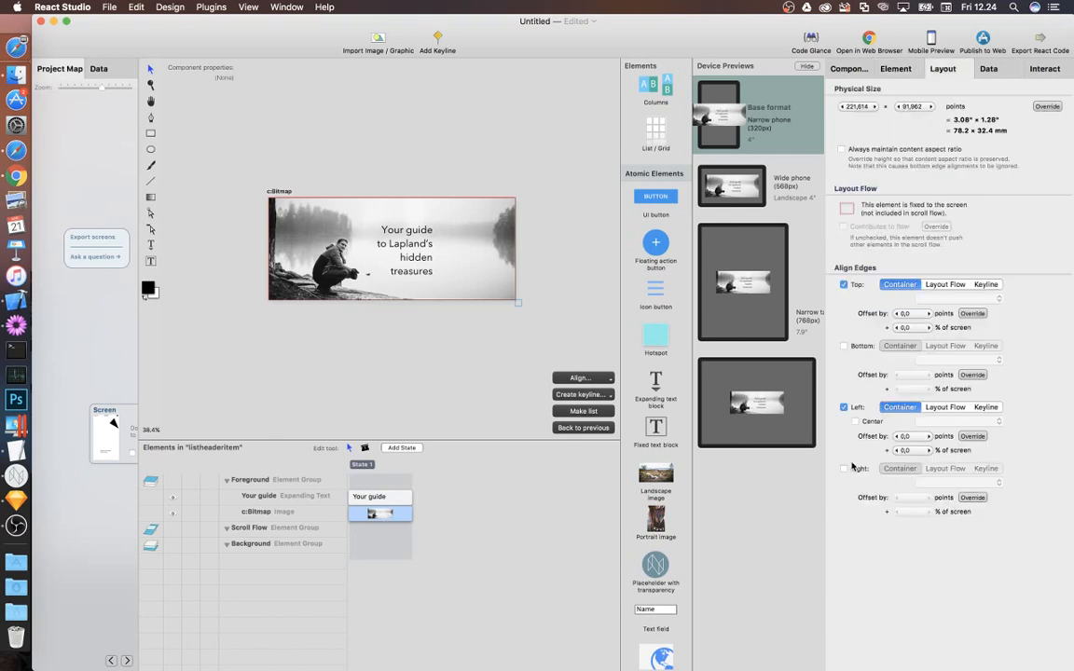
Align the "Your guide" text to the container's right edge with an inset of about 25 points, and return to the Adventures screen
left_click(377, 228)
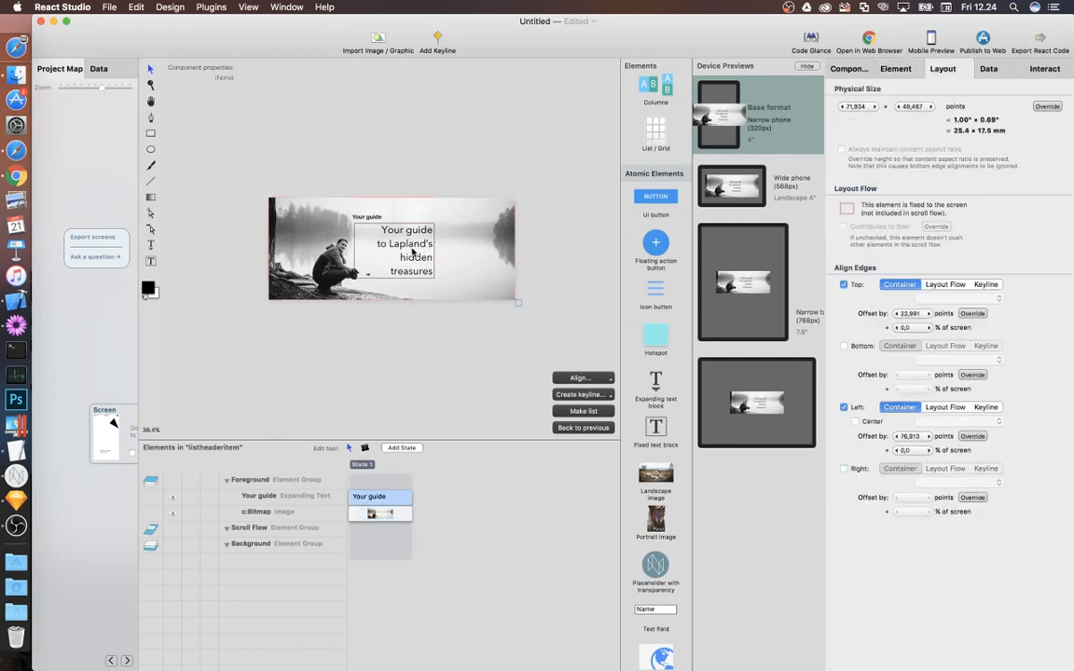
left_click(578, 378)
left_click(600, 403)
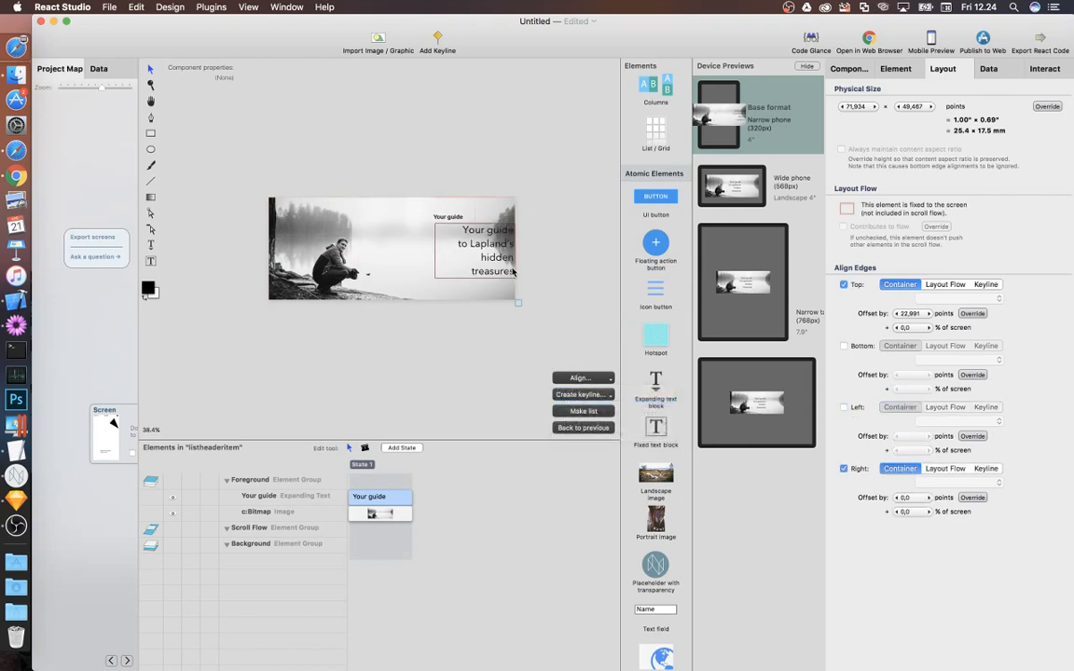
left_click_drag(501, 249, 472, 249)
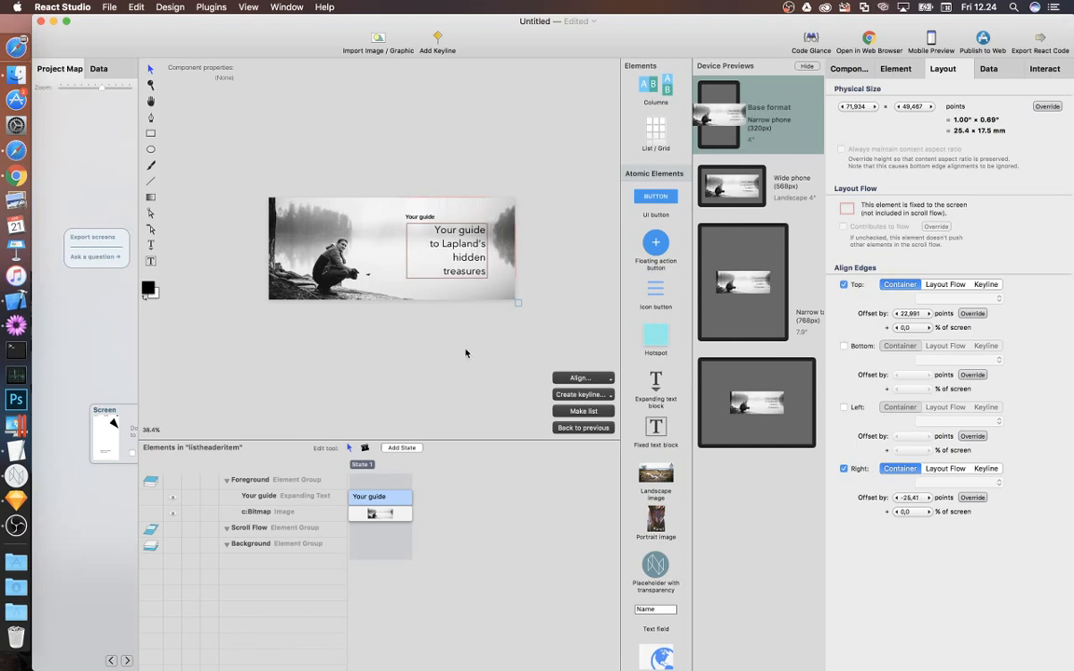
left_click(466, 353)
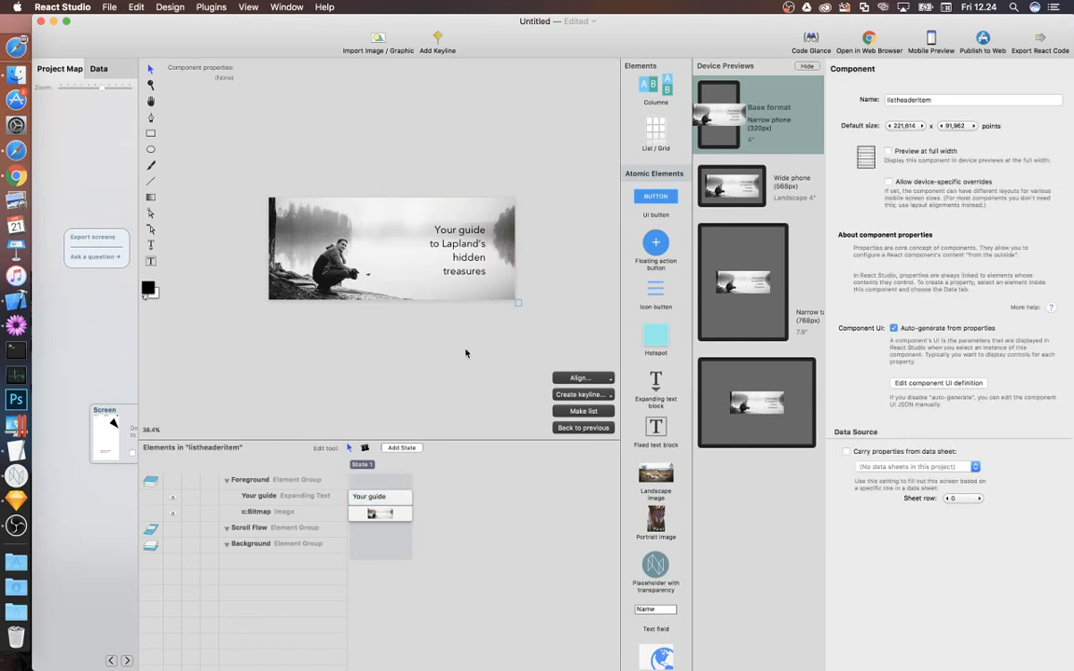
left_click(585, 428)
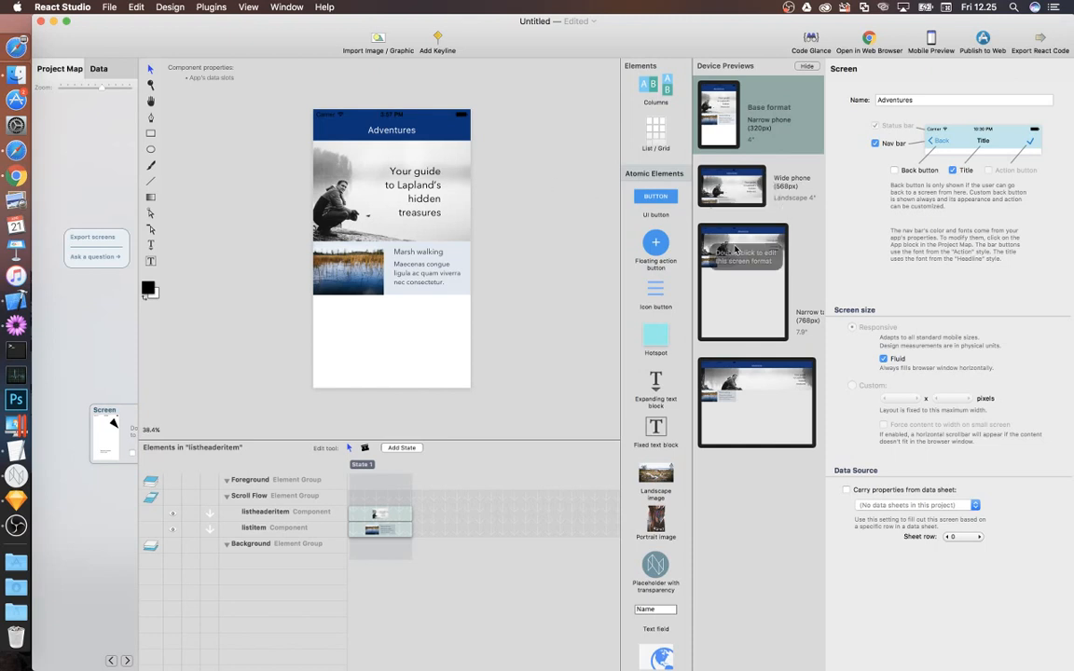
Examine the Adventures screen in the wide phone (568px) format, and return to the base format
left_click(732, 182)
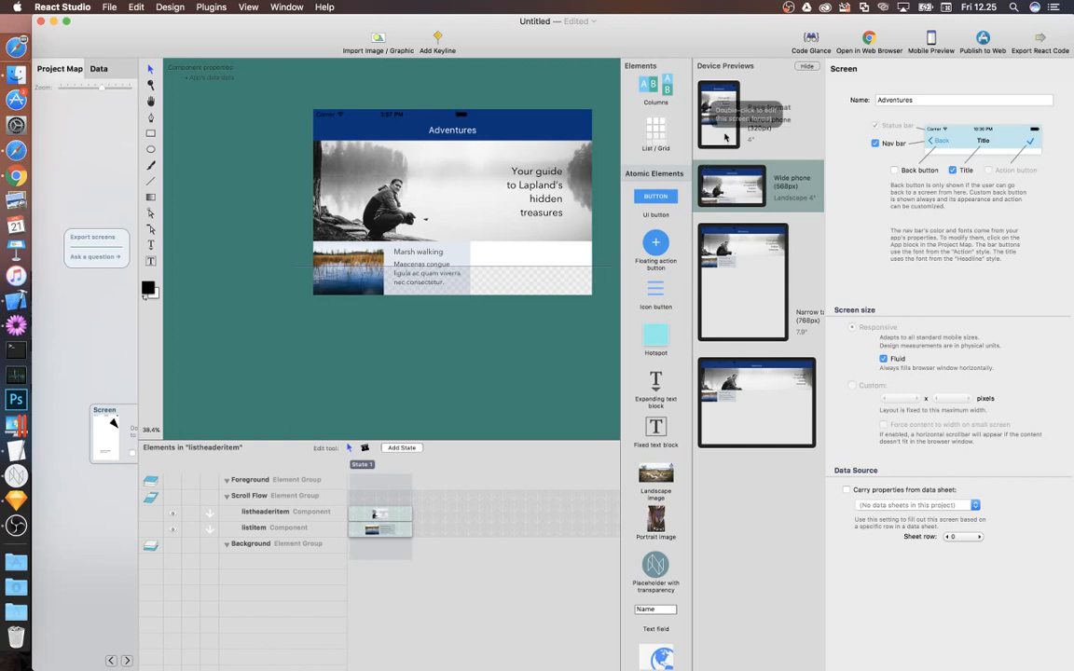
scroll(568, 352, "right", 3)
scroll(569, 351, "up", 2)
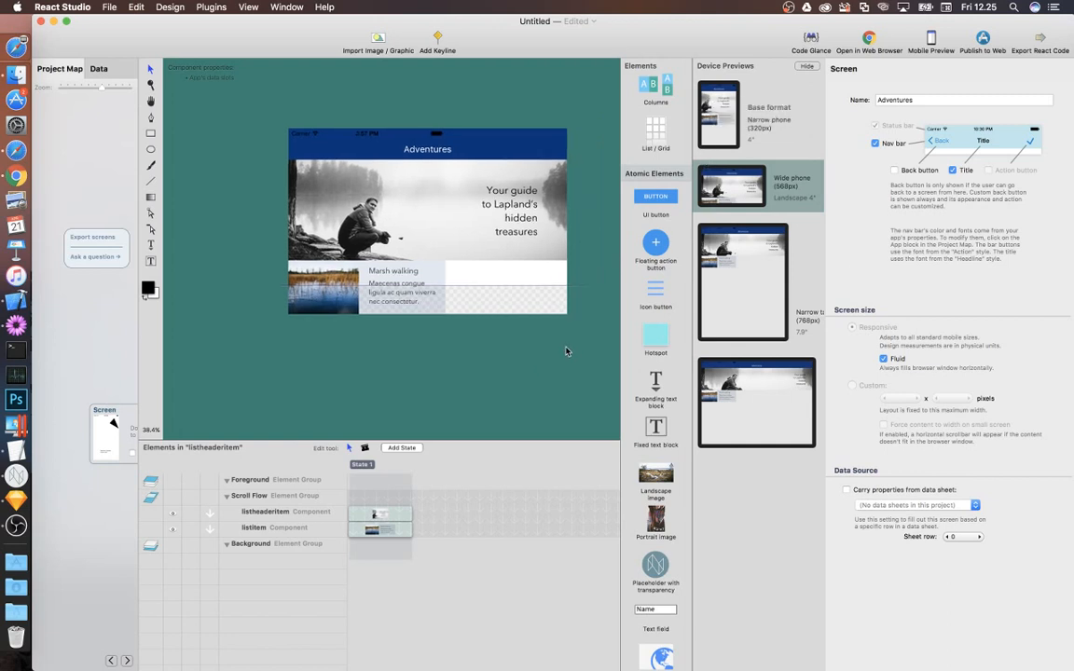
double_click(715, 129)
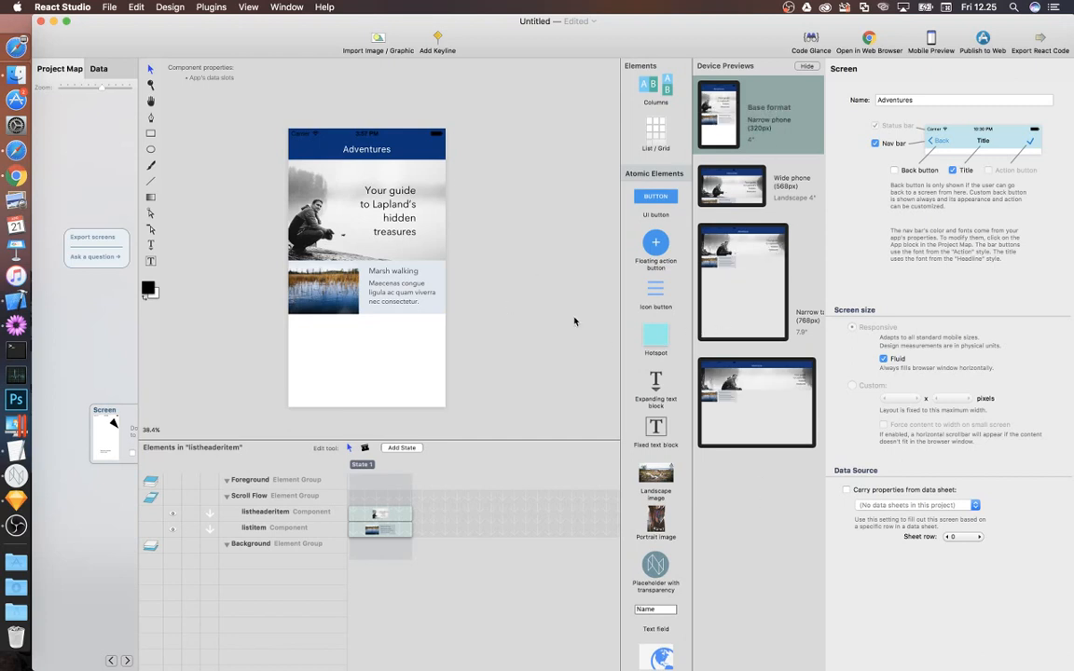
In the listitem component, move Rectangle 1 Copy to Background, align its right edge to the container, and return to the Adventures screen
left_click(335, 287)
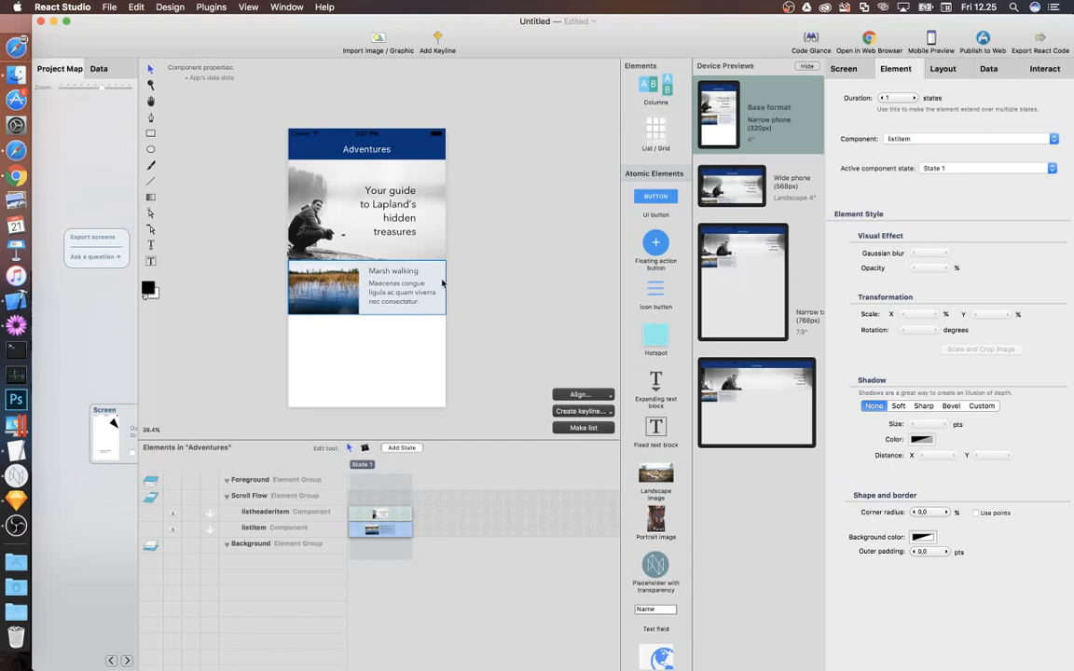
double_click(335, 280)
left_click_drag(263, 547, 276, 588)
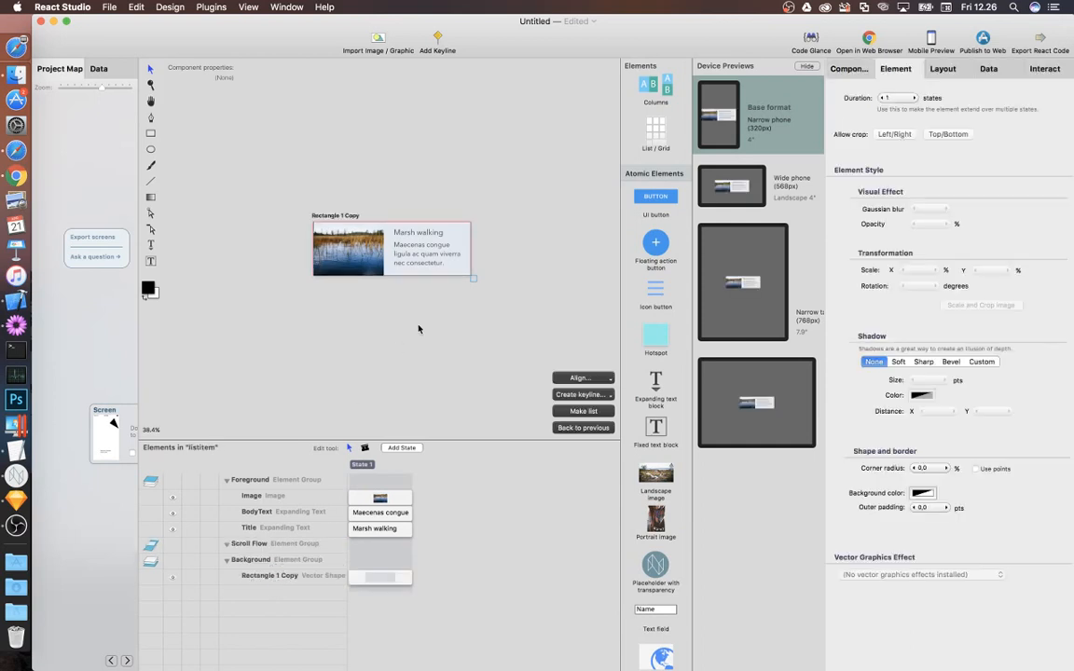
left_click(942, 68)
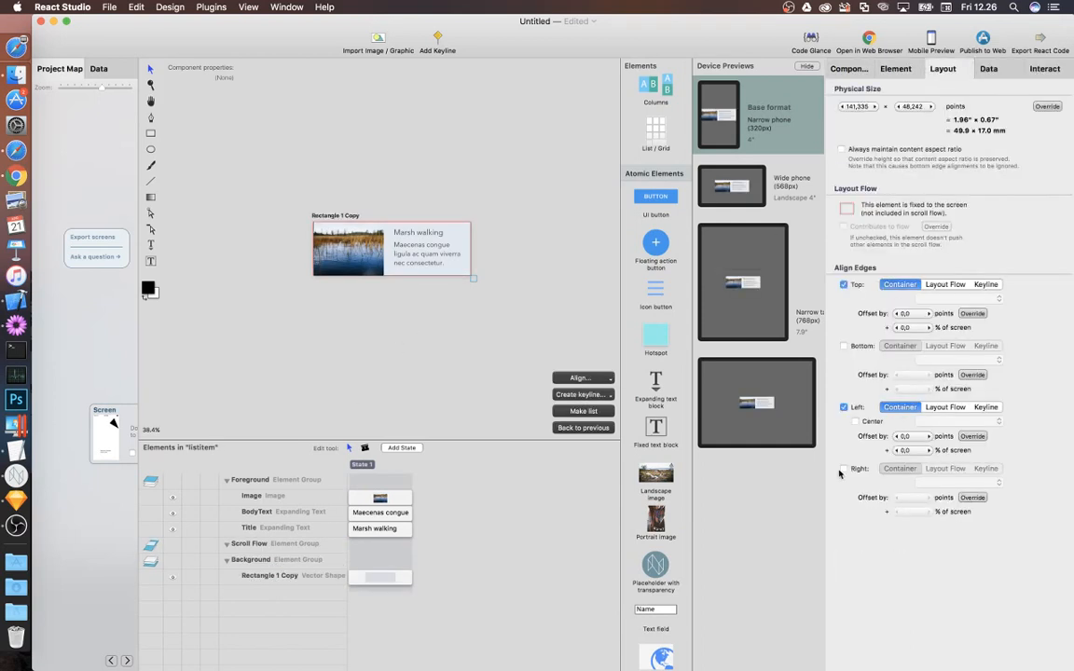
left_click(844, 469)
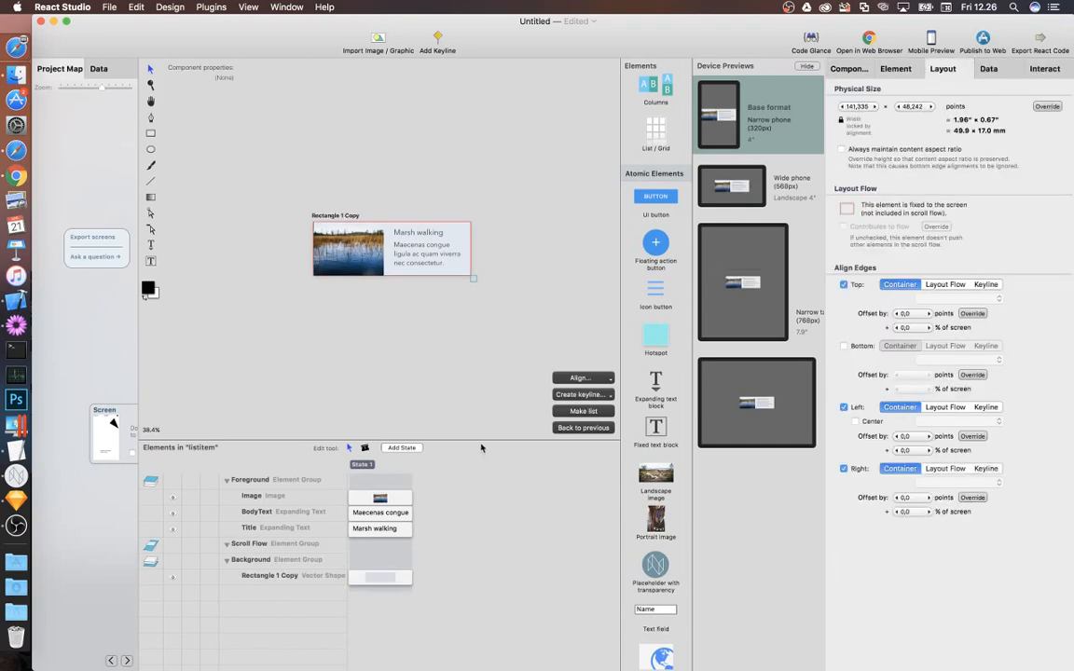
left_click(595, 429)
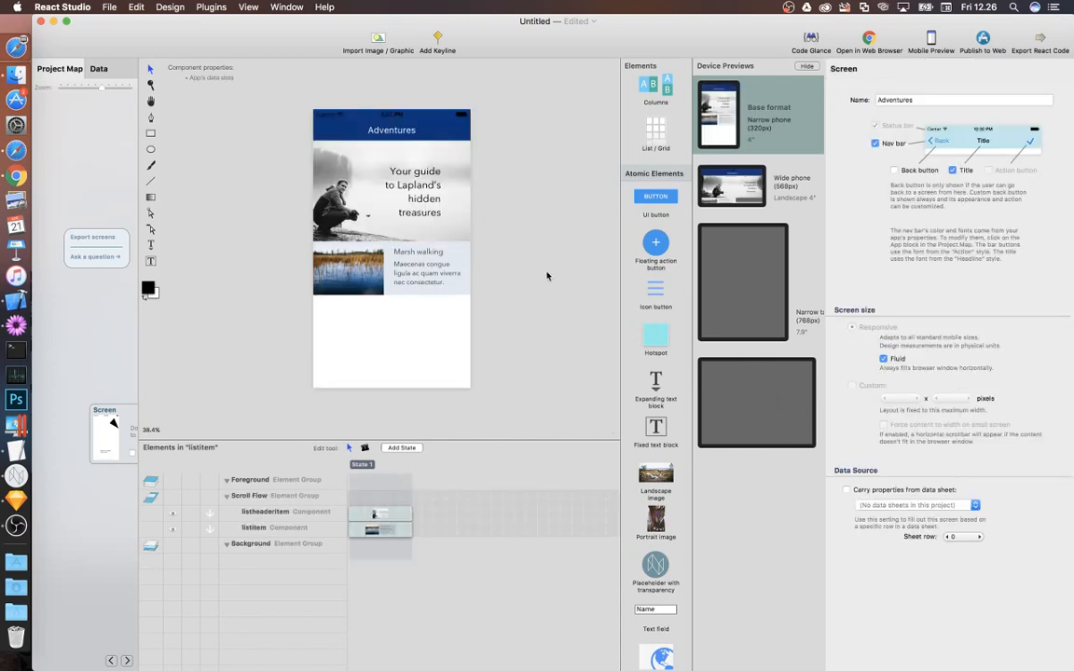
Add a default background element to the Adventures screen
left_click(428, 271)
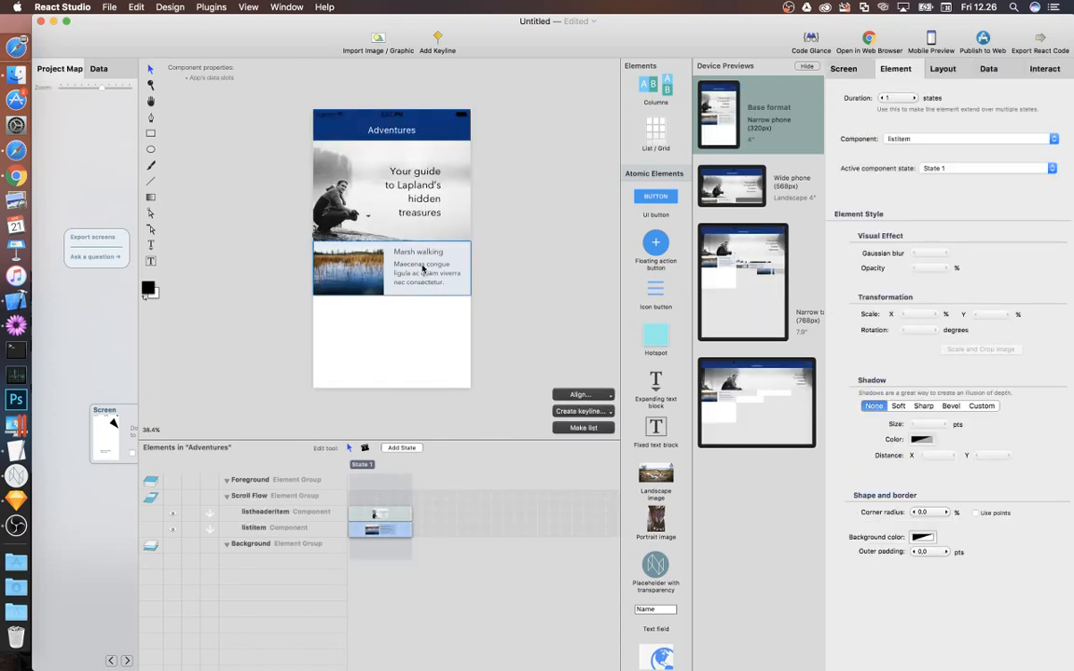
left_click(215, 77)
left_click(211, 6)
mouse_move(171, 6)
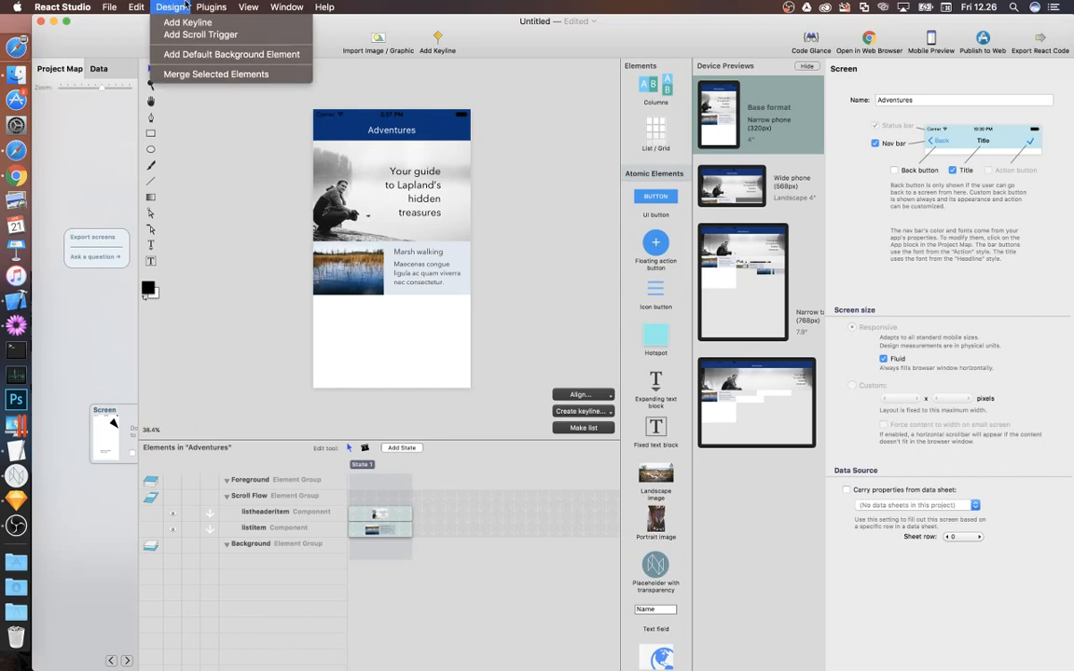
left_click(192, 54)
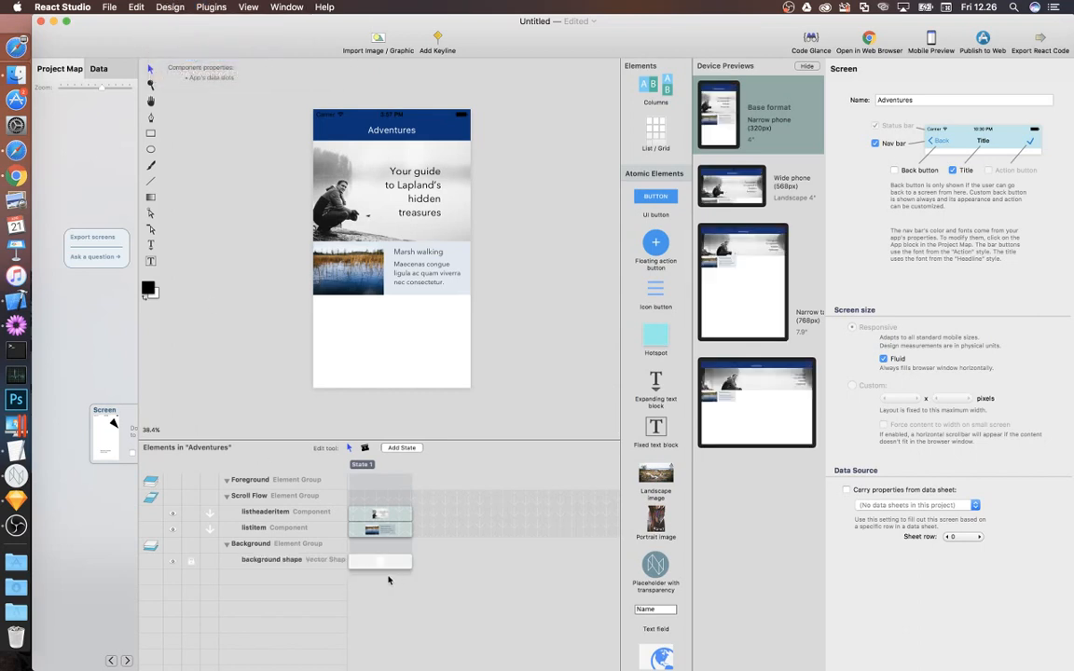
Move the Marsh walking list item slightly down to leave a small gap beneath the header image
left_click_drag(426, 275, 417, 279)
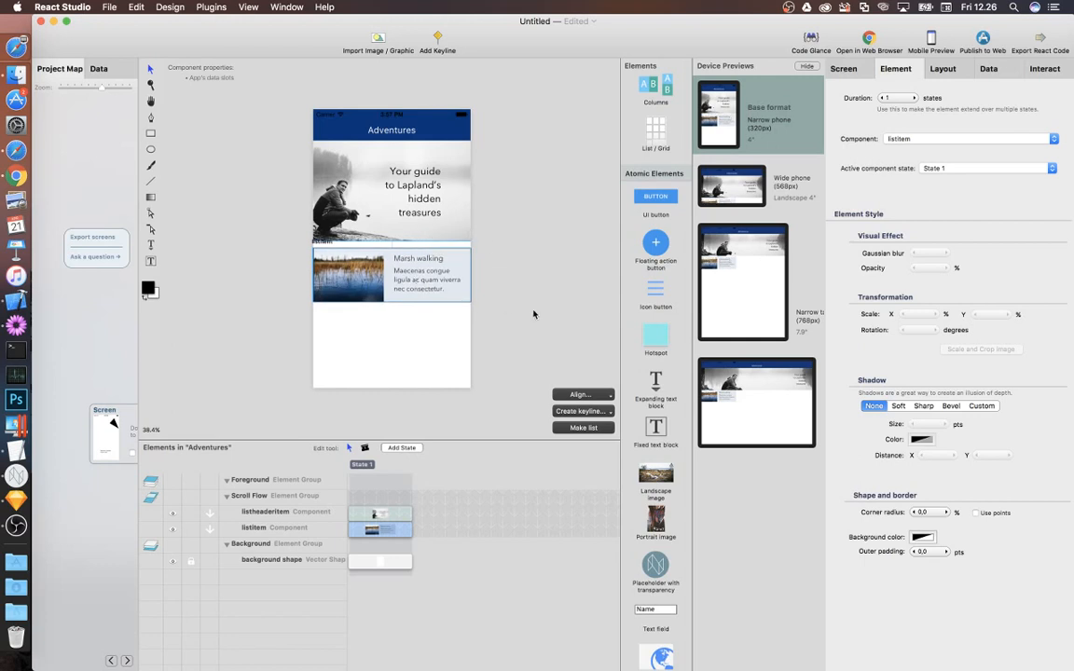
left_click(534, 314)
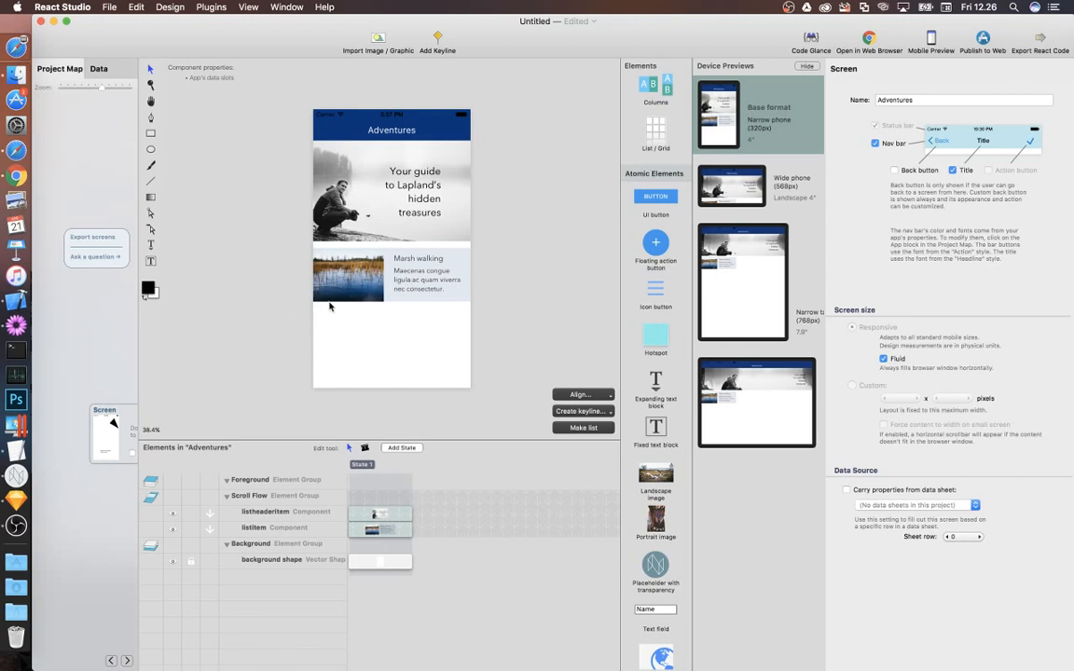
left_click(417, 299)
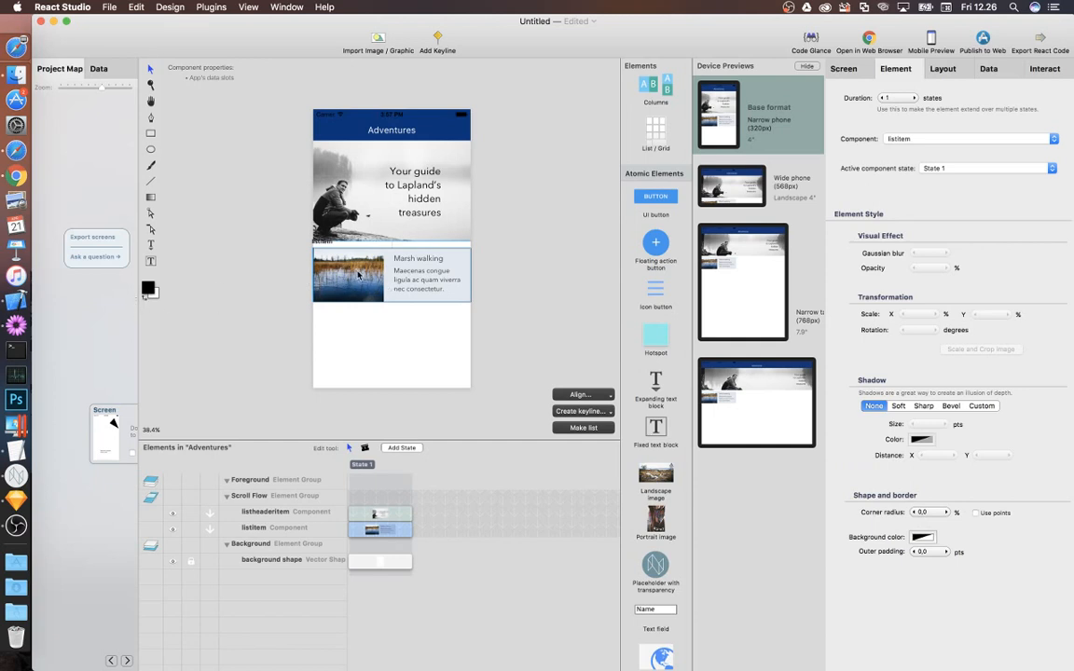
Open the project's data slots and add a slot named ds_username
left_click(117, 336)
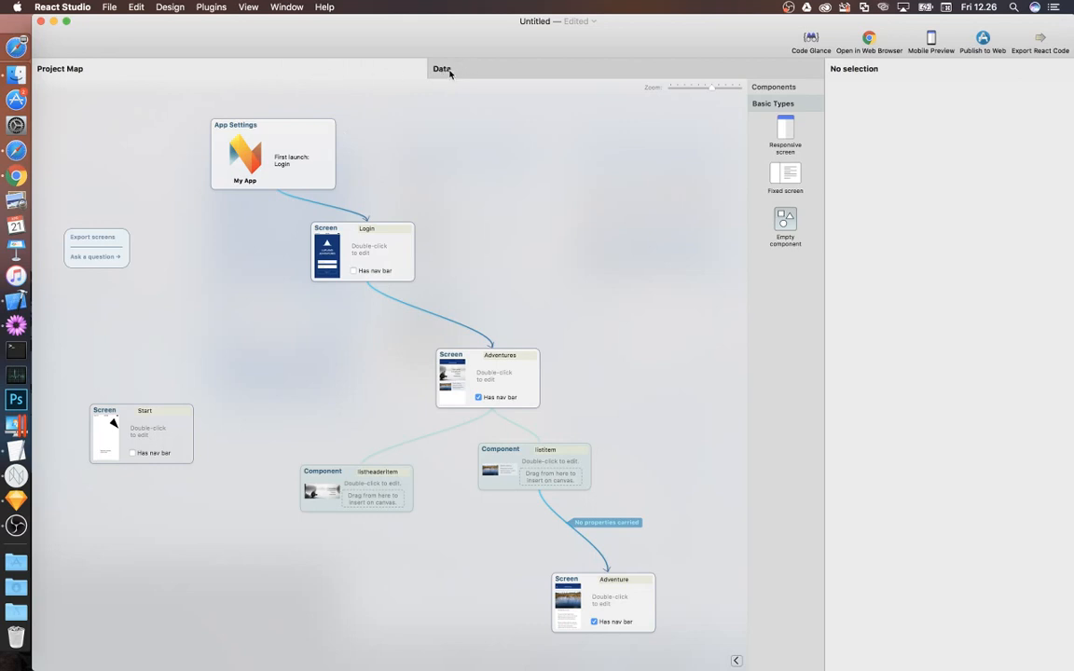
left_click(443, 69)
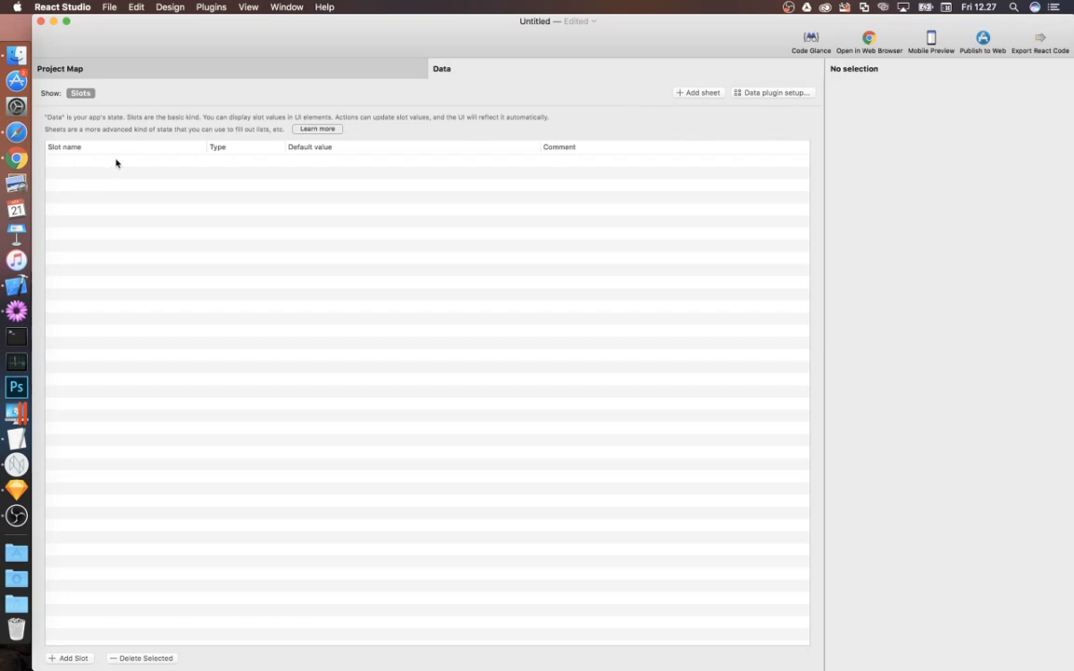
left_click(74, 658)
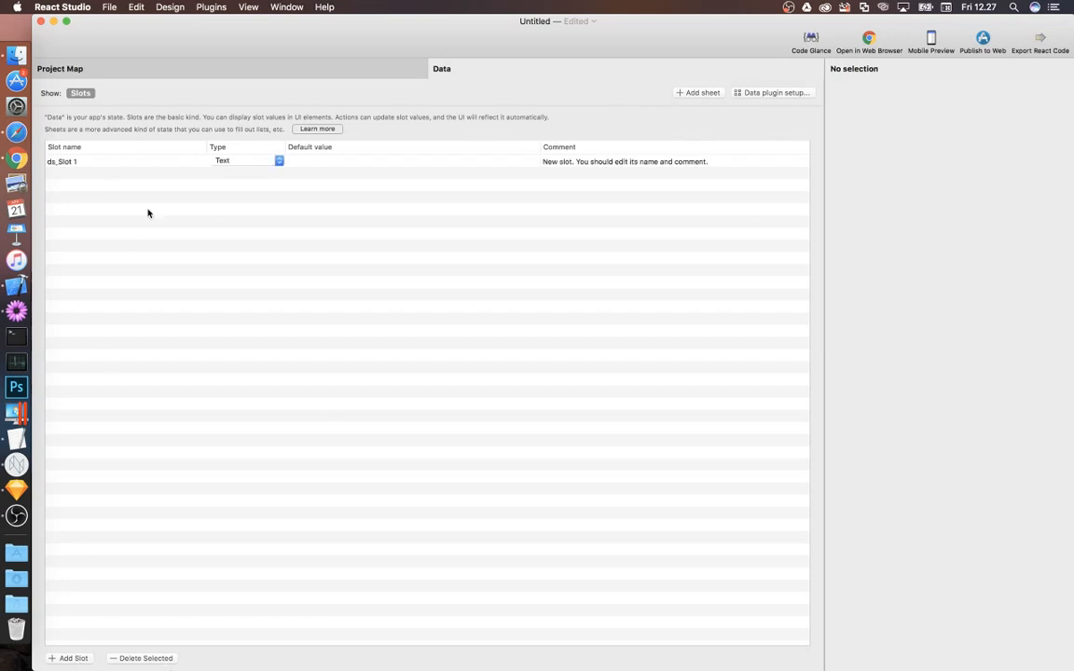
left_click(75, 161)
left_click(75, 161)
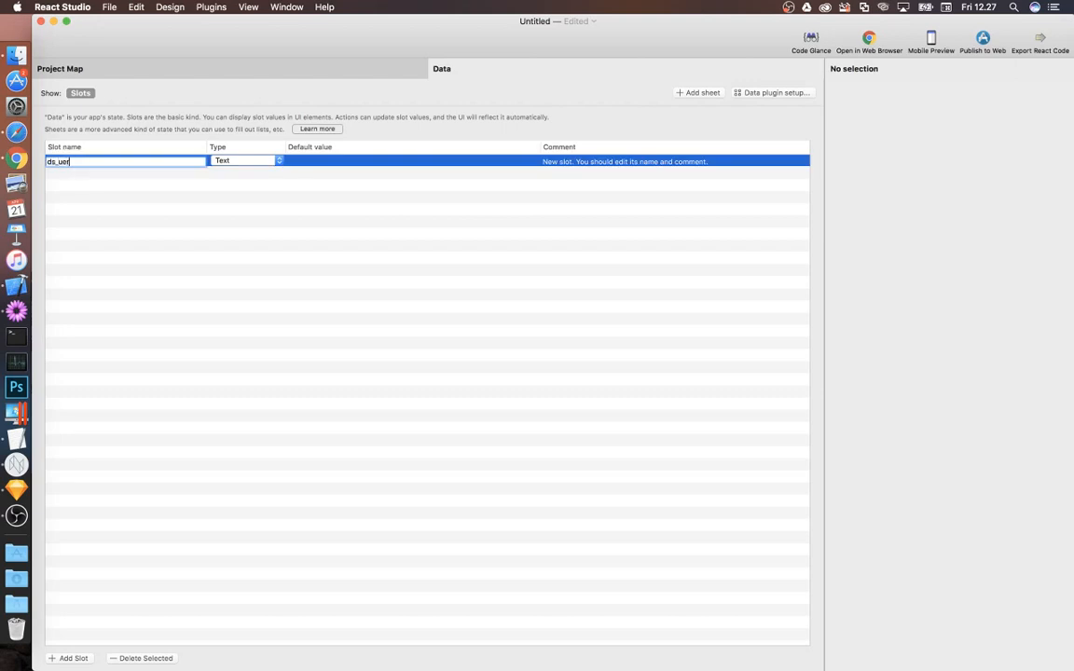
type("username")
key("Return")
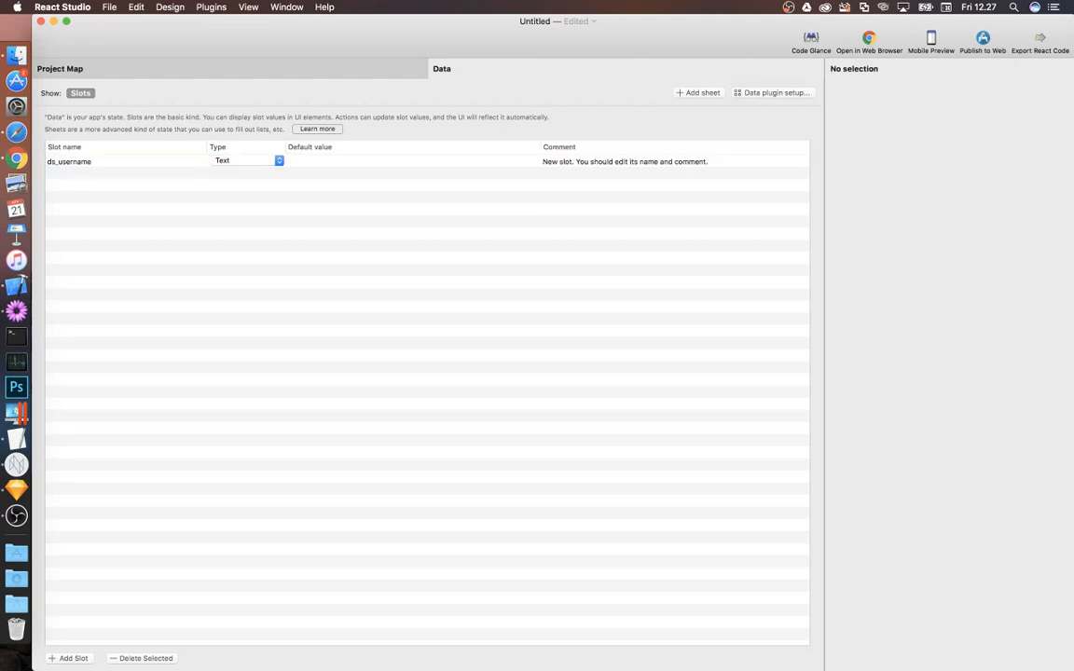
Keep the ds_username slot's type as Text and enter a sample full name as its default value
left_click(237, 163)
left_click(232, 162)
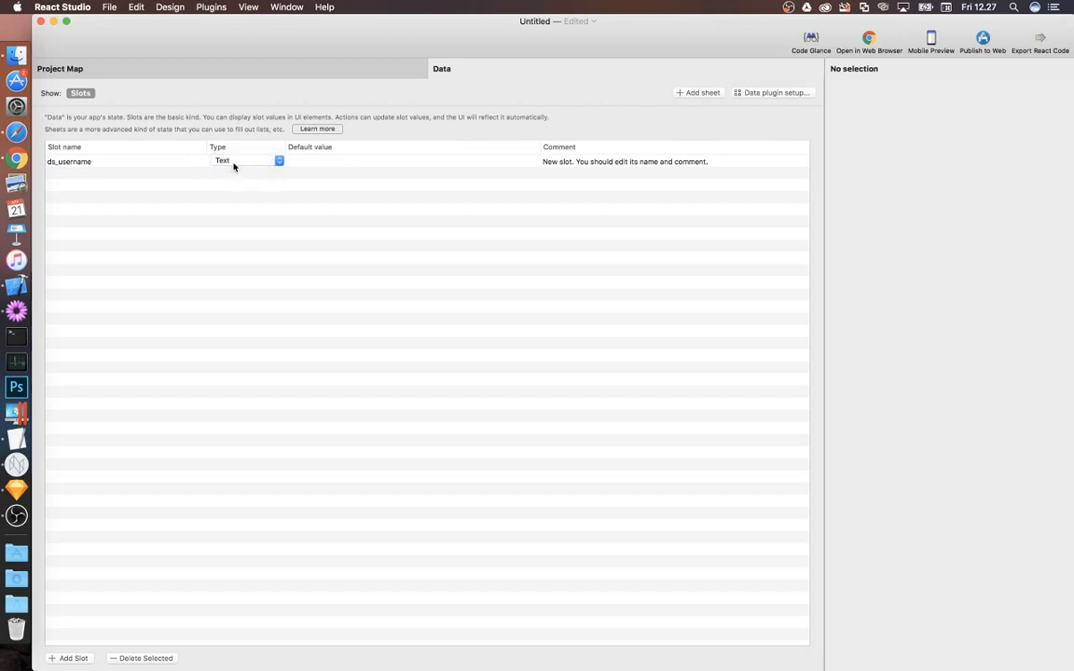
left_click(338, 162)
left_click(339, 162)
type("Jo")
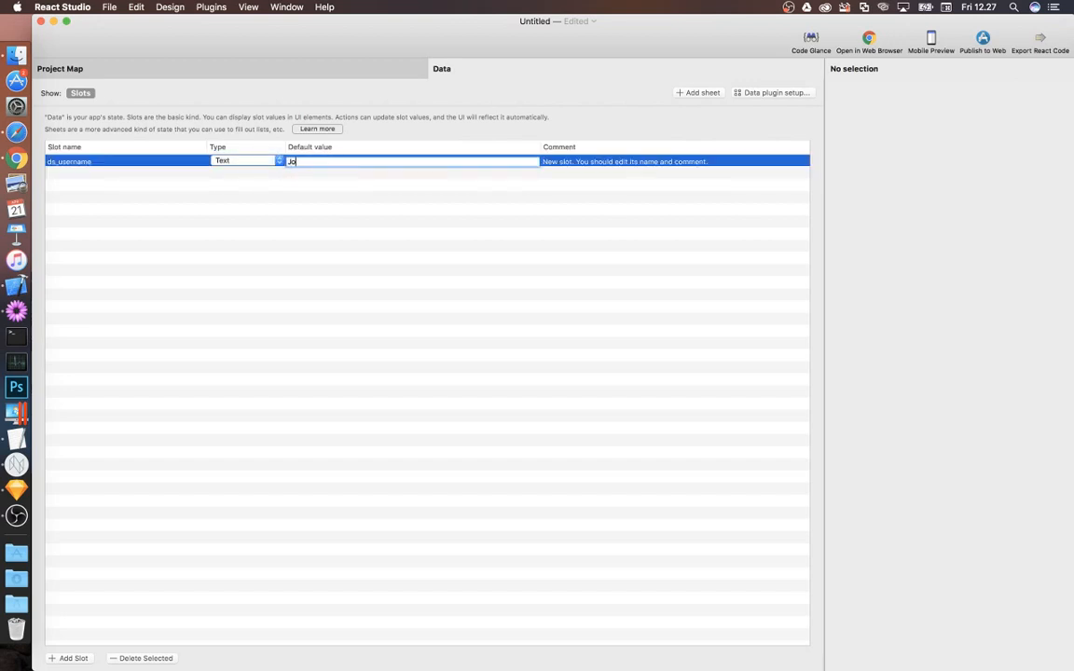
type("hn Doe")
key("Return")
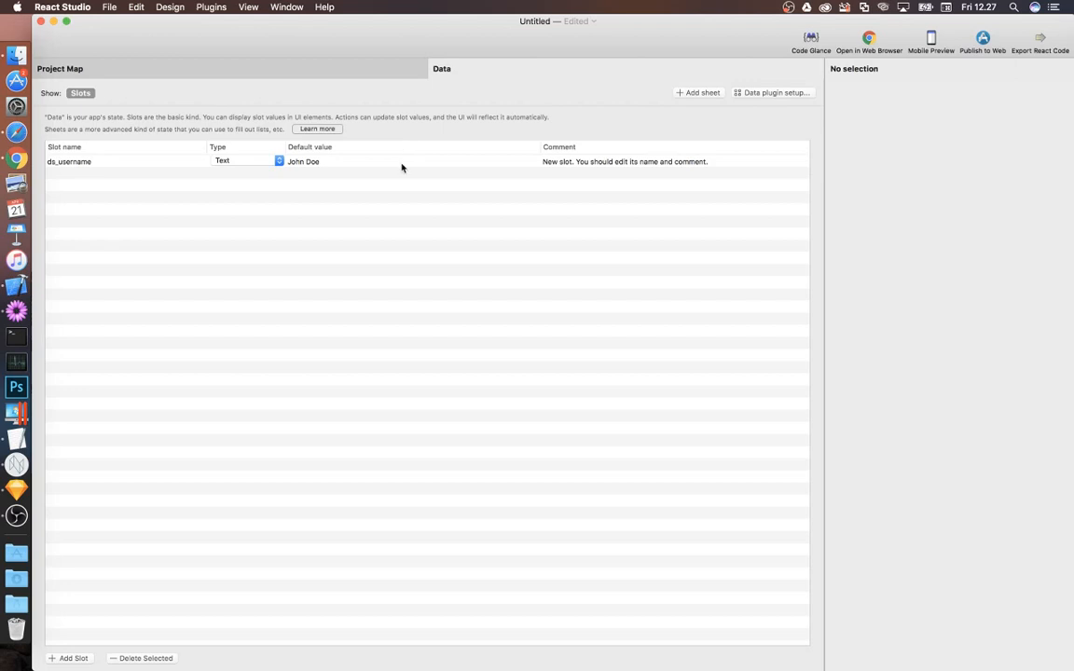
Replace the ds_username slot's comment with "This value will be loaded from API after login."
left_click(567, 163)
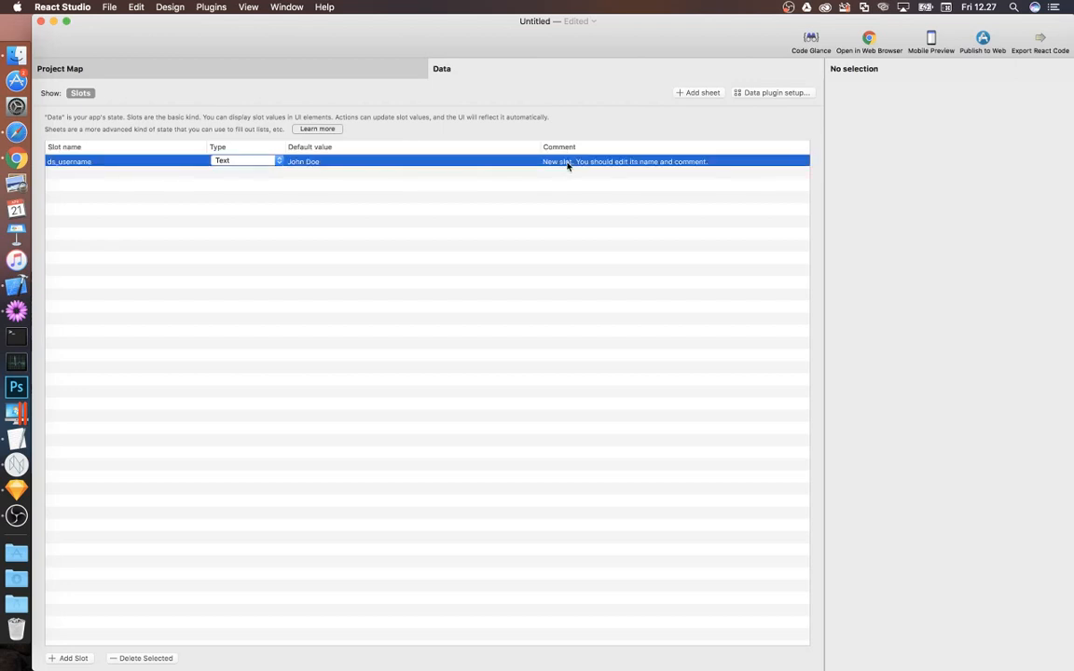
left_click(567, 163)
key("super+a")
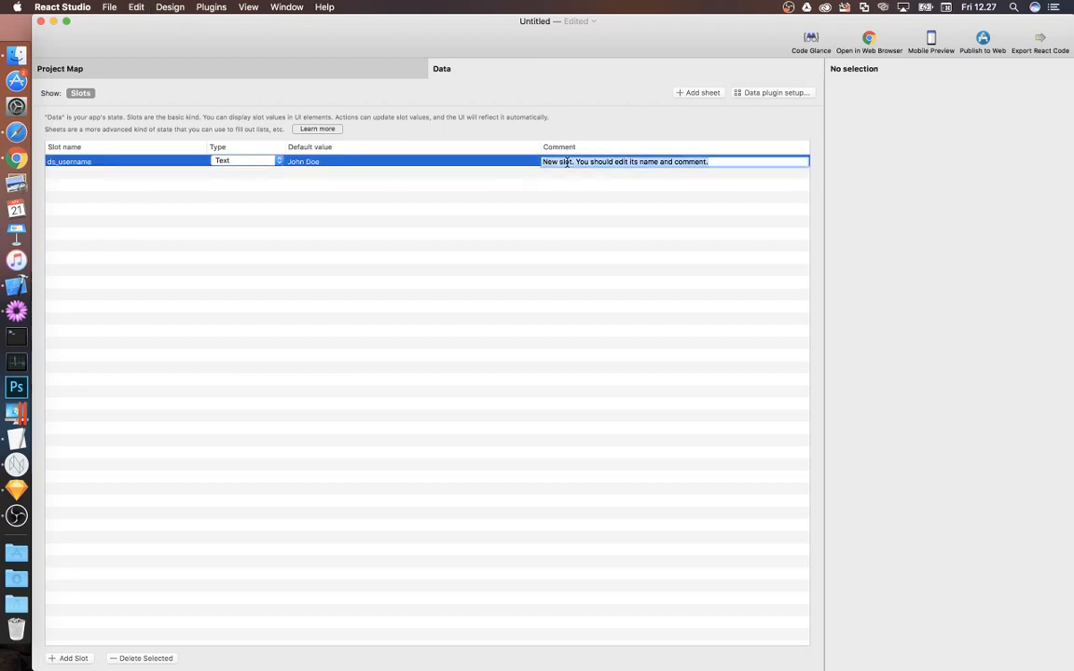
type("This")
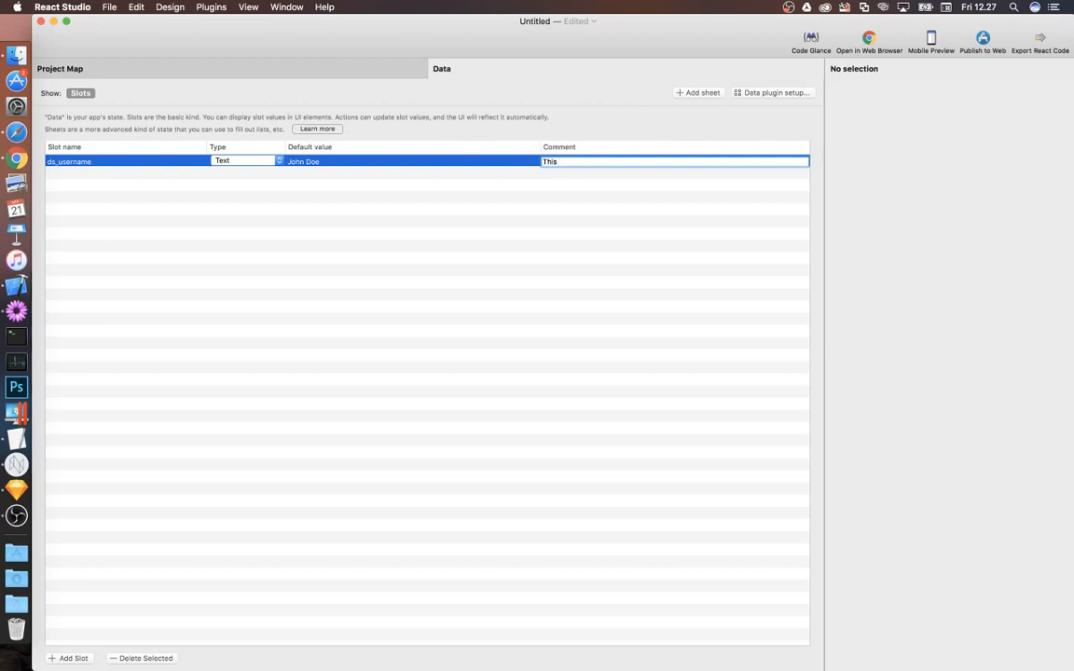
type(" value will be loaded from API after")
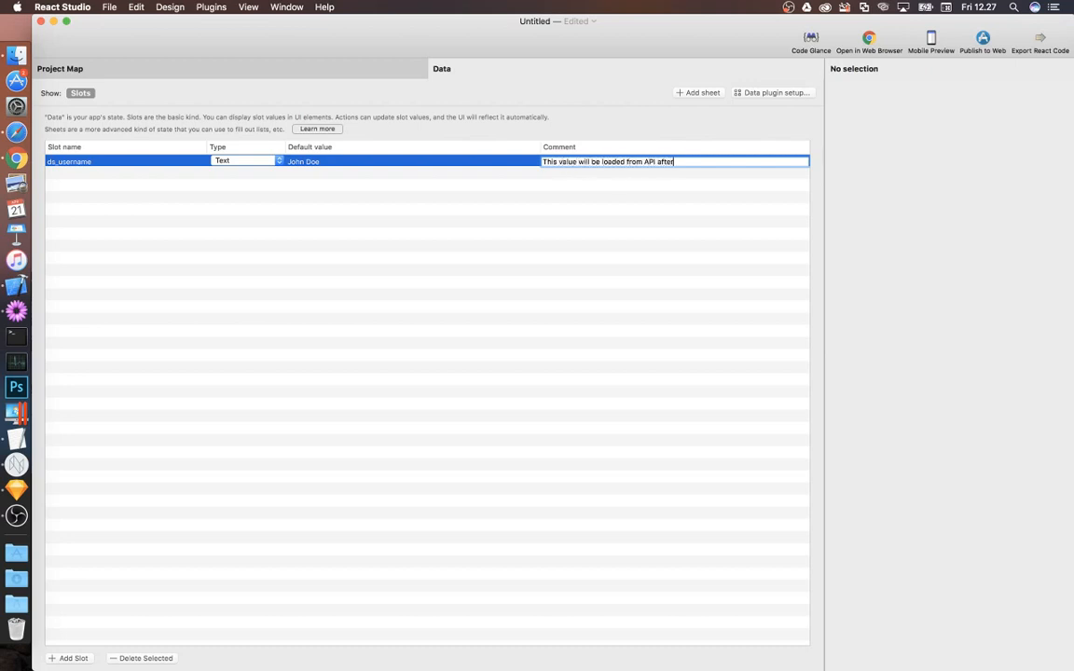
type(" login.")
key("Return")
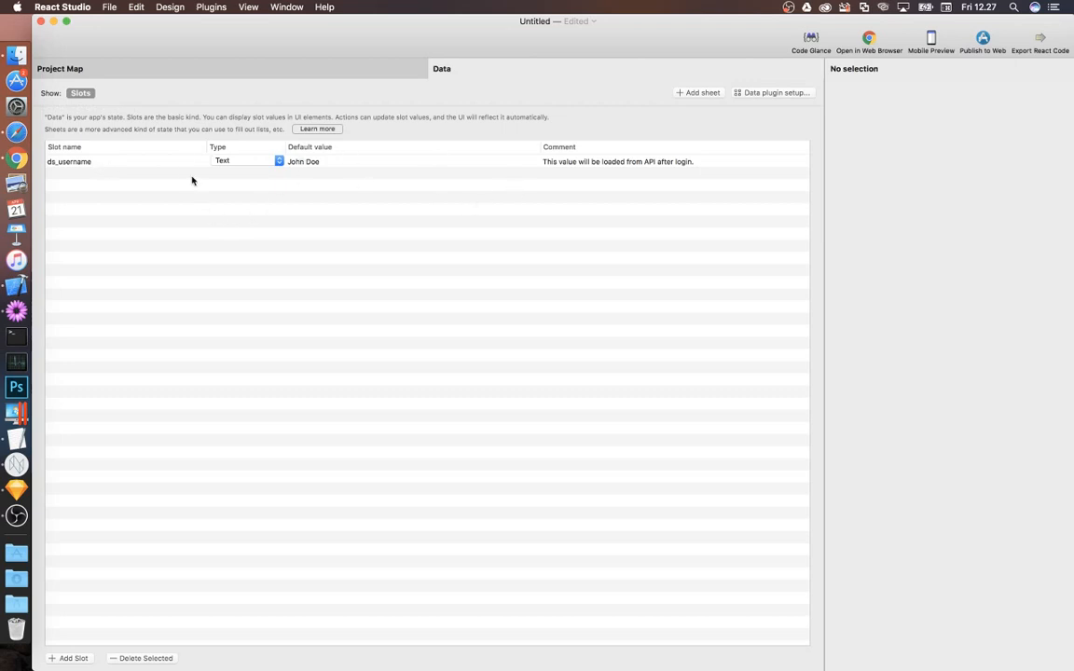
Add a data sheet named "List data"
left_click(701, 92)
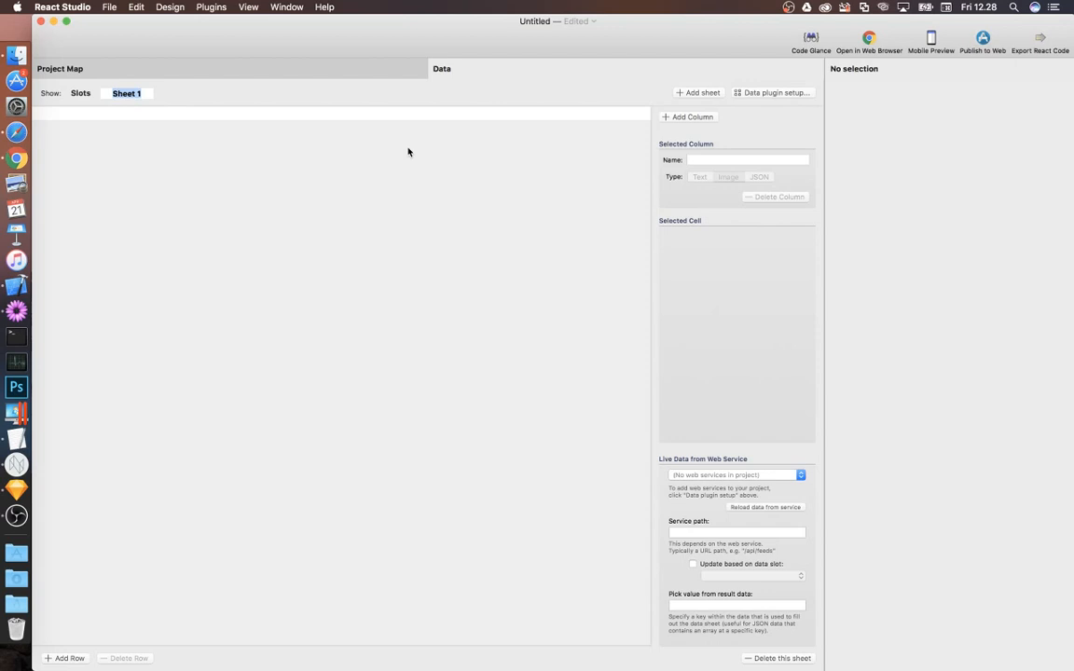
type("List data")
key("Return")
Check the Adventures list design in Sketch and, back in React Studio, add three columns to the List data sheet
left_click(16, 491)
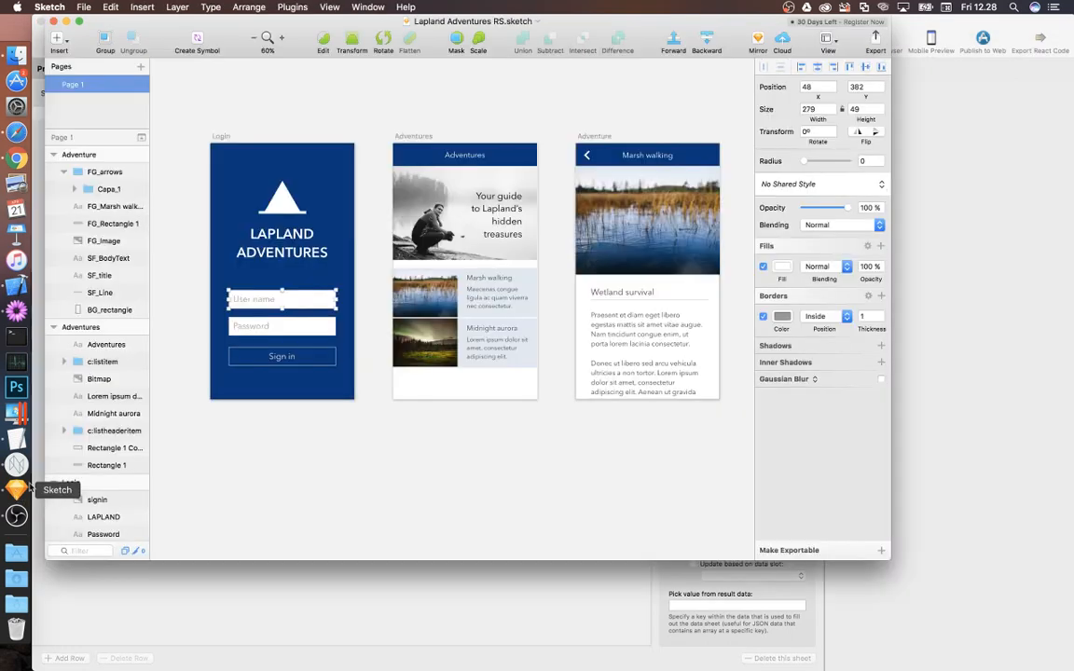
left_click(434, 298)
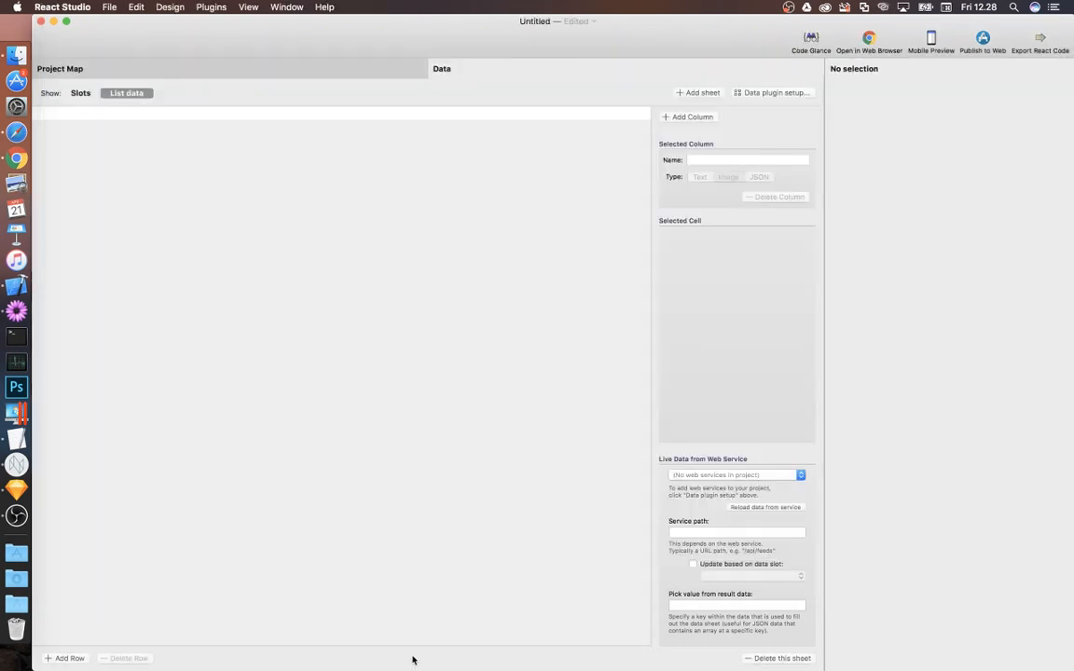
left_click(373, 596)
left_click(684, 117)
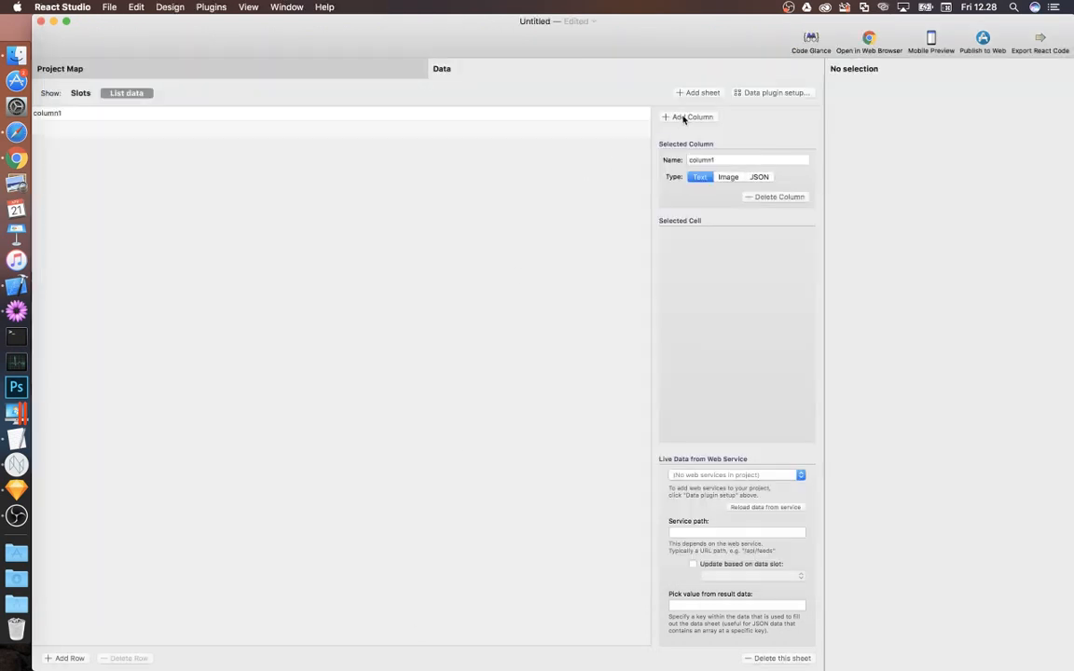
left_click(683, 117)
left_click(683, 117)
Rename the first column as picture and set its type to Image
left_click(745, 159)
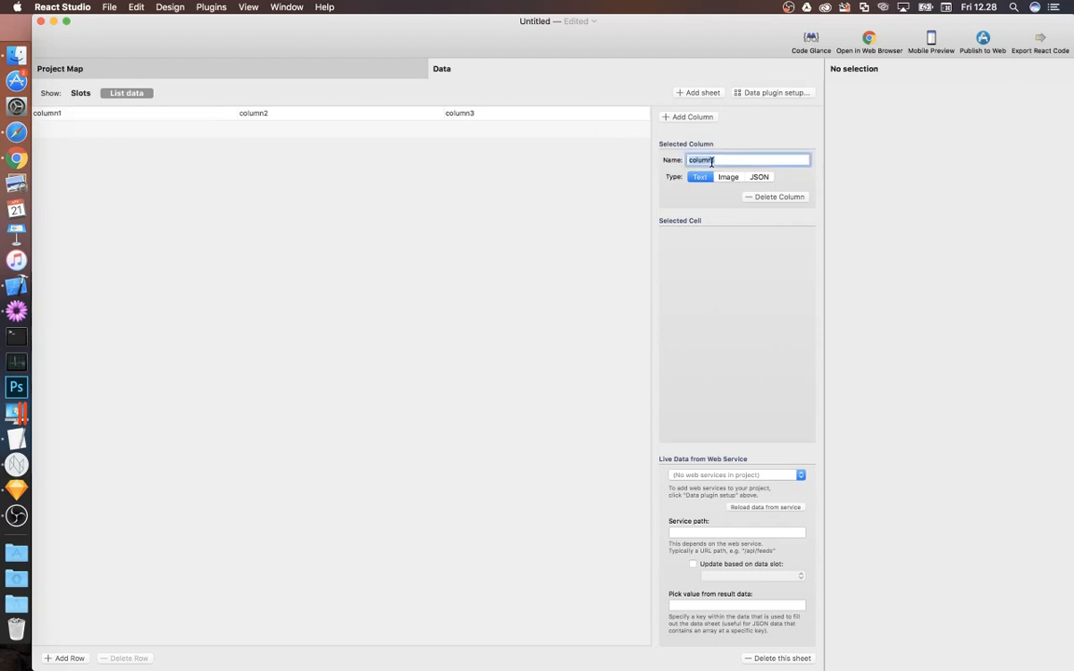
type("picture")
key("Return")
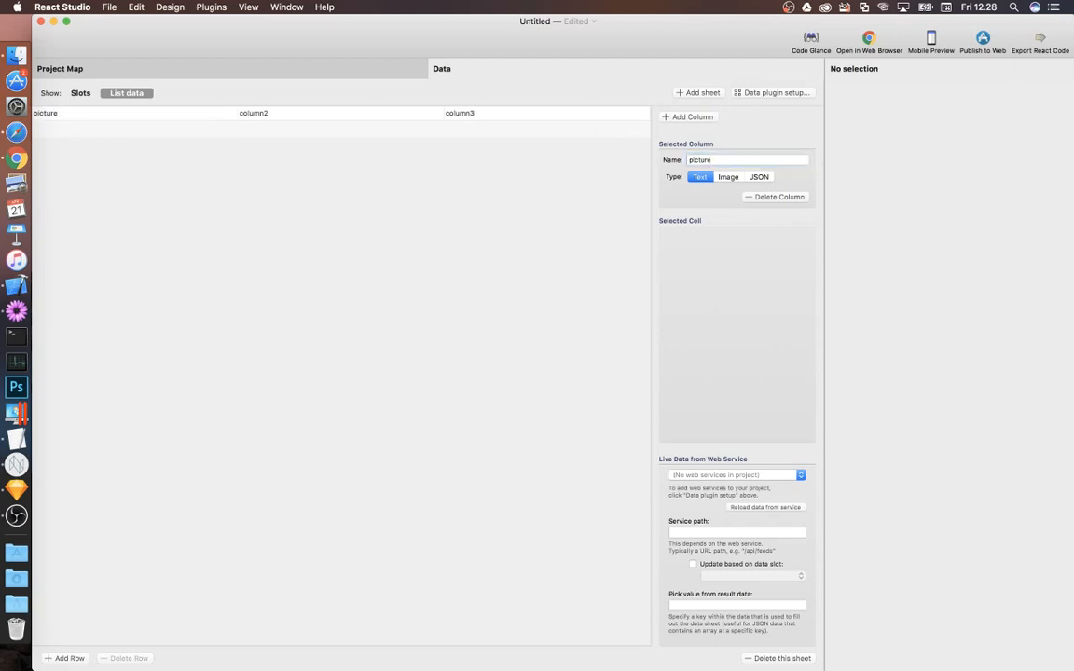
left_click(726, 179)
Rename the second column as title and the third column as description
left_click(259, 113)
left_click(706, 160)
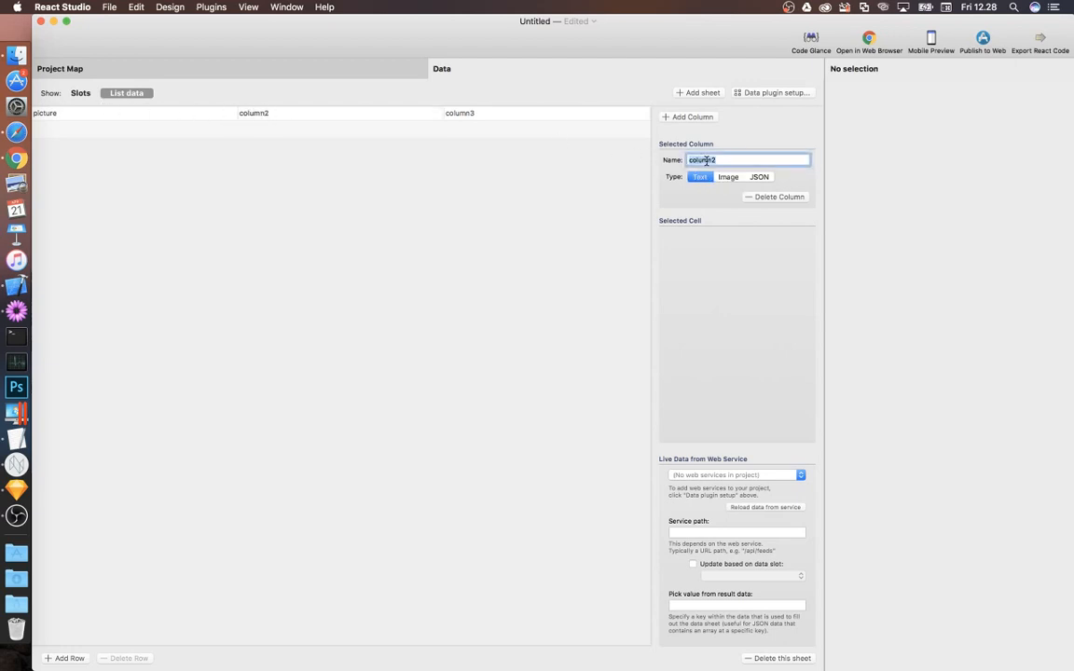
type("title")
key("Return")
left_click(487, 114)
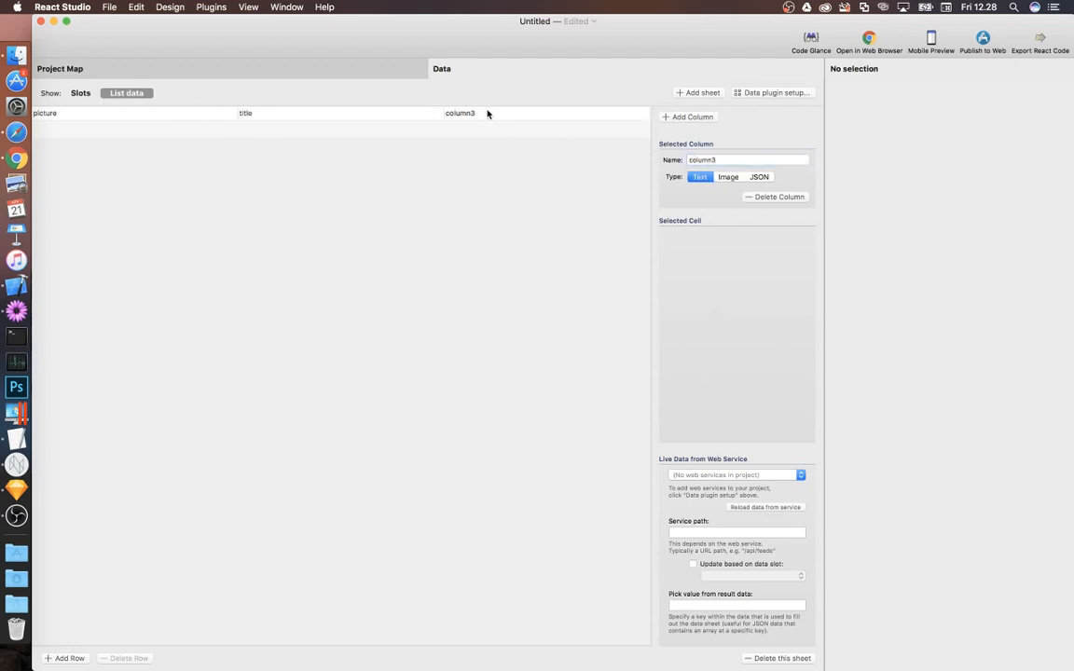
left_click(742, 160)
type("de")
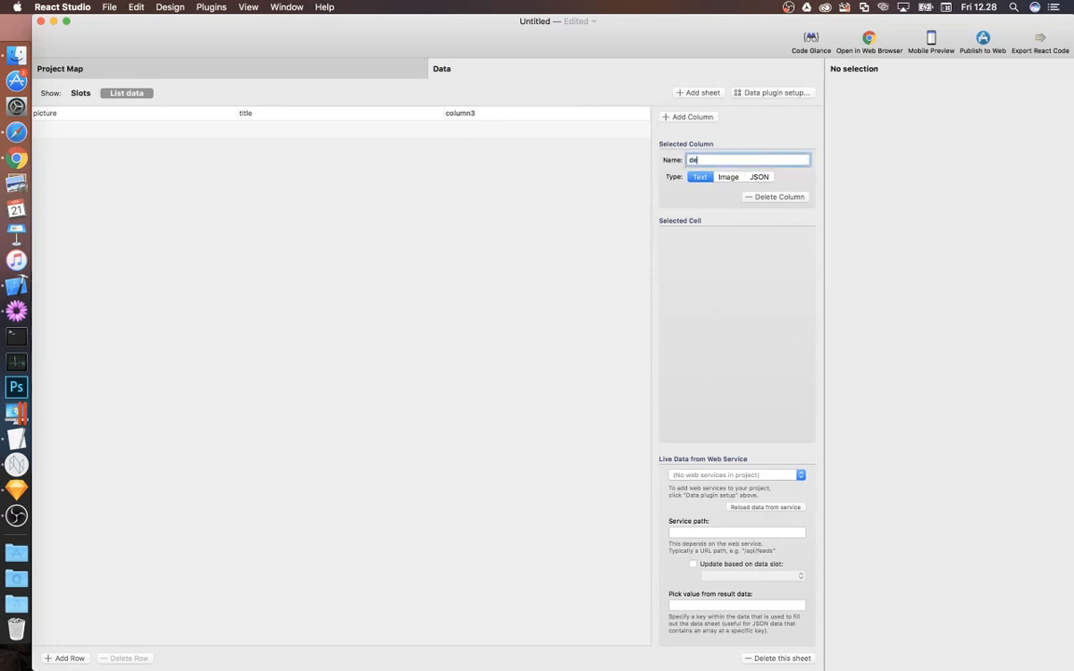
type("scription")
key("Return")
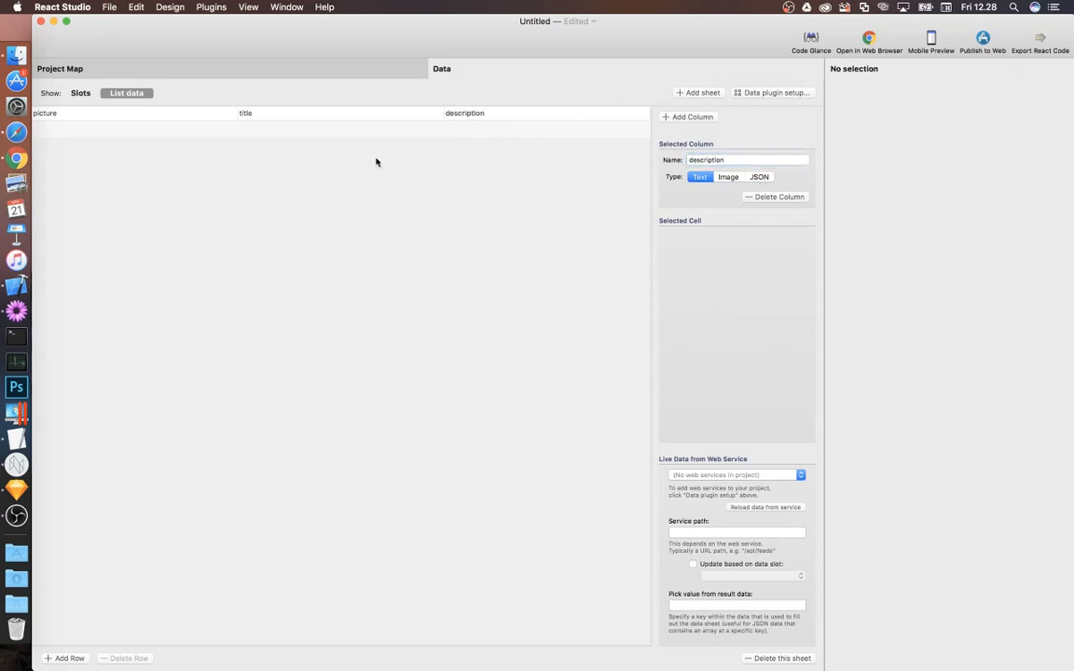
Add four more rows to the List data sheet
left_click(81, 658)
left_click(81, 658)
left_click(81, 658)
left_click(81, 658)
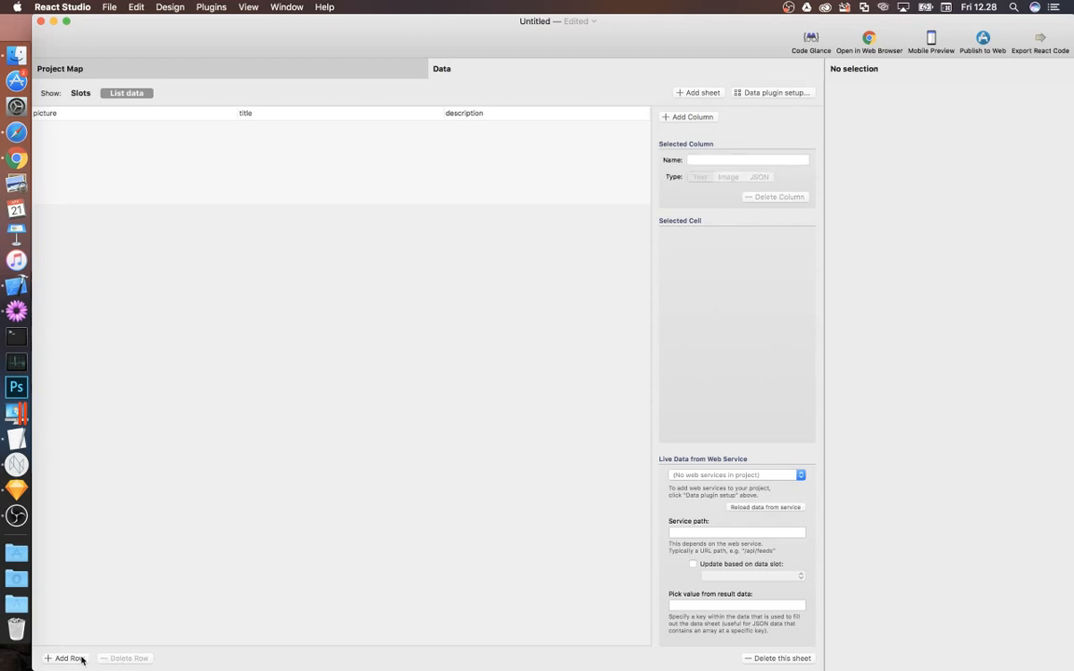
Load "lapland list pic 1.jpg" and "lapland list pic 2.jpg" into the picture cells of the first and second rows
left_click(80, 132)
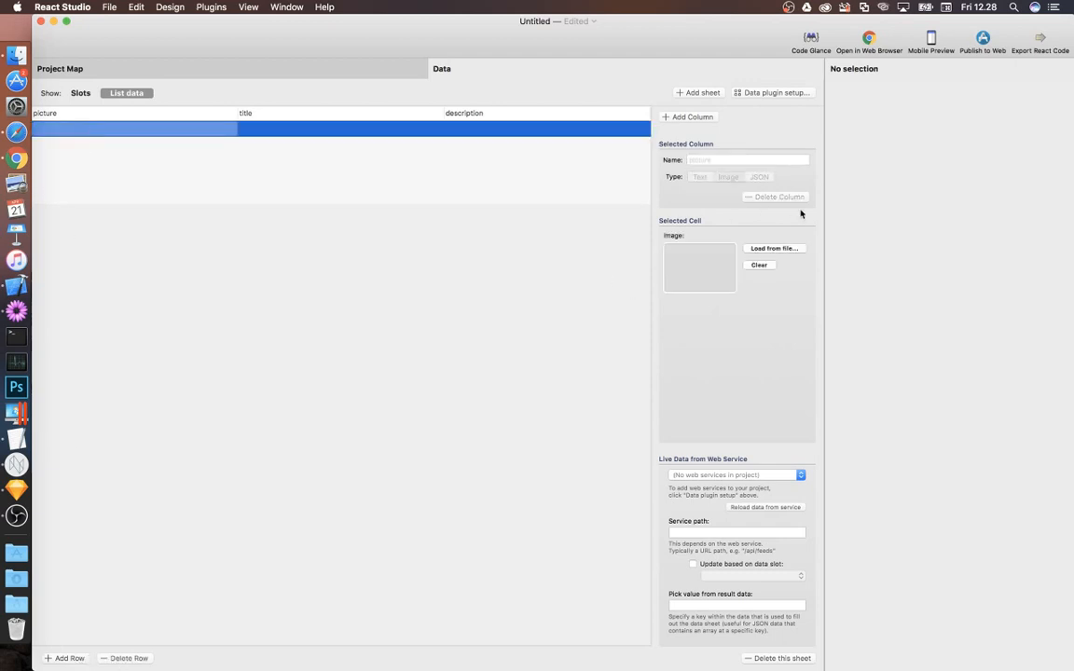
left_click(789, 249)
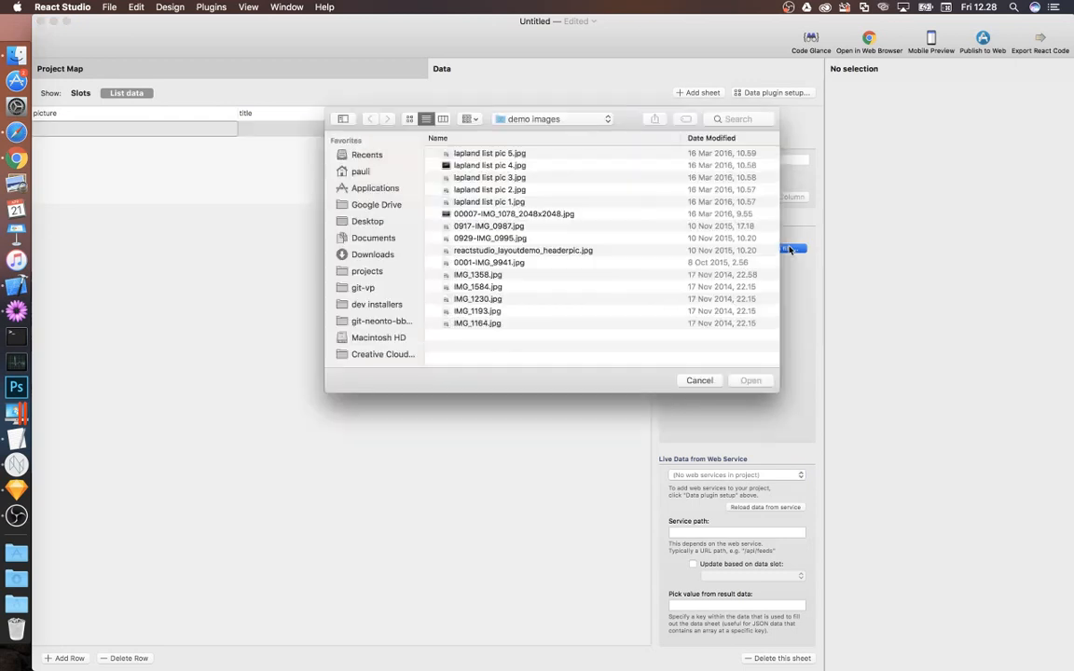
double_click(469, 203)
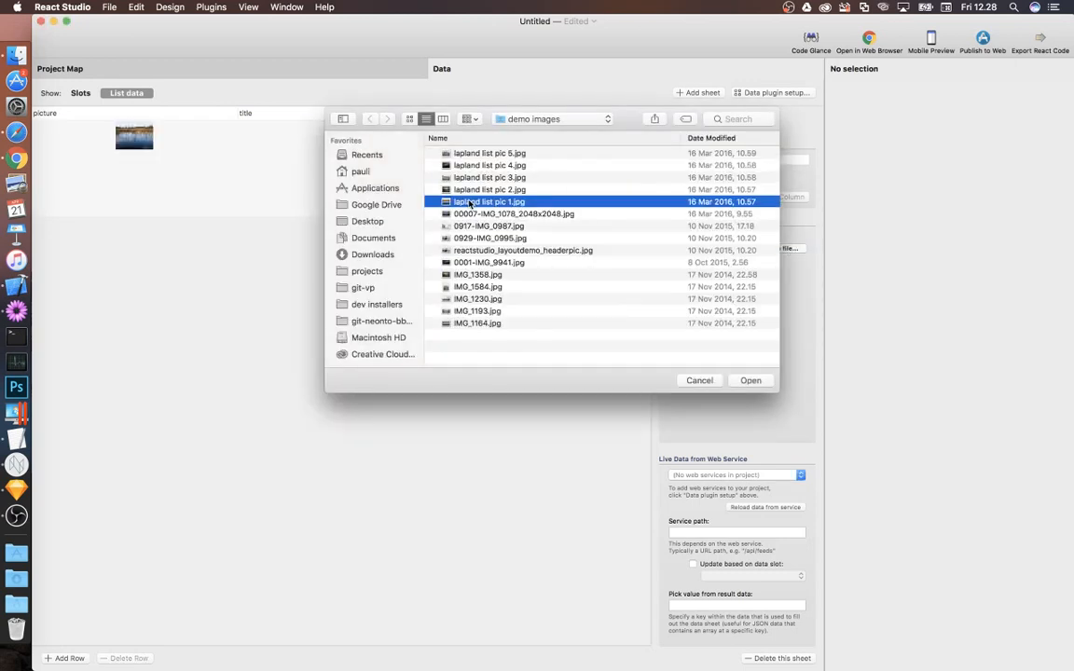
left_click(136, 160)
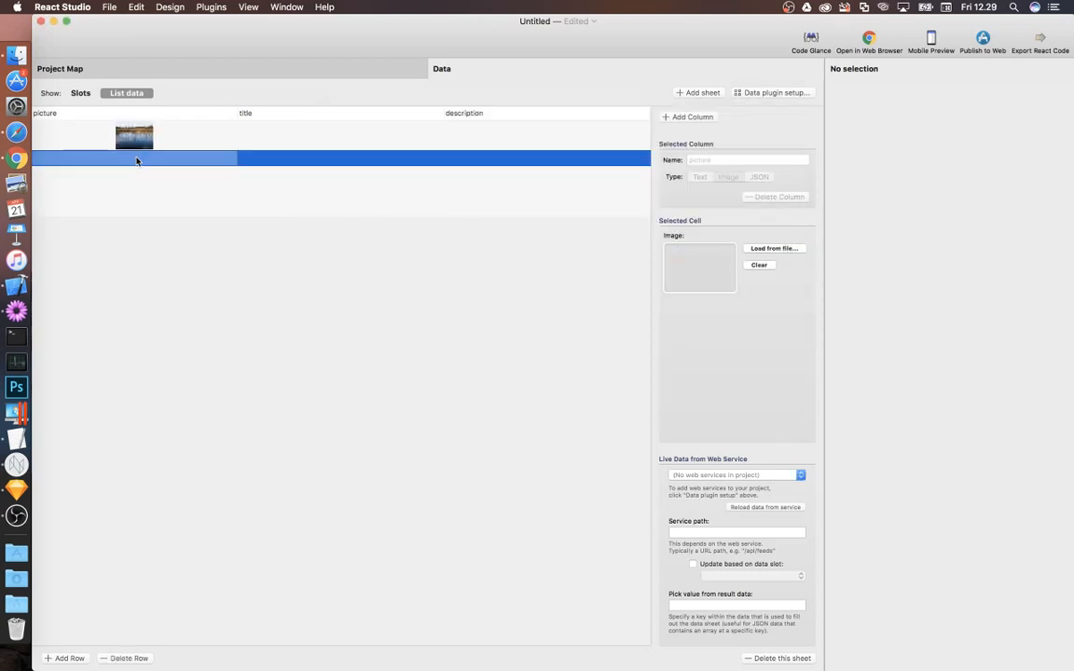
left_click(774, 249)
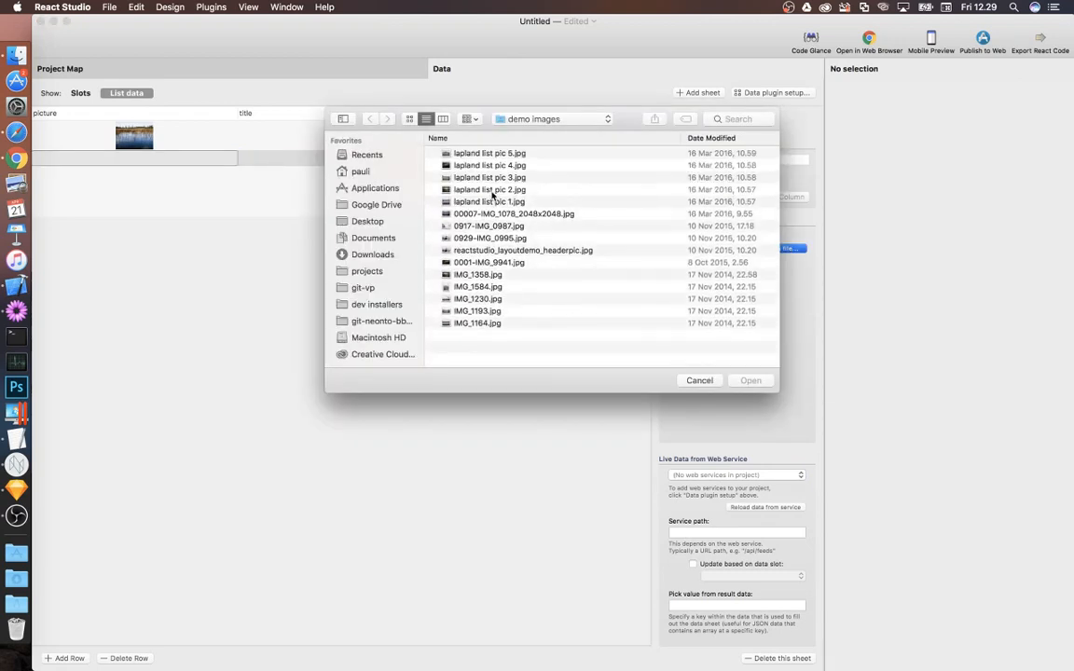
double_click(490, 202)
Load "lapland list pic 3.jpg", "lapland list pic 4.jpg" and "lapland list pic 5.jpg" into the picture cells of rows three to five
left_click(147, 193)
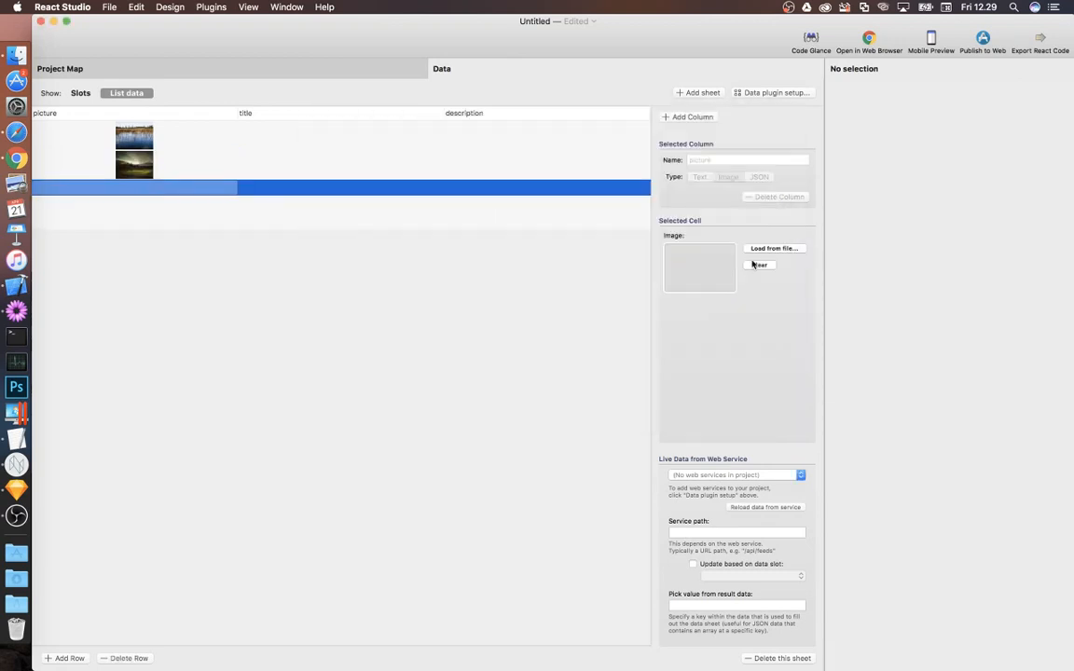
left_click(783, 249)
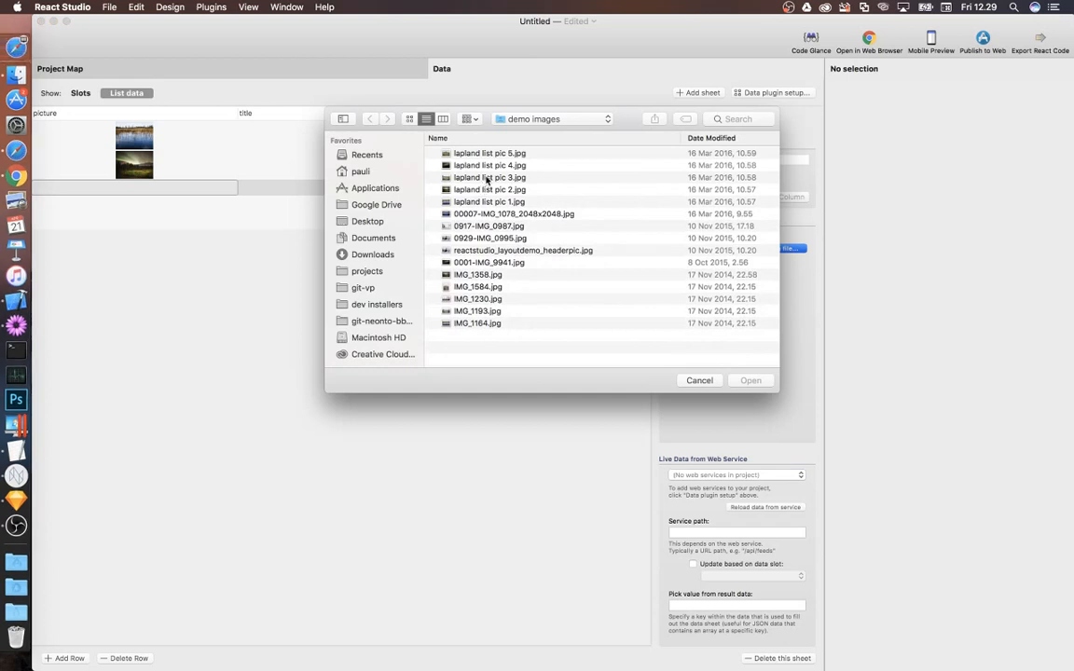
double_click(489, 177)
left_click(139, 217)
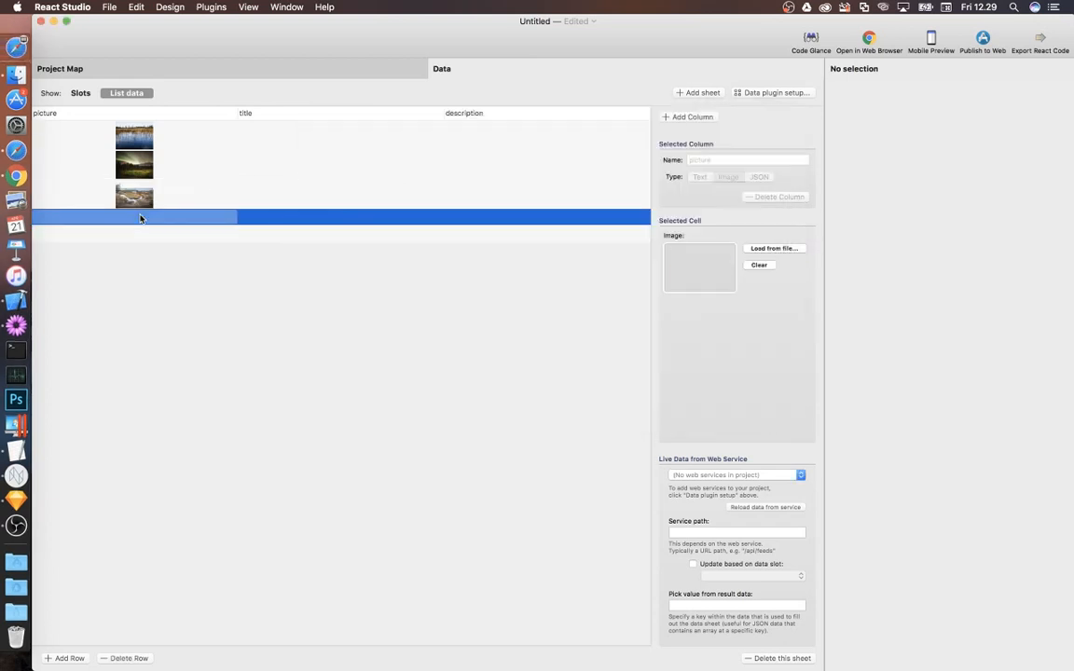
left_click(779, 248)
double_click(475, 165)
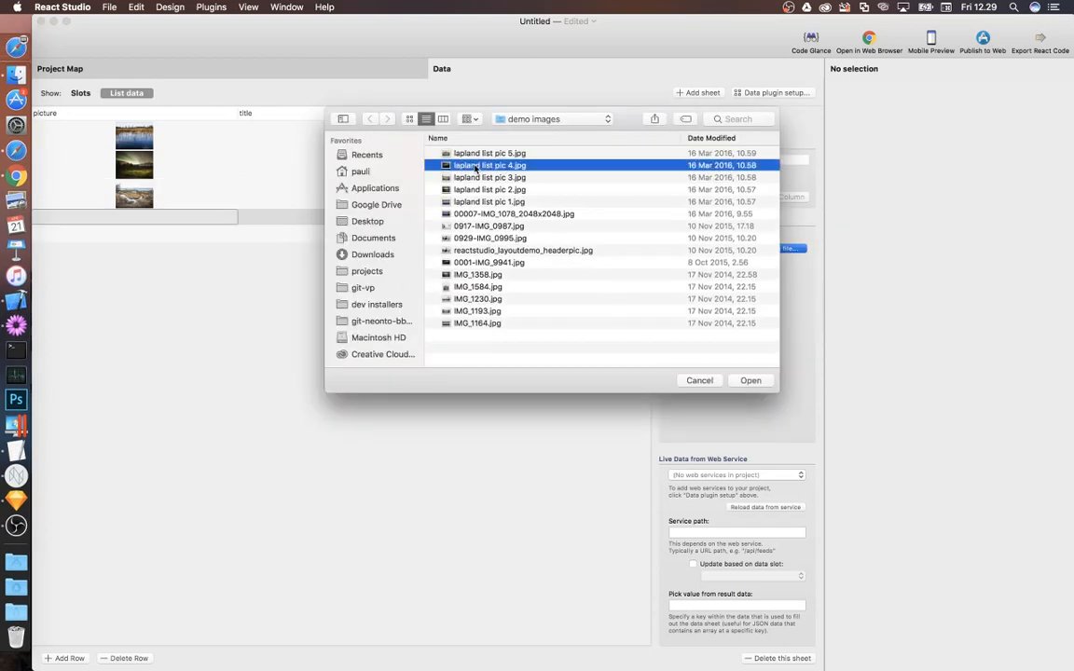
left_click(128, 248)
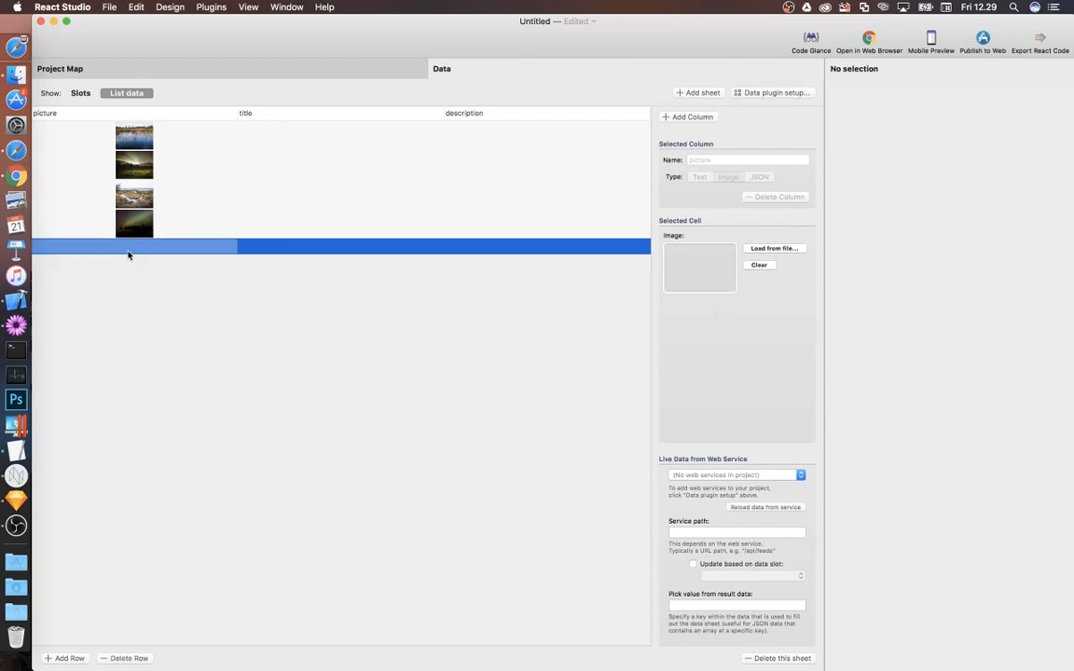
left_click(783, 248)
double_click(481, 153)
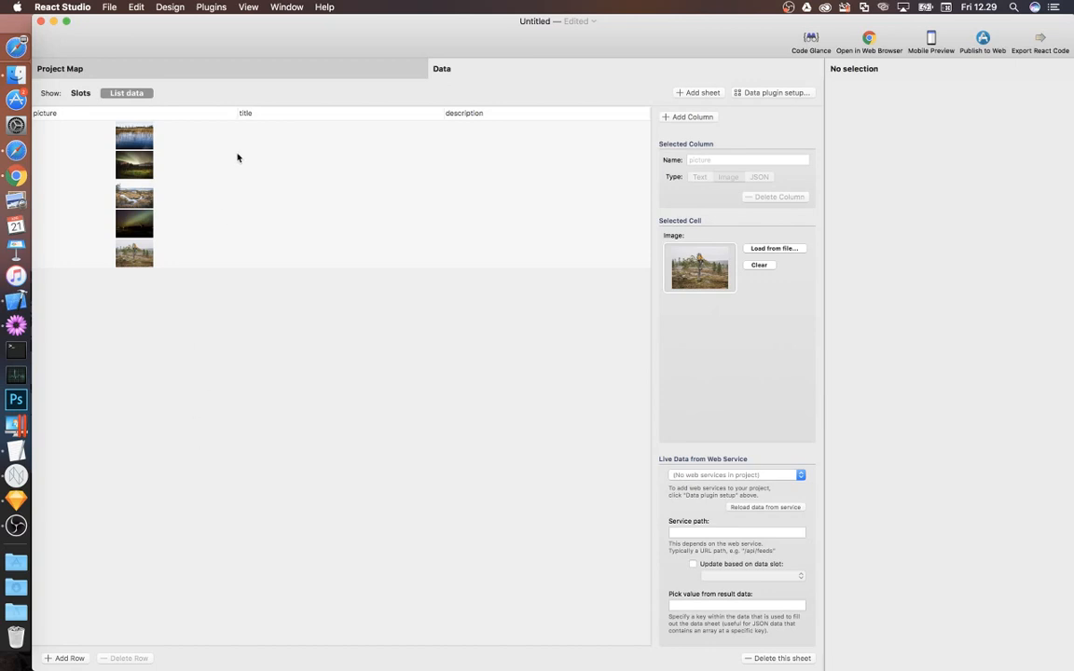
Enter the titles "Marsh walking" and "Aurora nights" in the first and second rows of the List data sheet
left_click(279, 127)
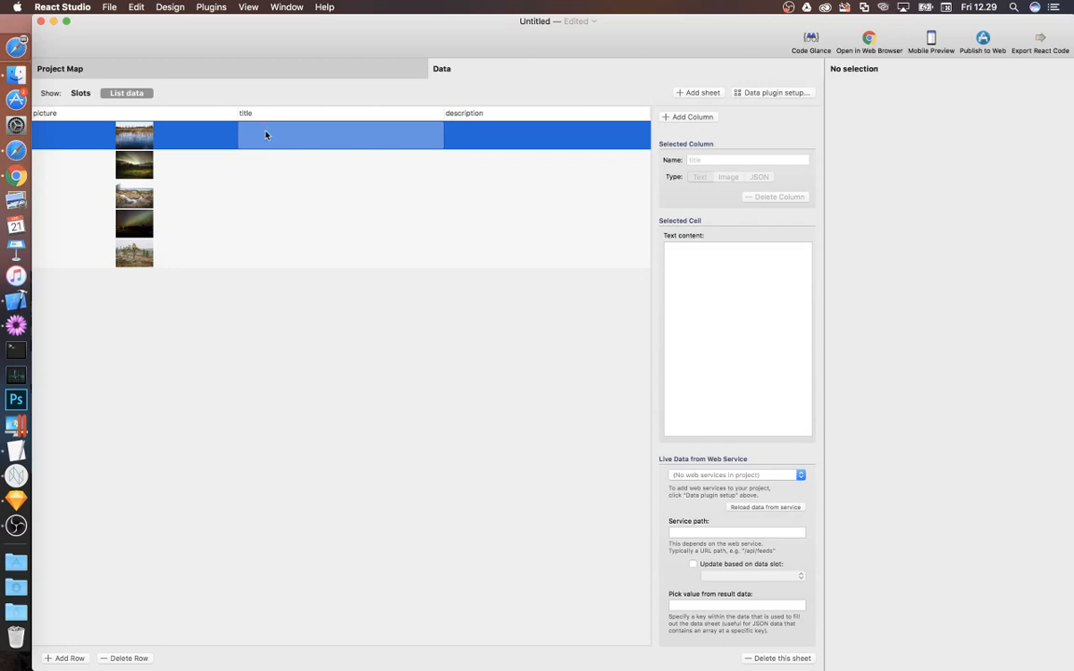
left_click(266, 135)
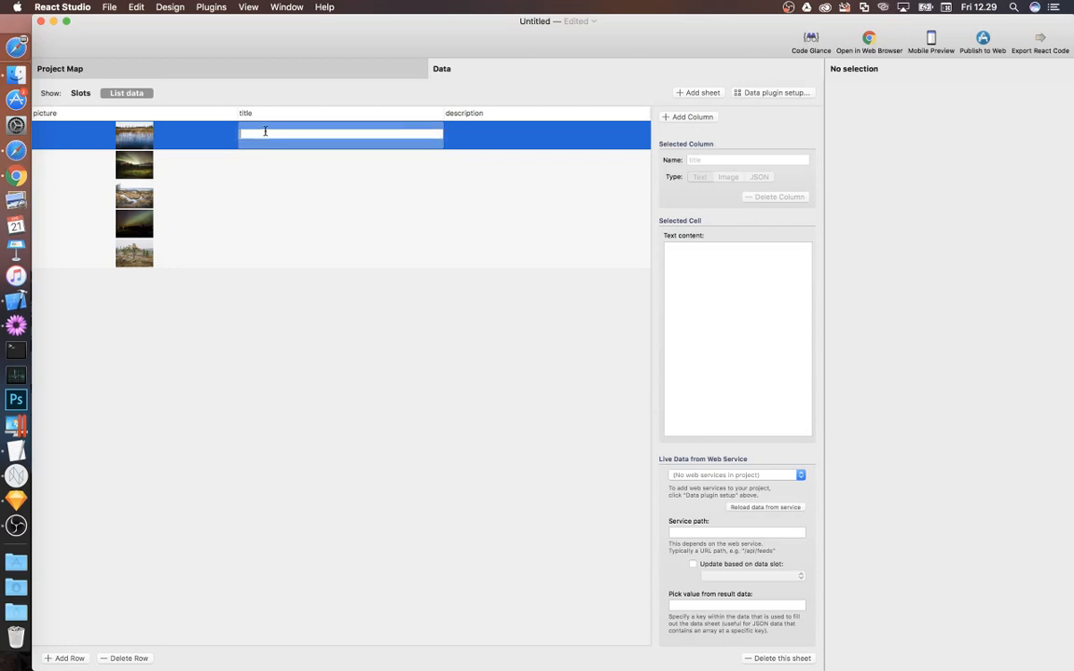
type("Marsh walking")
left_click(254, 167)
left_click(257, 164)
type("Au")
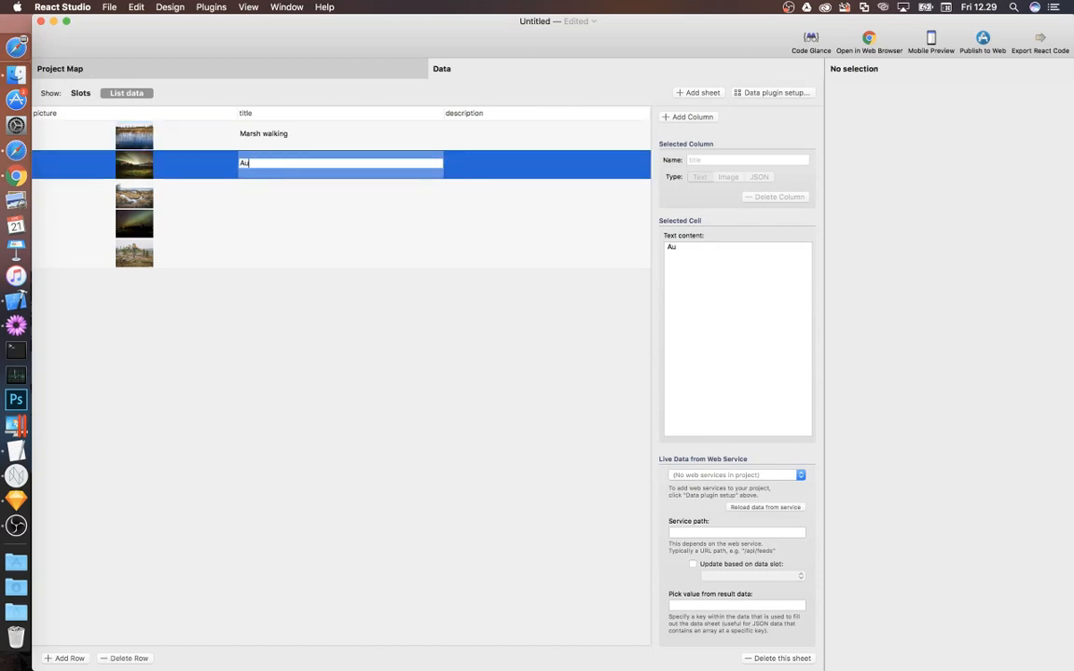
type("rora nights")
Enter the titles "Swamp creatures", "Clear night sky" and "Tree climbing" in rows three to five
left_click(265, 201)
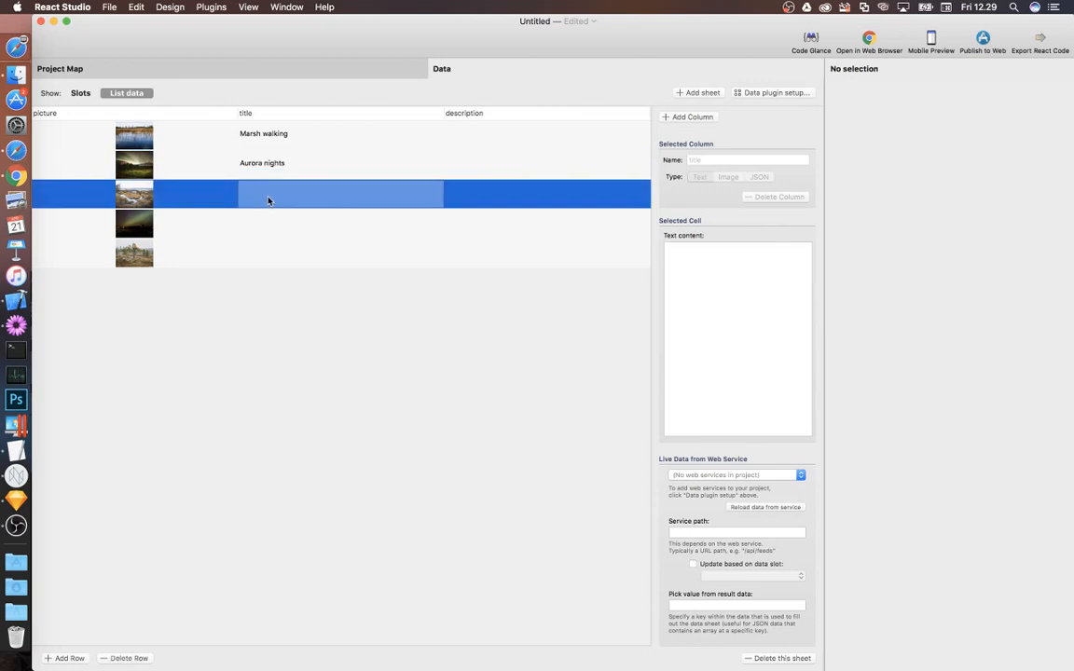
left_click(268, 196)
type("Swamp creatures")
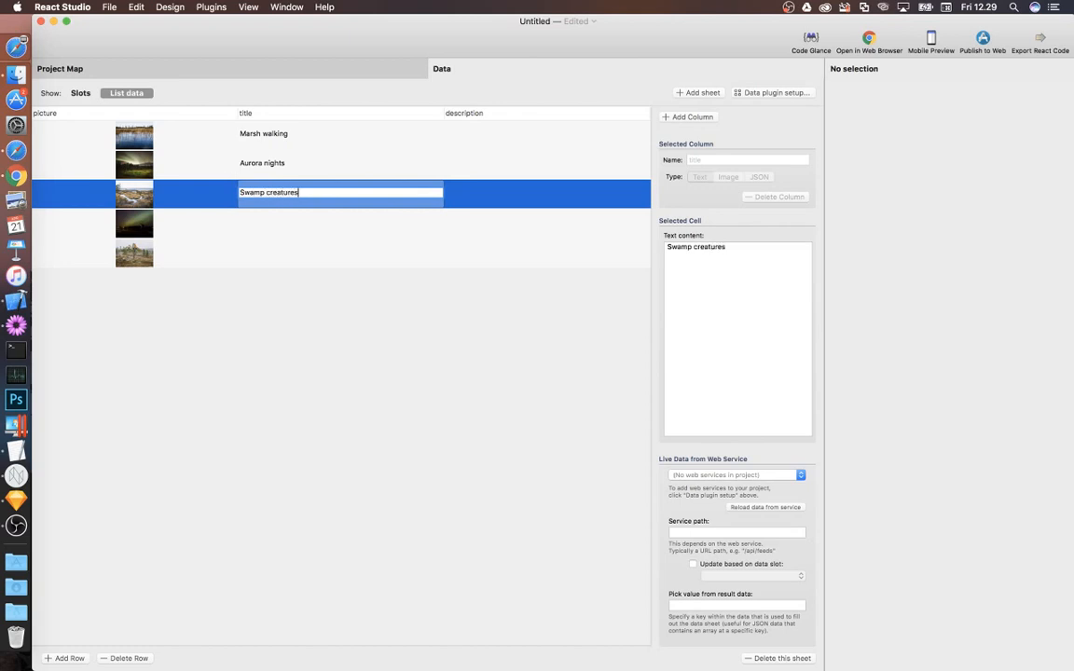
left_click(253, 220)
left_click(253, 222)
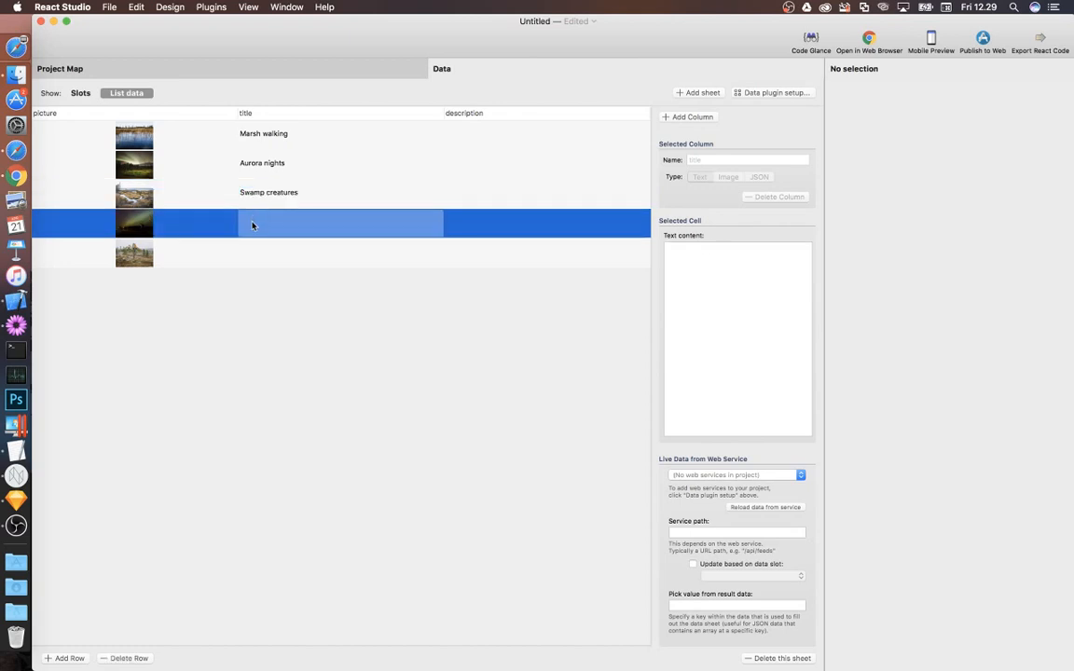
type("C")
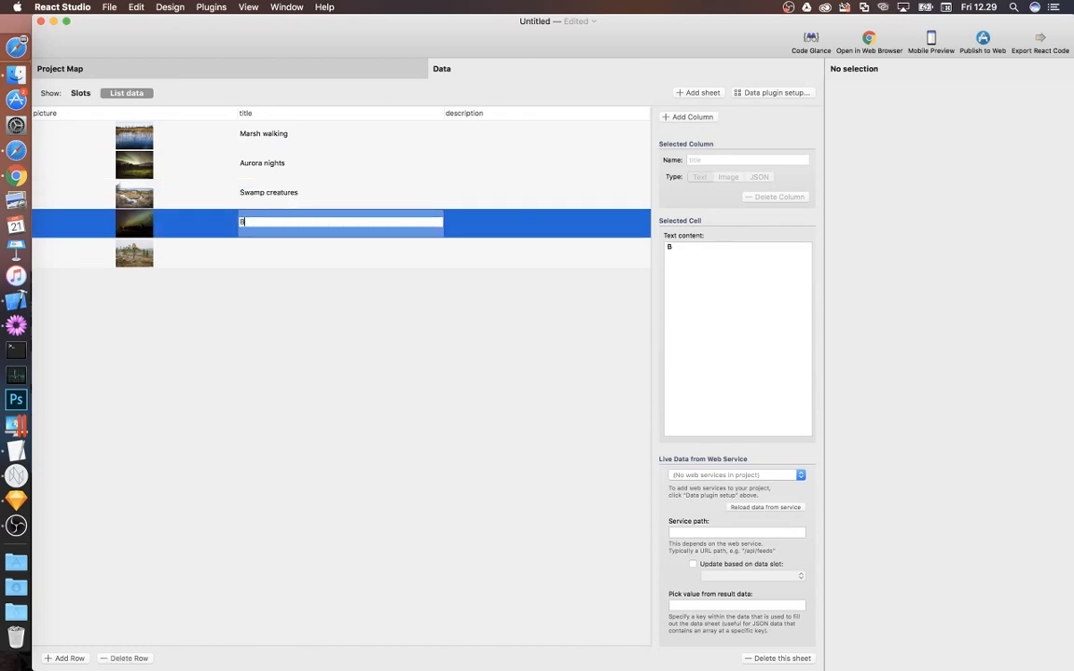
type("lear night sky")
left_click(253, 255)
left_click(244, 255)
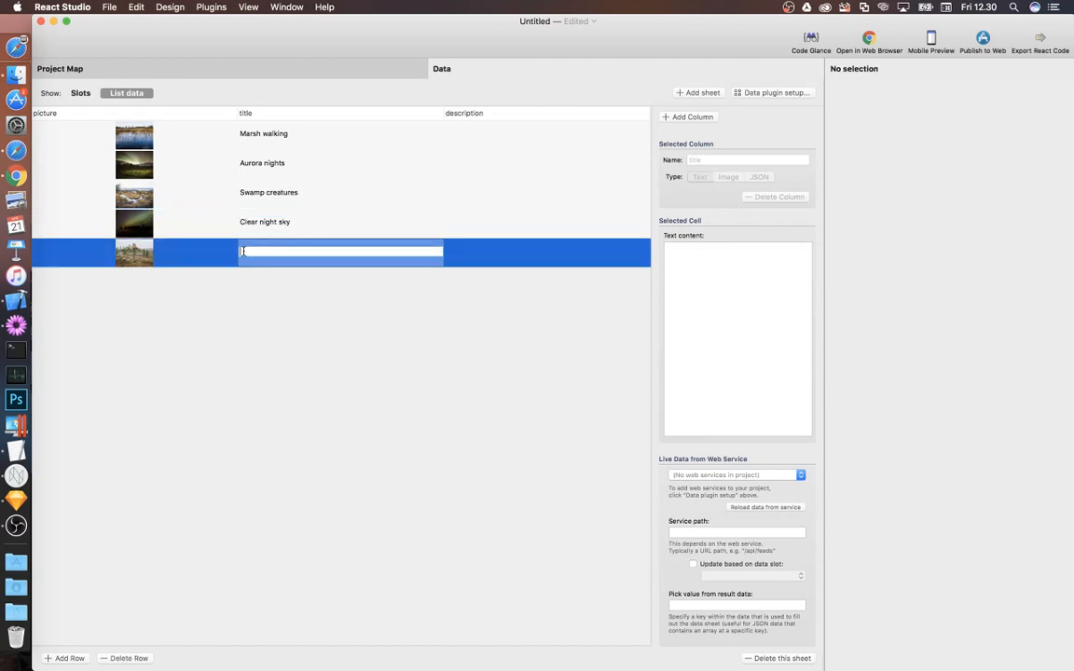
type("Tree climbing")
key("Return")
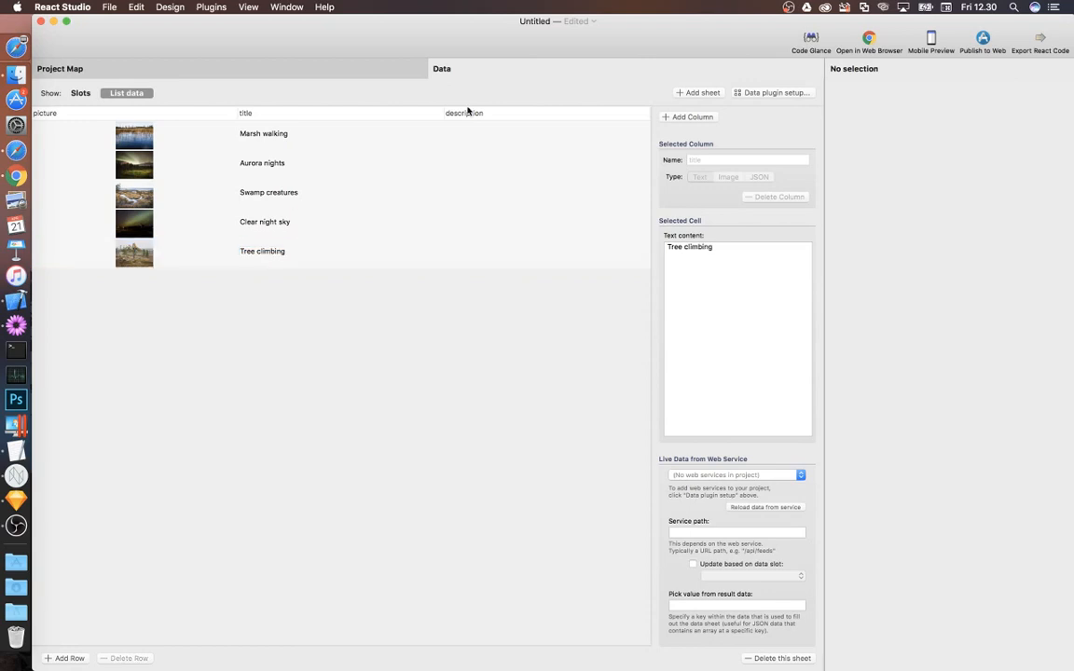
Switch to TextEdit and copy "Lorem ipsum dolor sit amet, consectetur adipisicing elit," from the placeholder text document
left_click(15, 449)
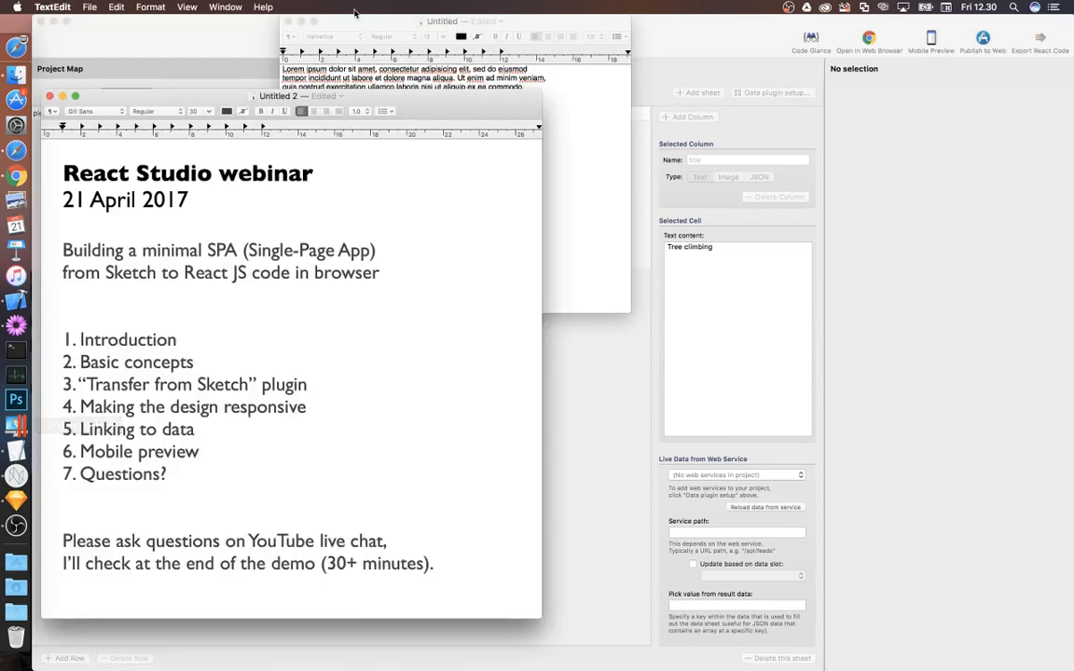
left_click(356, 21)
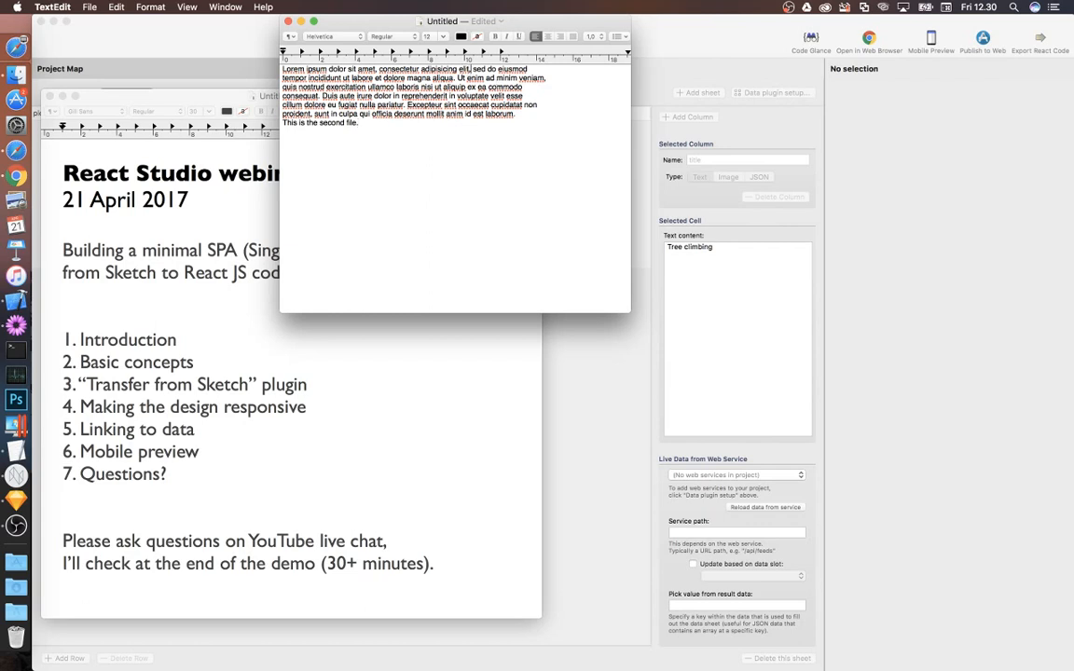
left_click_drag(471, 69, 283, 69)
key("super+c")
Back in React Studio, paste the copied text as the first row's description and only "consectetur adipisicing elit," as the second row's
left_click(689, 31)
left_click(492, 137)
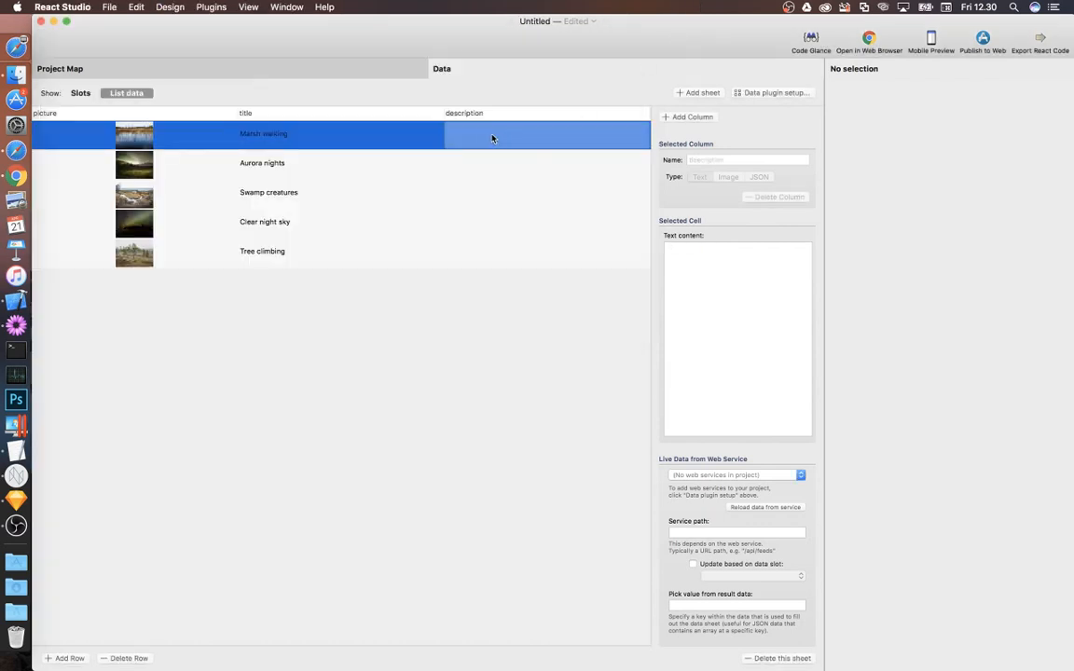
double_click(481, 139)
type("Lorem ipsum dolor sit amet, consectetur adipiscing elit,")
left_click(471, 169)
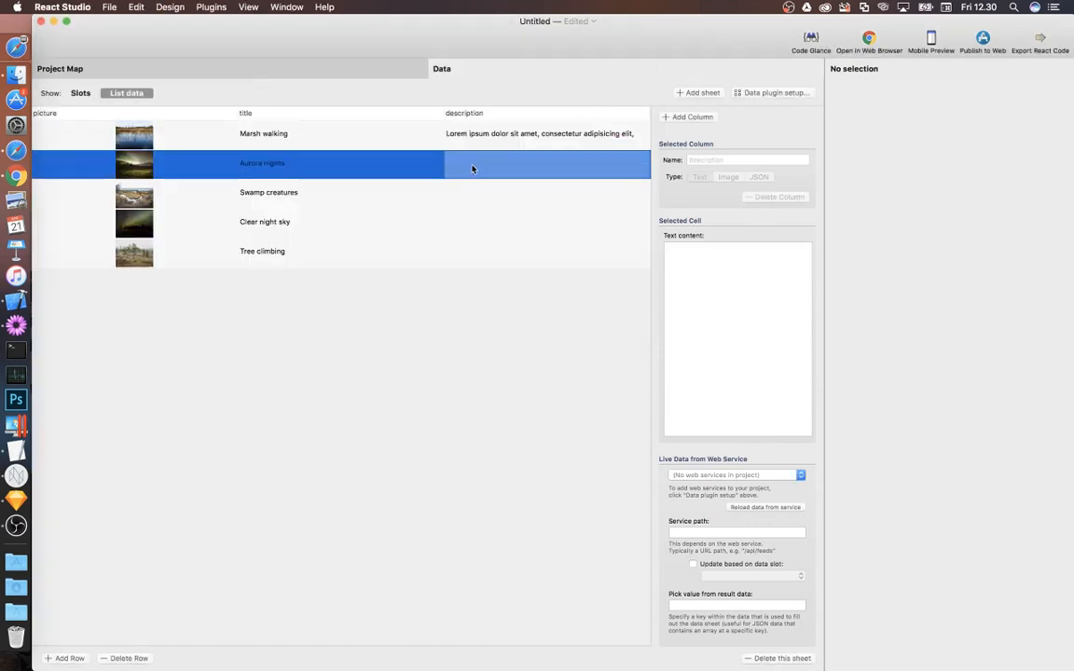
double_click(471, 169)
key("super+v")
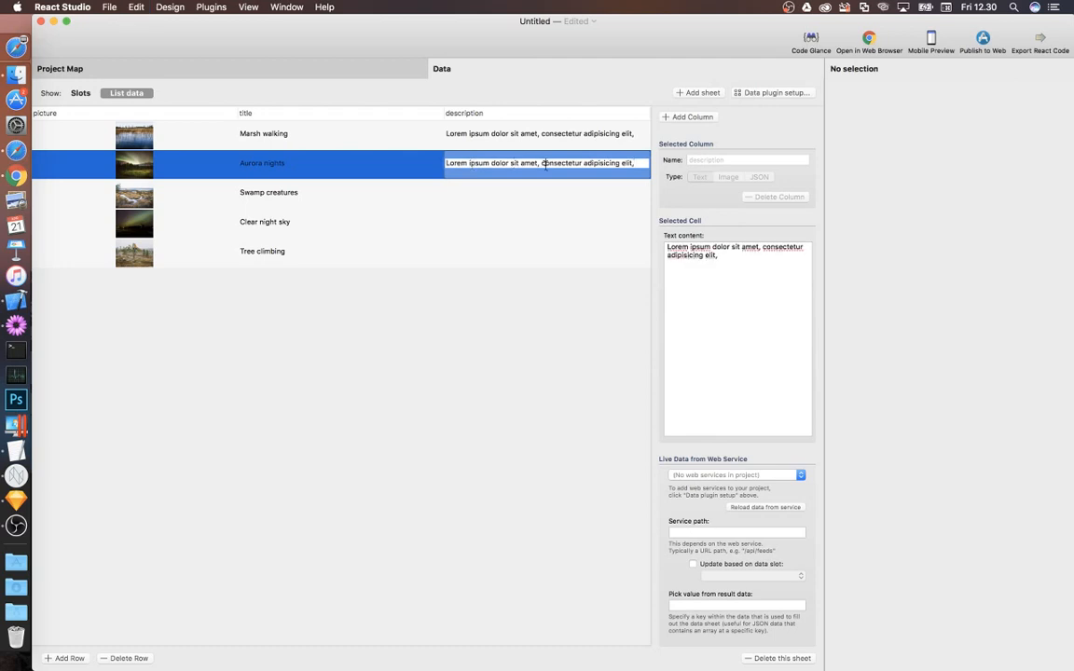
left_click_drag(543, 163, 447, 163)
key("BackSpace")
Paste the copied text as the Swamp creatures description and shorten it to "Lorem ipsum dolor sit amet" for Clear night sky
left_click(522, 199)
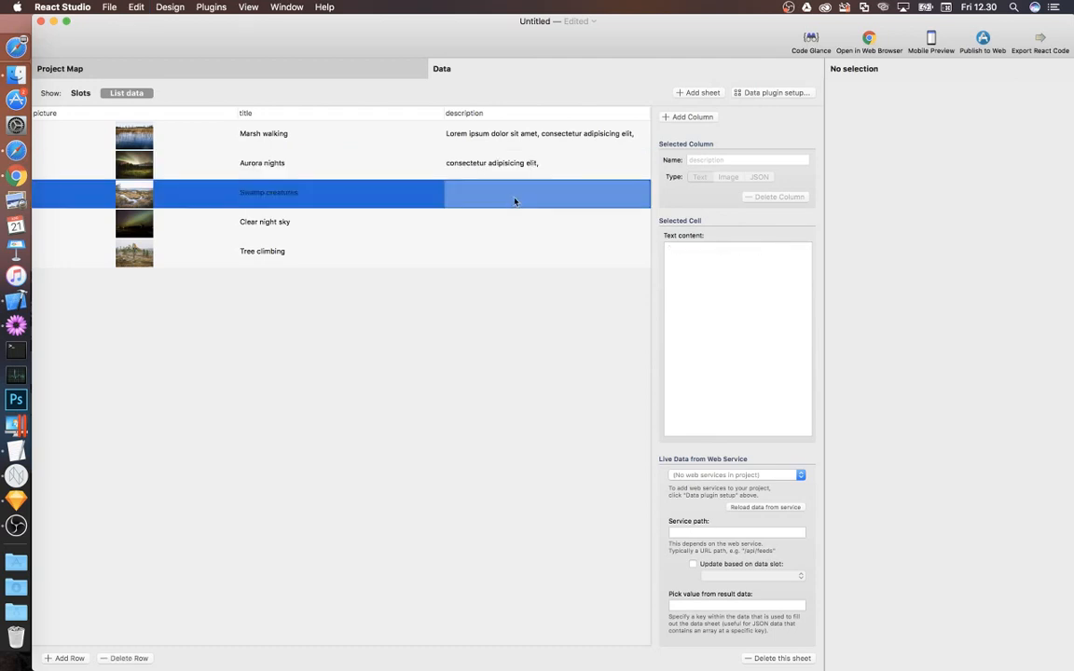
double_click(515, 198)
key("super+v")
left_click(483, 235)
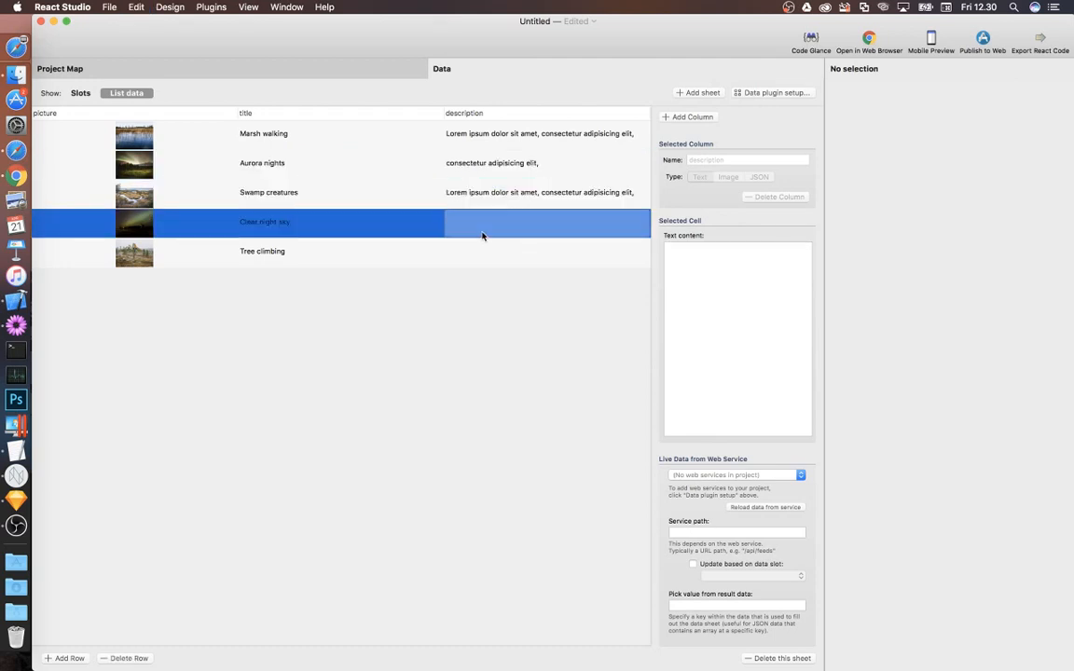
double_click(486, 225)
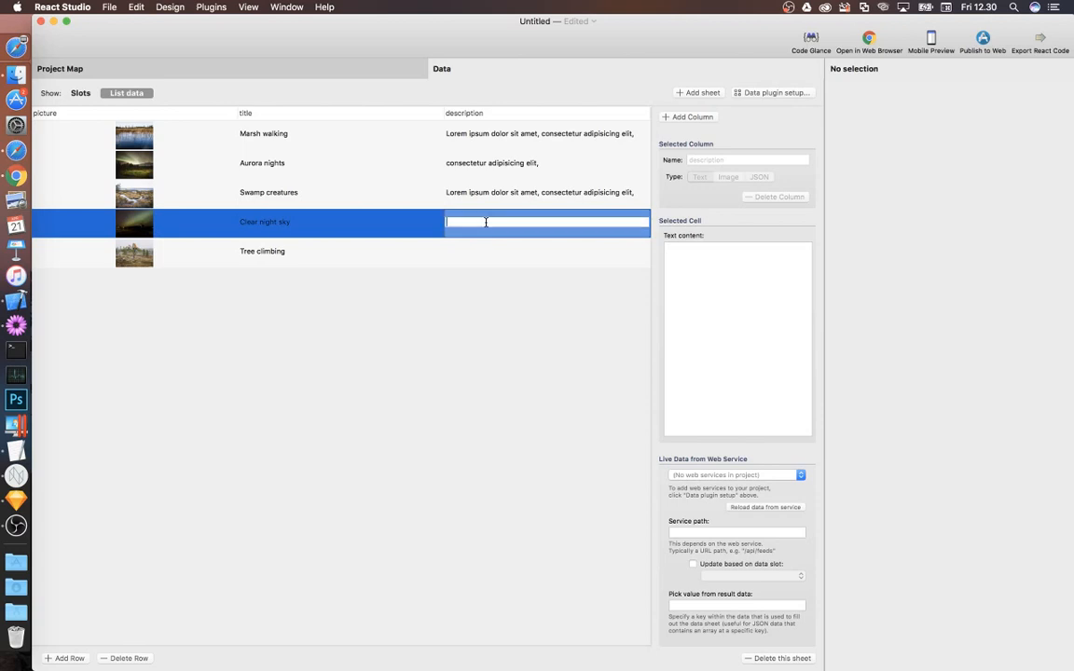
key("super+v")
left_click_drag(537, 222, 643, 222)
key("BackSpace")
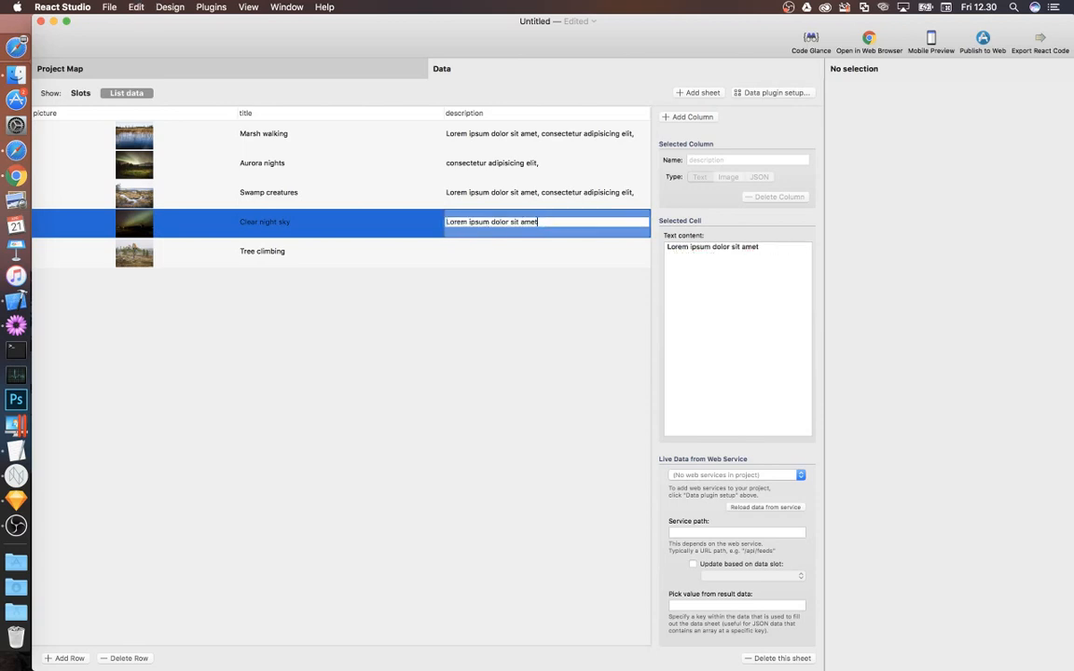
Paste the copied text as the Tree climbing description and replace its final comma with a period
left_click(501, 252)
double_click(500, 250)
key("super+v")
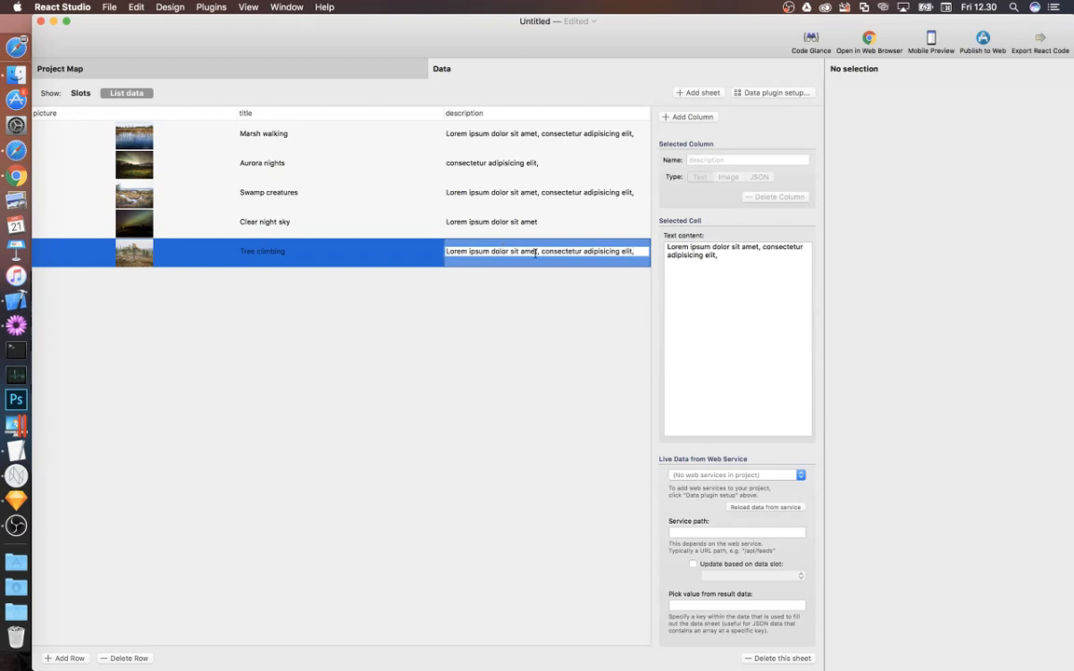
key("BackSpace")
type(".")
left_click(482, 323)
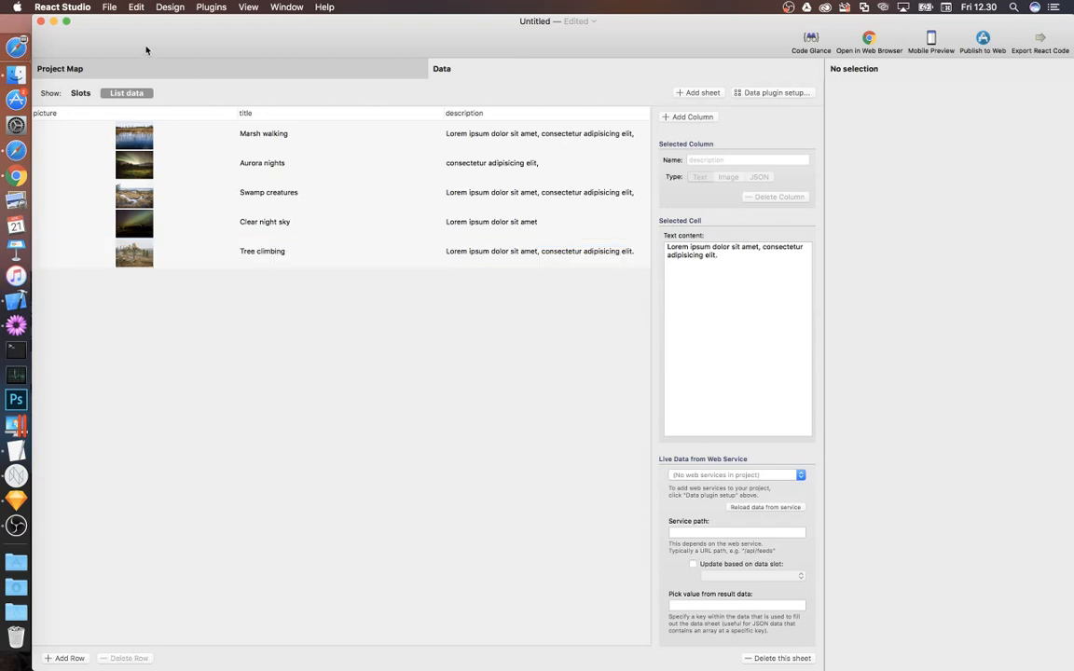
Open the Adventures screen from the project map and delete its listitem component
left_click(61, 70)
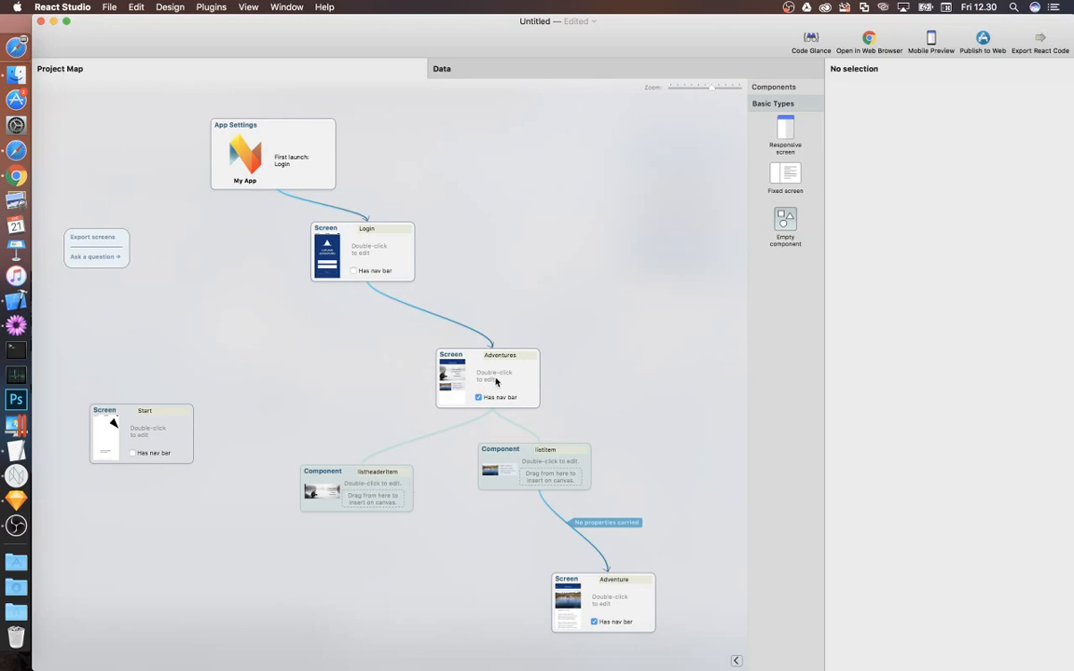
double_click(497, 379)
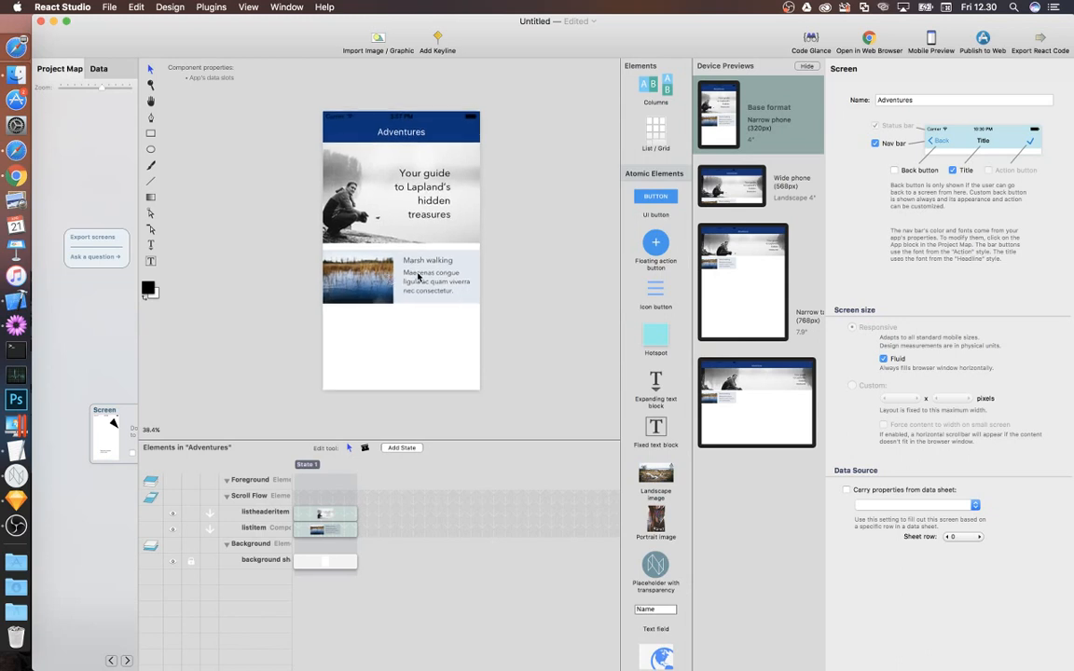
left_click(417, 277)
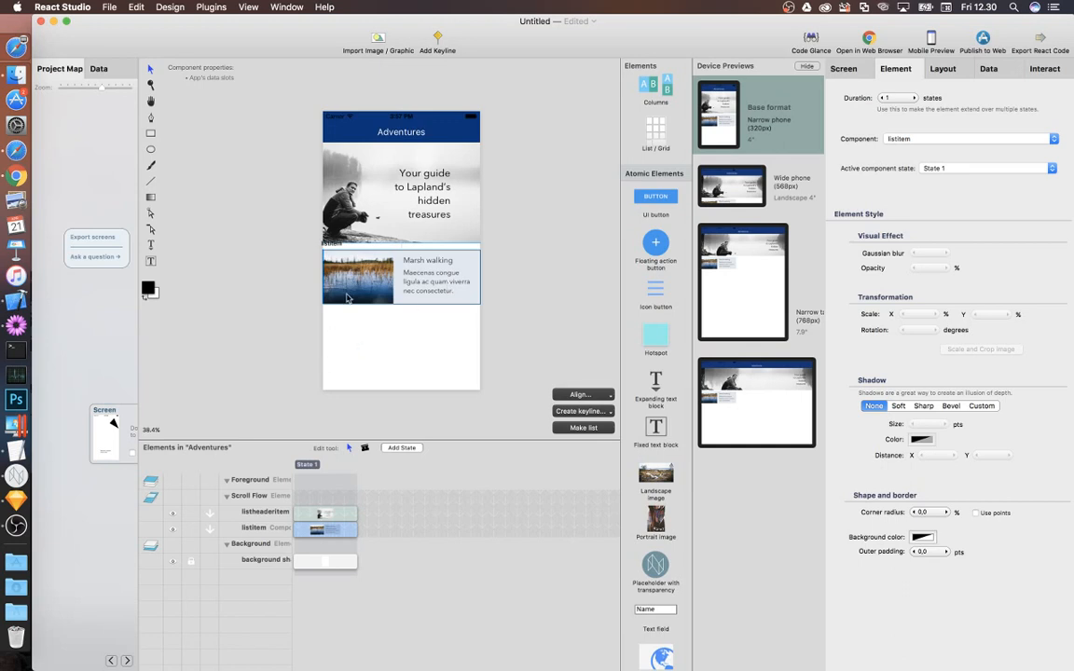
key("Delete")
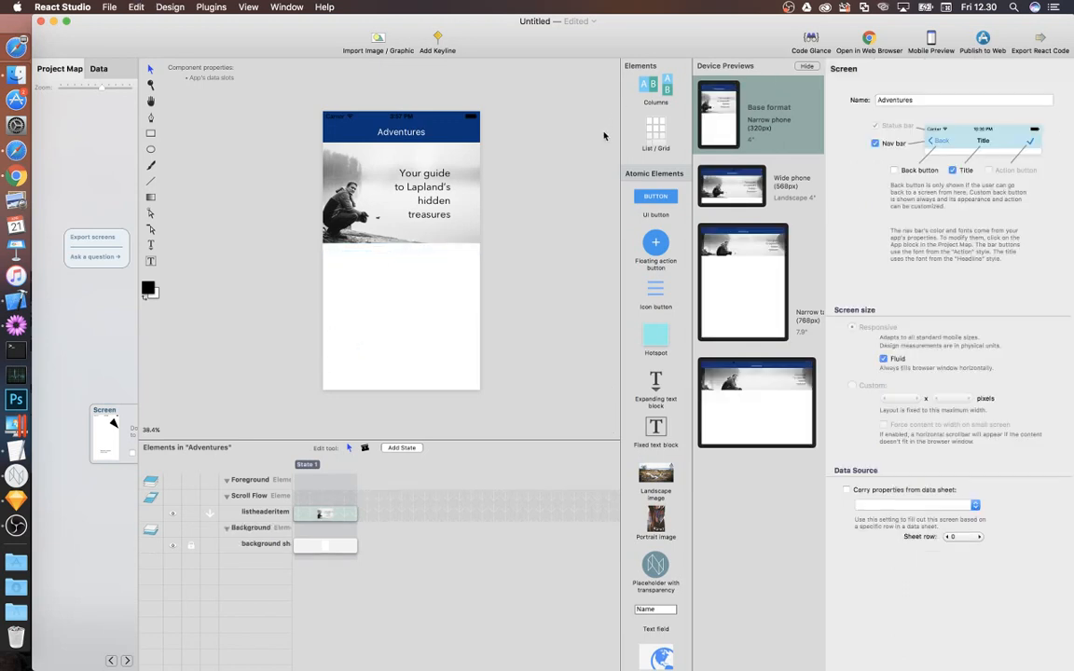
Add a List / Grid element below the header, align its right edge to the screen and move it up to a top offset of about 9.6 points
scroll(644, 130, "up", 2)
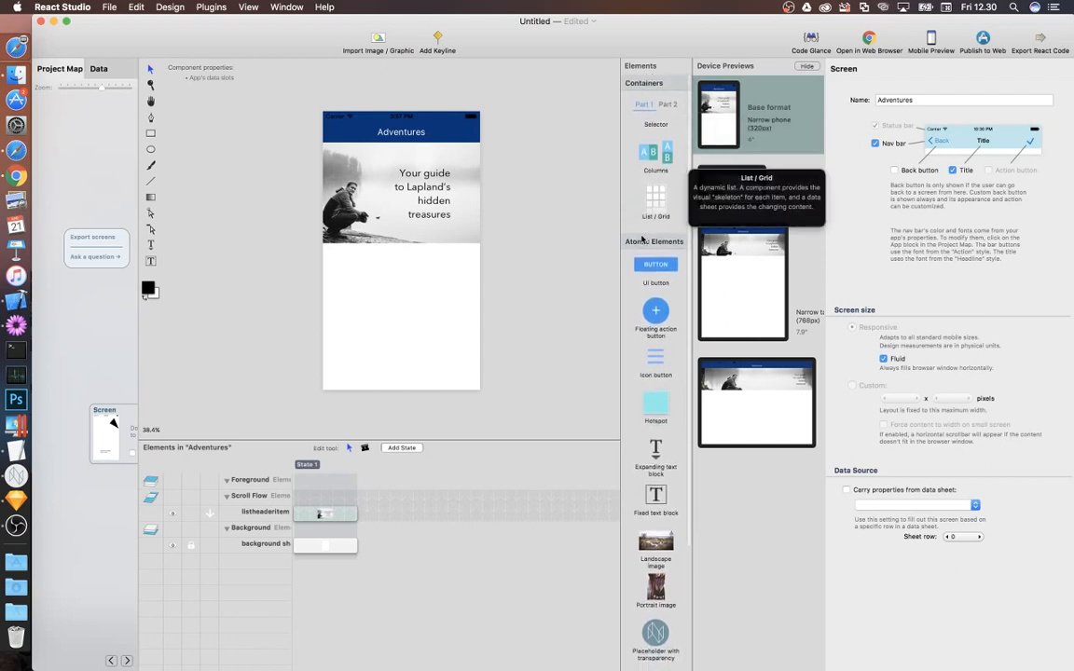
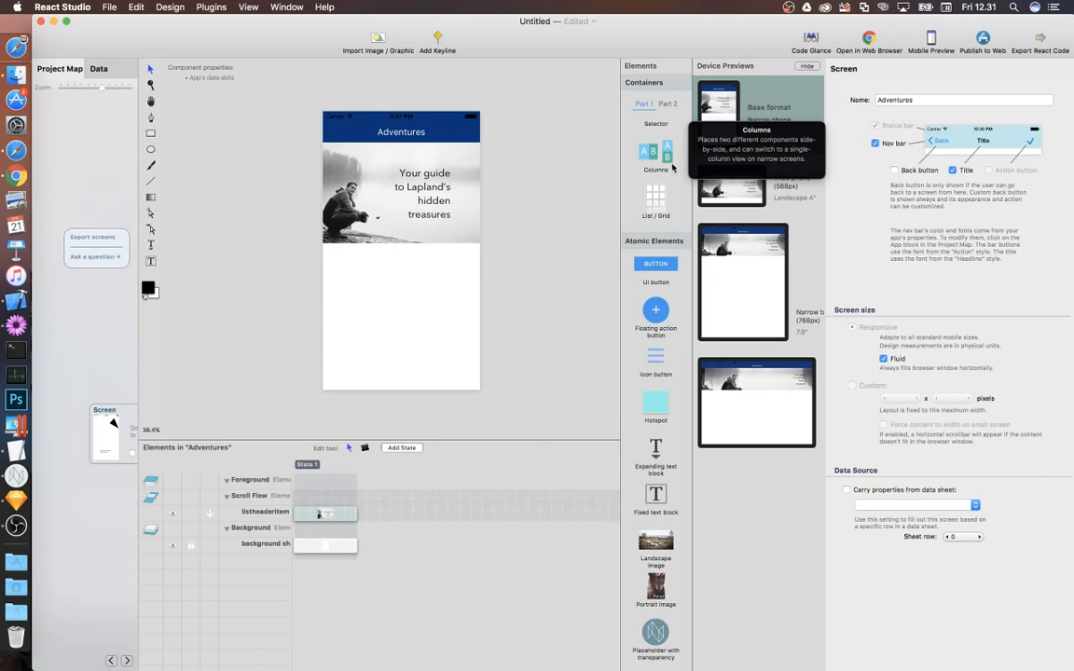
left_click_drag(656, 201, 382, 269)
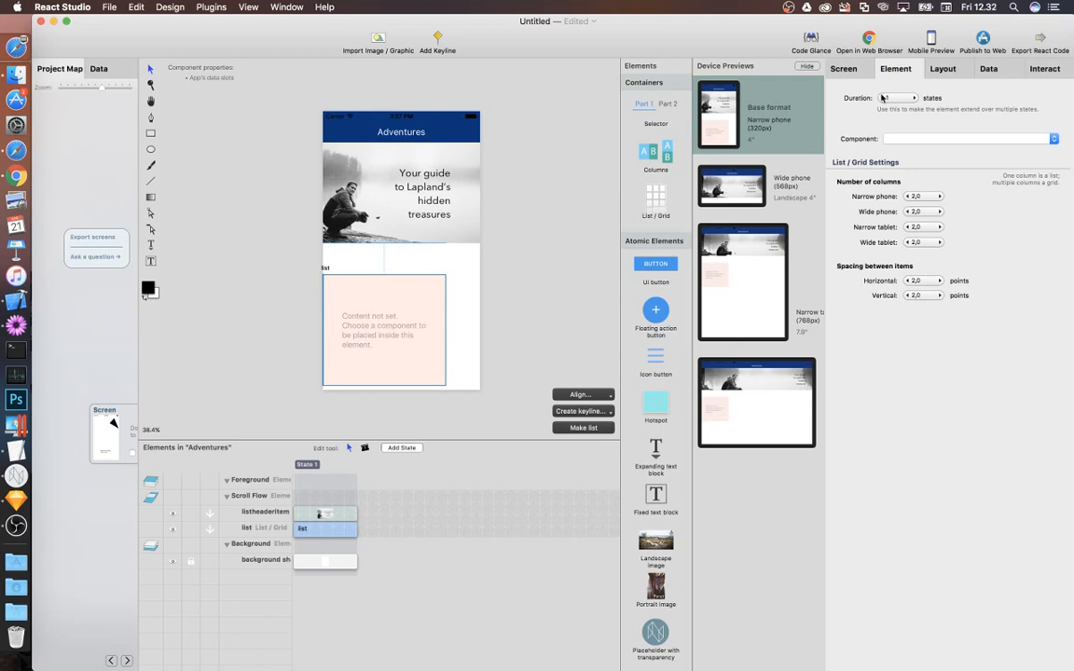
left_click(943, 72)
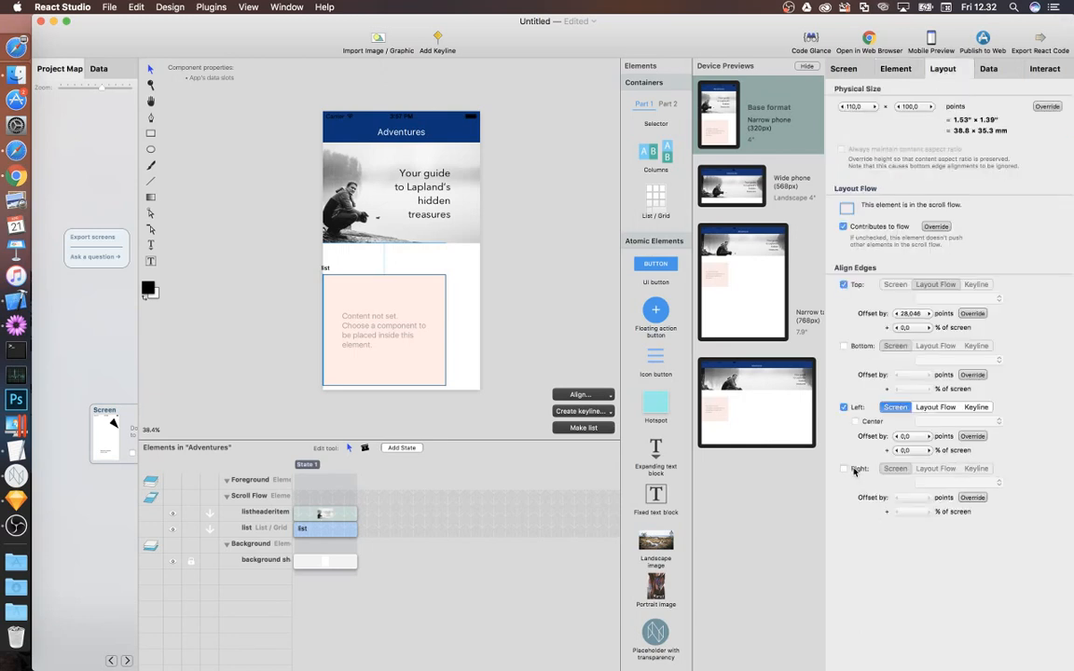
left_click(851, 469)
left_click_drag(412, 347, 414, 321)
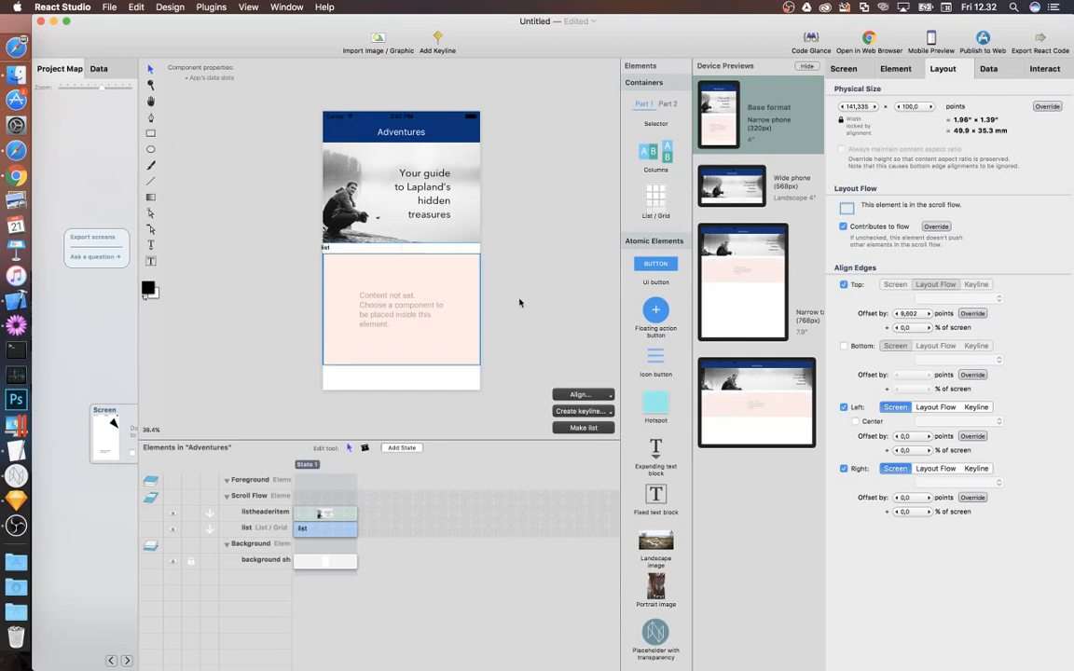
Set listitem as the component shown inside the list element and dismiss the data source notice
left_click(896, 69)
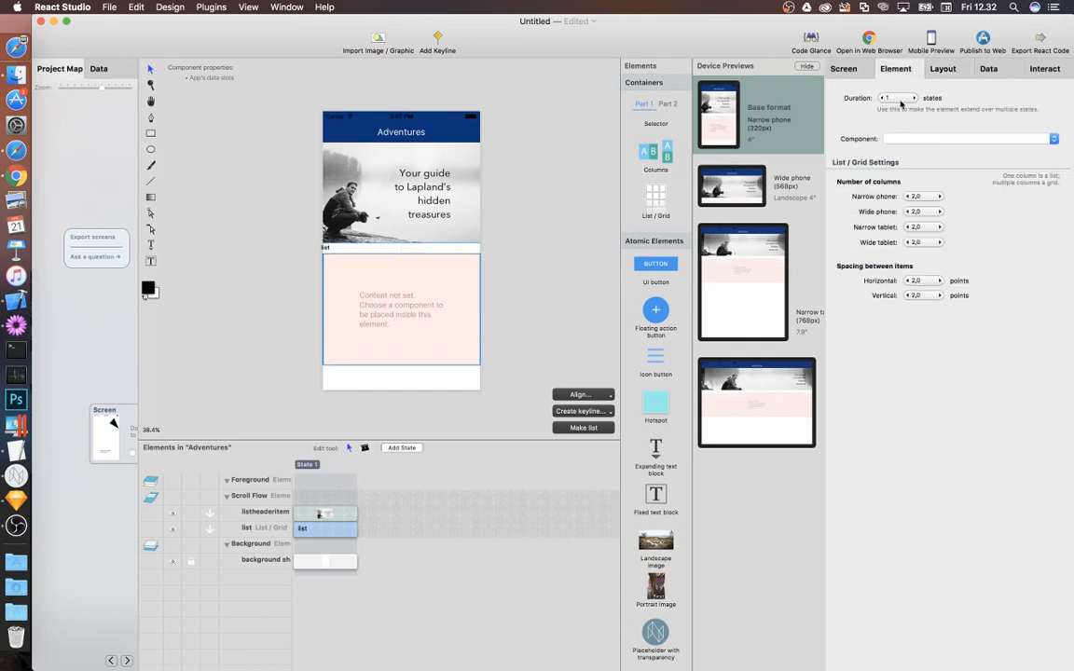
left_click(900, 139)
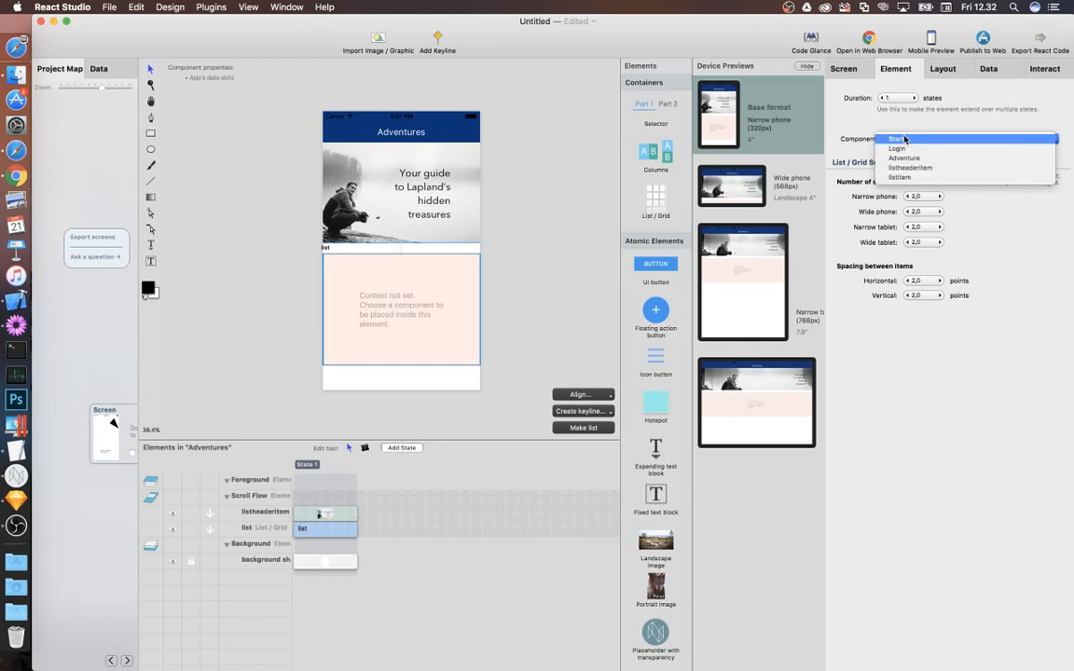
left_click(899, 177)
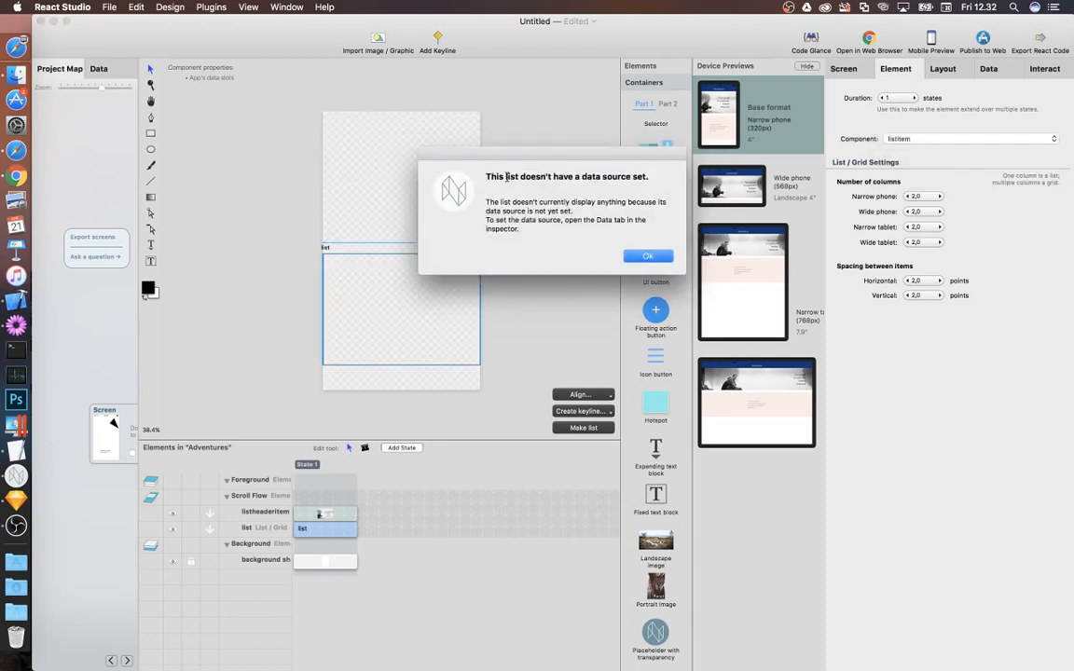
key("Return")
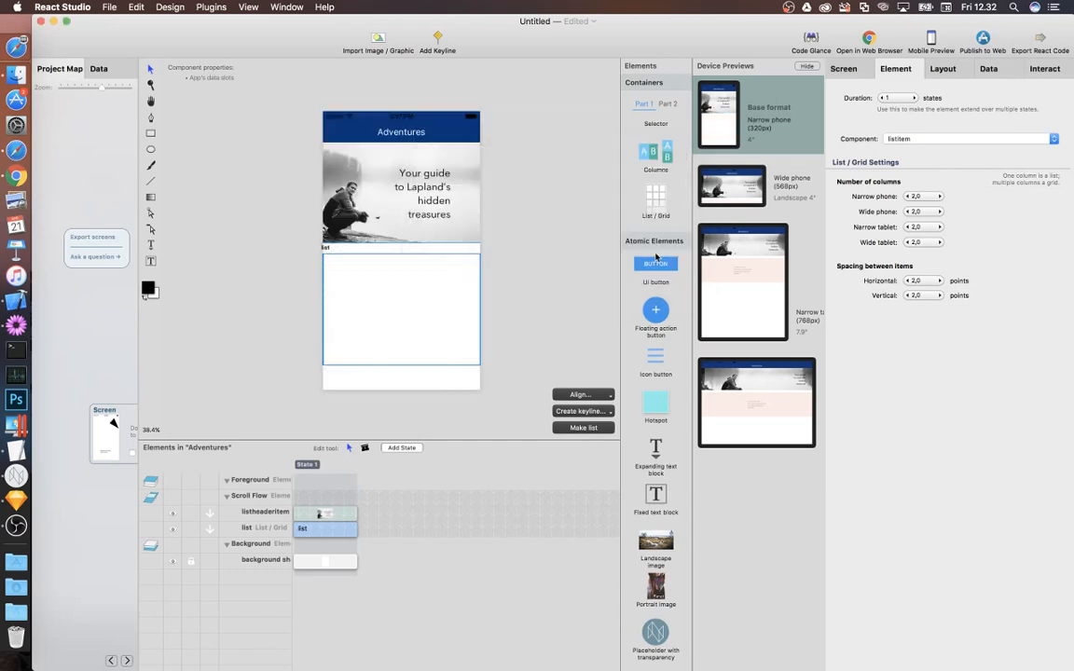
Make the list element carry its properties from the List data sheet
left_click(984, 67)
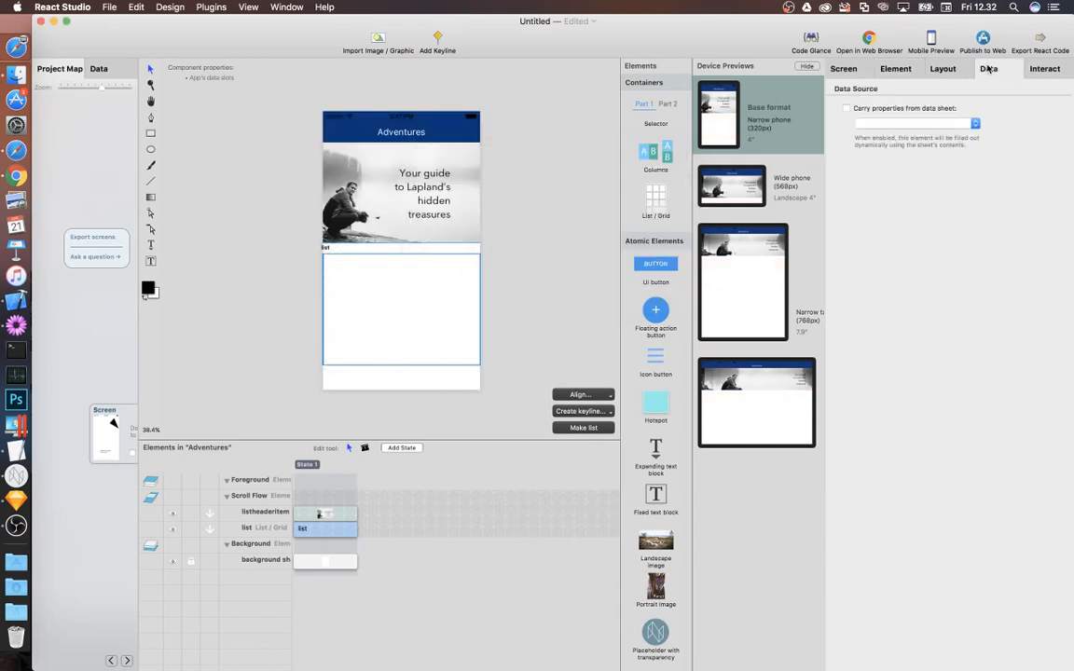
left_click(873, 109)
left_click(882, 124)
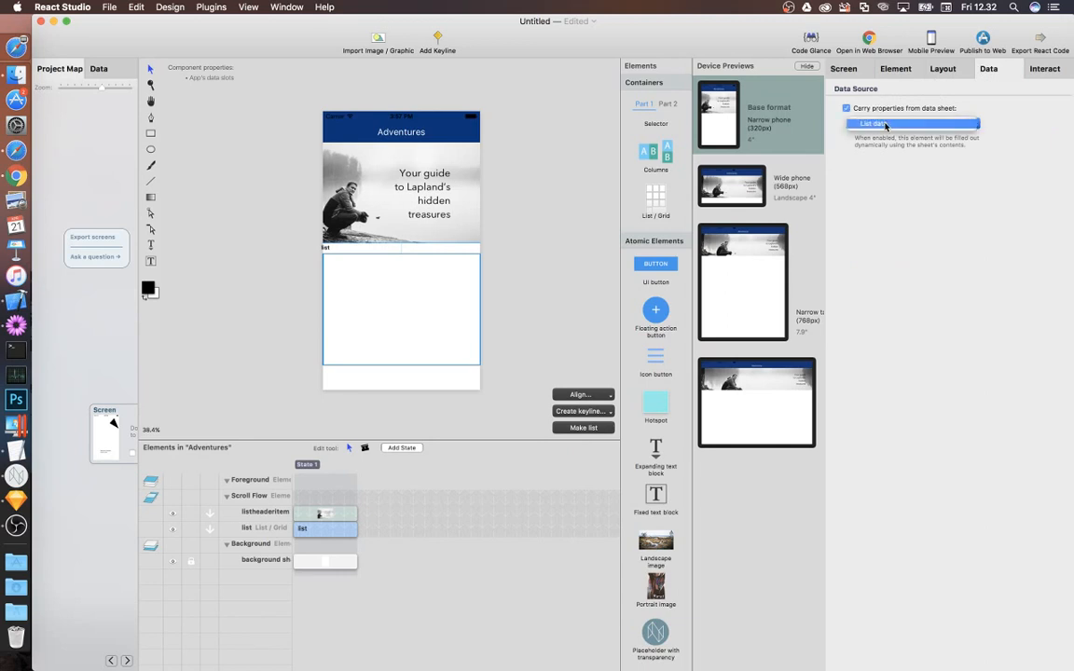
left_click(884, 125)
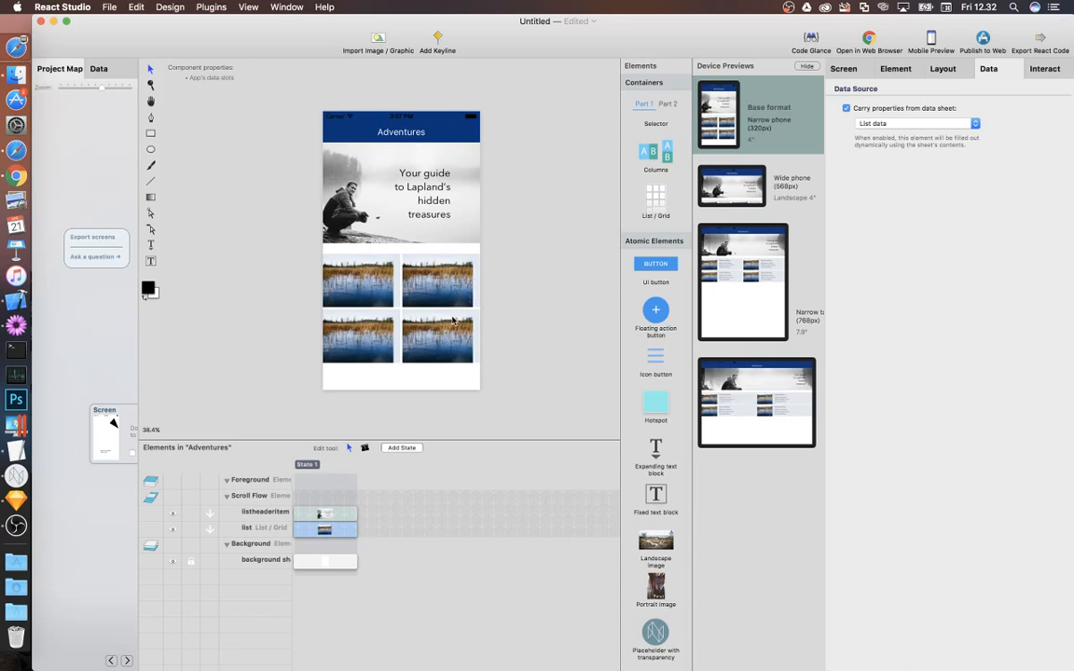
Set the list's number of columns to 1 for phones, starting from the narrow phone format
left_click(410, 289)
left_click(896, 69)
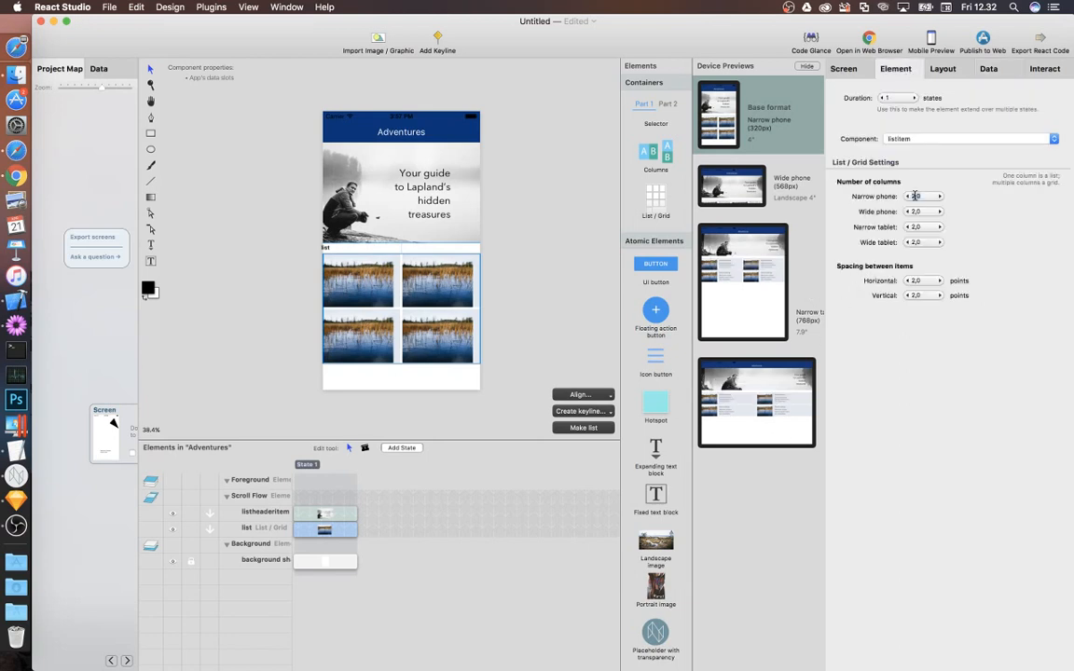
type("1")
key("Return")
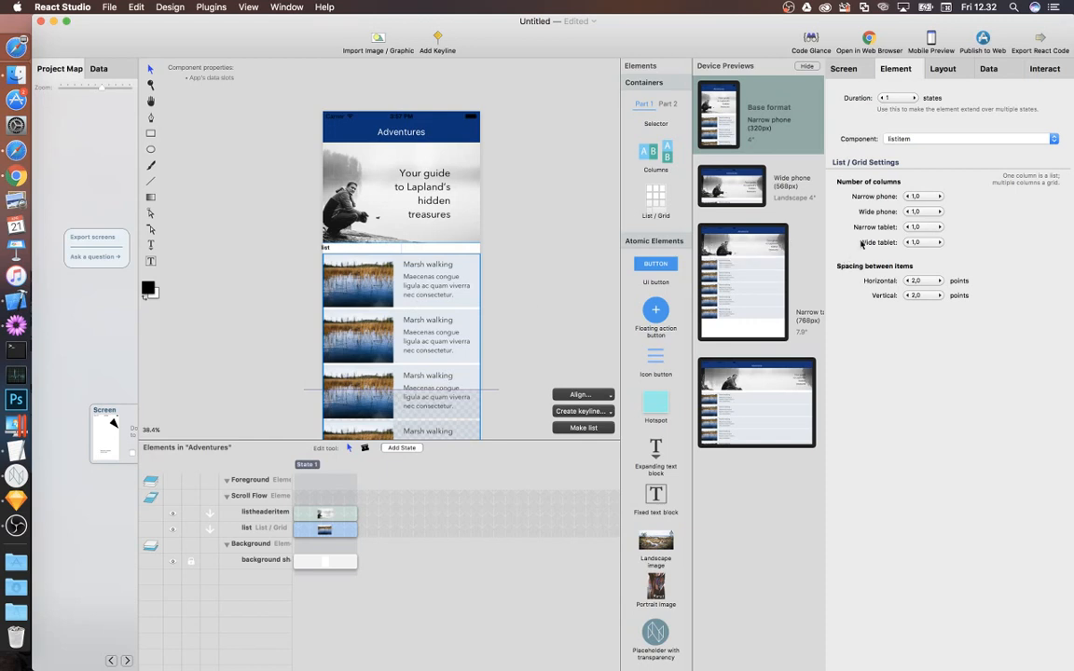
Set the list's number of columns to 2 for both narrow tablet and wide tablet
double_click(917, 228)
type("2")
key("Return")
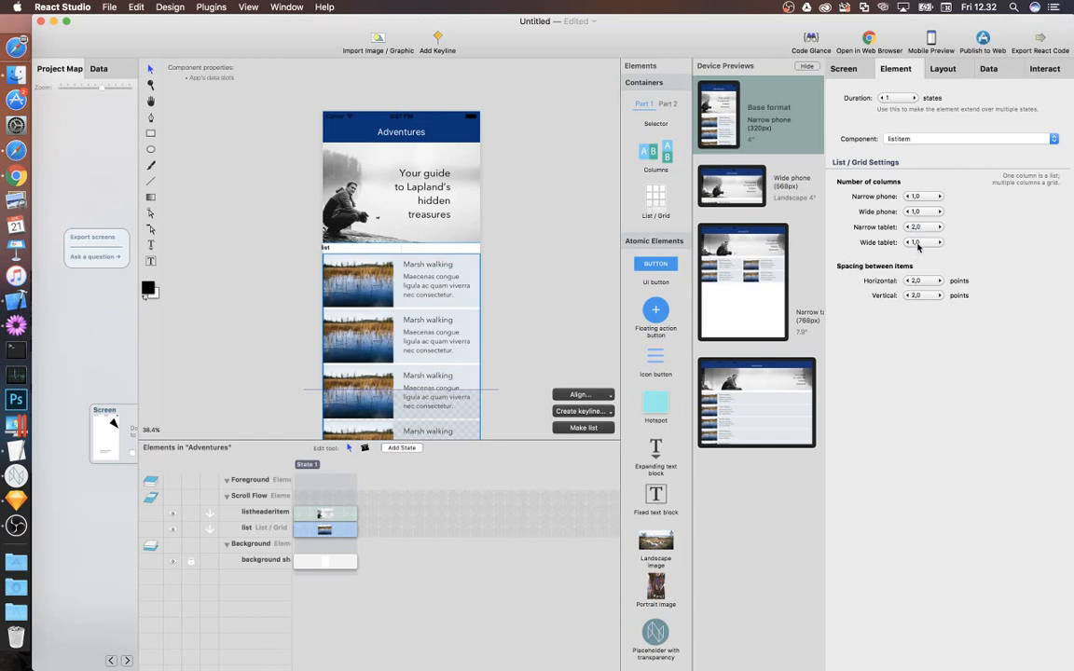
double_click(917, 243)
type("2")
key("Return")
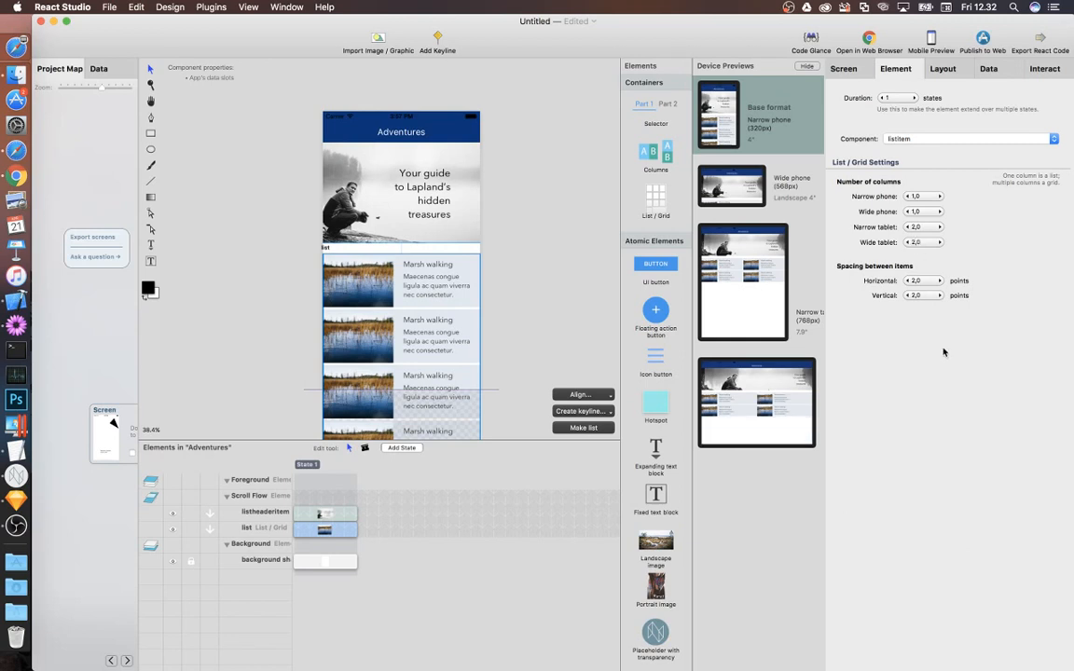
Compare the items in the Adventures list with the rows of the List data sheet and return to the Adventures screen
scroll(510, 344, "down", 2)
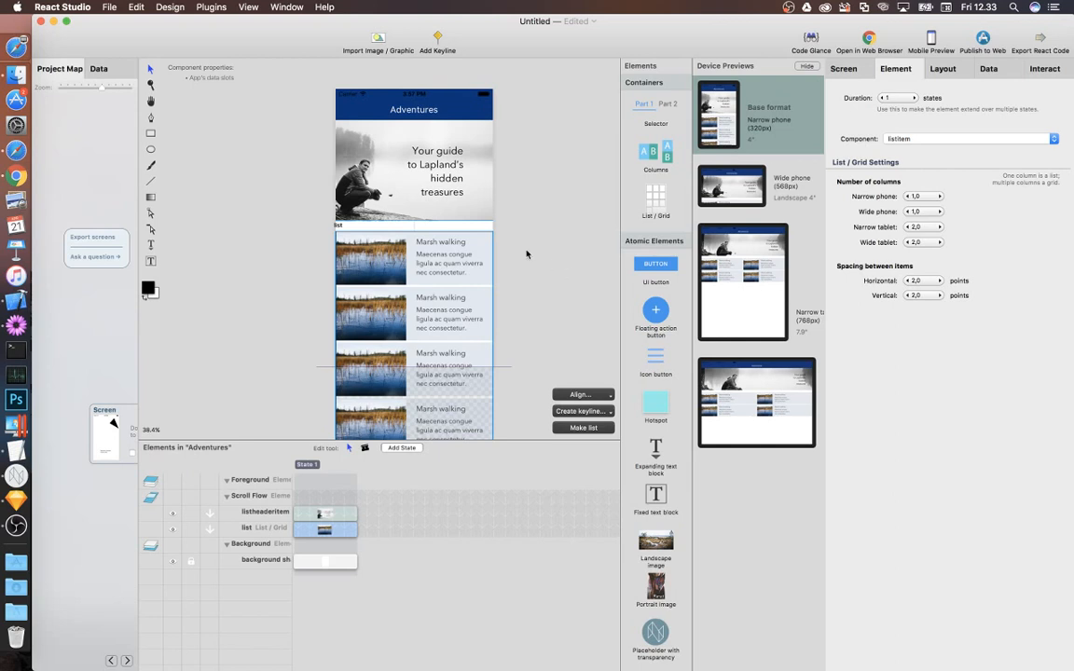
scroll(526, 254, "down", 3)
scroll(527, 253, "down", 3)
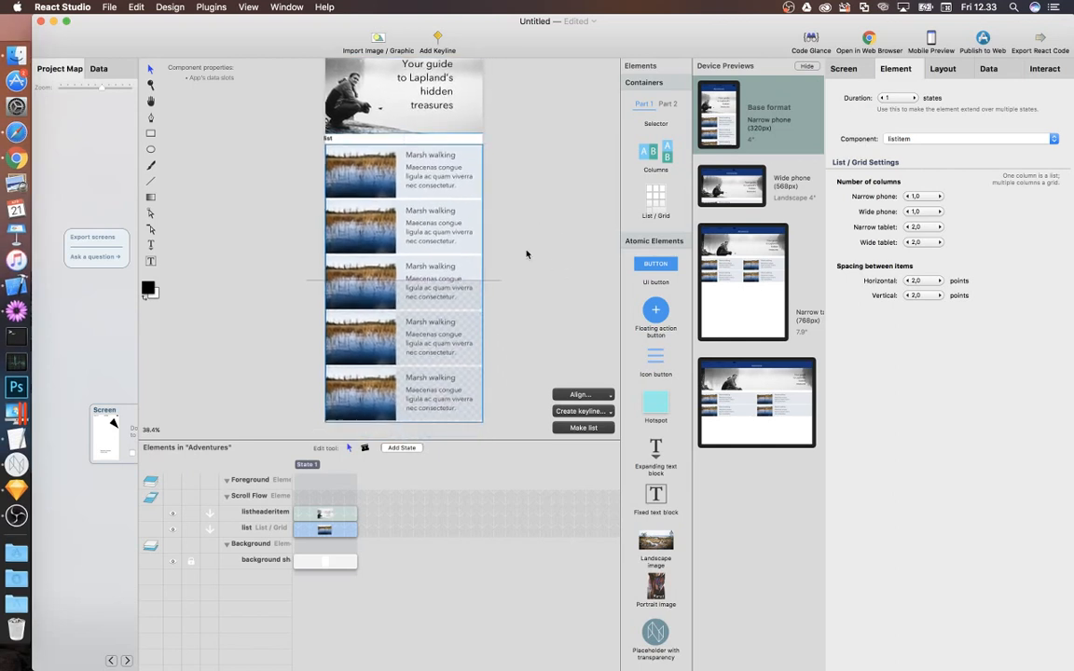
left_click(103, 67)
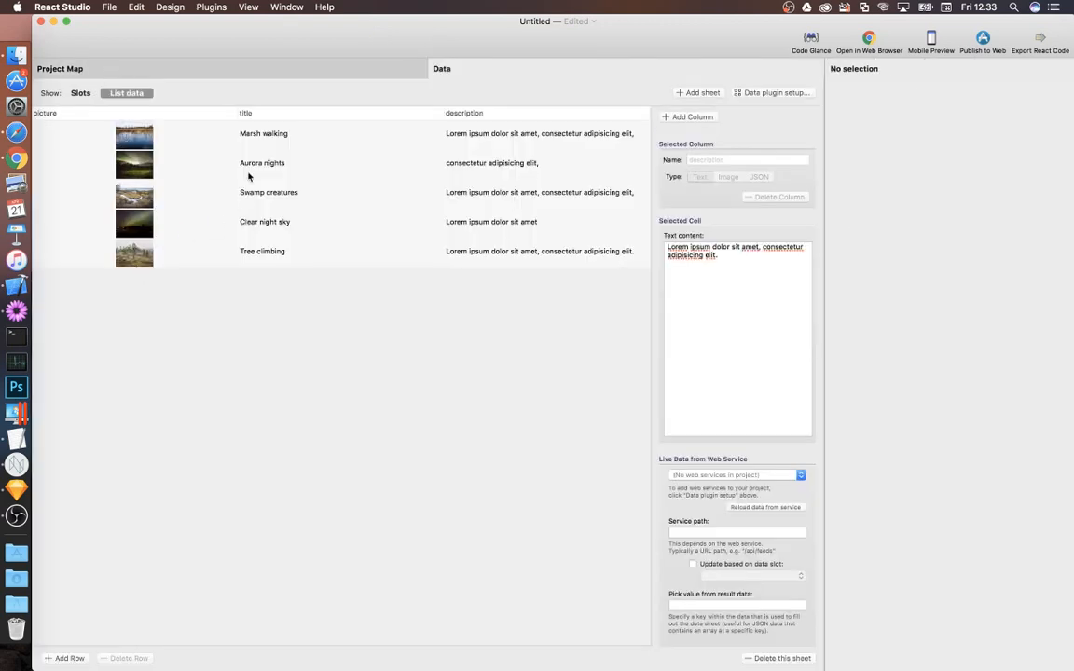
left_click(75, 69)
double_click(486, 390)
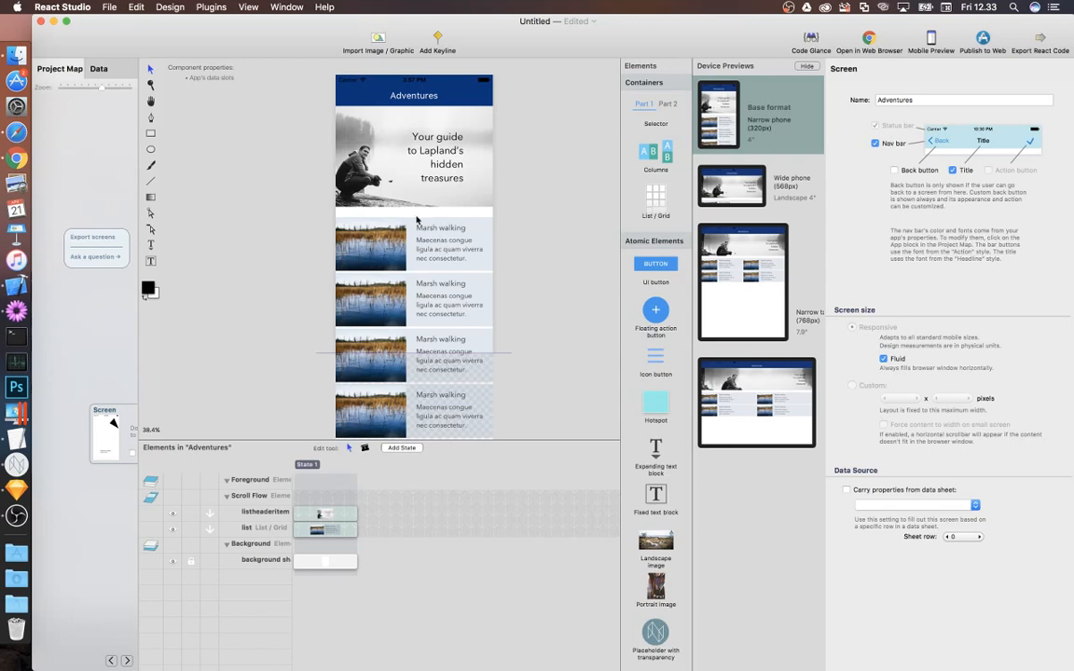
Open the listitem component from the list and link its image to the picture property of List data
left_click(379, 257)
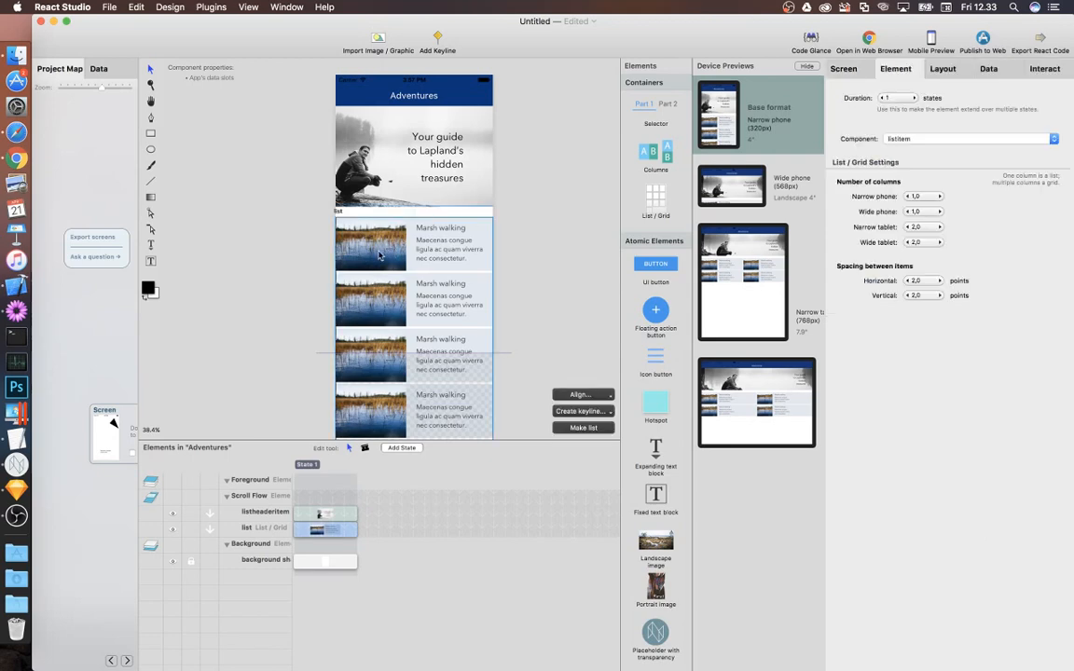
double_click(379, 255)
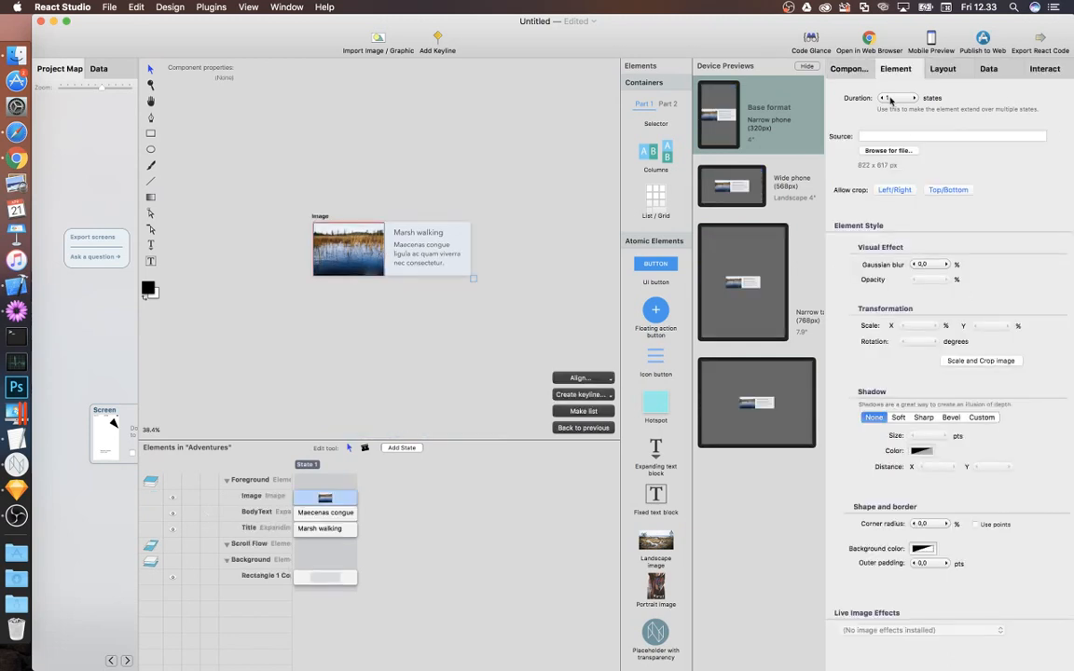
left_click(990, 71)
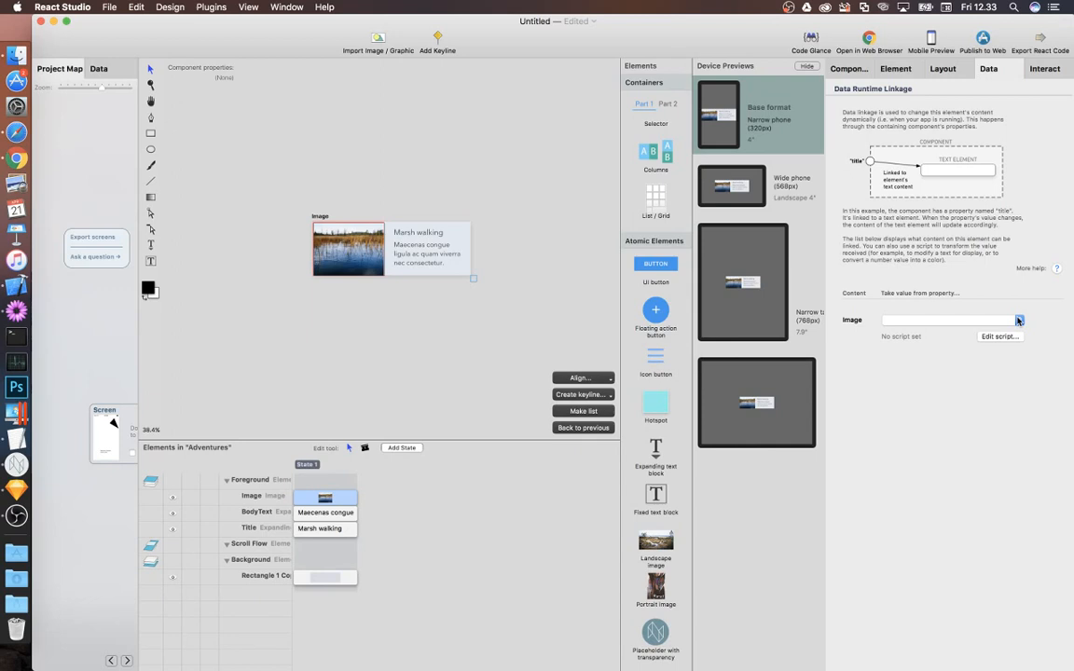
double_click(398, 215)
left_click(435, 250)
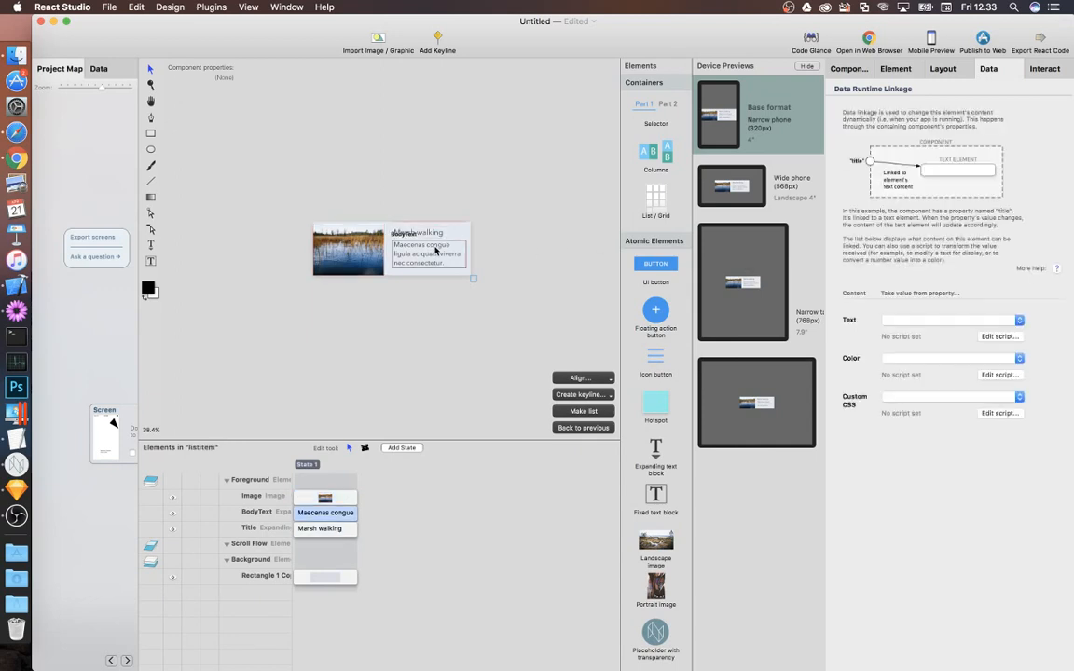
left_click(366, 238)
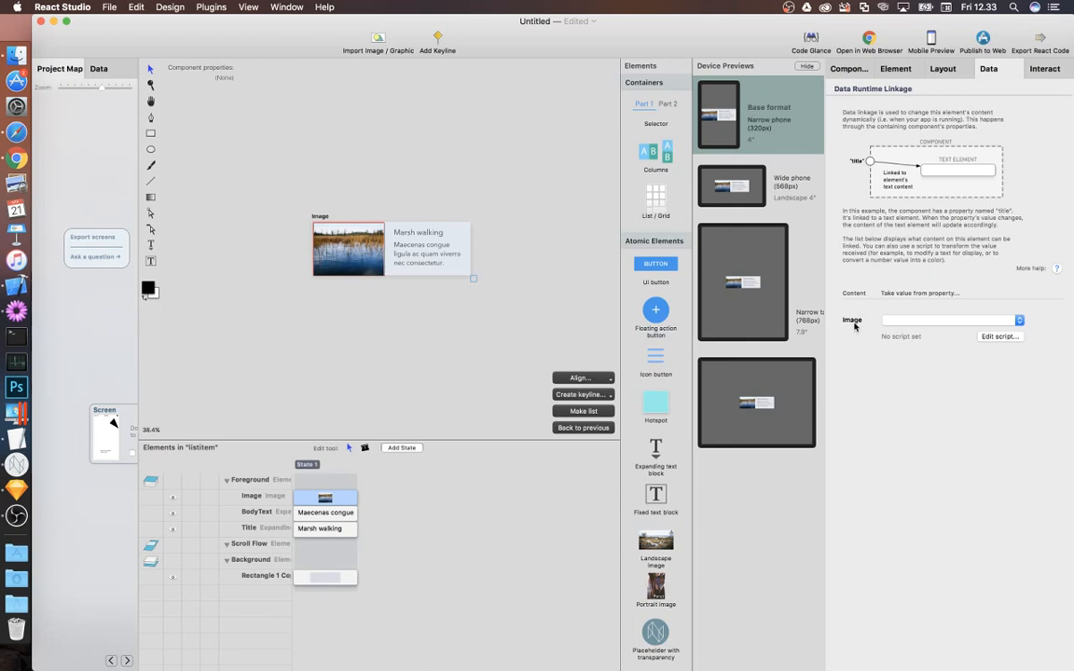
left_click(898, 322)
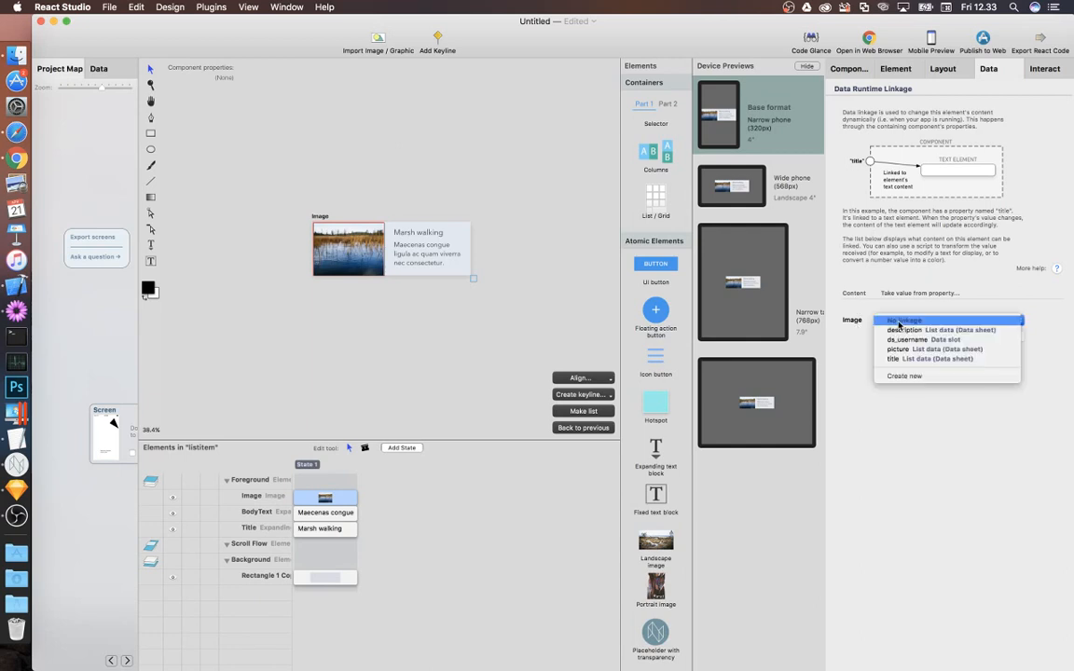
left_click(941, 349)
left_click(955, 323)
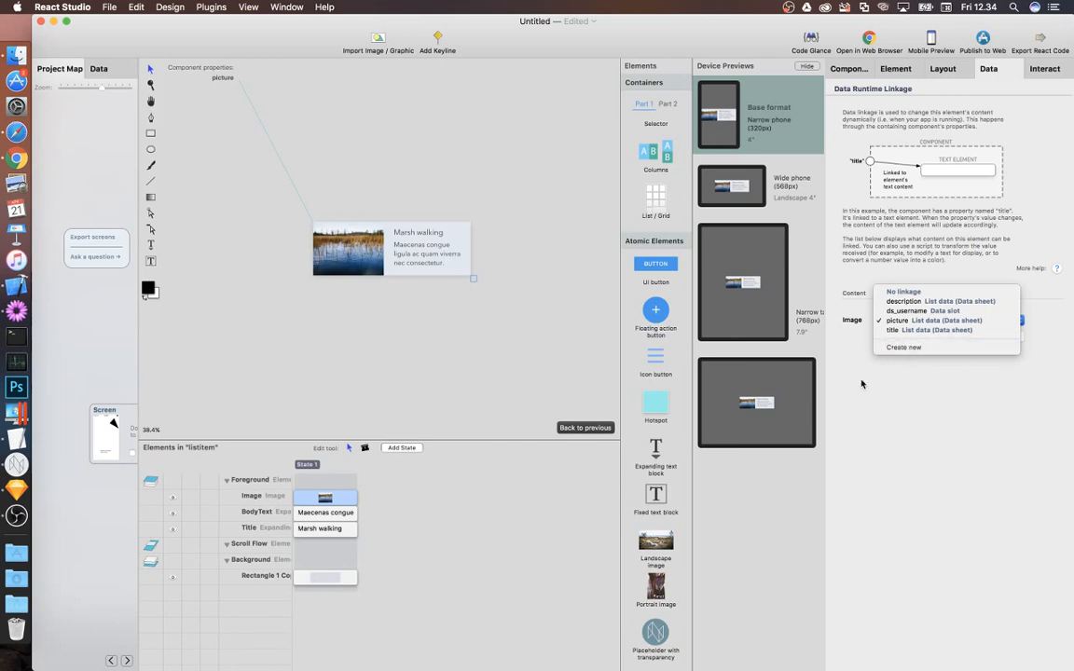
left_click(408, 235)
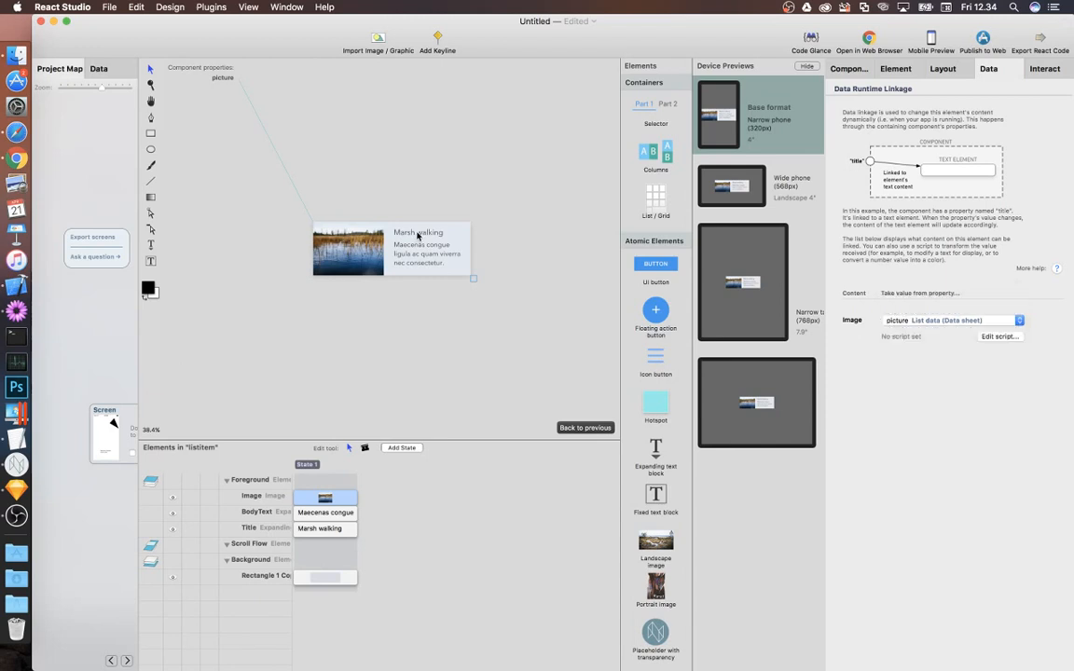
Link the Title element's text to the title property and the BodyText element's text to the description property of List data
left_click(408, 235)
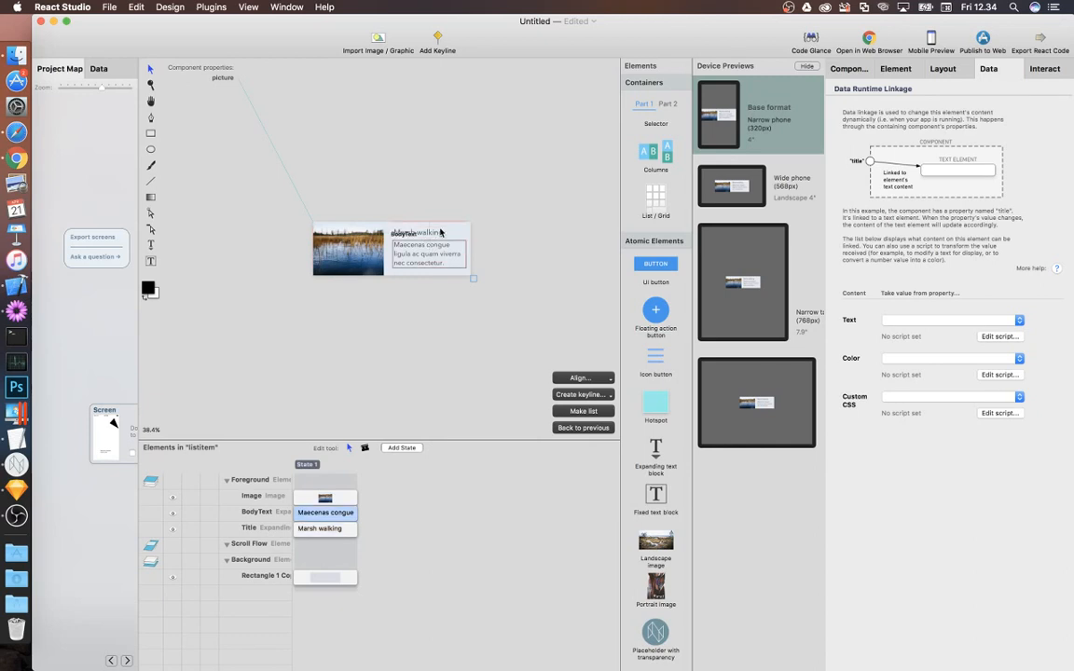
left_click(957, 320)
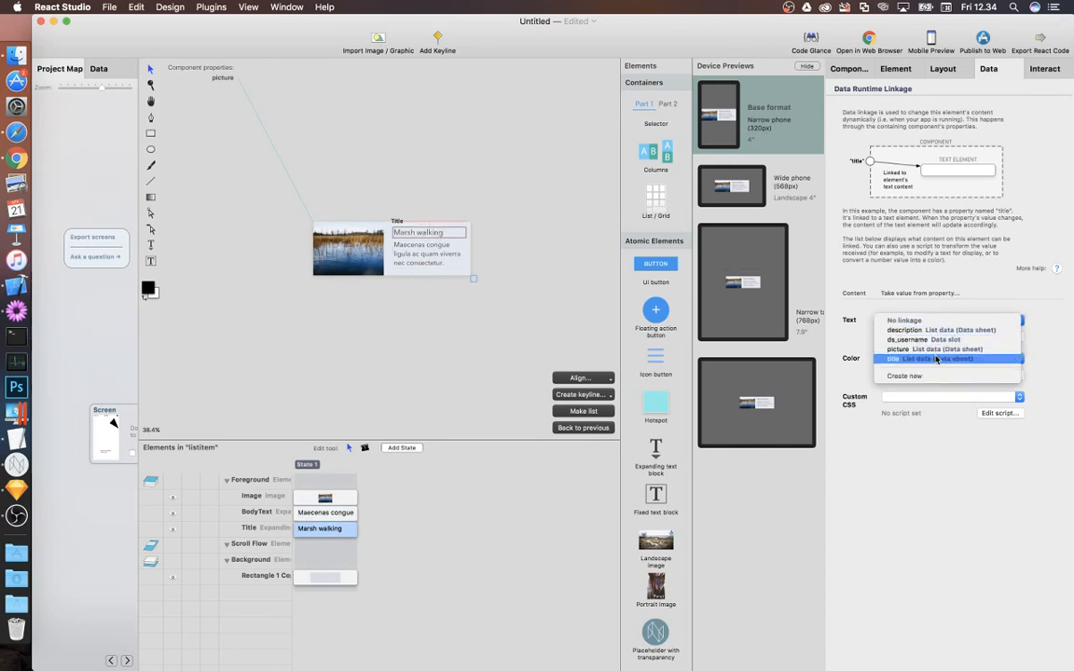
left_click(936, 360)
left_click(428, 250)
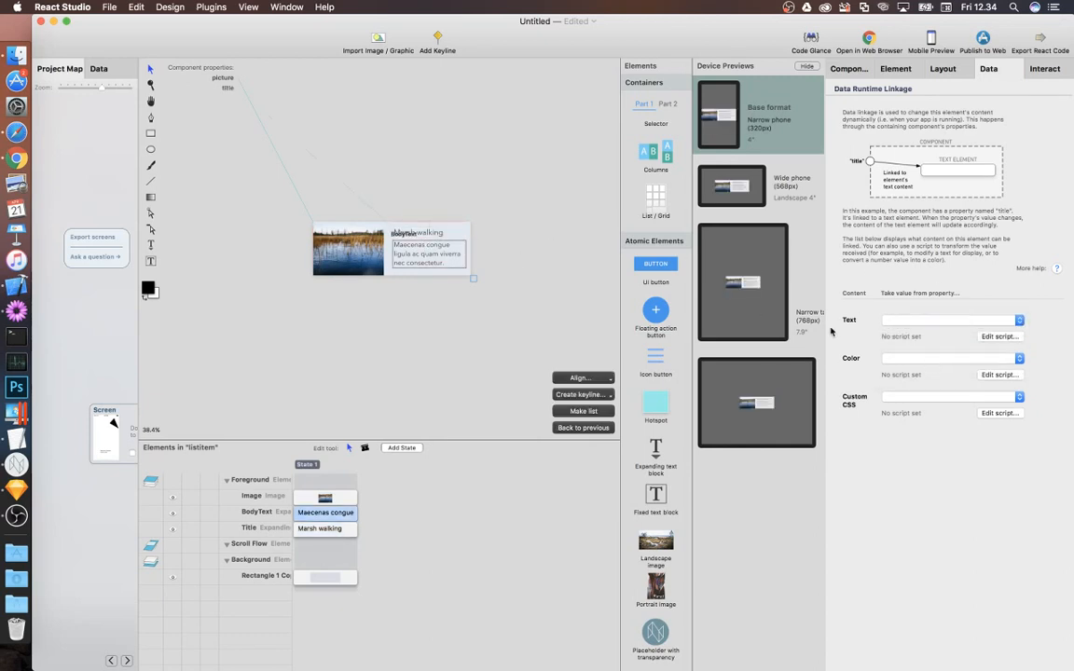
left_click(941, 321)
left_click(908, 326)
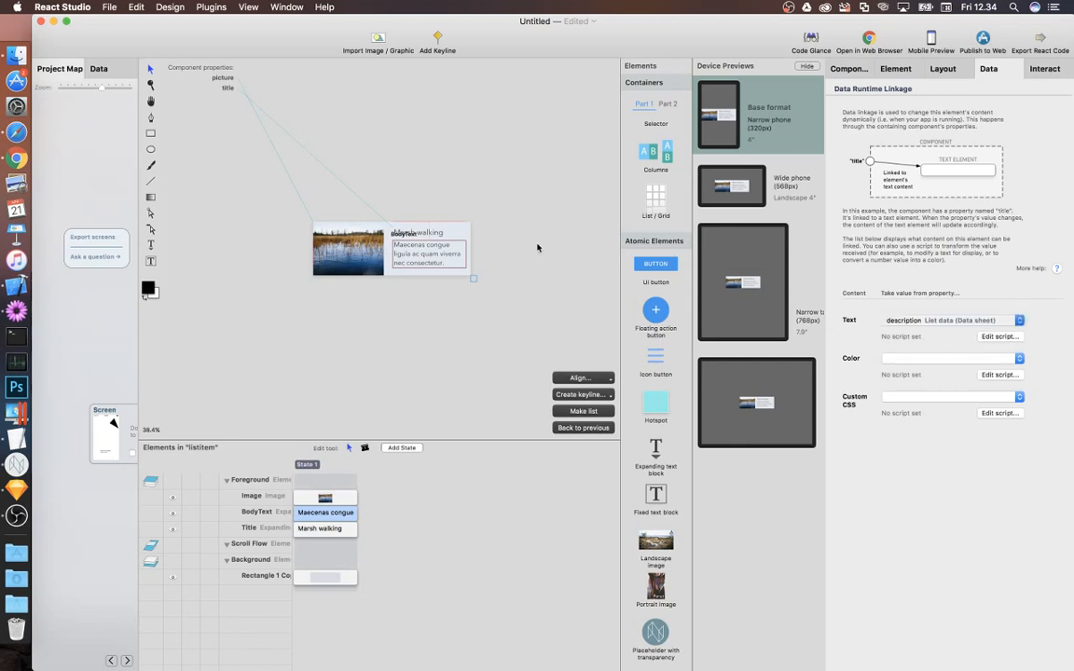
Inspect the data links between the listitem component's properties and its image and text elements
scroll(282, 232, "up", 4)
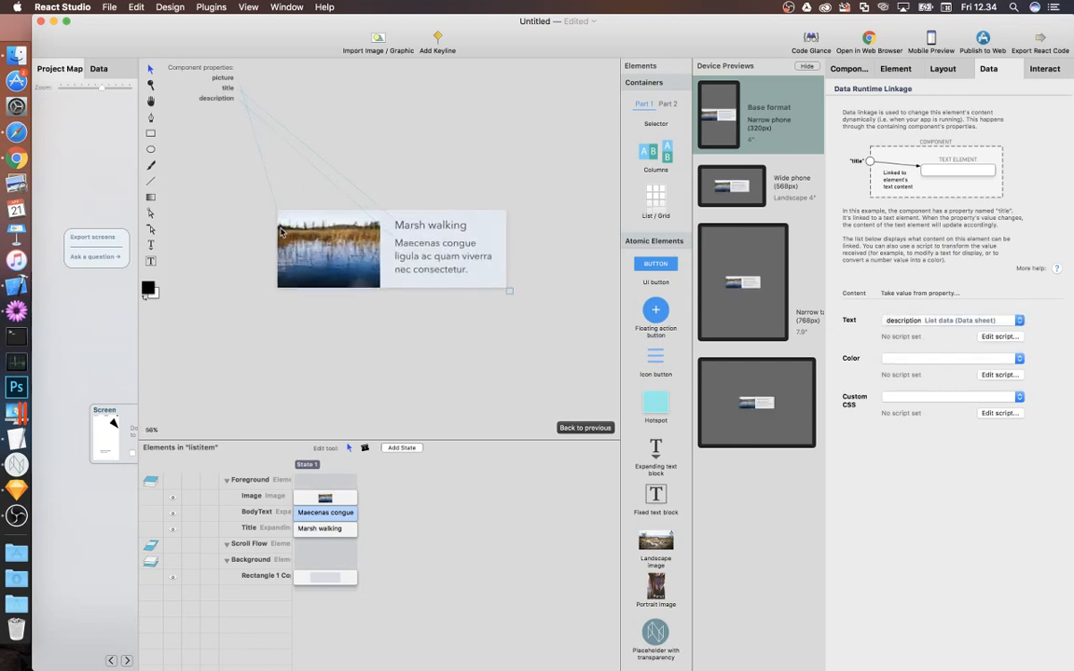
scroll(240, 174, "up", 1)
scroll(240, 174, "left", 1)
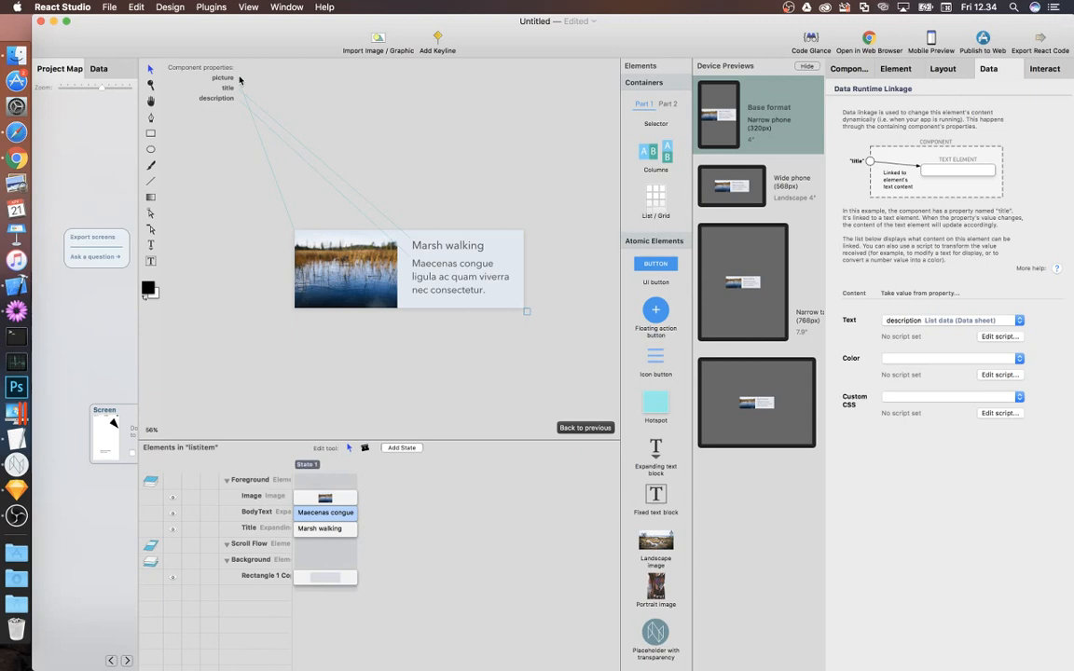
left_click(328, 273)
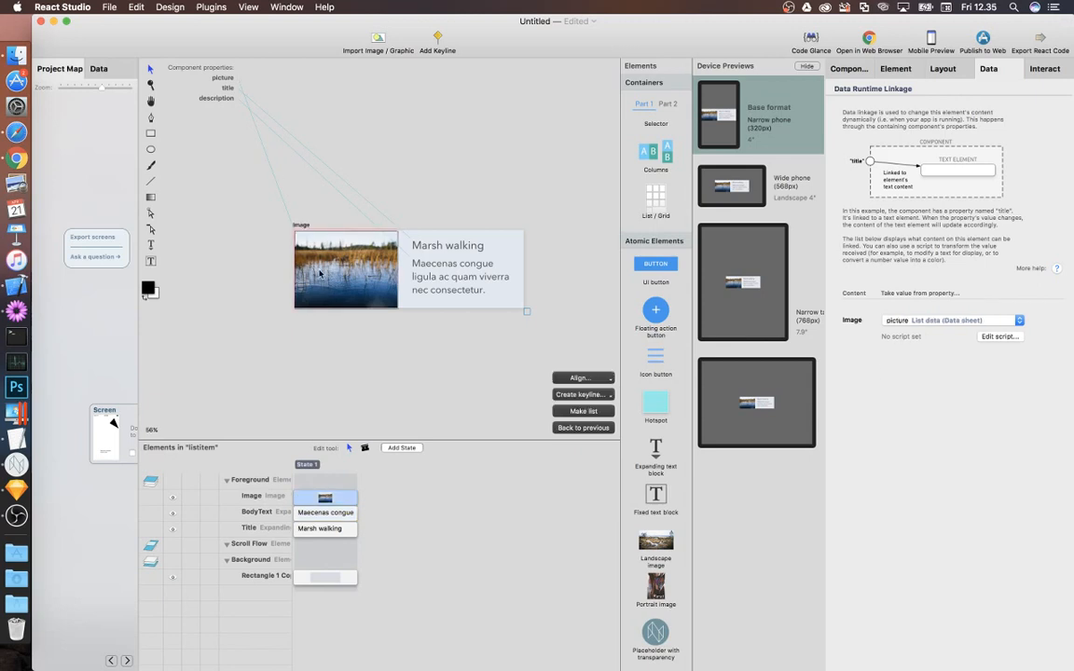
left_click(421, 246)
left_click(491, 377)
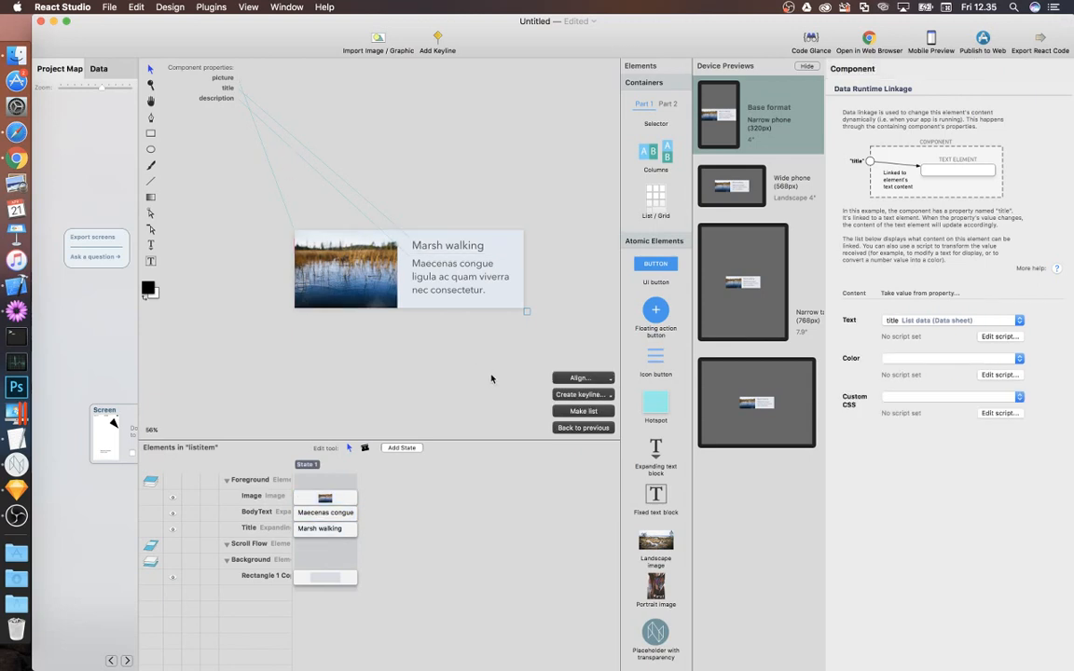
Go back to the Adventures screen and review the full data-driven list from Marsh walking to Tree climbing
left_click(571, 429)
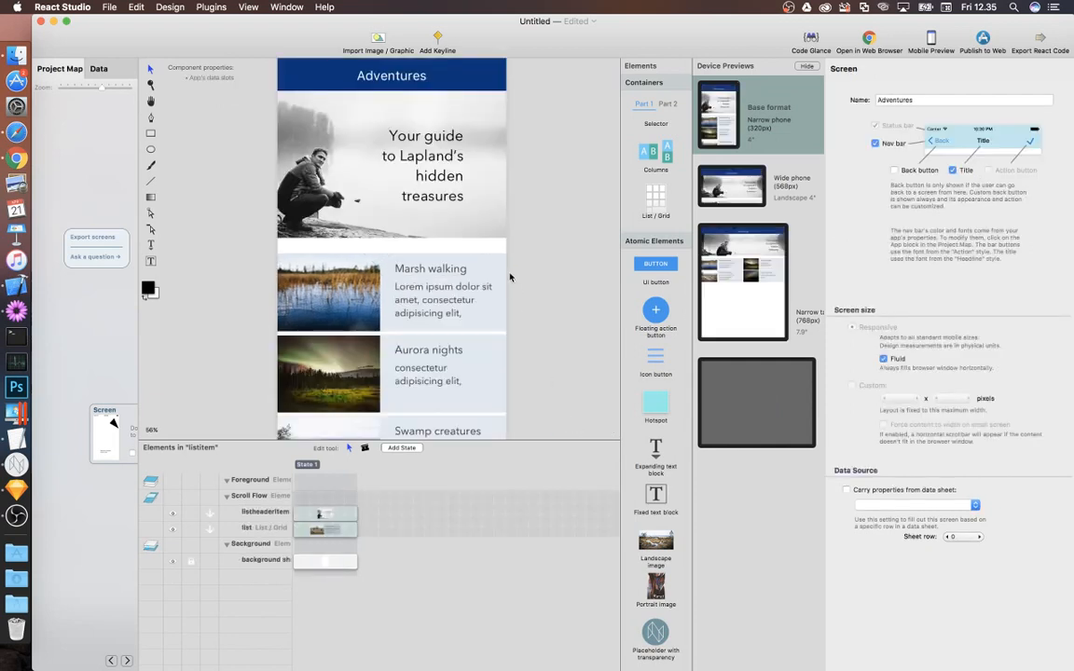
scroll(444, 337, "down", 2)
key("super+minus")
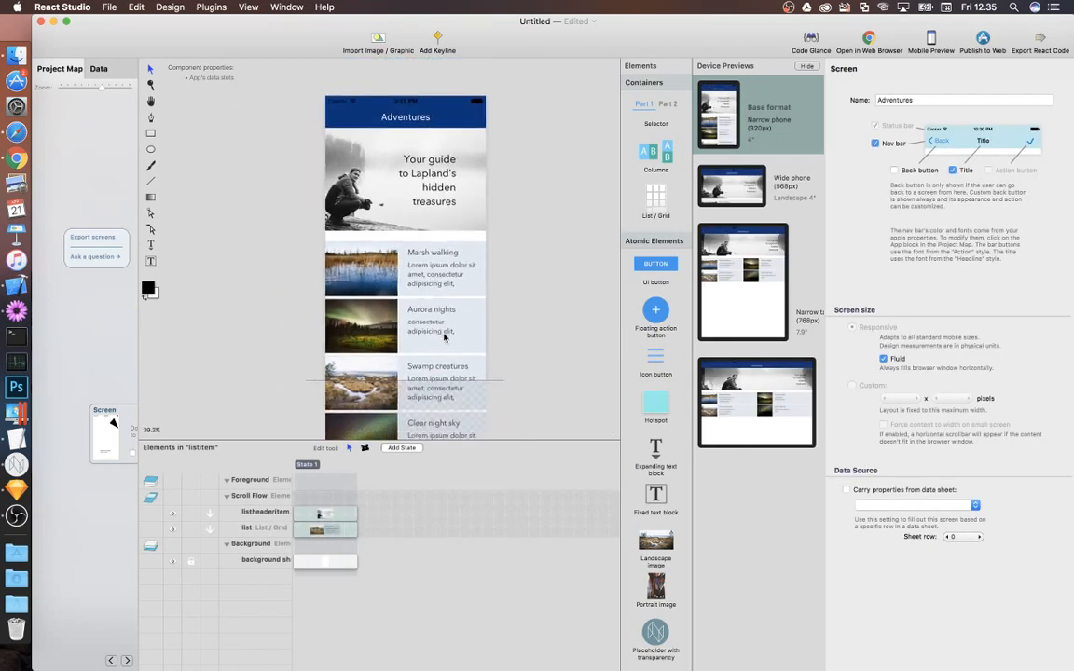
scroll(444, 337, "down", 3)
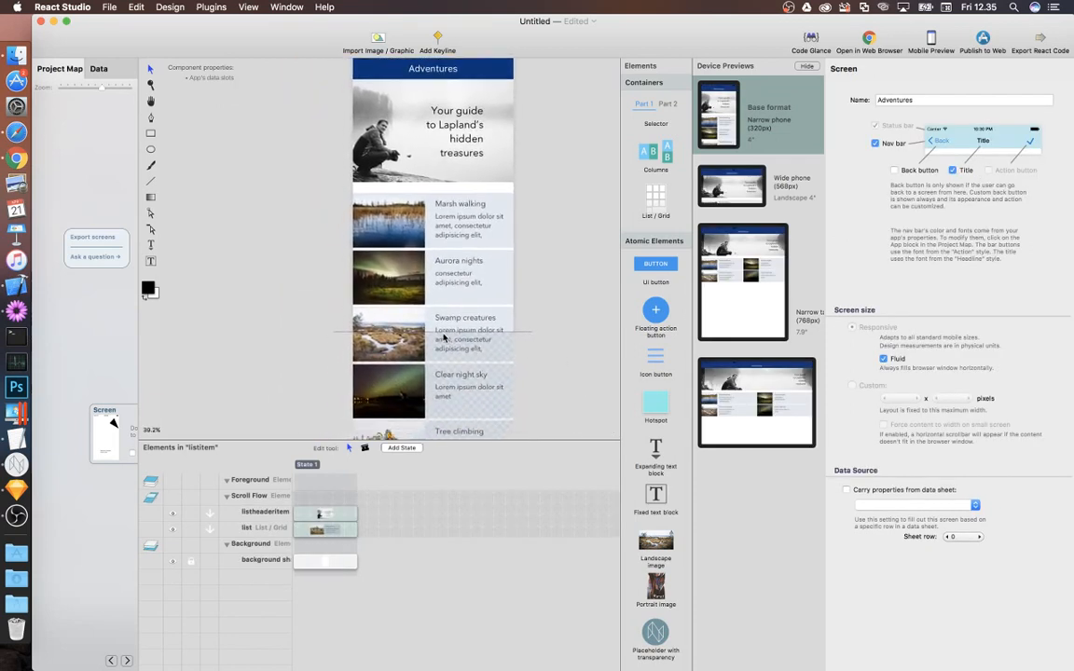
key("super+minus")
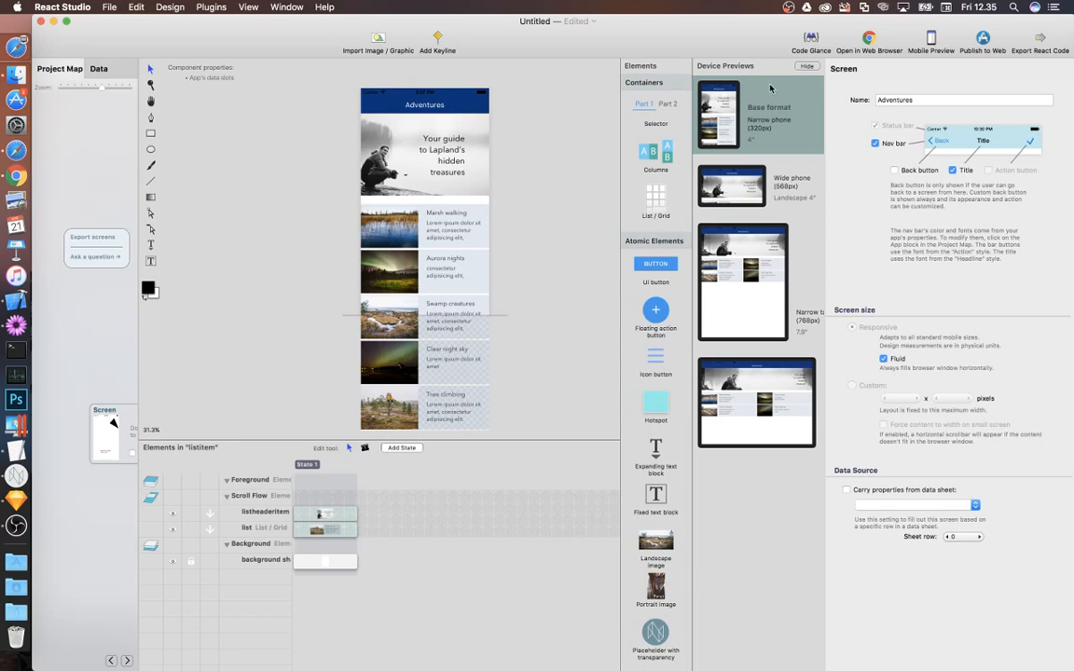
Export the app with its default name for the web browser, switch to Google Chrome and sign in to reach the Adventures screen
left_click(872, 38)
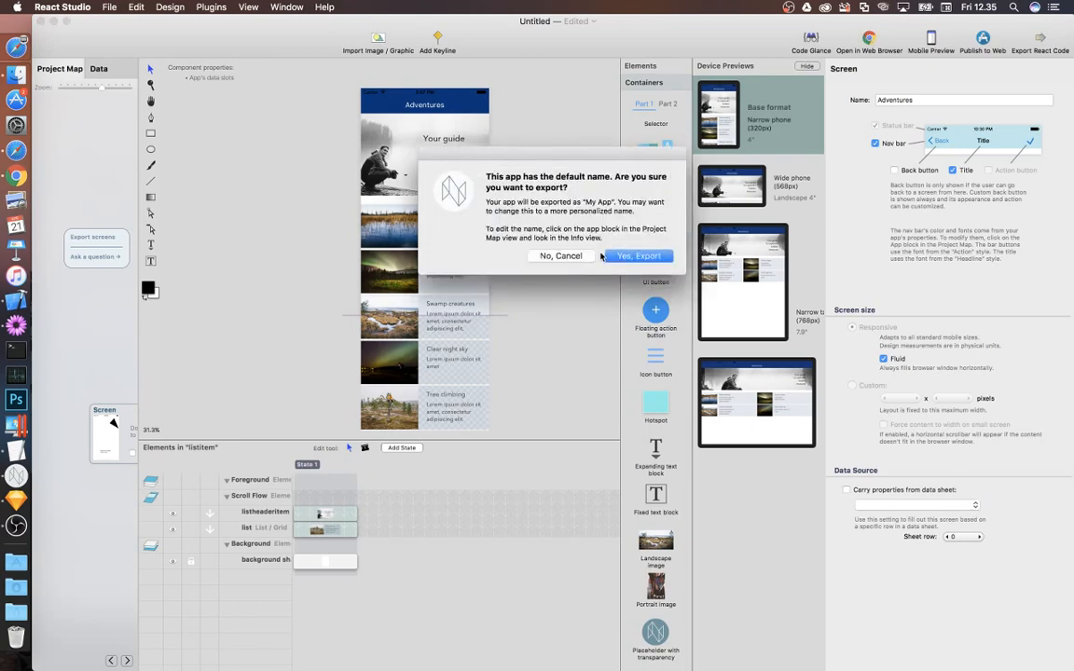
left_click(641, 256)
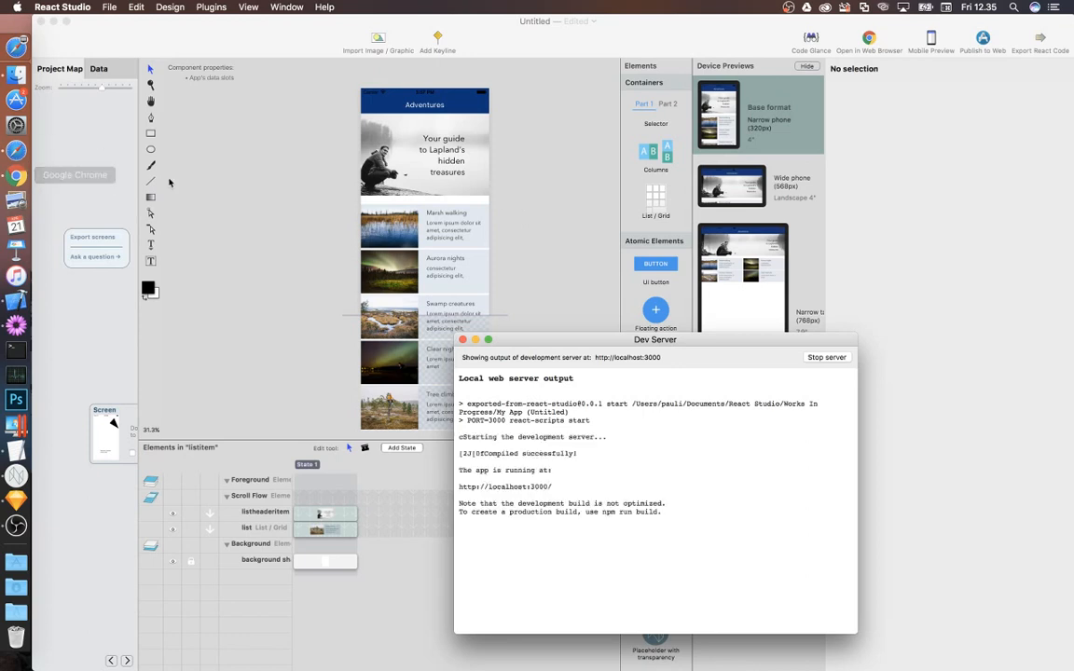
left_click(16, 177)
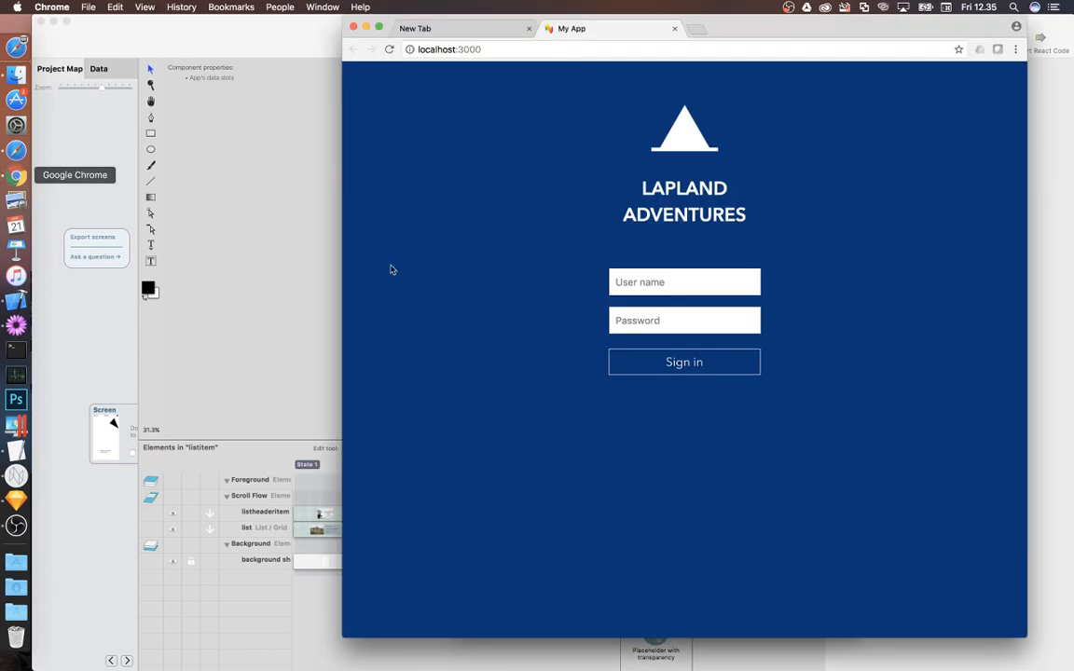
left_click(673, 366)
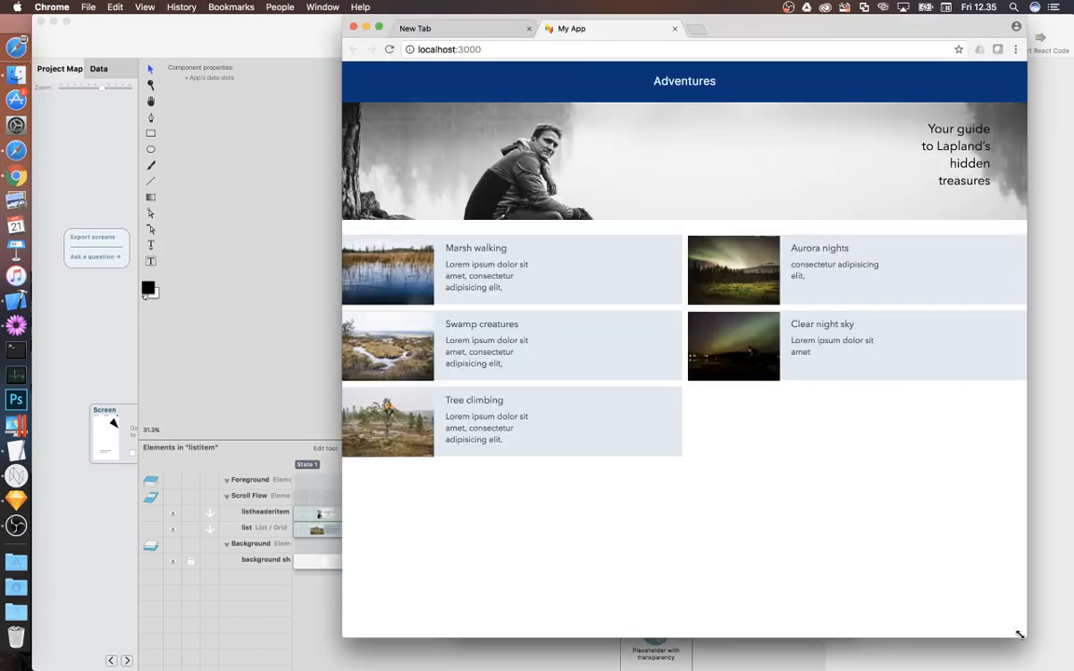
Resize the Chrome window to several widths to check the responsive list and compare it with the Adventures artboard in Sketch
left_click_drag(1020, 634, 1040, 586)
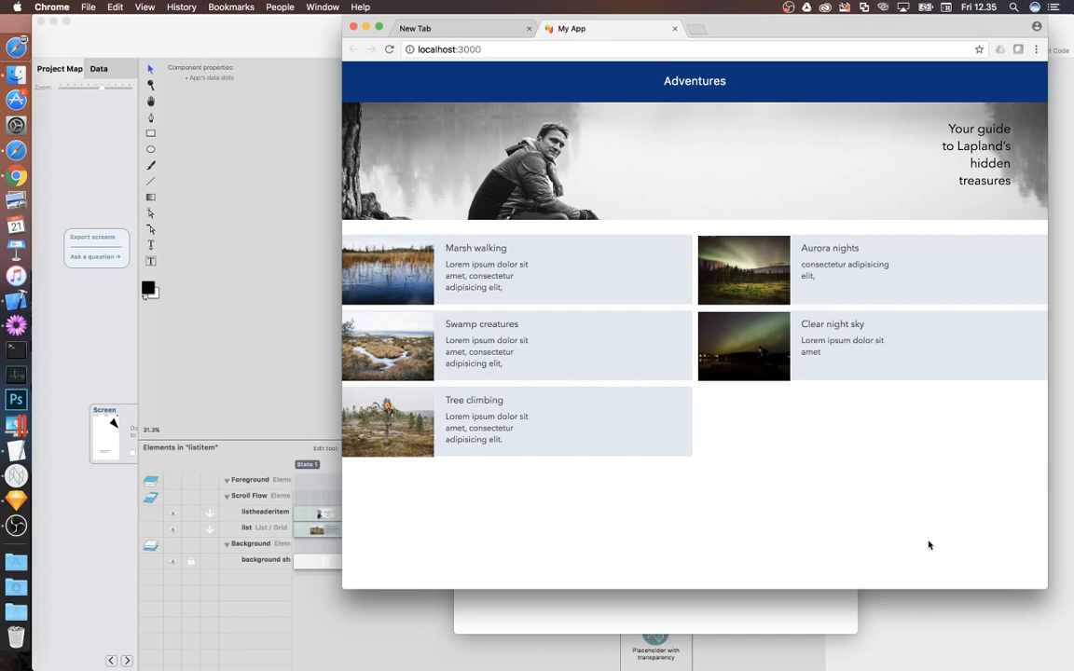
left_click_drag(1038, 585, 967, 585)
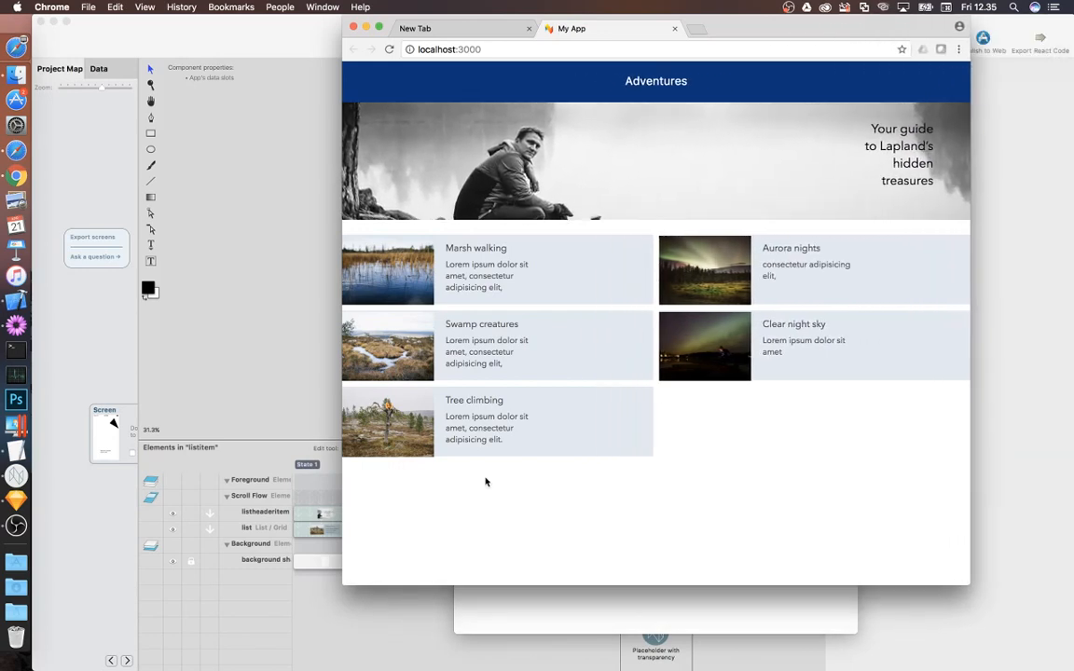
left_click(15, 500)
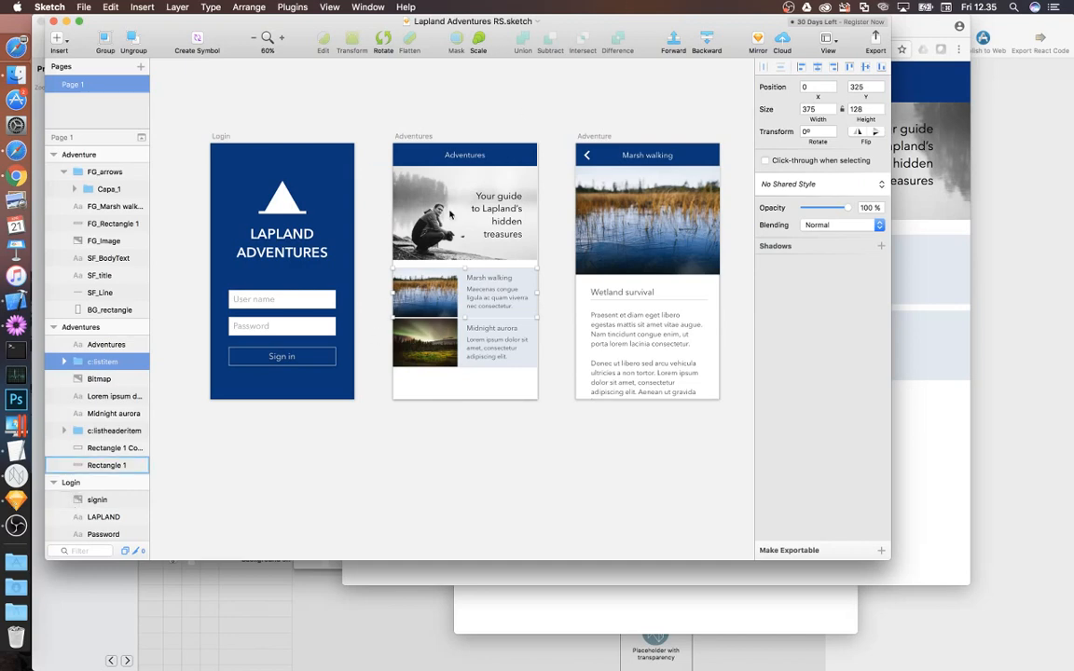
left_click(968, 557)
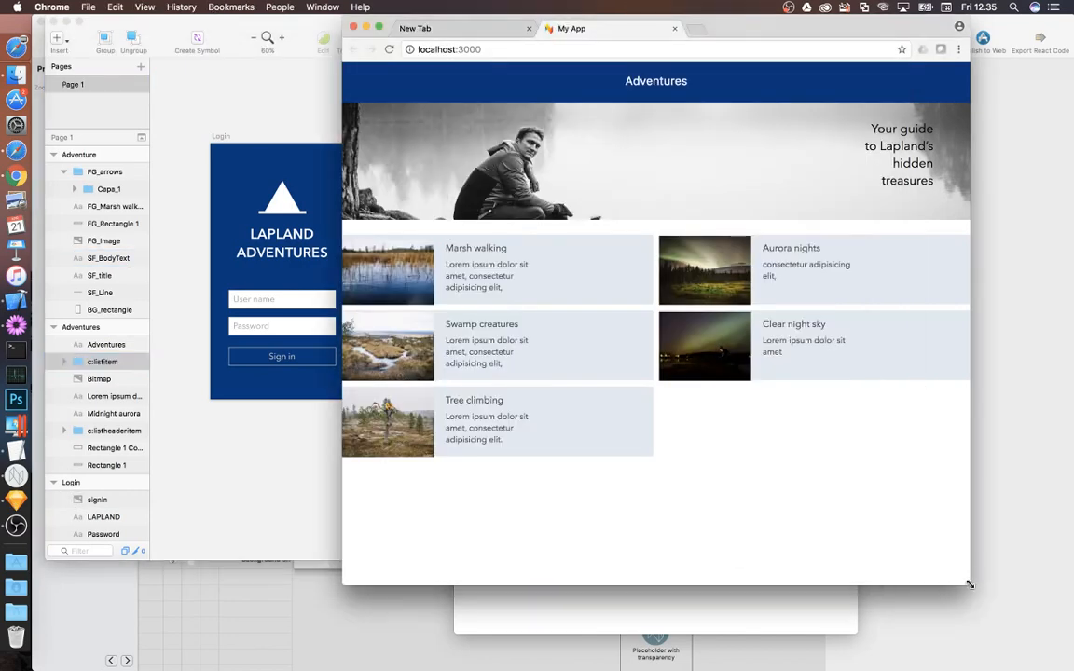
left_click_drag(968, 583, 882, 599)
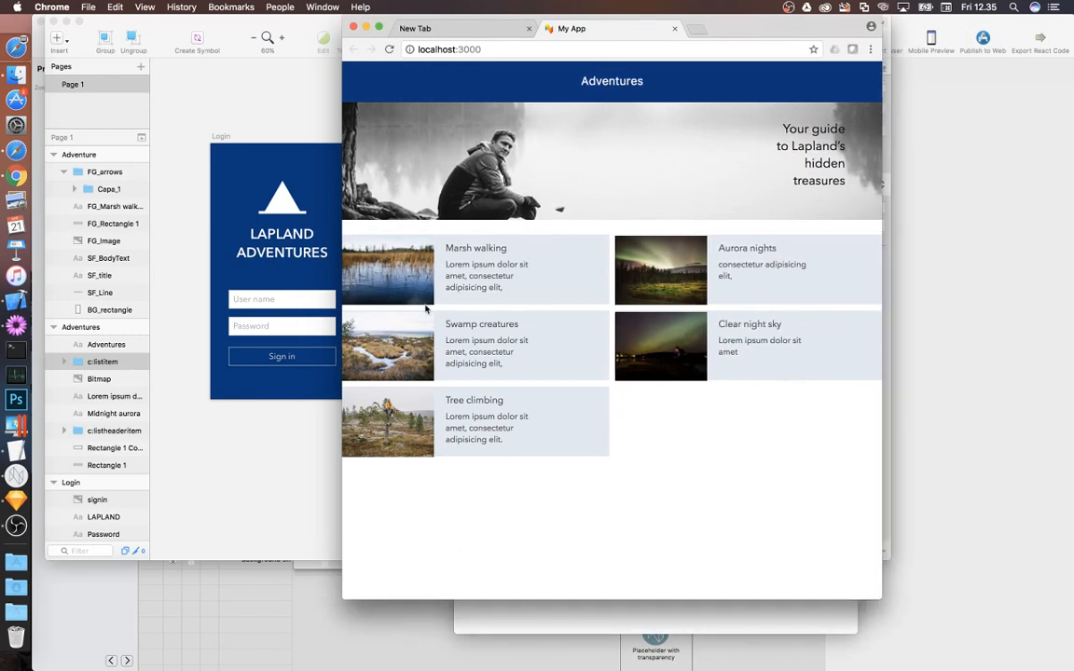
Switch to React Studio, review the List data sheet and go back to the project map
left_click(328, 616)
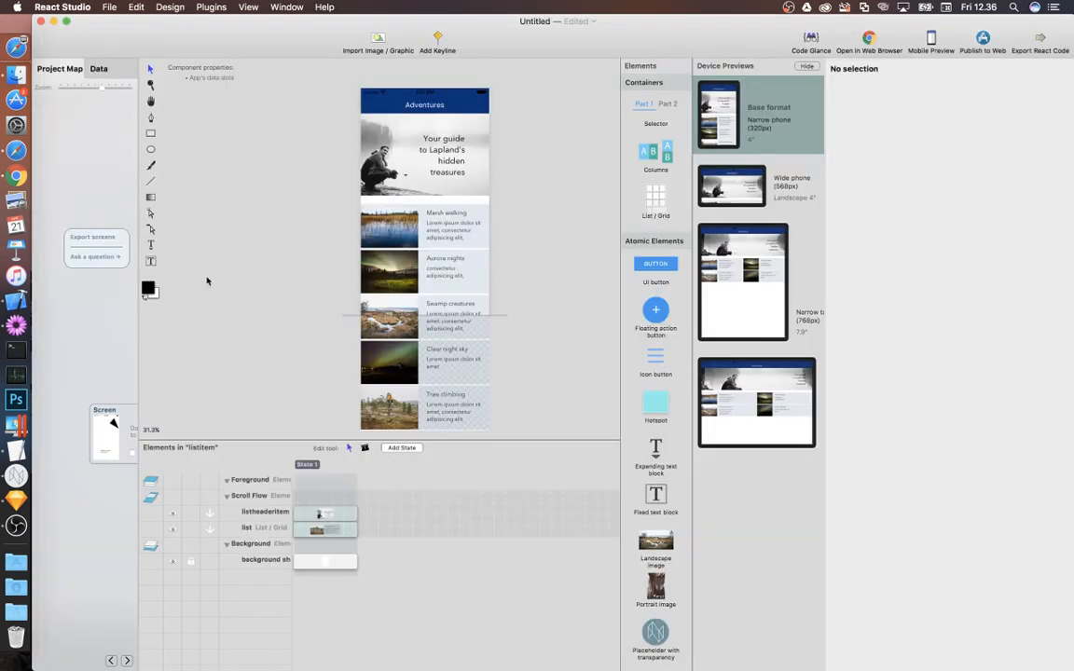
left_click(91, 66)
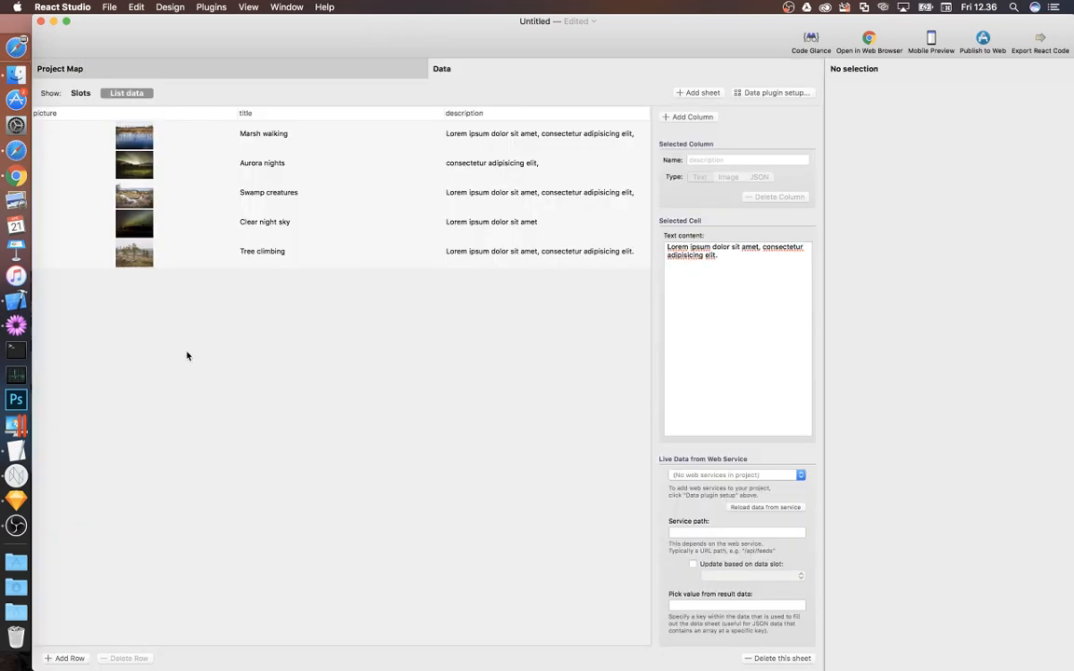
left_click(142, 74)
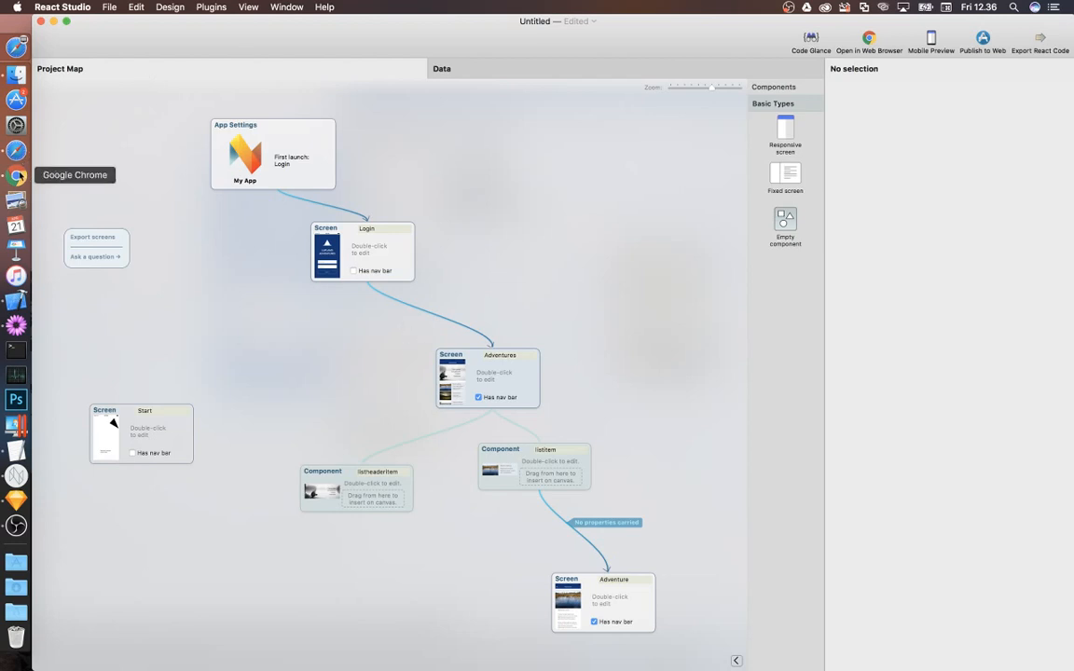
Switch to Google Chrome and test the Marsh walking, Swamp creatures and Aurora nights items, going back from the Adventure screen each time
left_click(16, 175)
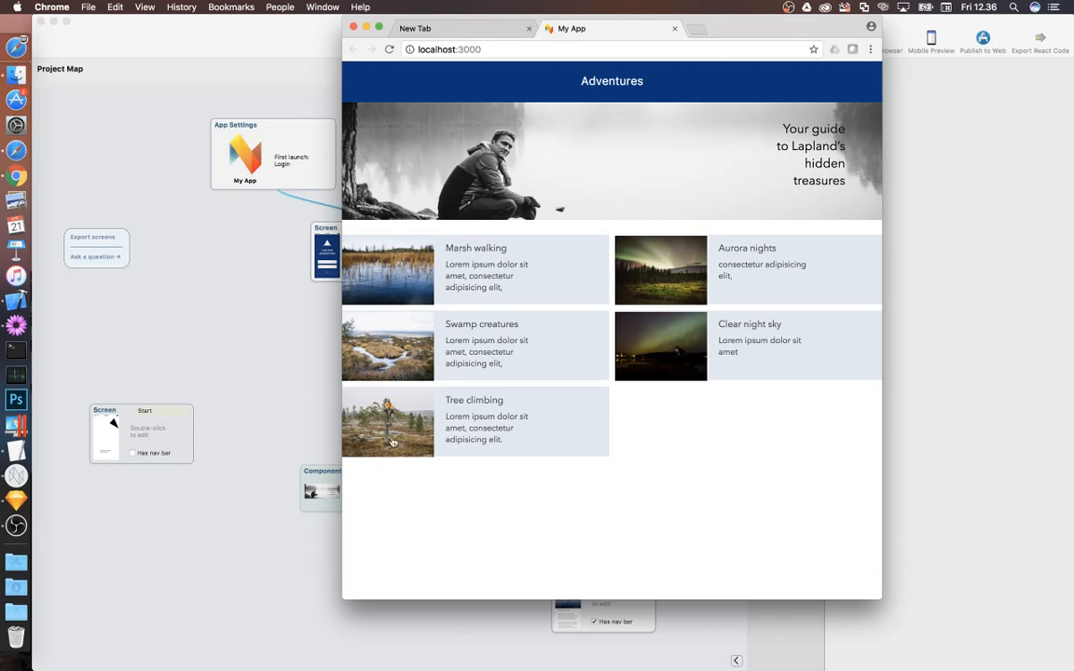
left_click(363, 271)
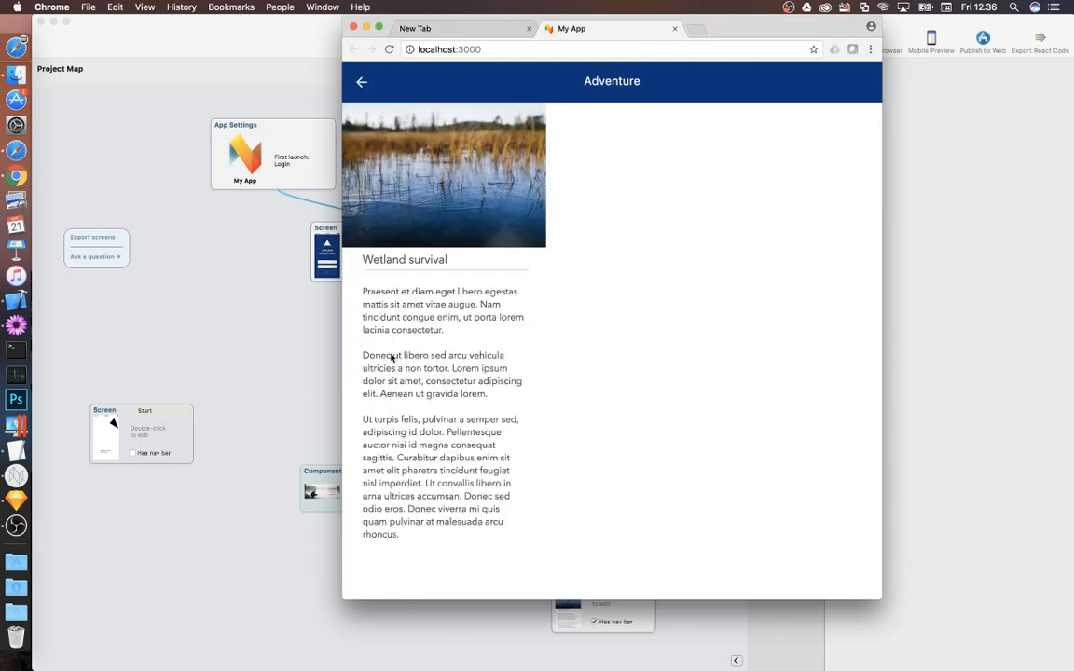
left_click(362, 82)
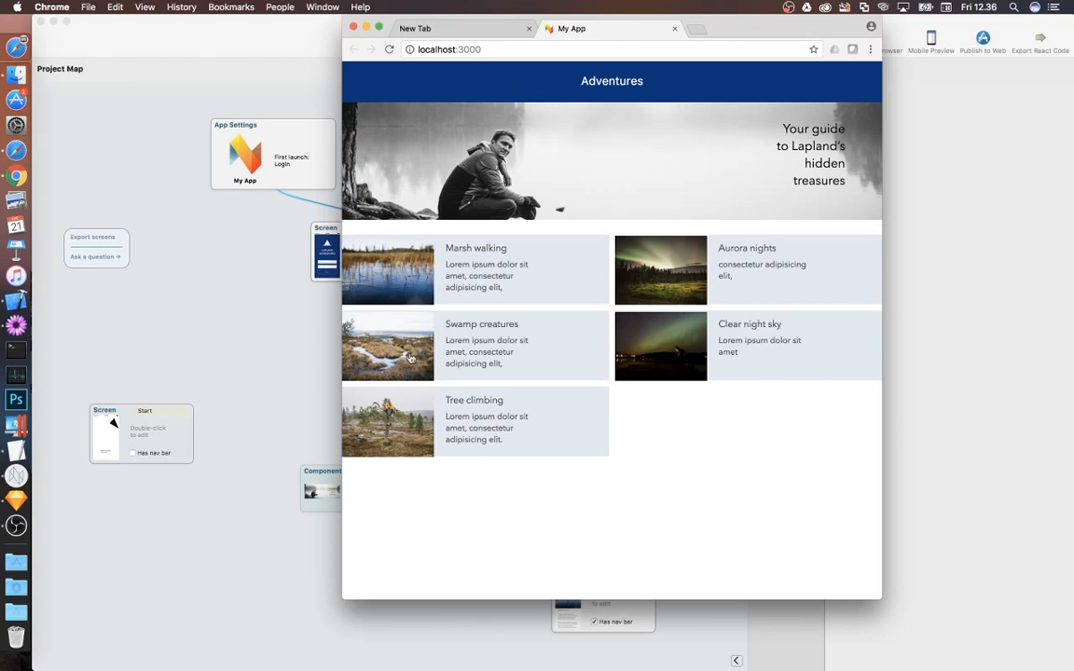
left_click(411, 357)
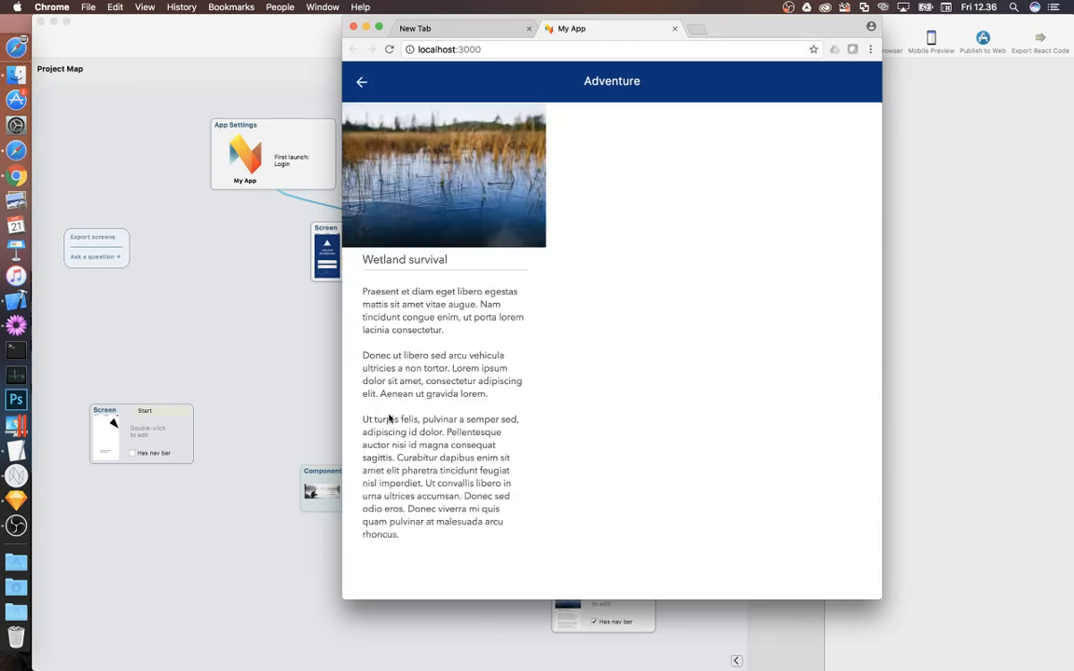
left_click(365, 85)
left_click(628, 245)
left_click(362, 82)
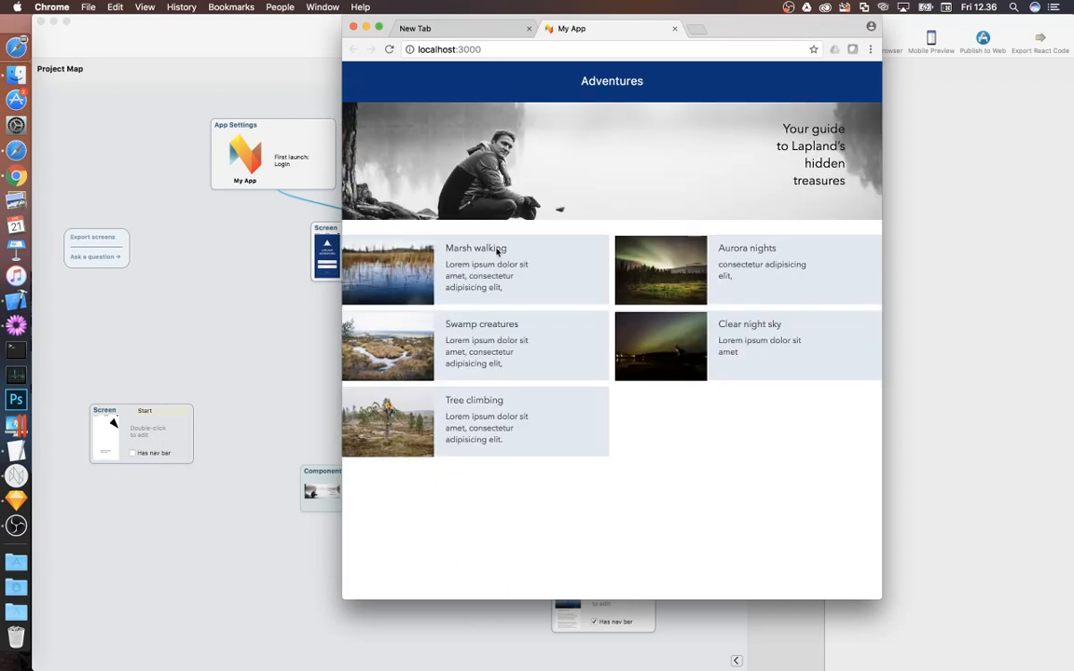
left_click(627, 259)
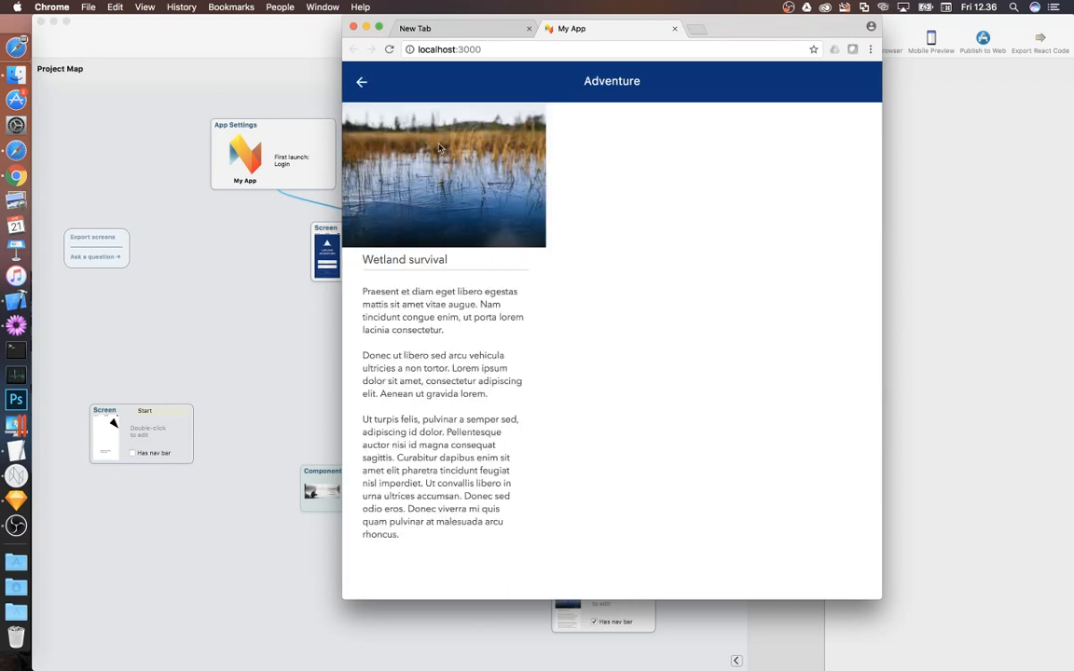
left_click(363, 83)
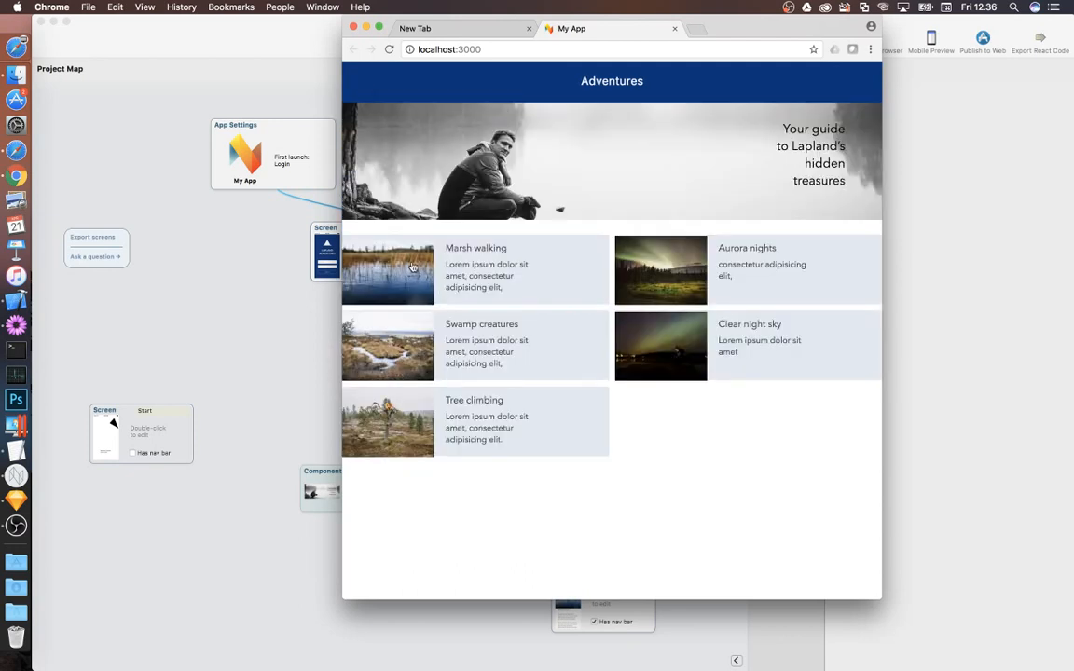
In React Studio, set the listitem component's Image tap interaction to carry all properties from the parent component to the Adventure screen
left_click(299, 306)
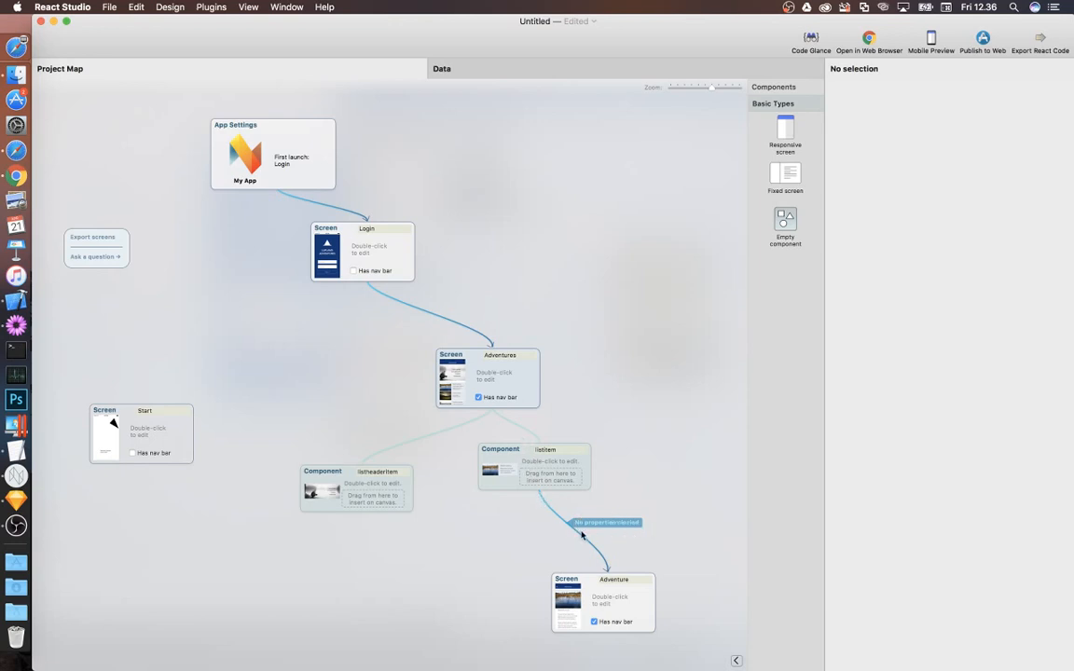
left_click(521, 456)
double_click(521, 455)
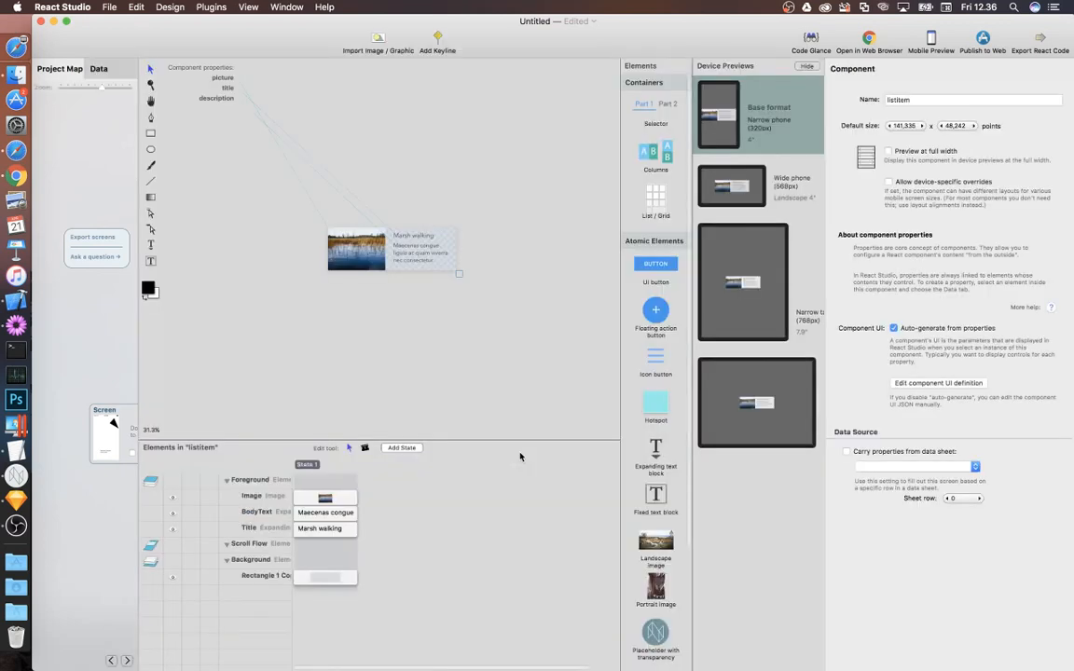
key("super+plus")
key("super+plus")
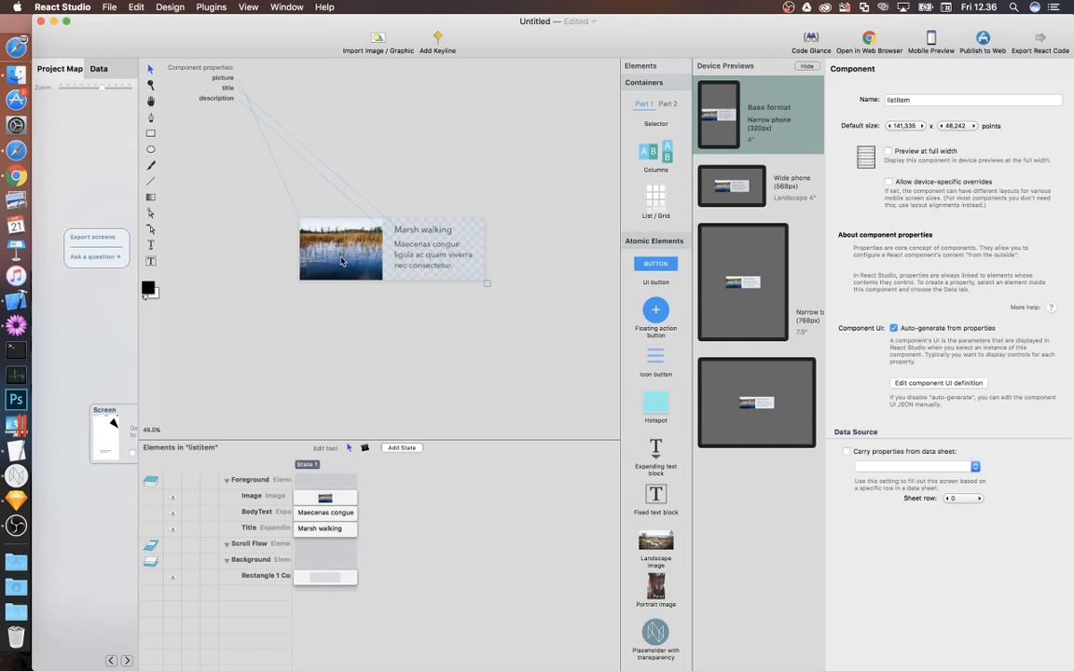
left_click(342, 261)
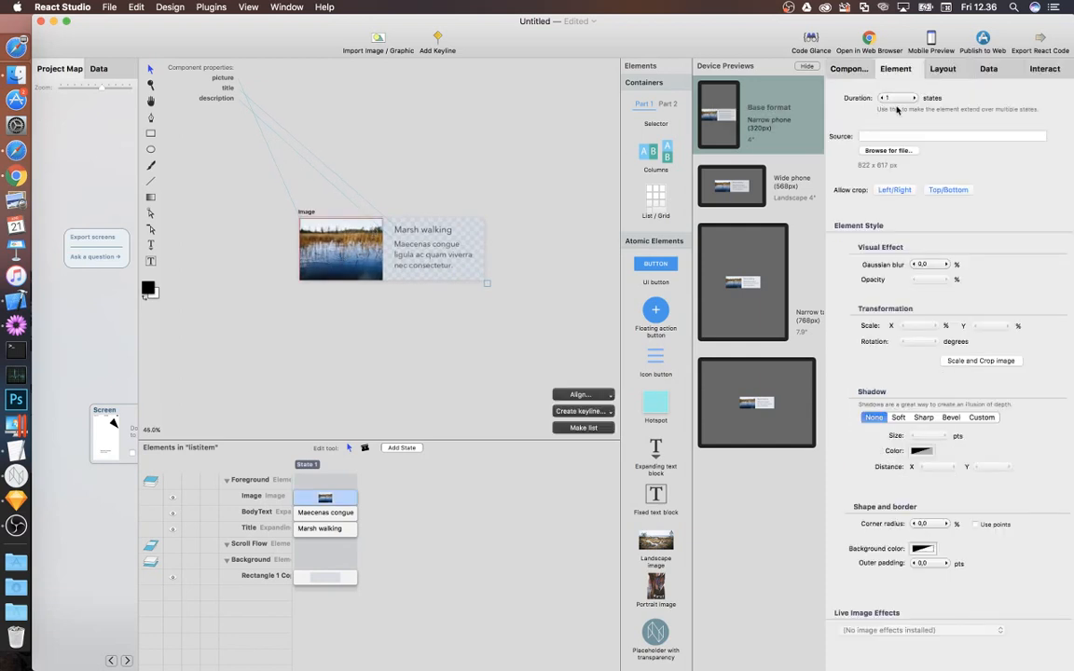
left_click(1043, 74)
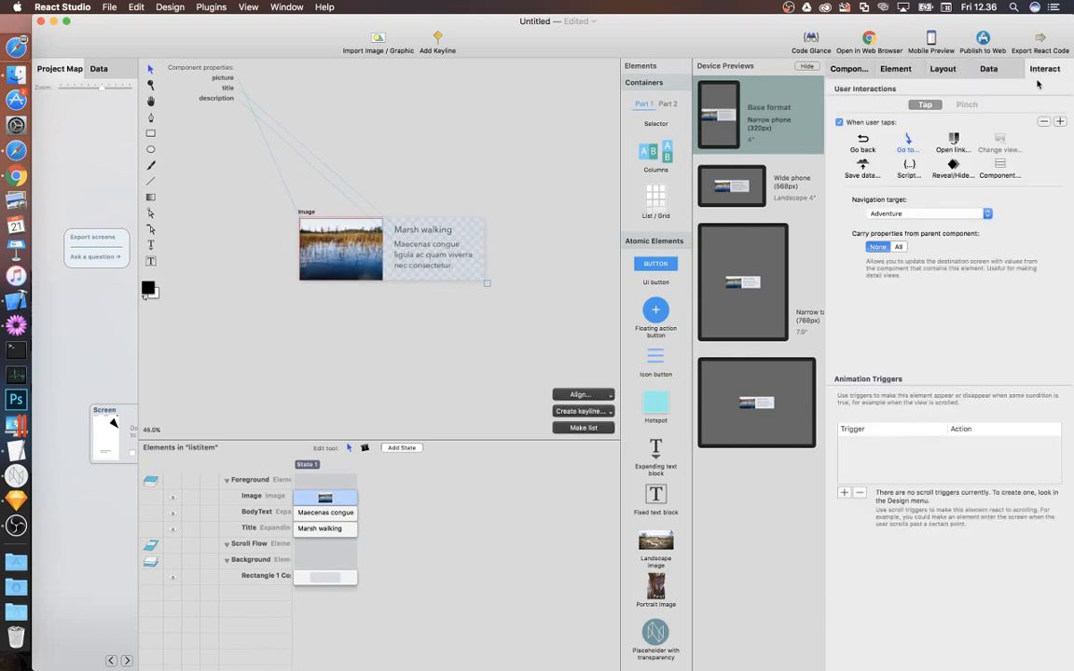
left_click(899, 247)
Open the Adventure screen from the project map and add a default background element
left_click(118, 327)
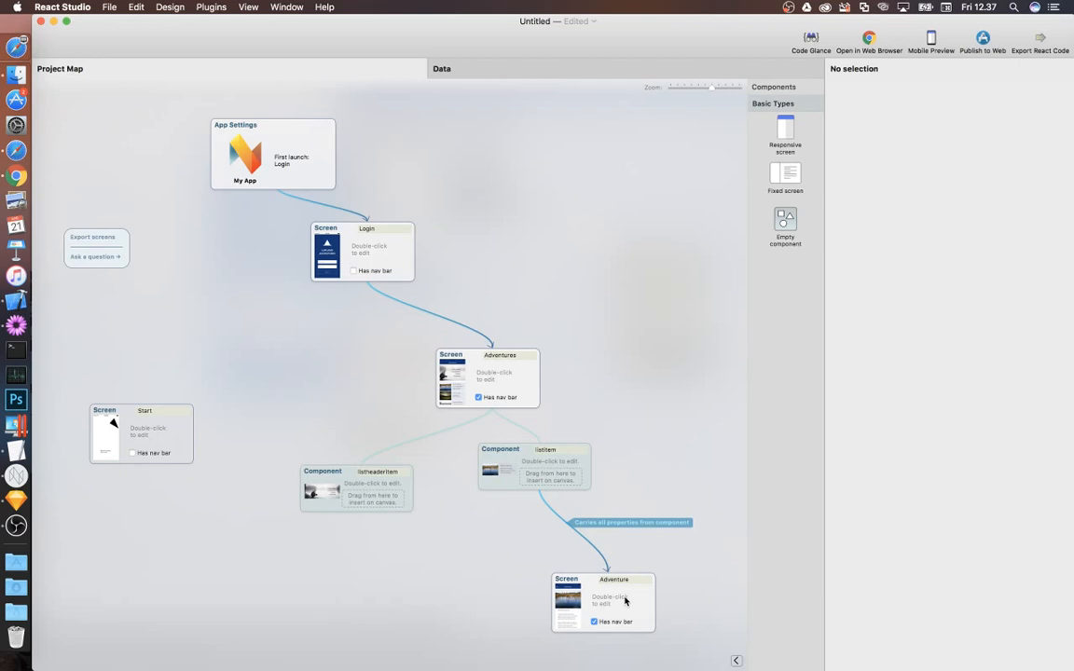
double_click(625, 601)
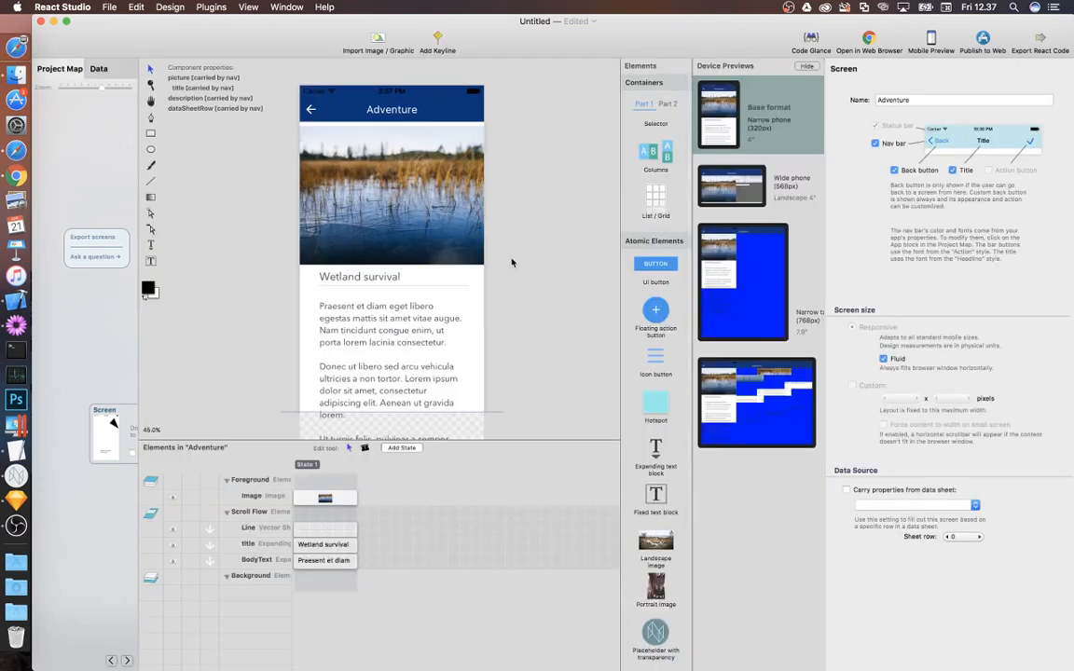
left_click(170, 6)
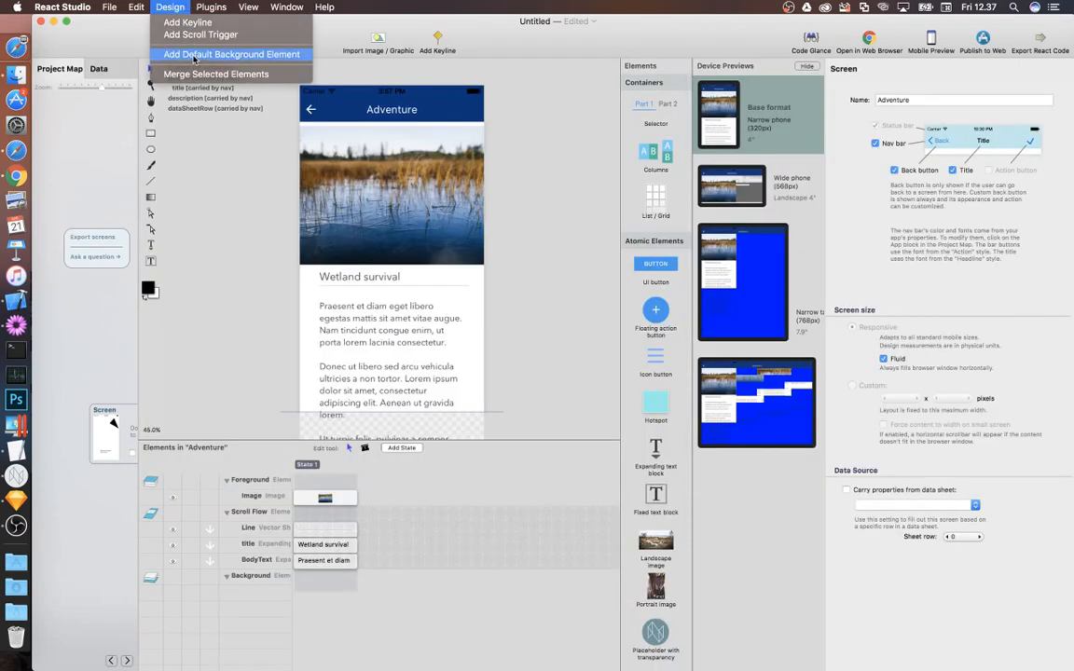
left_click(195, 56)
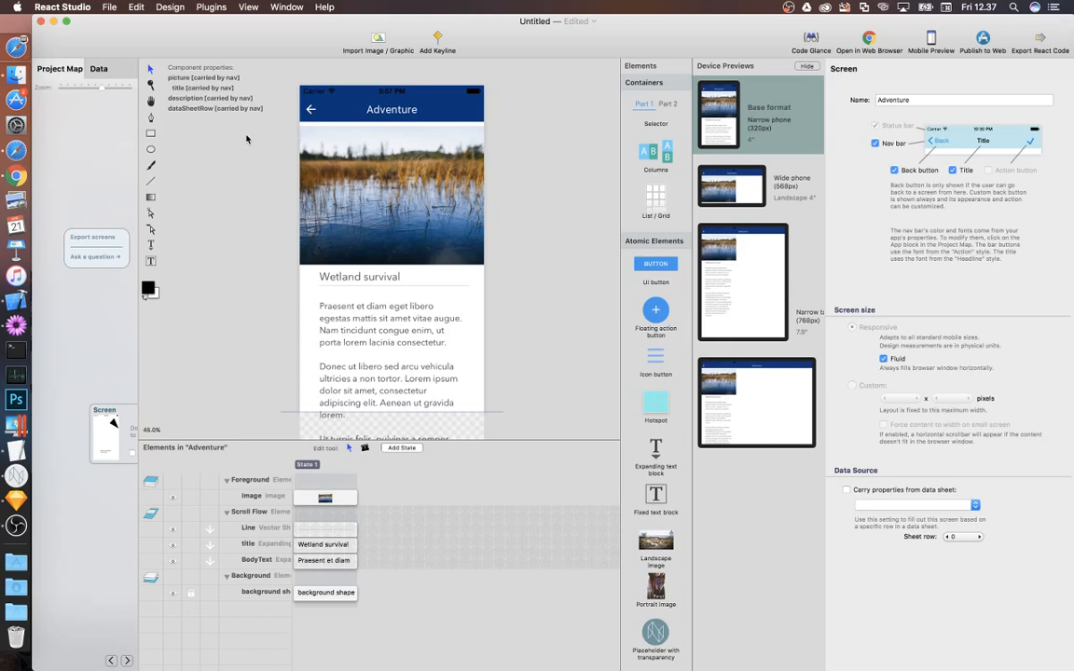
Compare the Adventure screen's carried properties with the List data columns and the listitem component's properties, ending on the Adventure screen
scroll(247, 139, "left", 2)
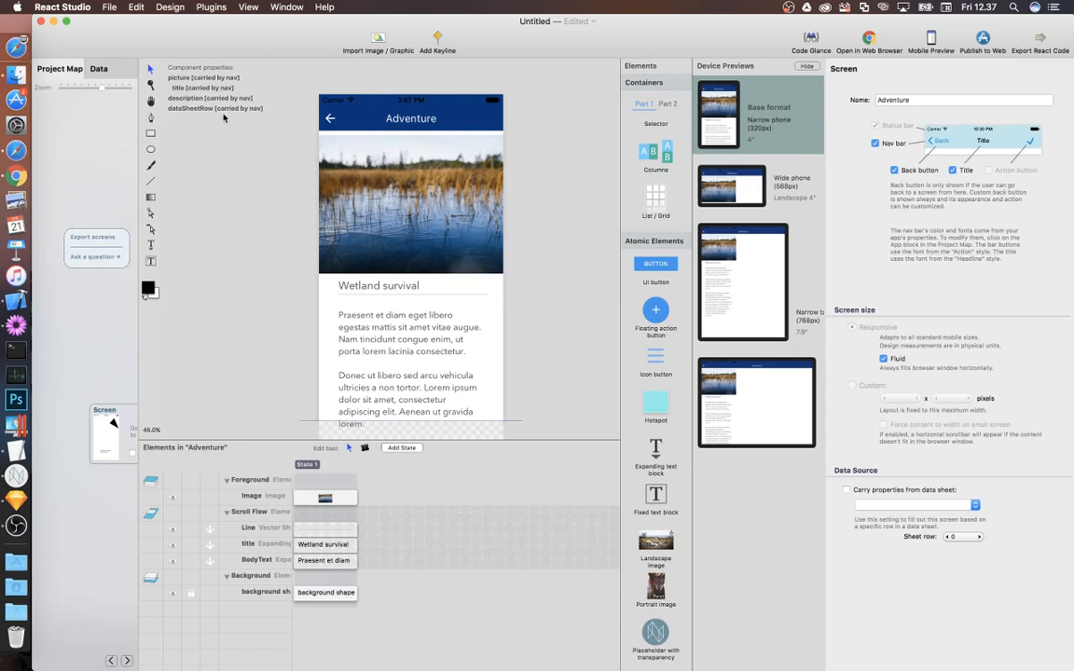
left_click(96, 68)
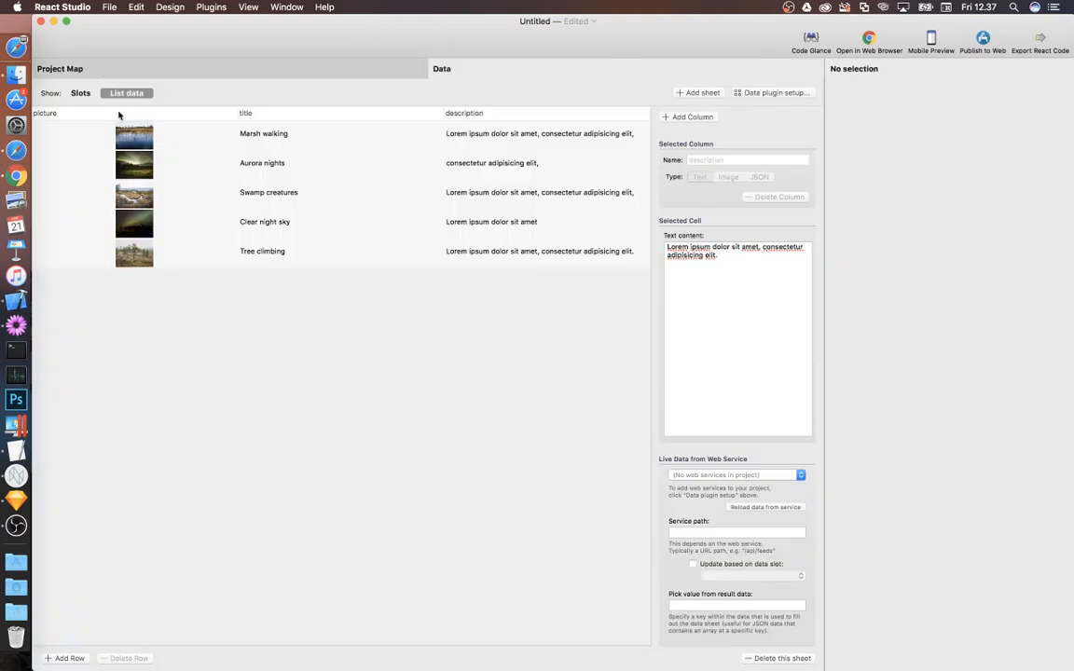
left_click(67, 72)
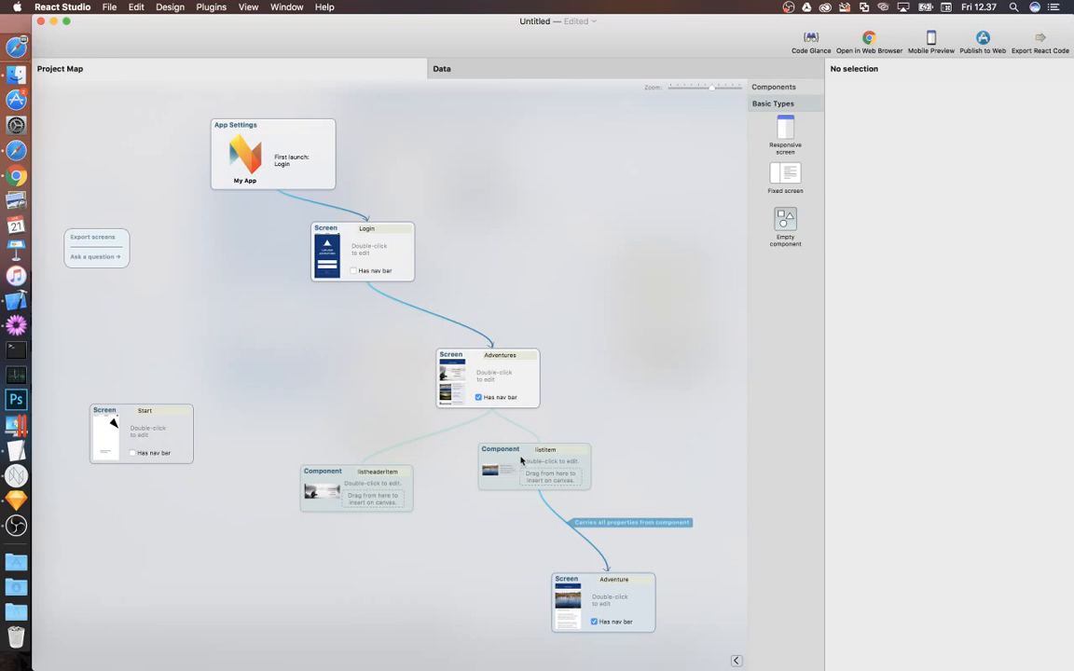
double_click(521, 449)
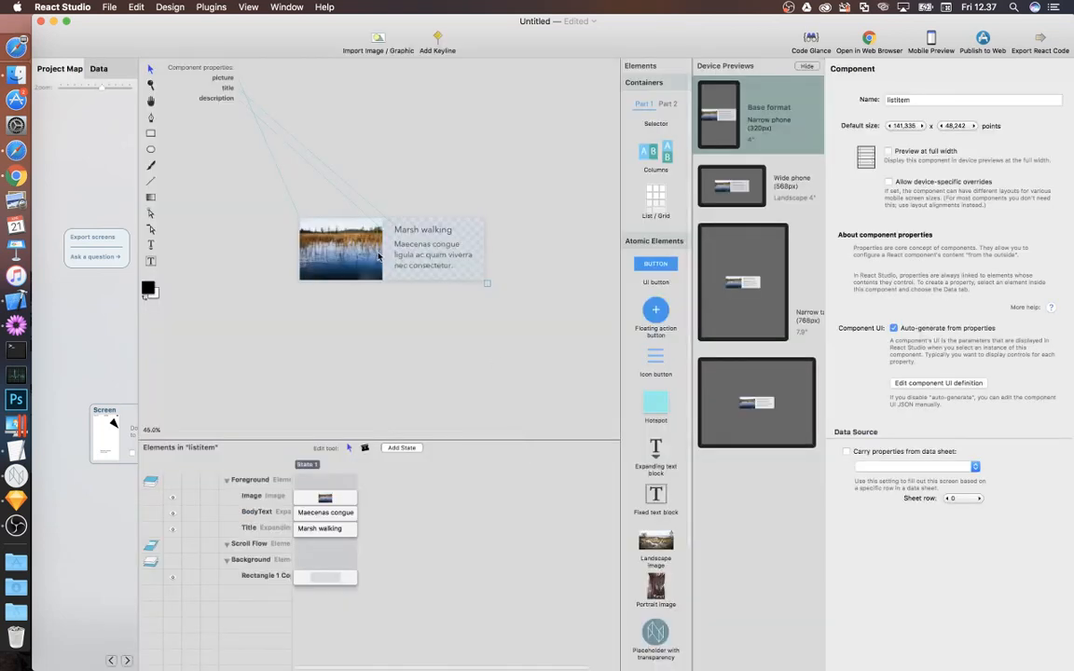
left_click(100, 310)
left_click(571, 578)
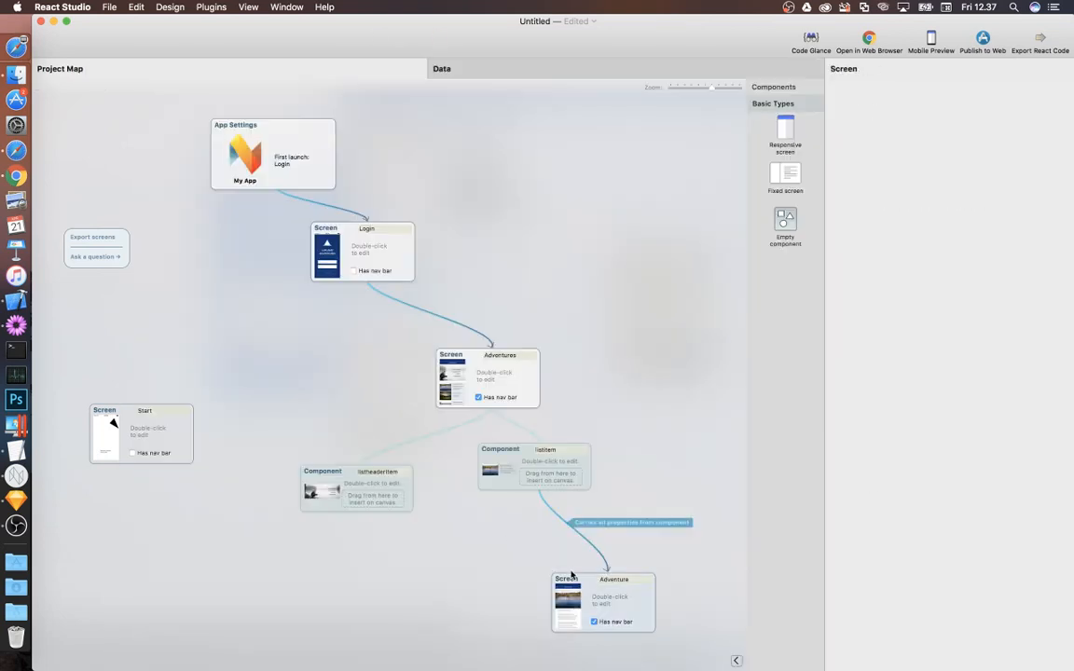
double_click(568, 577)
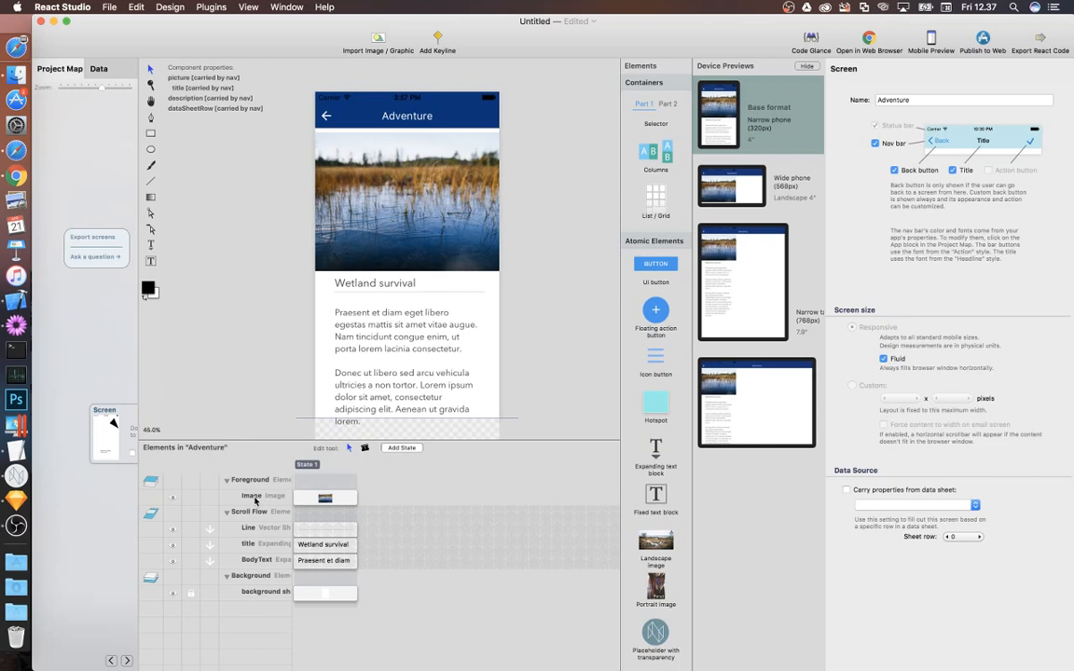
Move the Image element from Foreground into Scroll Flow, placing it directly under the nav bar with the title just below it
left_click_drag(257, 500, 244, 518)
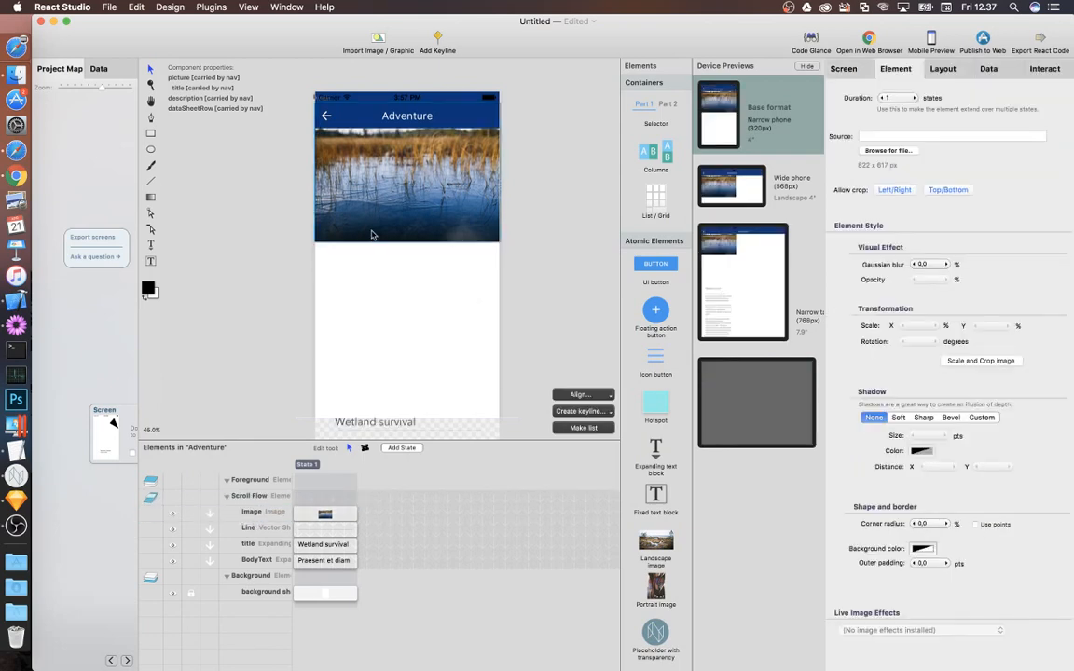
left_click(373, 422)
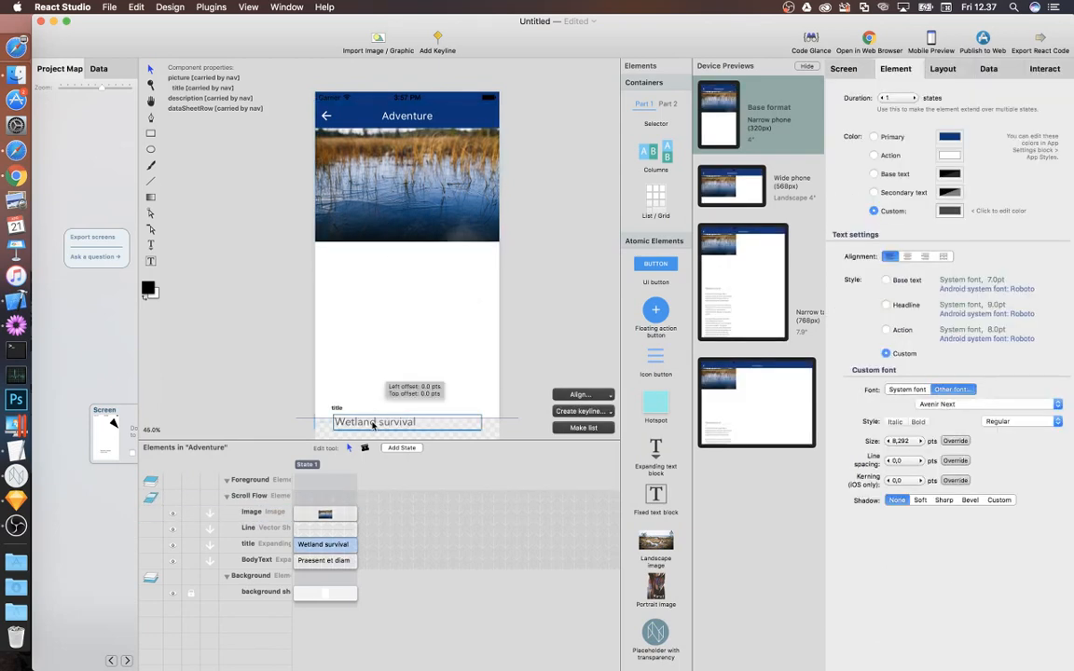
left_click_drag(373, 425, 374, 268)
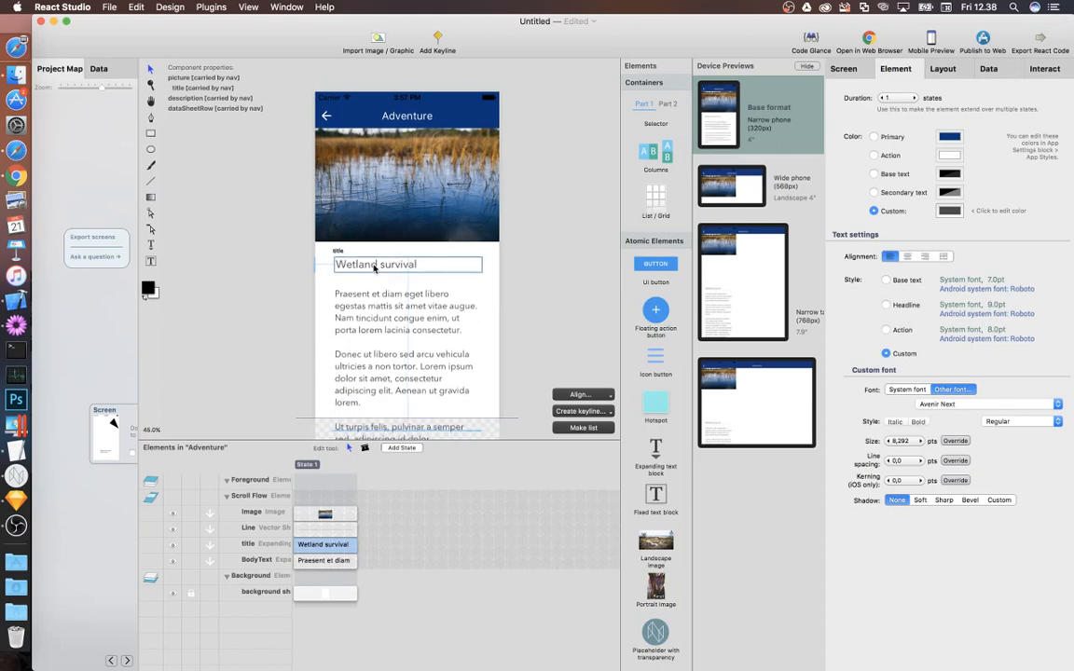
left_click(366, 164)
left_click_drag(366, 164, 404, 201)
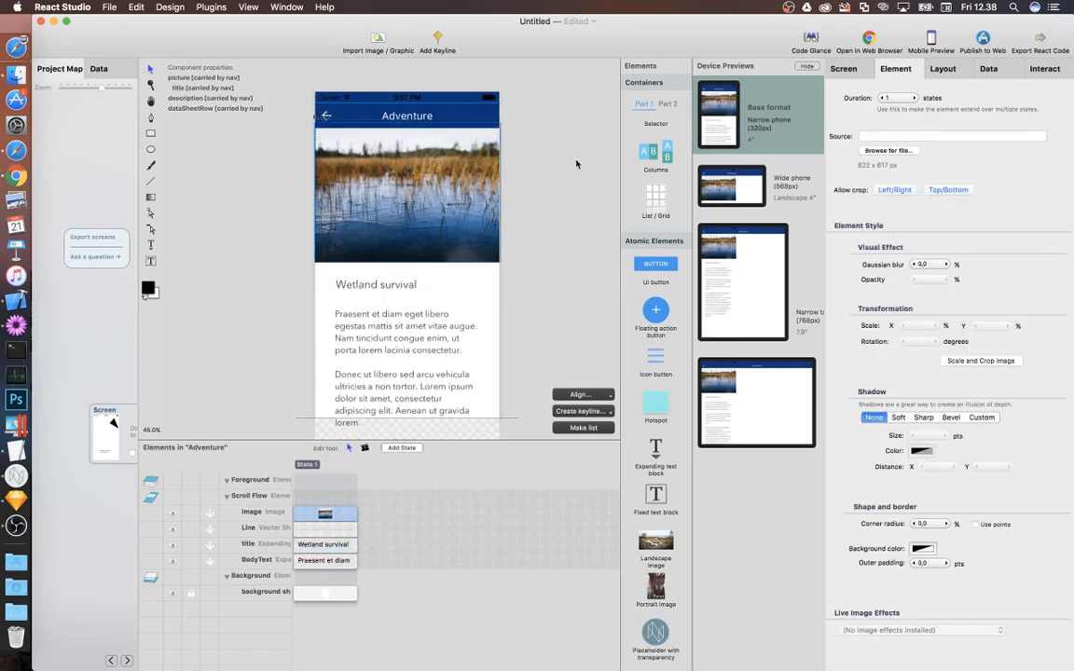
Align the Adventure screen Image element's right edge to the screen, so it stretches across the full width
left_click(942, 68)
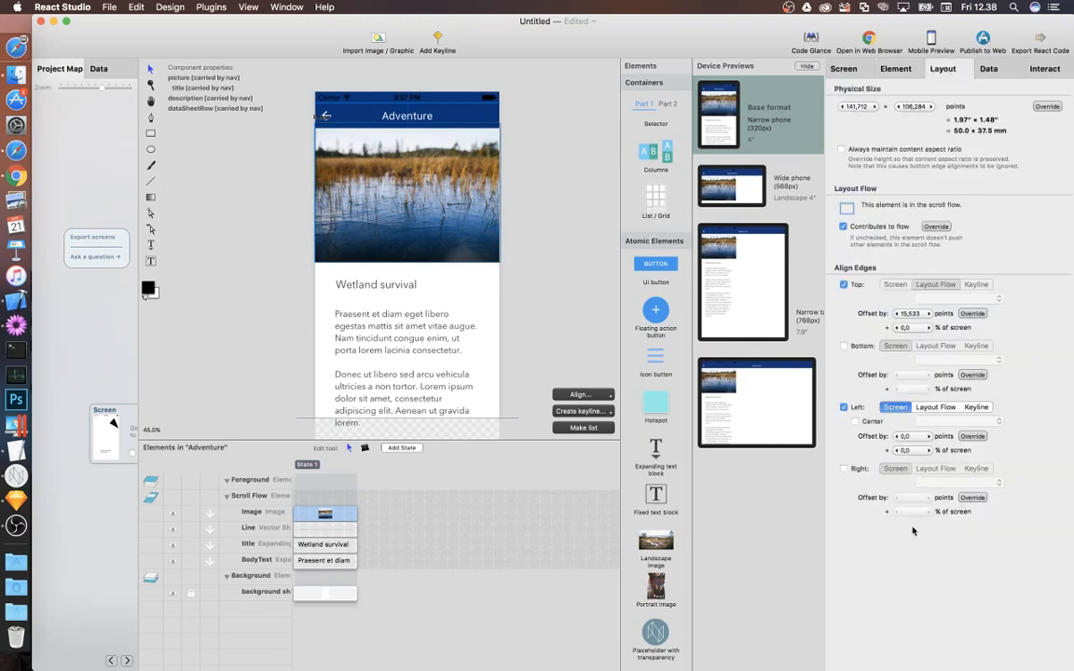
left_click(843, 468)
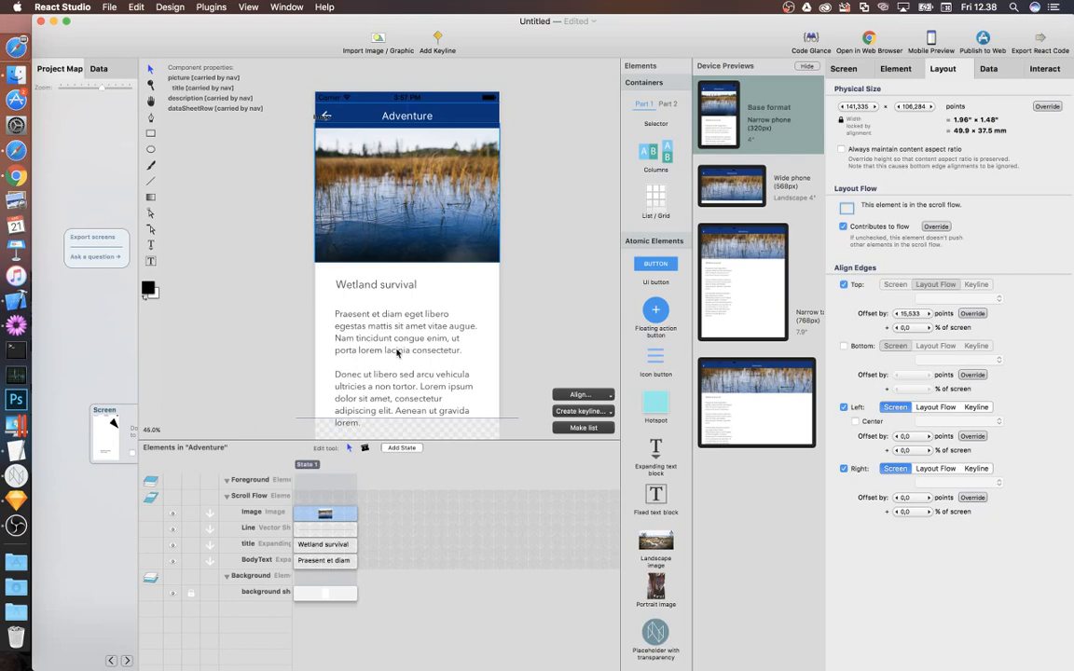
scroll(389, 290, "down", 3)
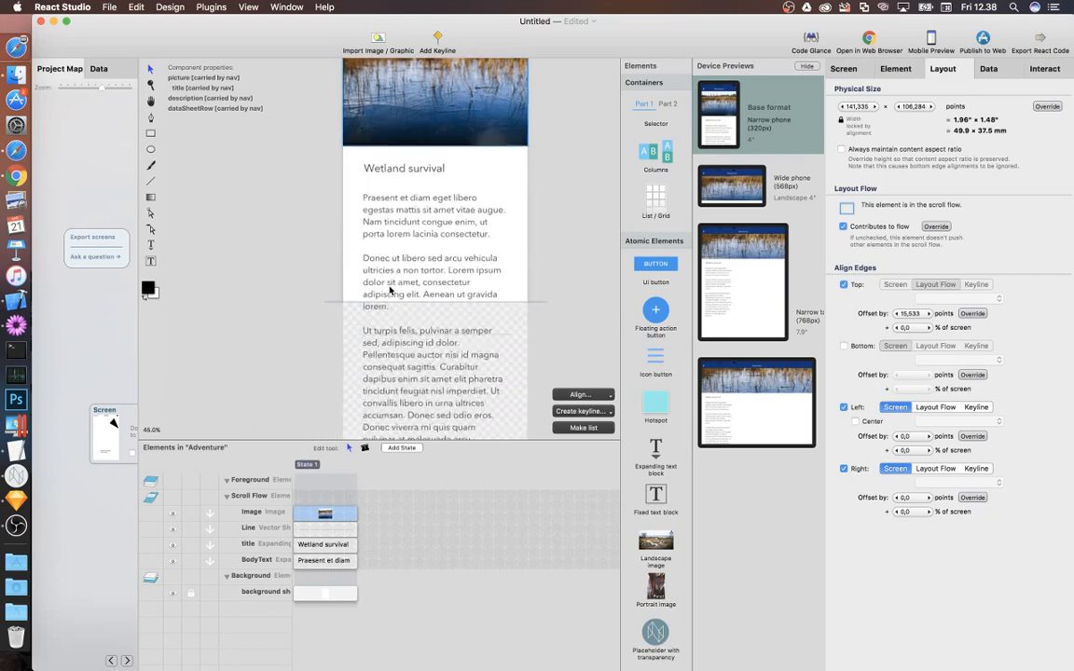
scroll(389, 290, "up", 3)
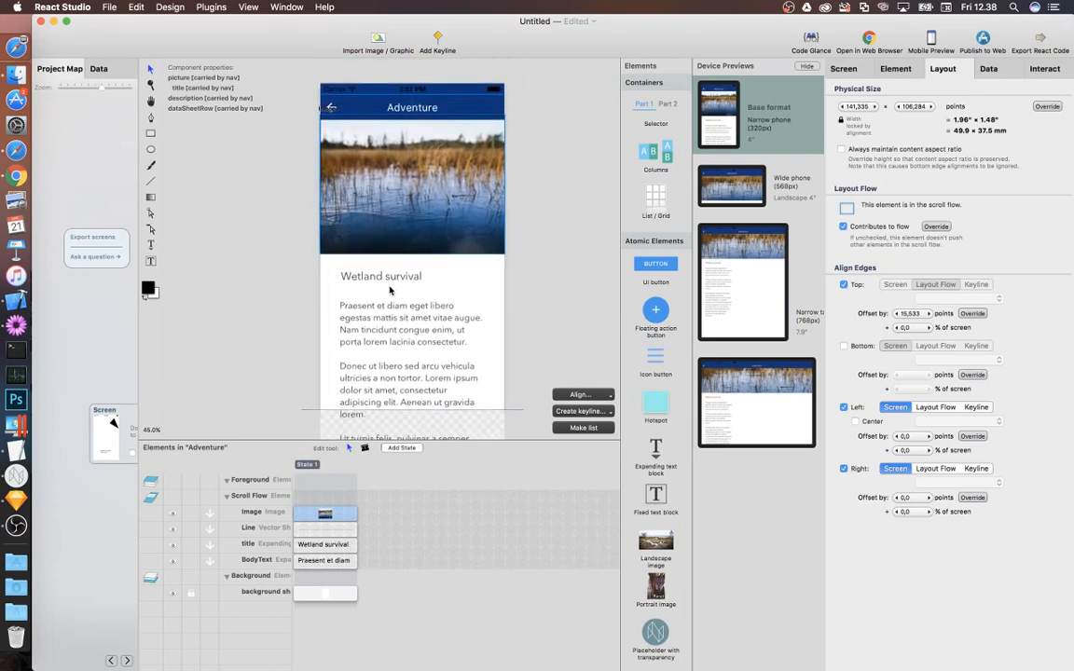
Link the Image element's content to the picture property from List data
left_click(988, 69)
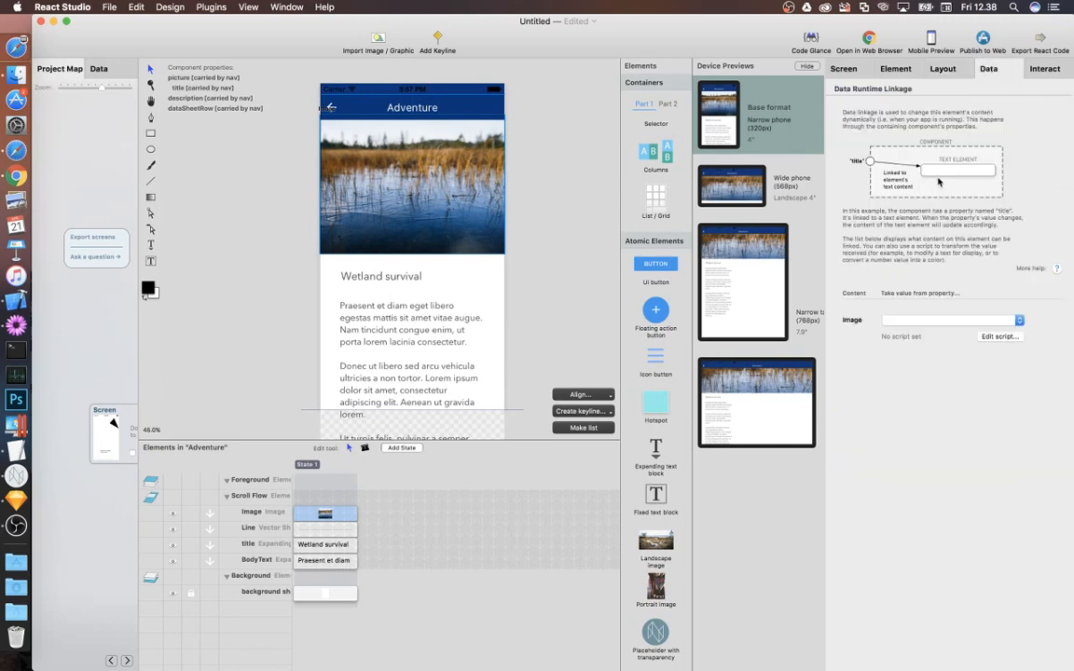
left_click(904, 319)
left_click(909, 342)
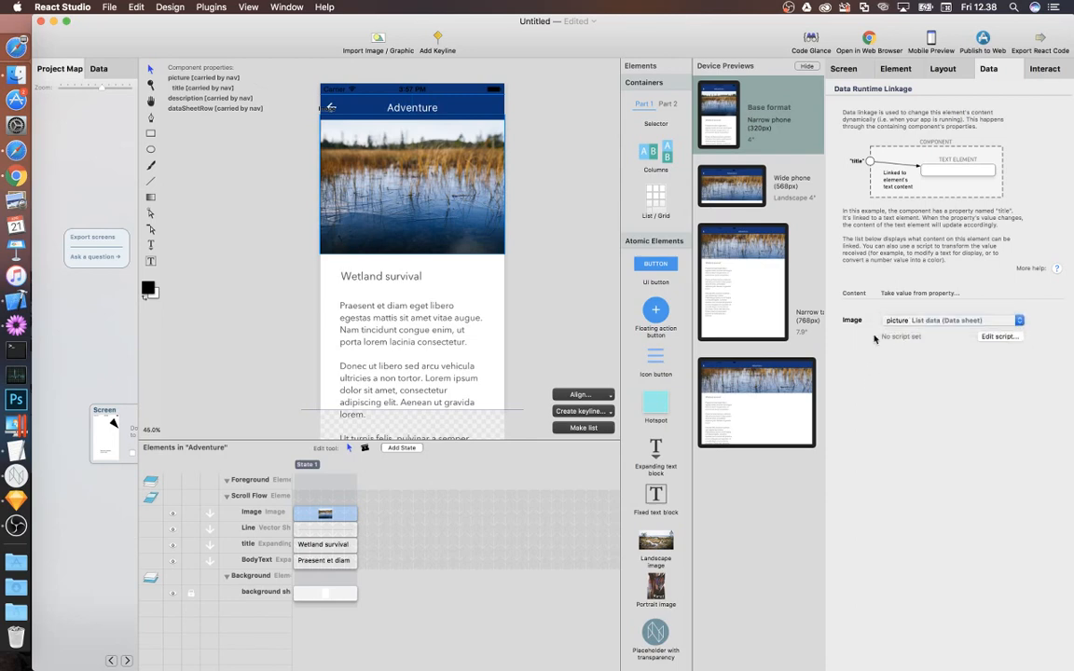
Link the title element's text to the List data title property and the BodyText element's text to description
left_click(410, 278)
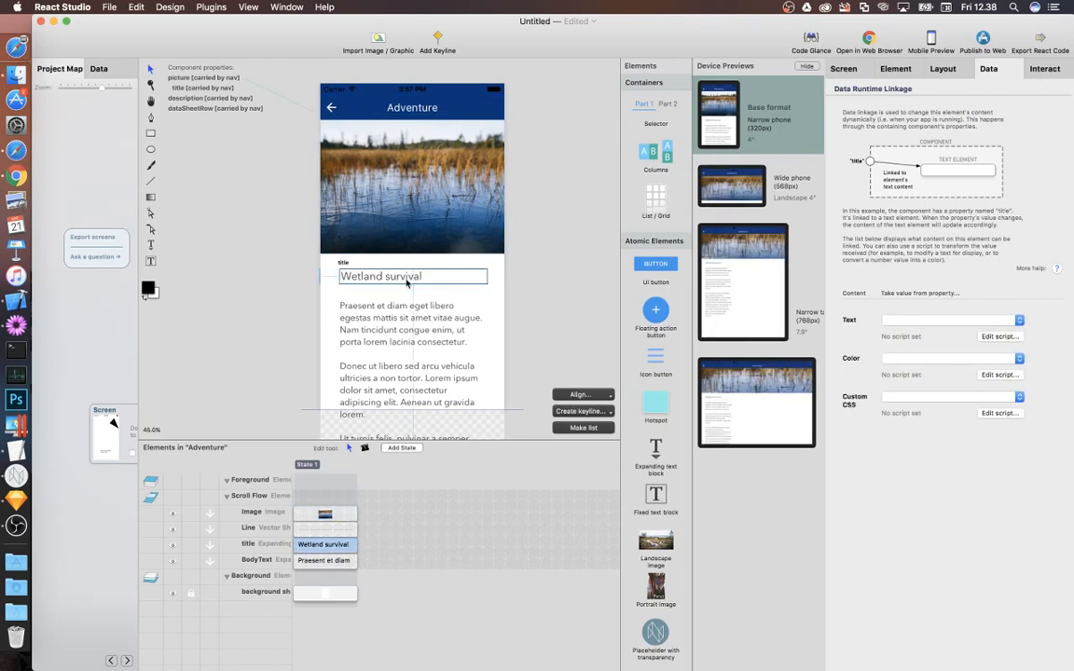
left_click(884, 319)
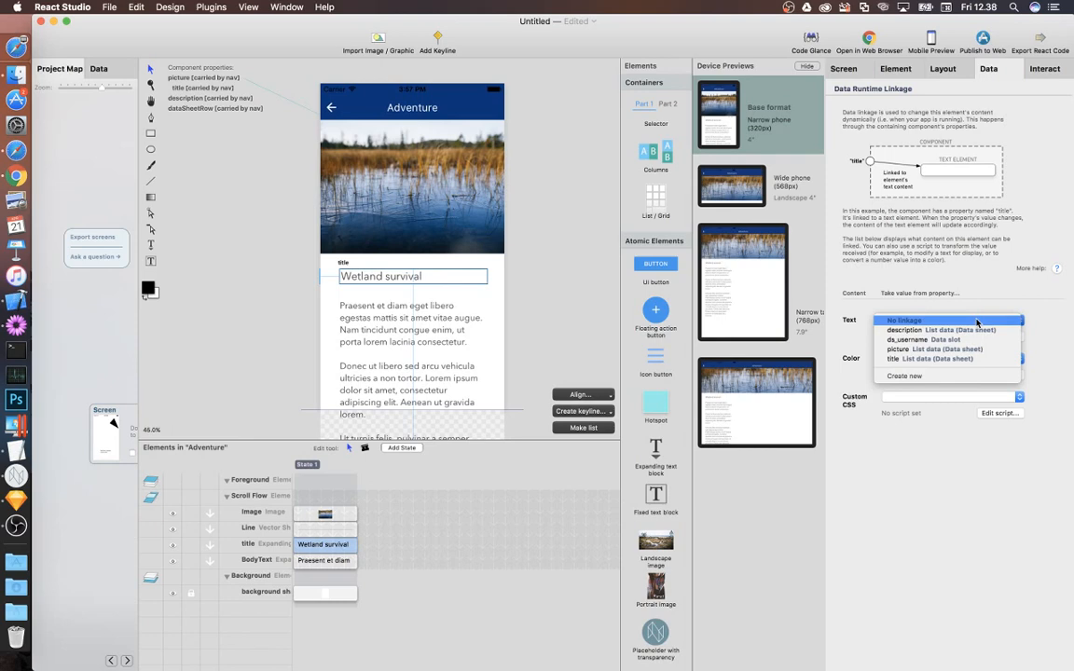
left_click(949, 360)
left_click(412, 322)
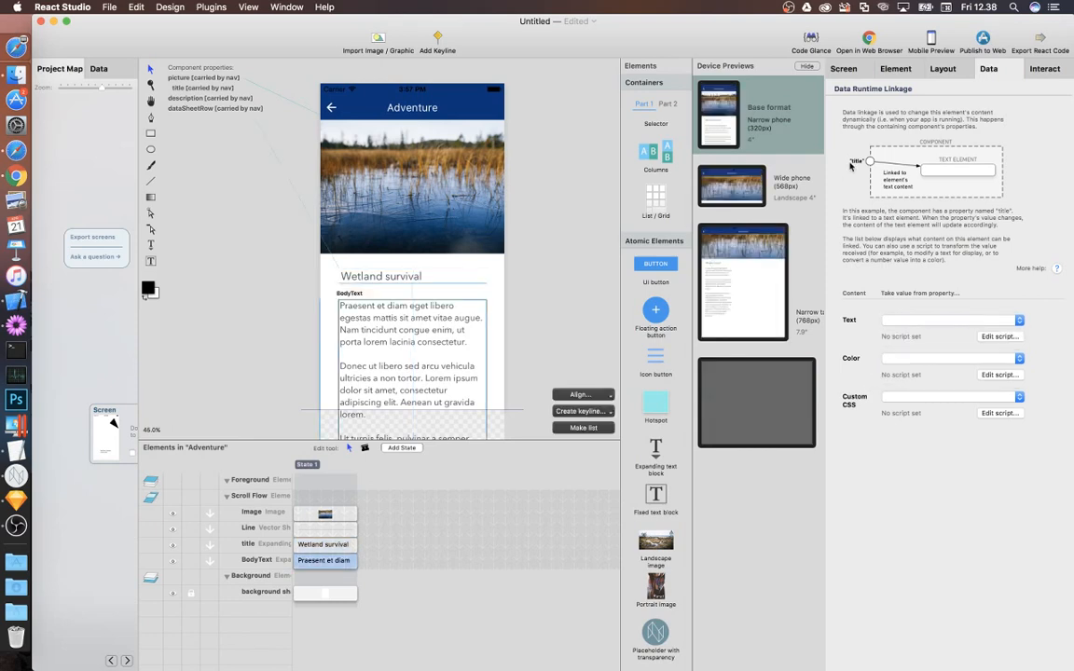
left_click(894, 319)
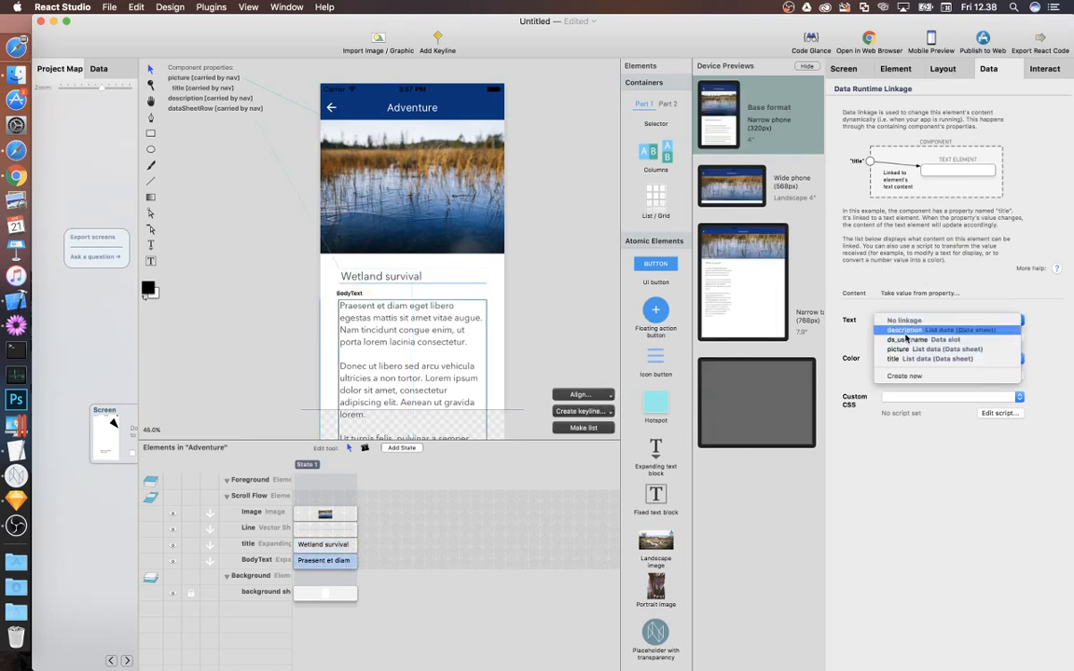
left_click(906, 334)
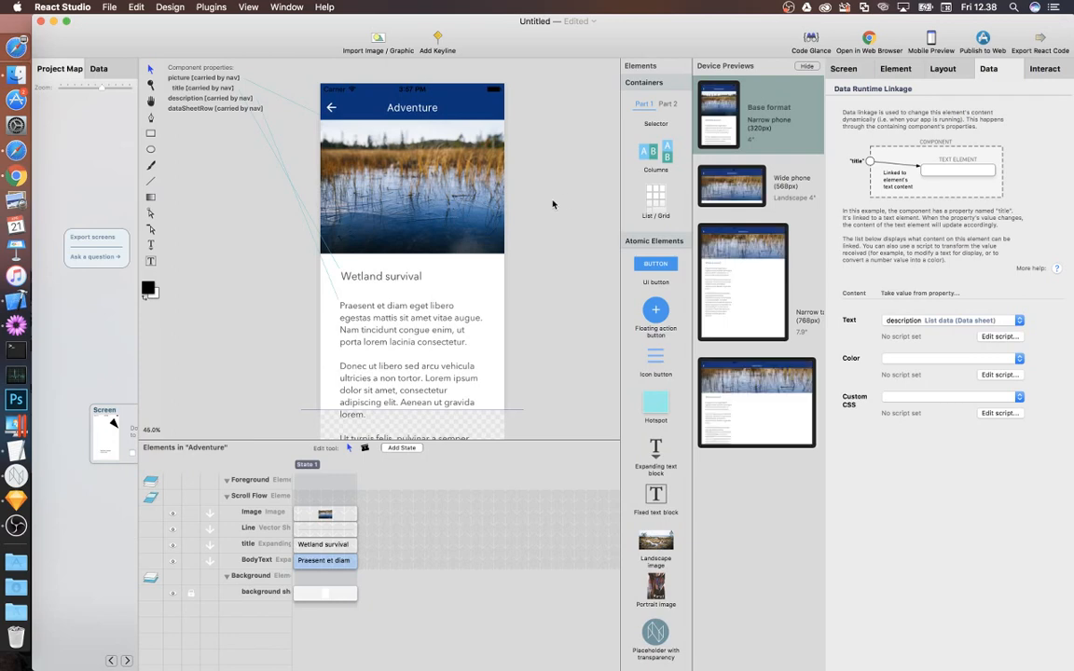
Export the app under its default name to the web browser, switch to Chrome and sign in from the login screen
left_click(873, 41)
key("Return")
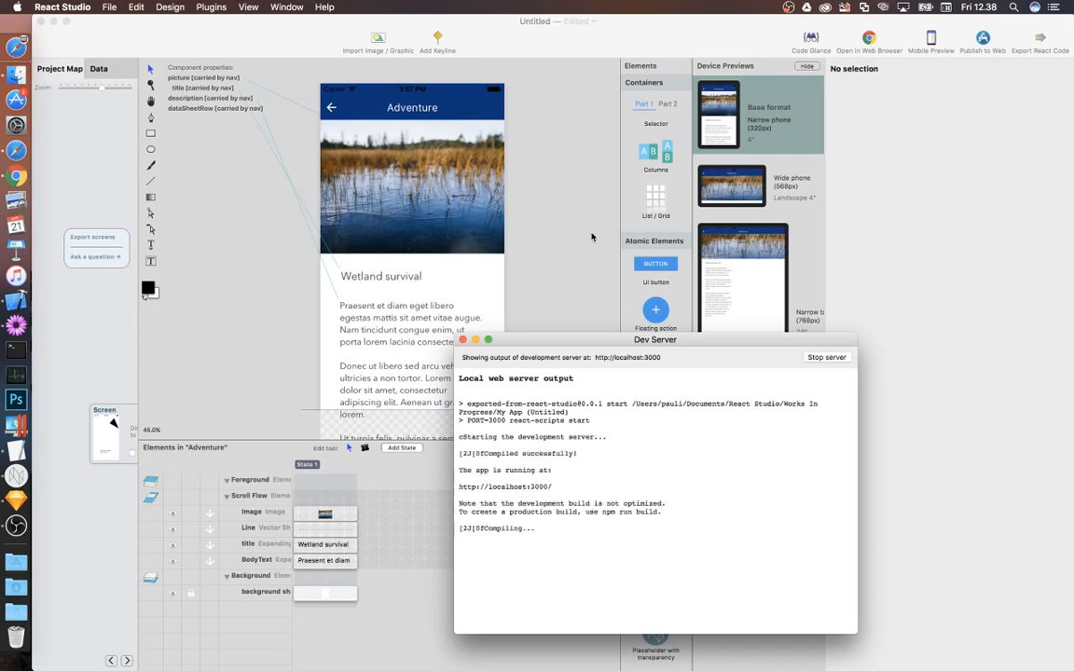
left_click(16, 176)
left_click(558, 360)
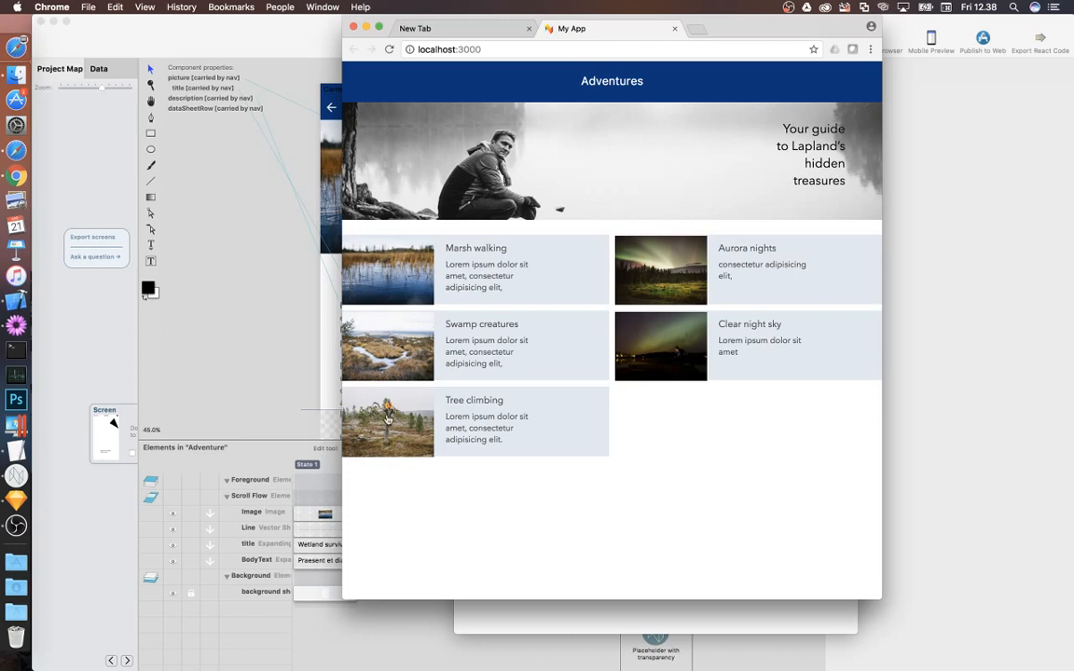
Check the detail screens of Swamp creatures, Marsh walking, Aurora nights and Tree climbing, returning to the Adventures list after each
left_click(407, 337)
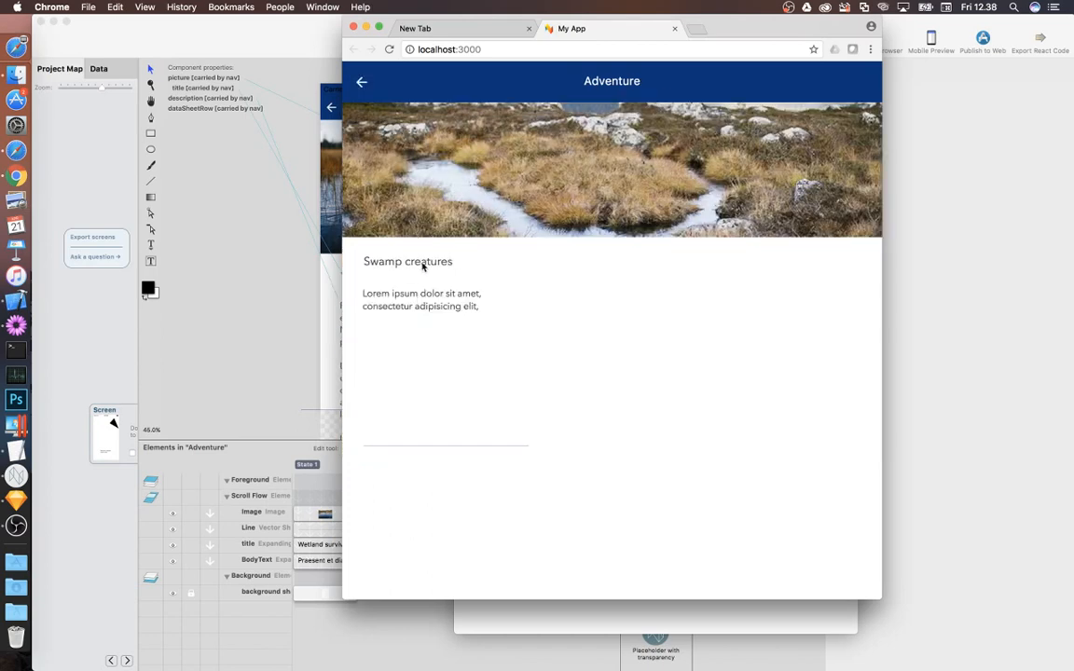
left_click(362, 82)
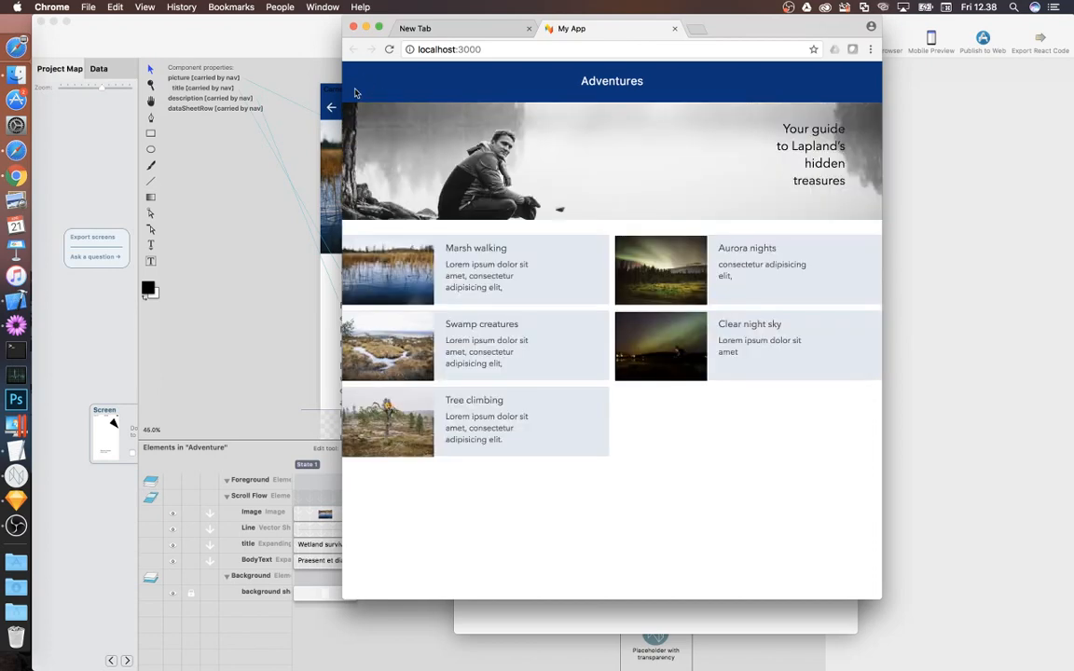
left_click(393, 249)
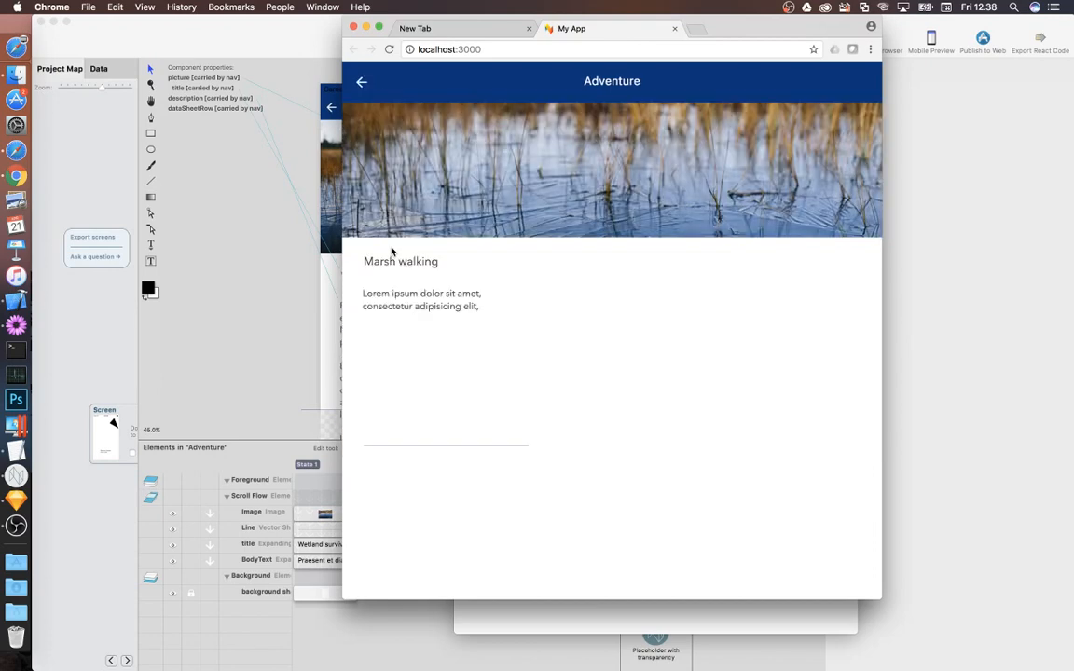
left_click(363, 85)
left_click(604, 240)
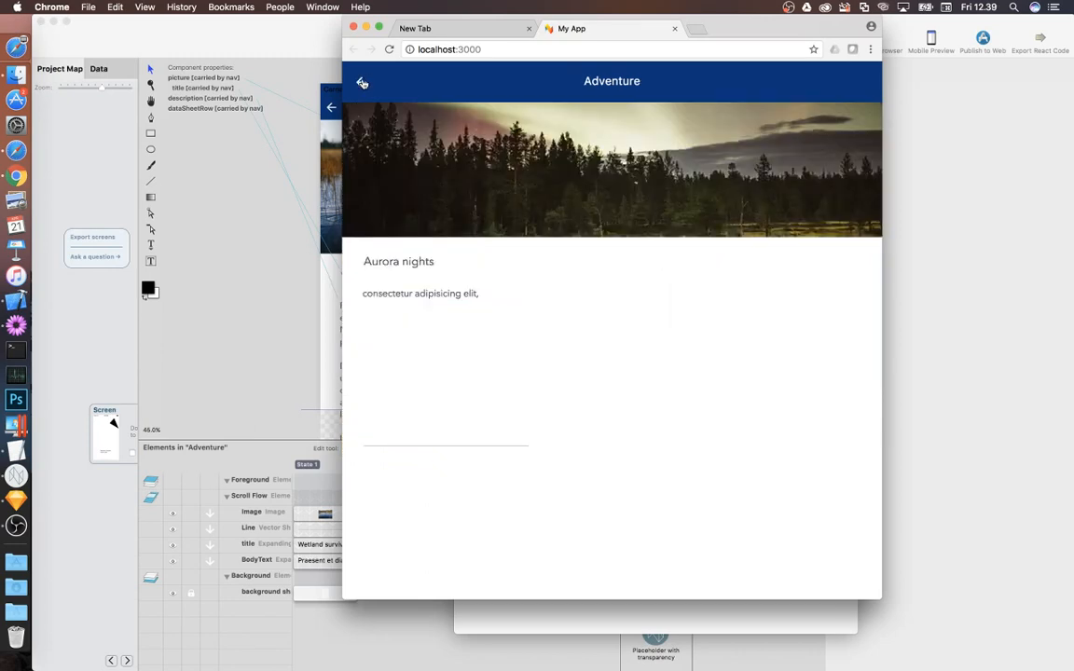
left_click(362, 83)
left_click(378, 391)
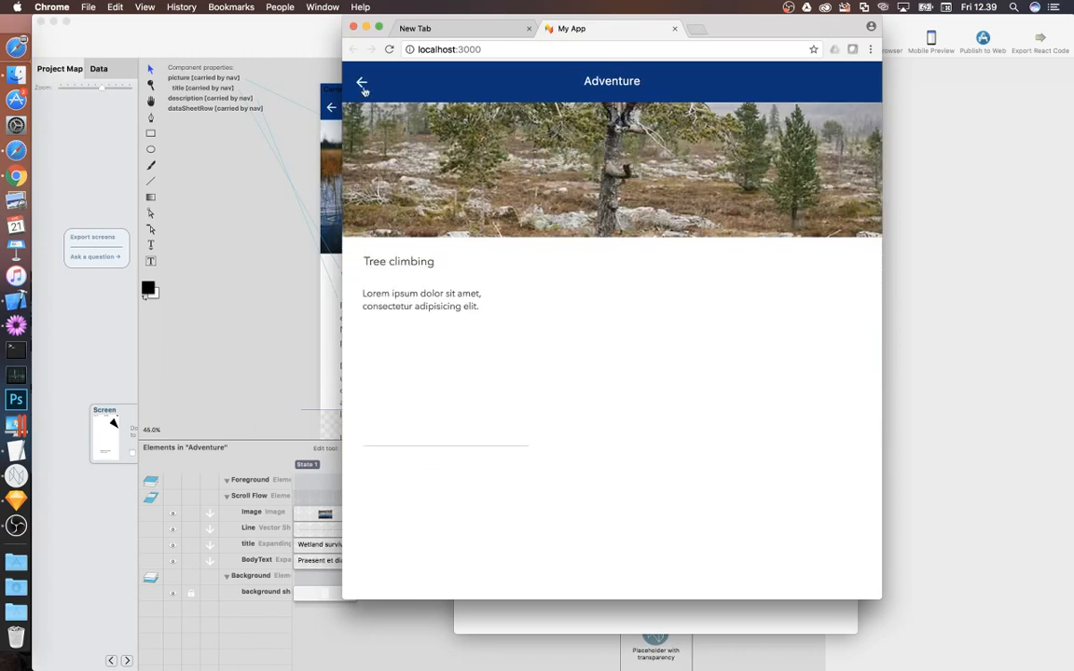
left_click(361, 83)
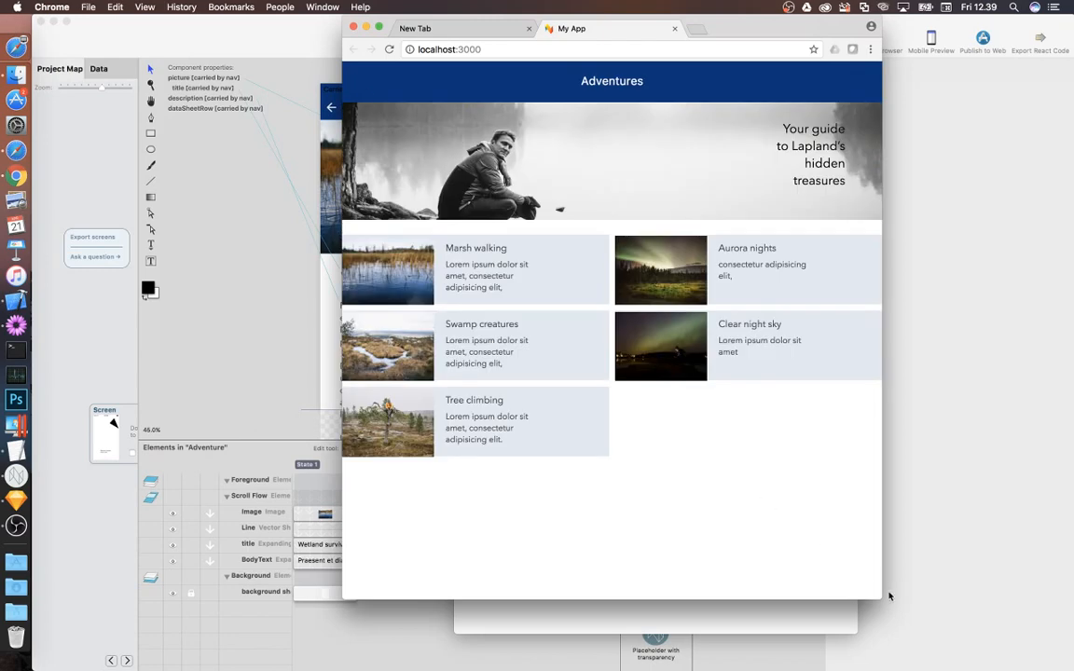
Narrow the browser window to phone width and check the Aurora nights detail screen, returning to the Adventures list
left_click_drag(889, 596, 663, 592)
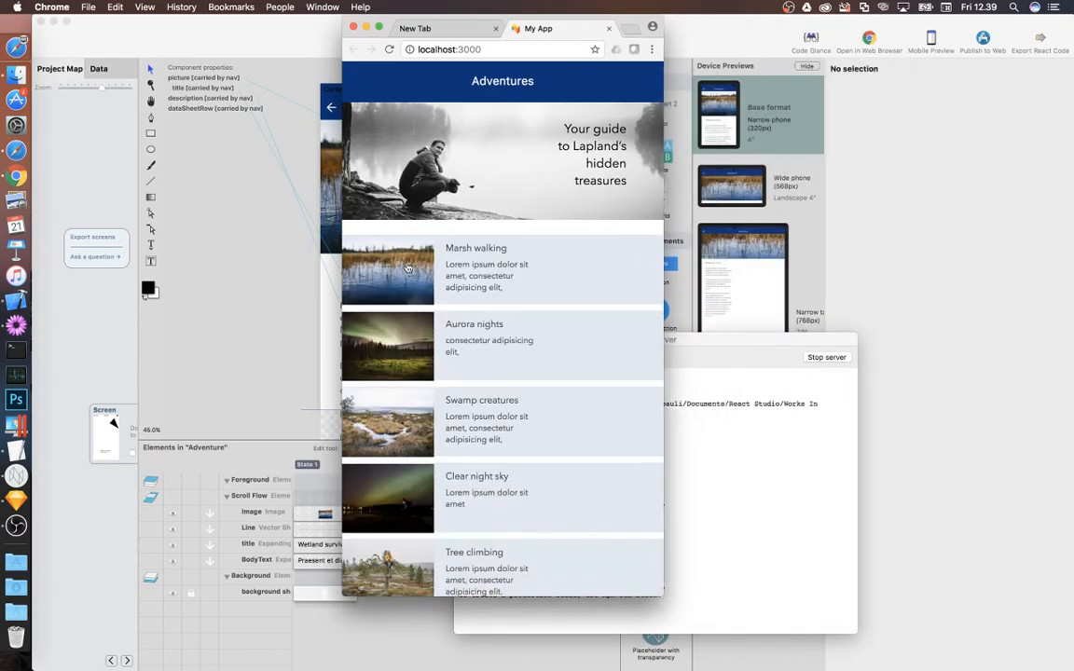
left_click(368, 291)
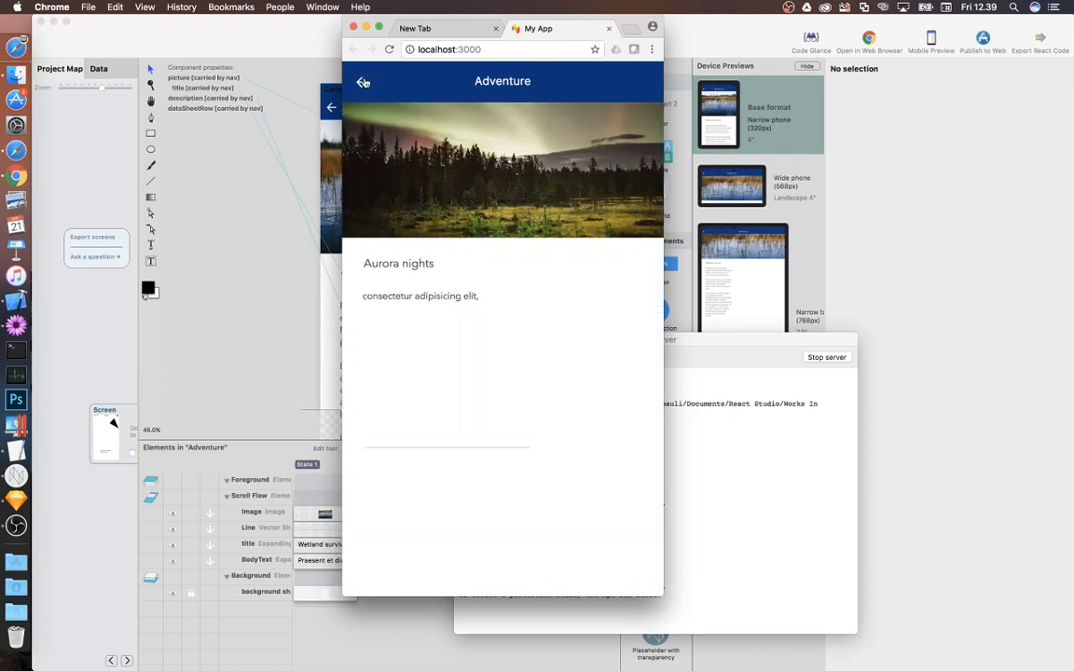
left_click(363, 83)
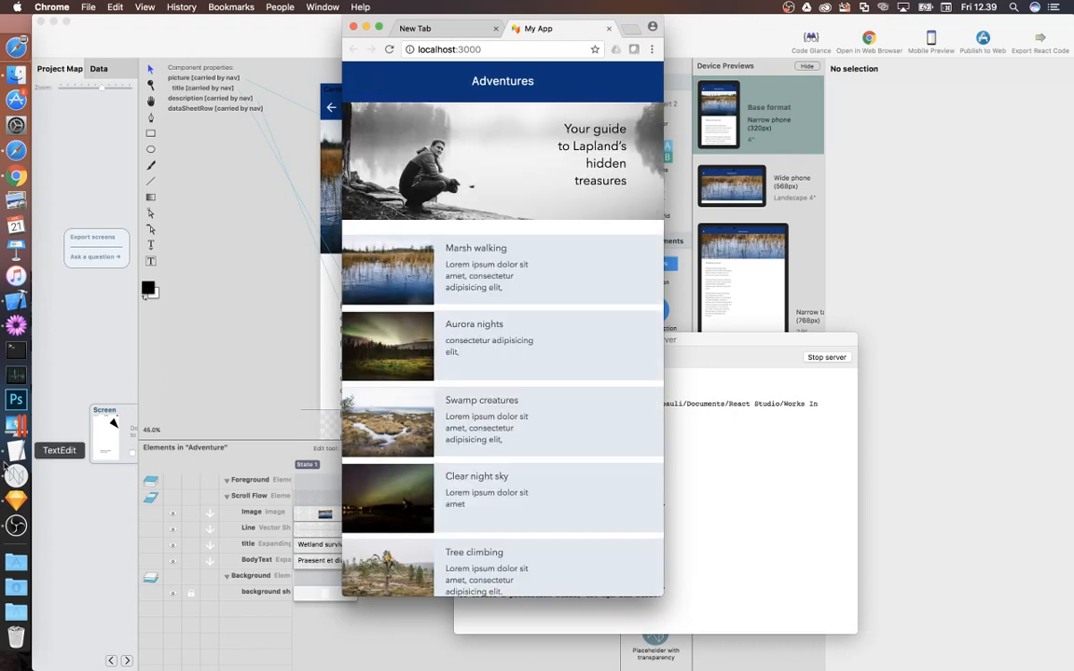
Compare the Sketch design, React Studio's project map and the running app in Chrome, ending on the project map
left_click(14, 501)
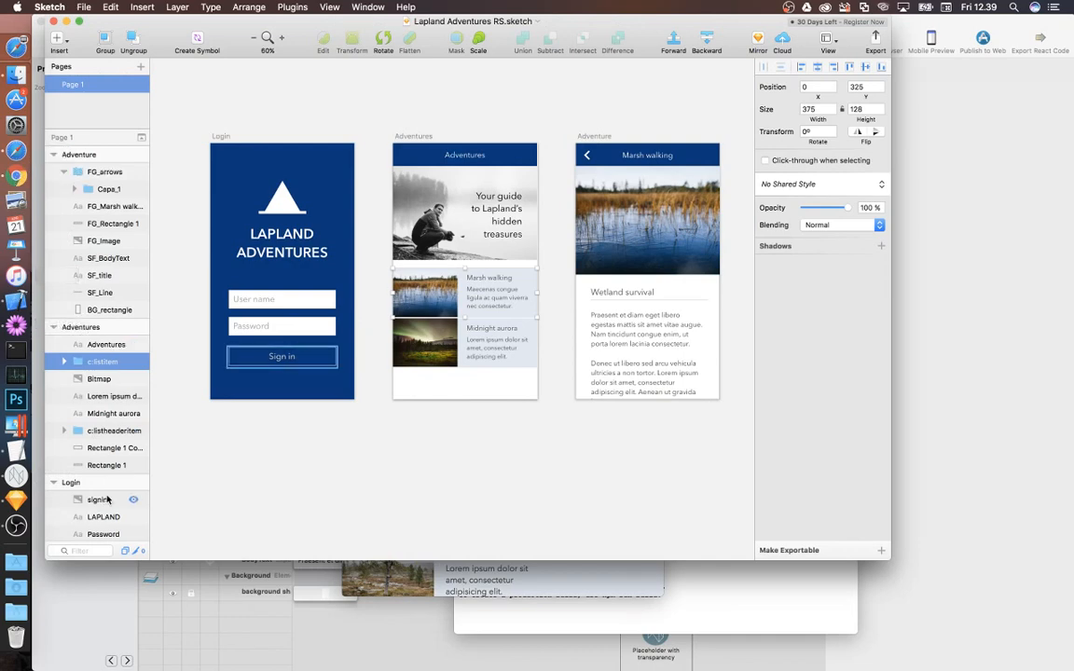
left_click(94, 605)
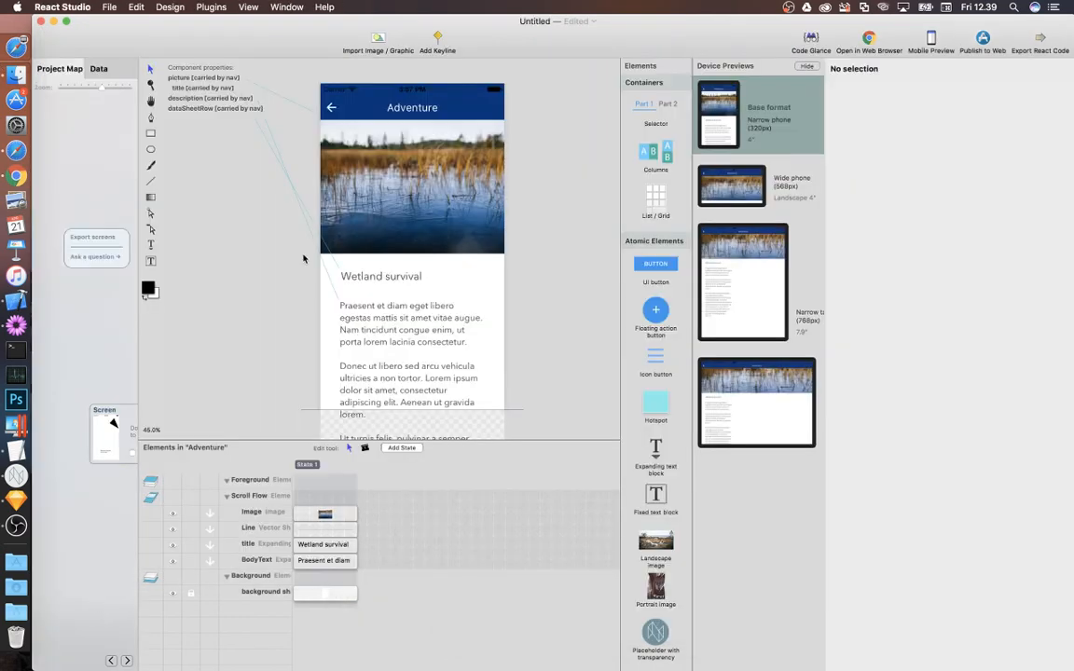
left_click(111, 195)
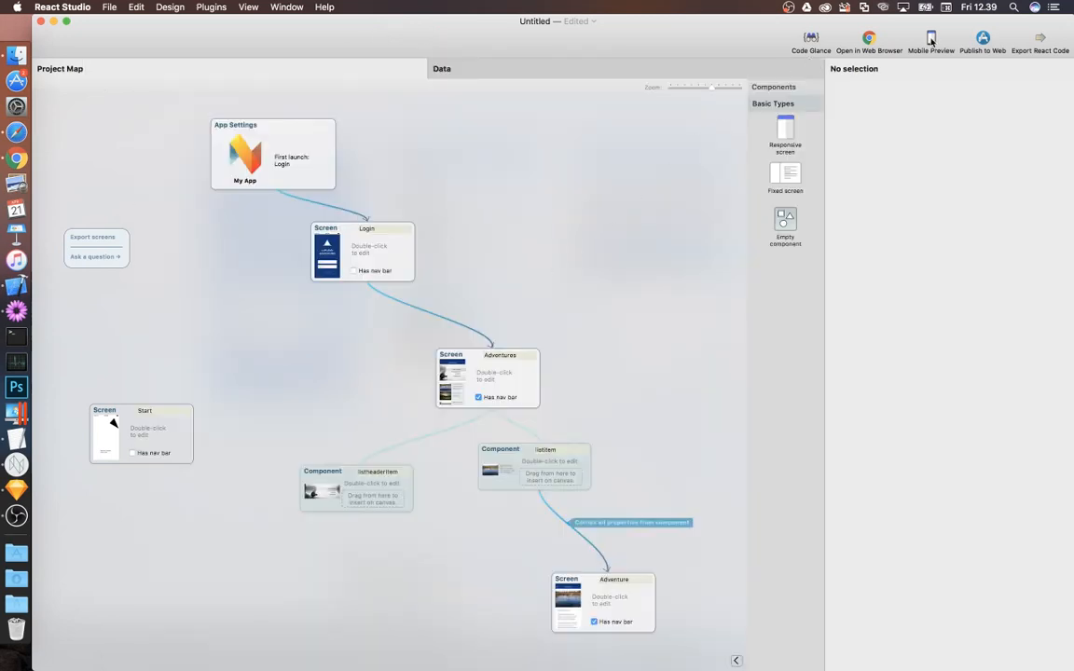
left_click(18, 159)
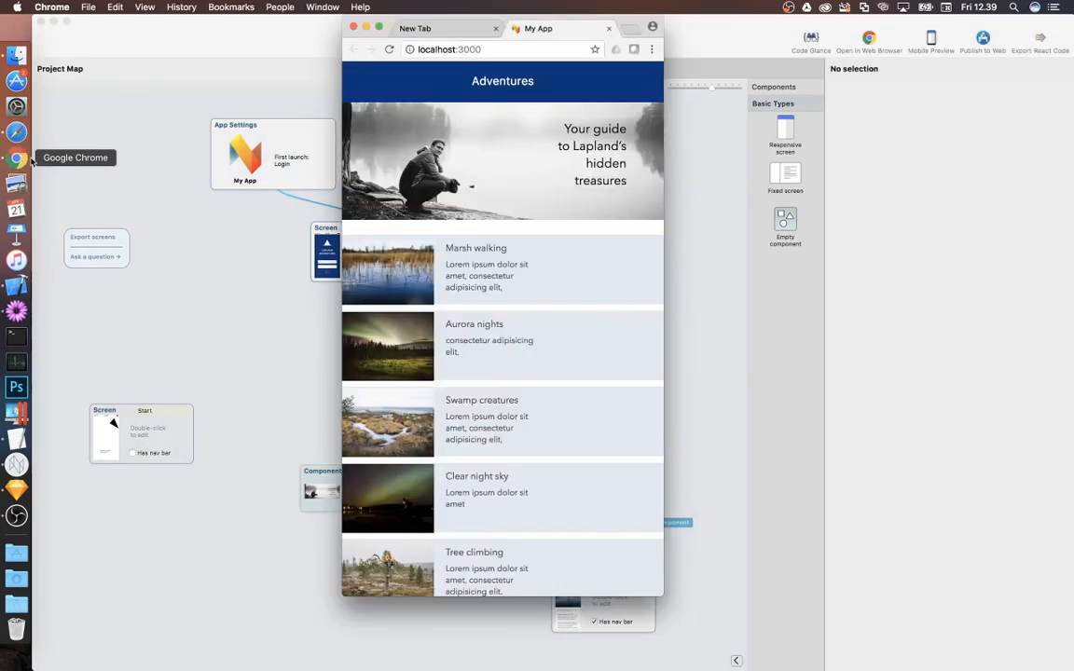
left_click(234, 257)
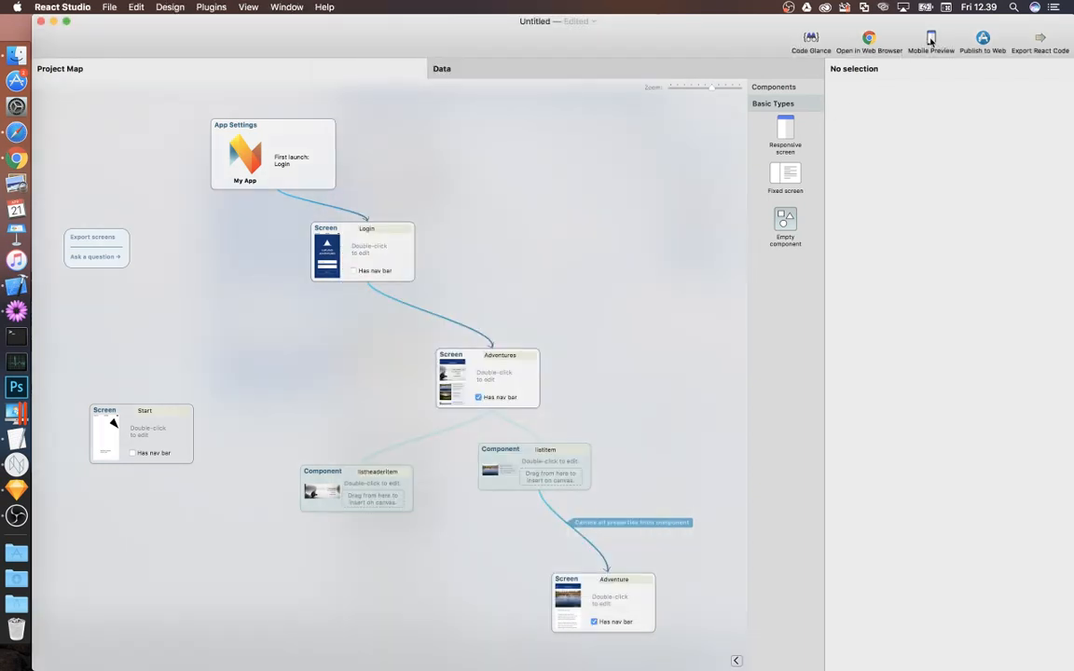
Generate a mobile preview of the app under its default name and copy the preview URL to the clipboard
left_click(930, 41)
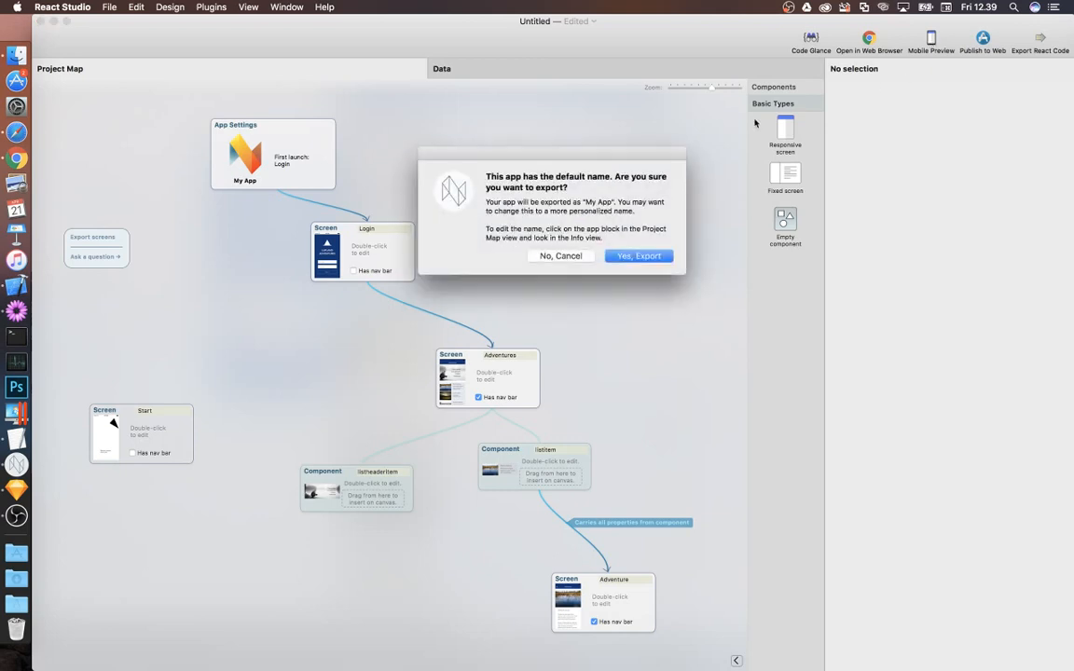
key("Return")
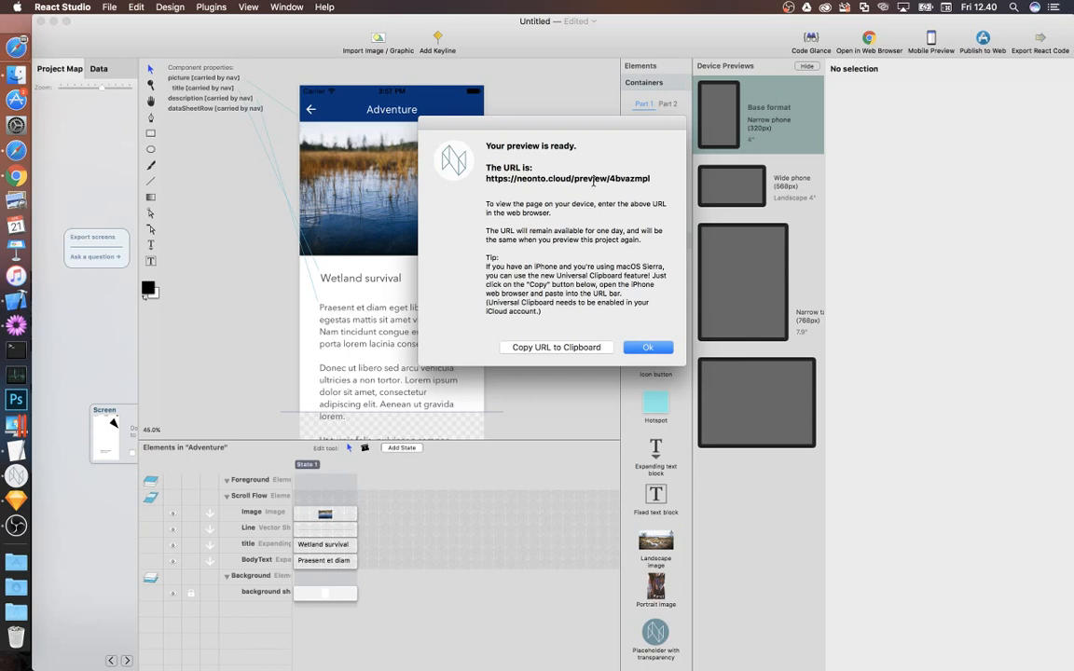
left_click(565, 349)
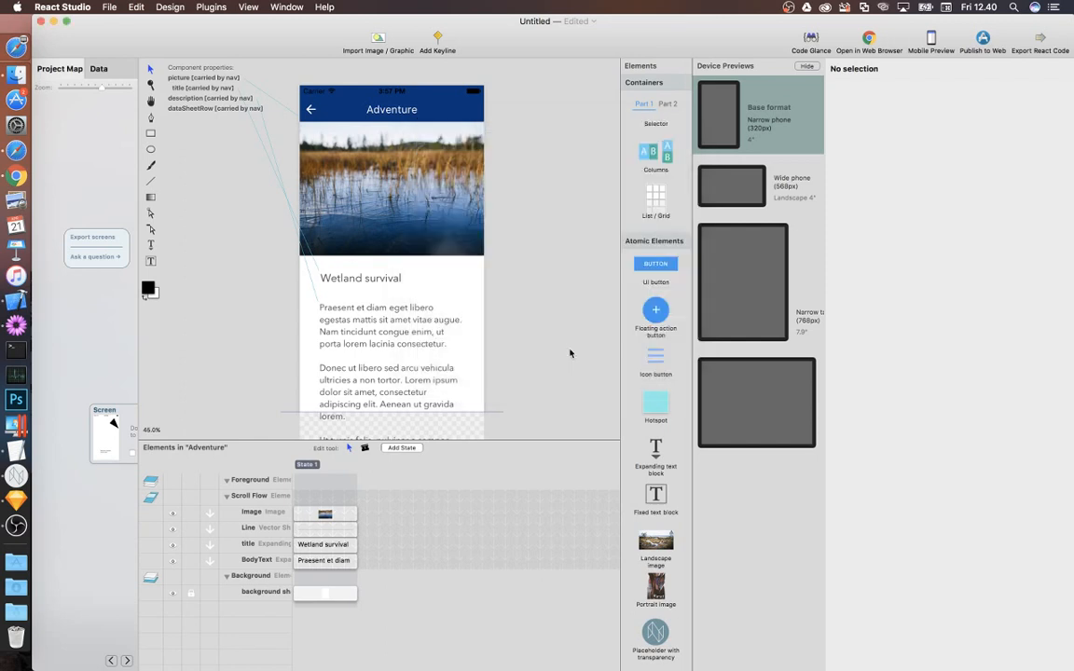
Switch to Chrome and load the copied preview URL in a new tab
left_click(17, 171)
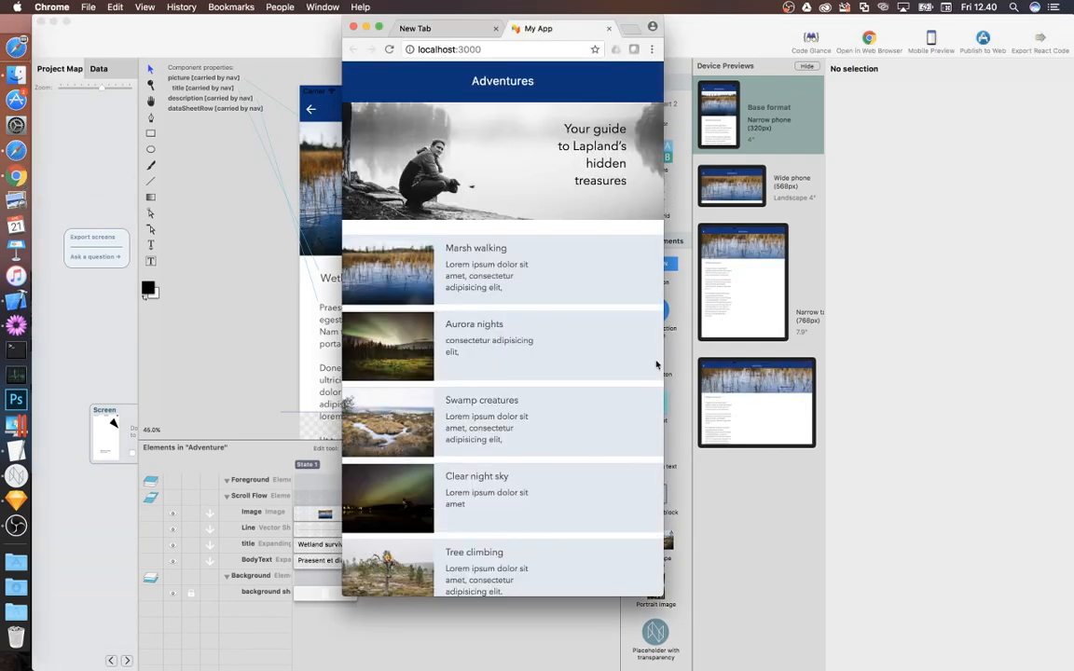
key("super+t")
key("super+v")
key("Return")
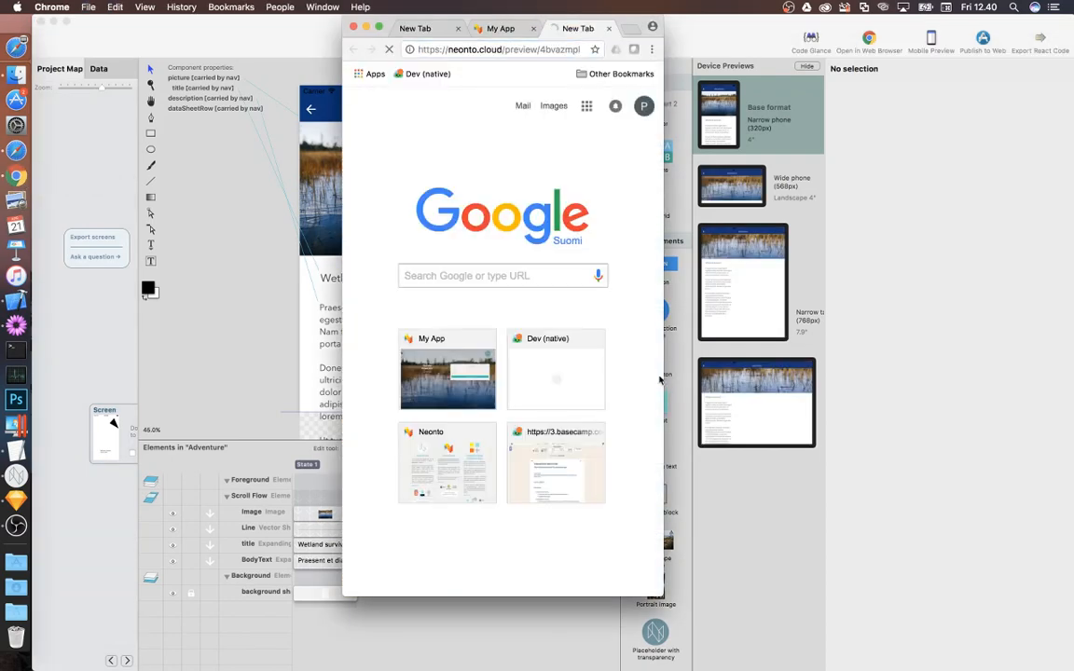
Enlarge the browser window, sign in to the online preview and check the Clear night sky detail screen
left_click_drag(980, 667, 975, 635)
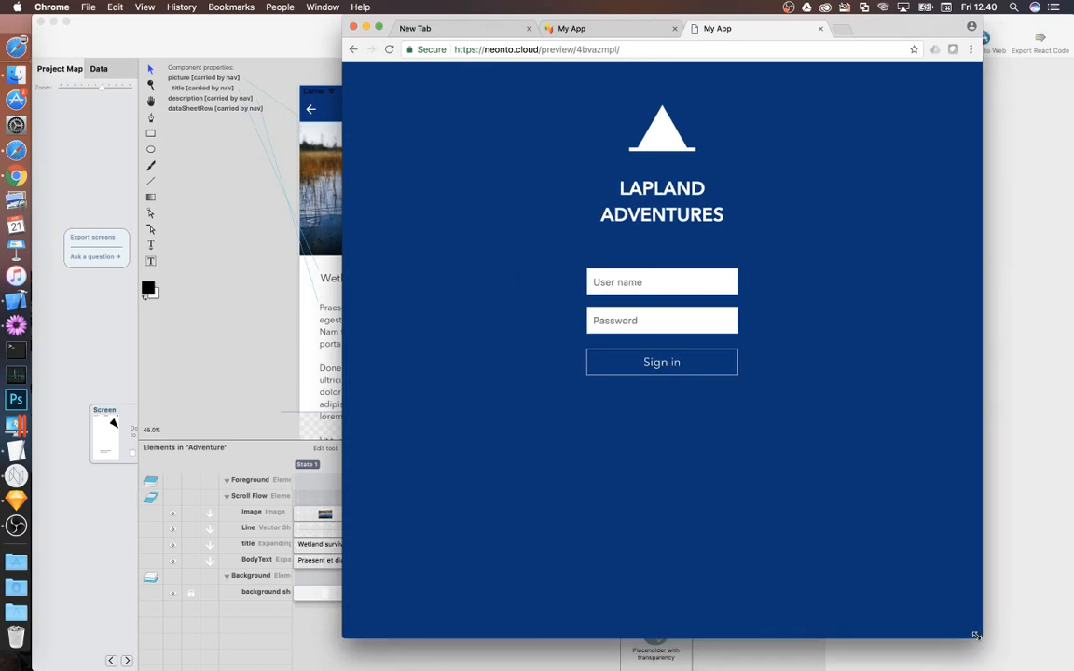
left_click(687, 365)
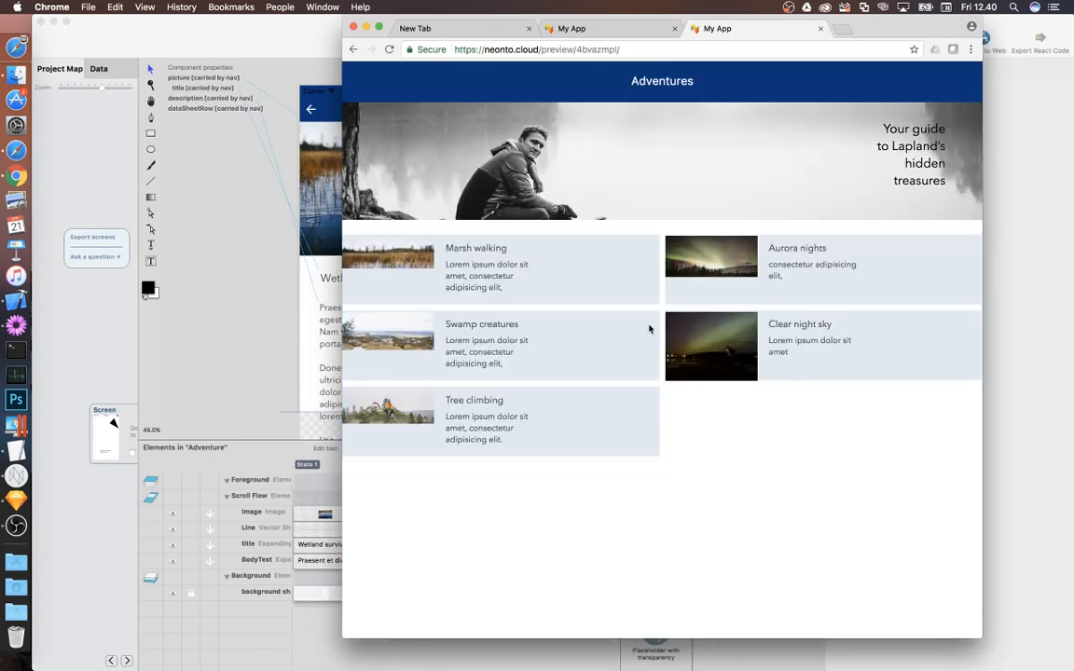
left_click(701, 322)
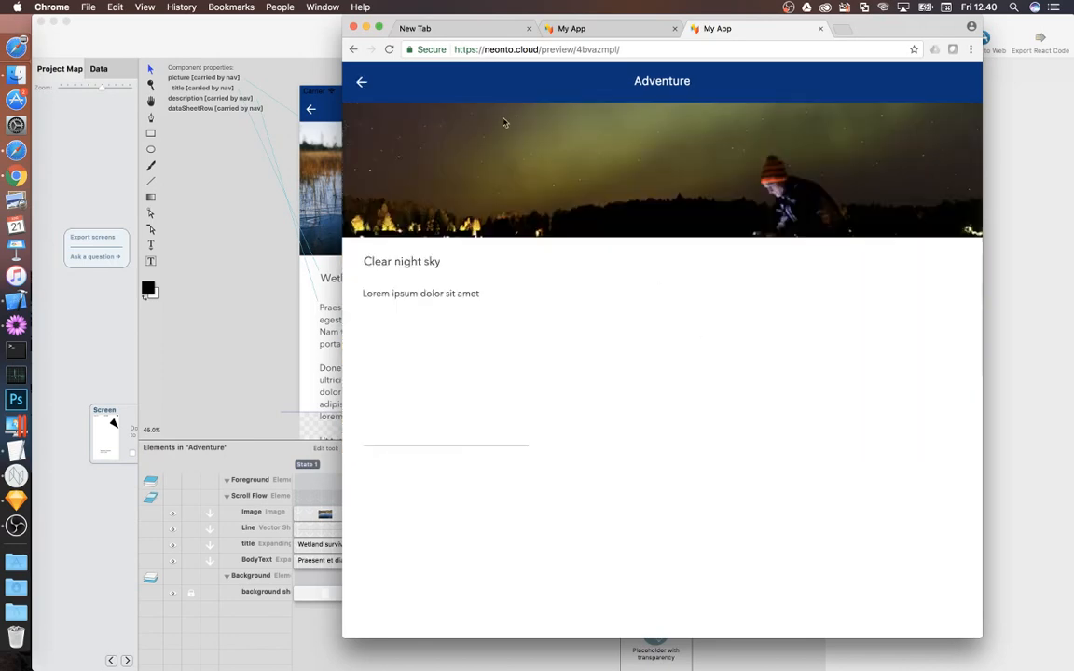
Check the Marsh walking, Swamp creatures and Aurora nights detail screens in the online preview, returning to the Adventures list after each
left_click(364, 83)
left_click(377, 268)
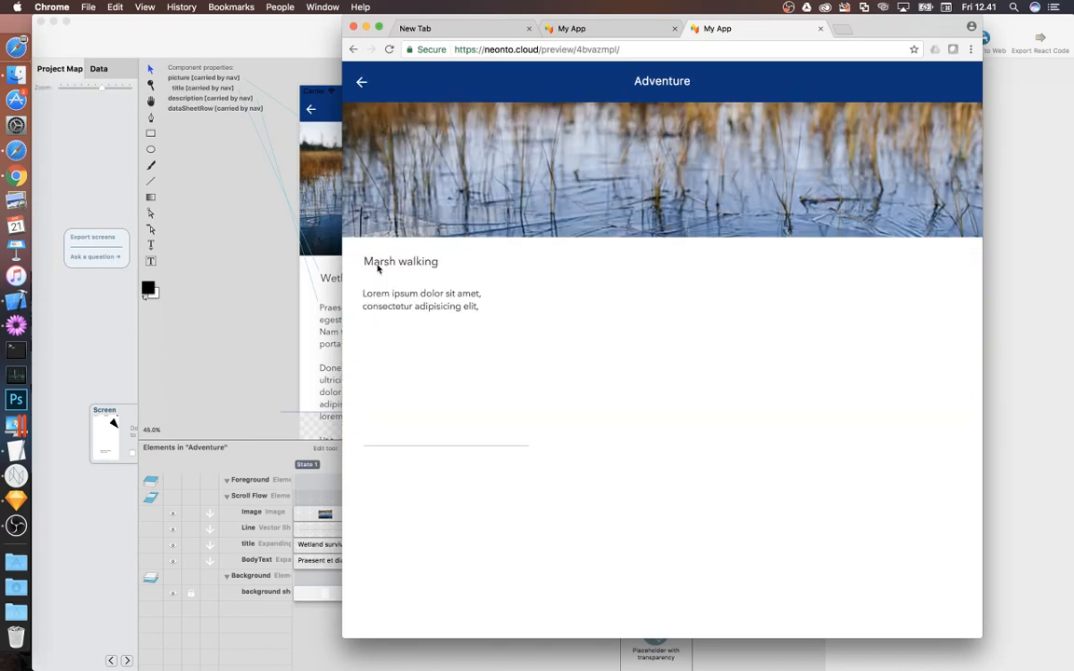
left_click(362, 82)
left_click(370, 321)
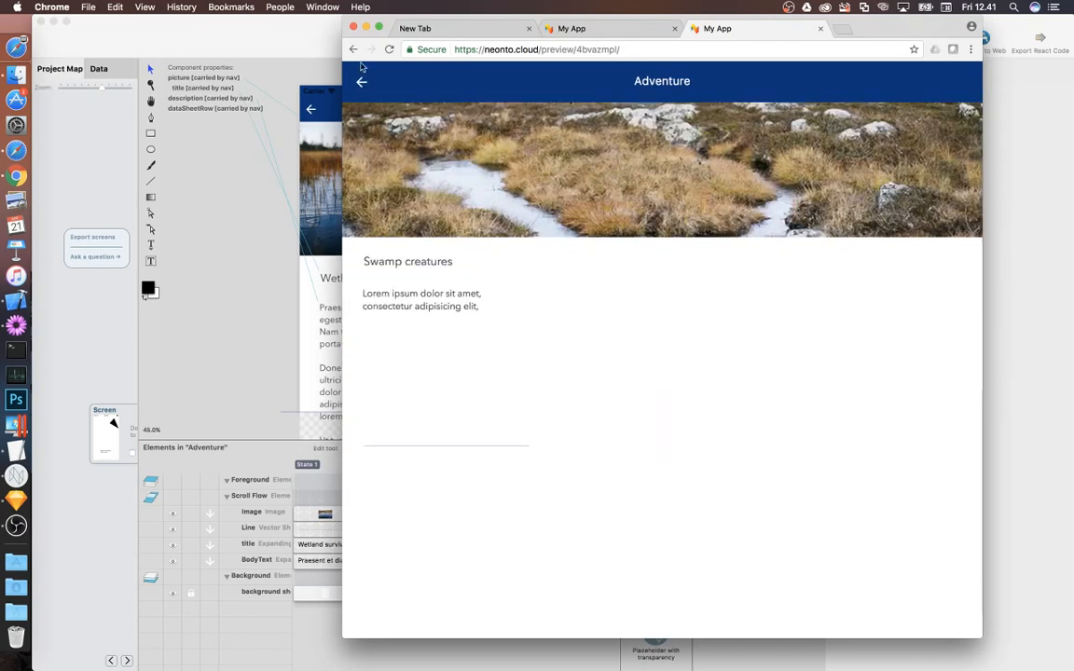
left_click(362, 82)
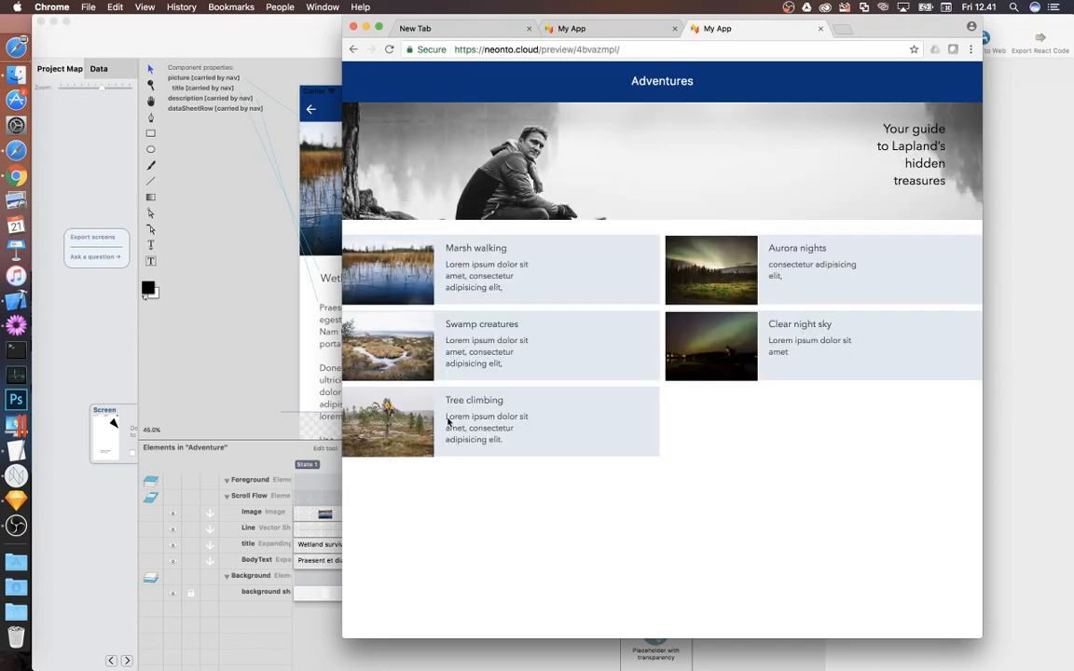
left_click(733, 277)
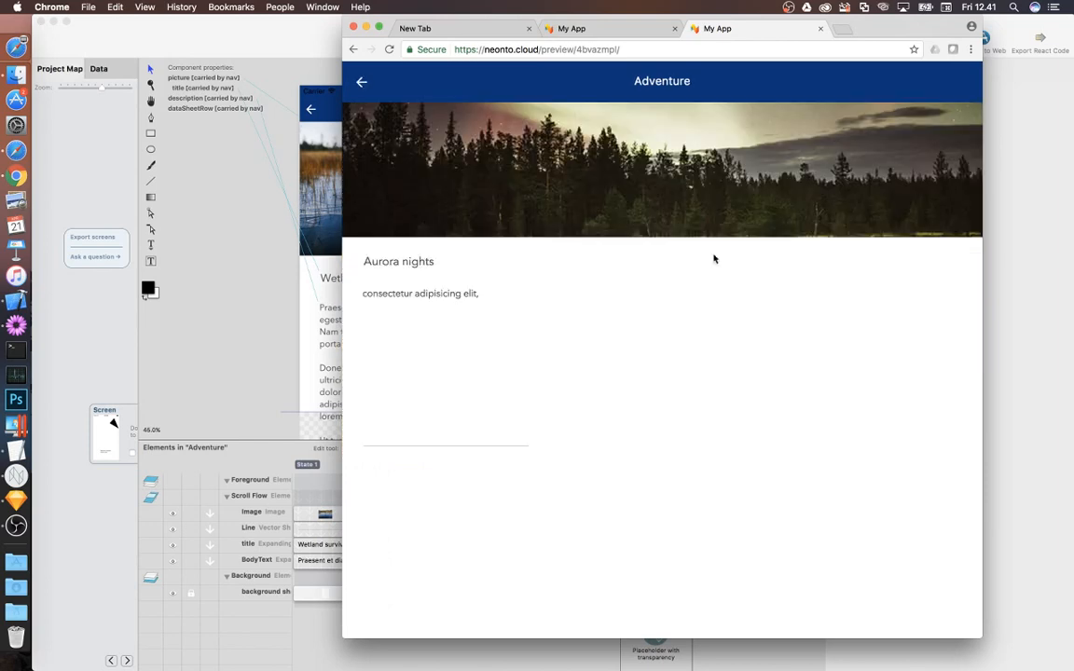
left_click(363, 83)
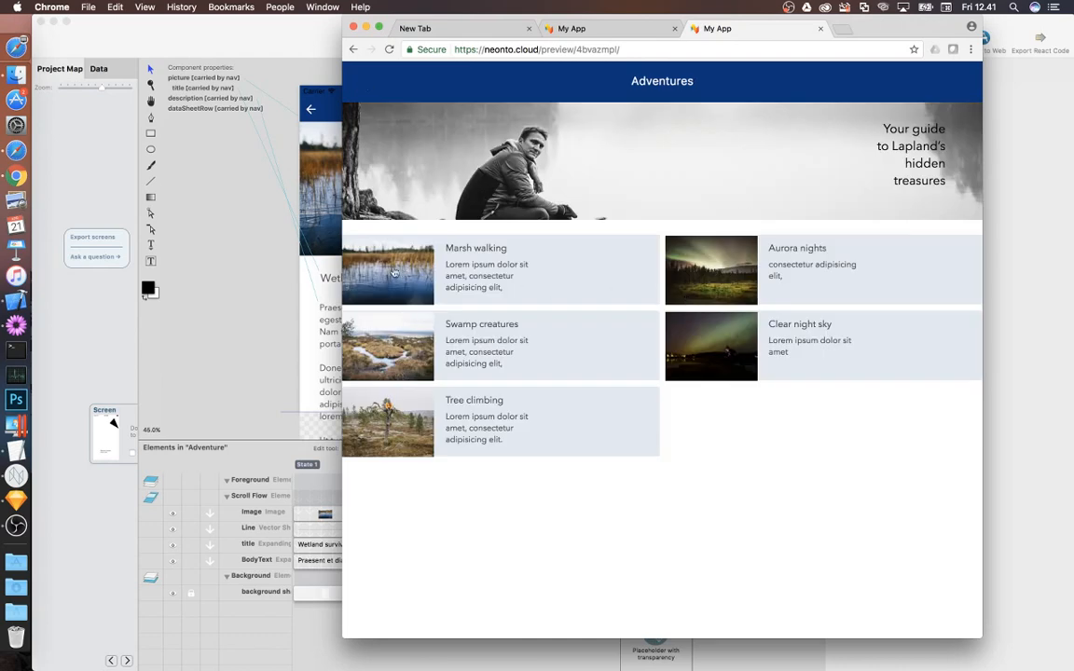
Recheck the Swamp creatures, Marsh walking, Aurora nights and Clear night sky detail screens, ending on the Adventures list
left_click(358, 326)
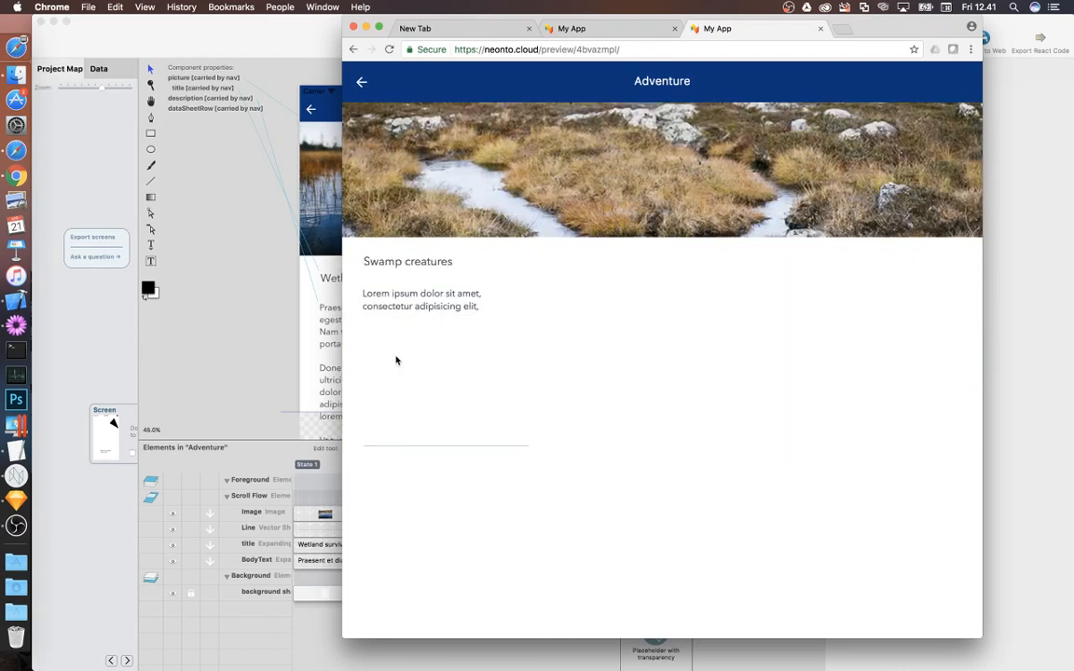
left_click(363, 83)
left_click(398, 273)
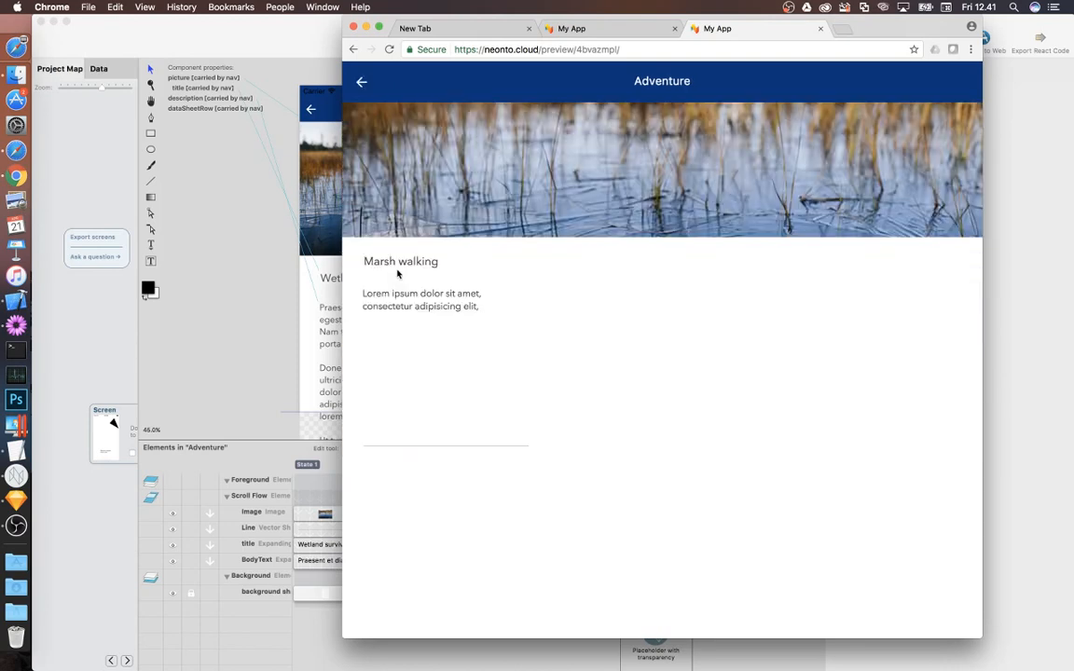
left_click(361, 83)
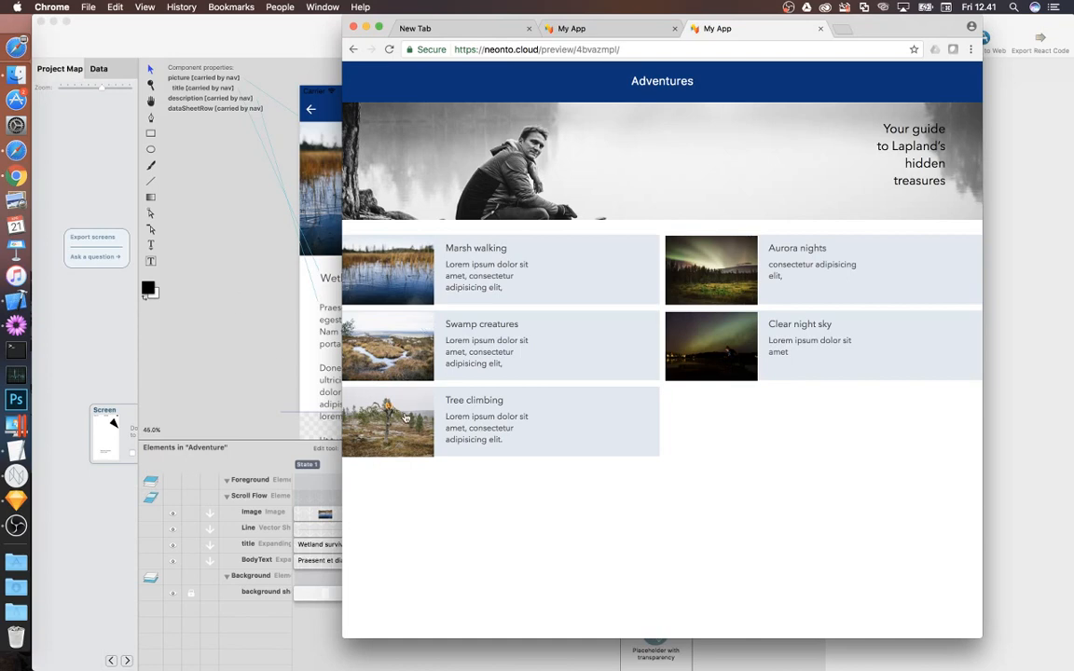
left_click(723, 270)
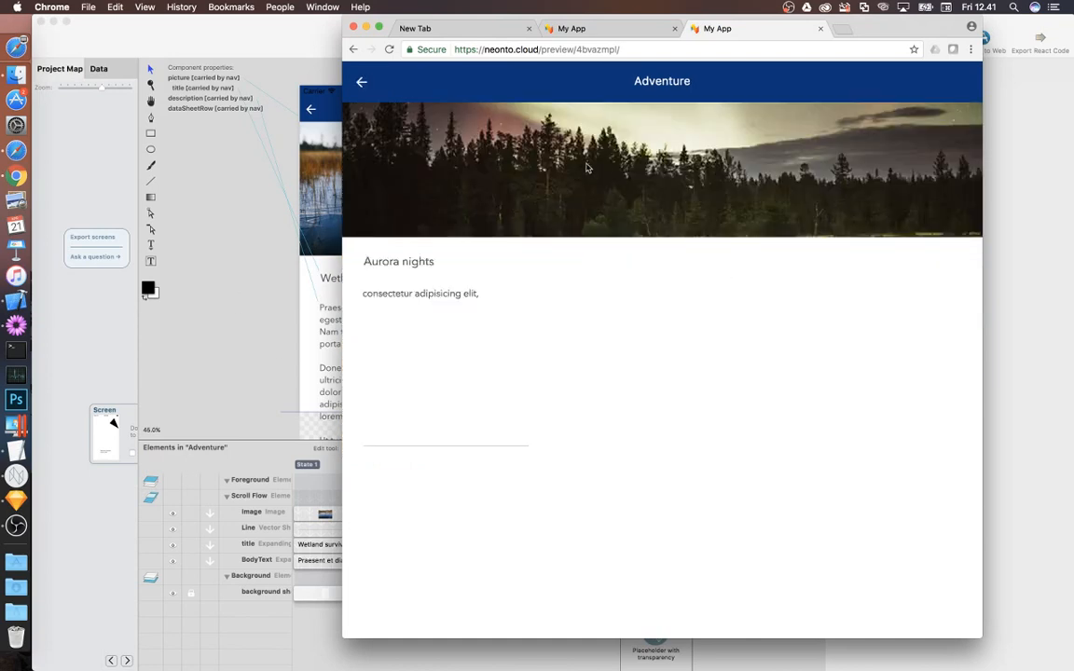
left_click(362, 82)
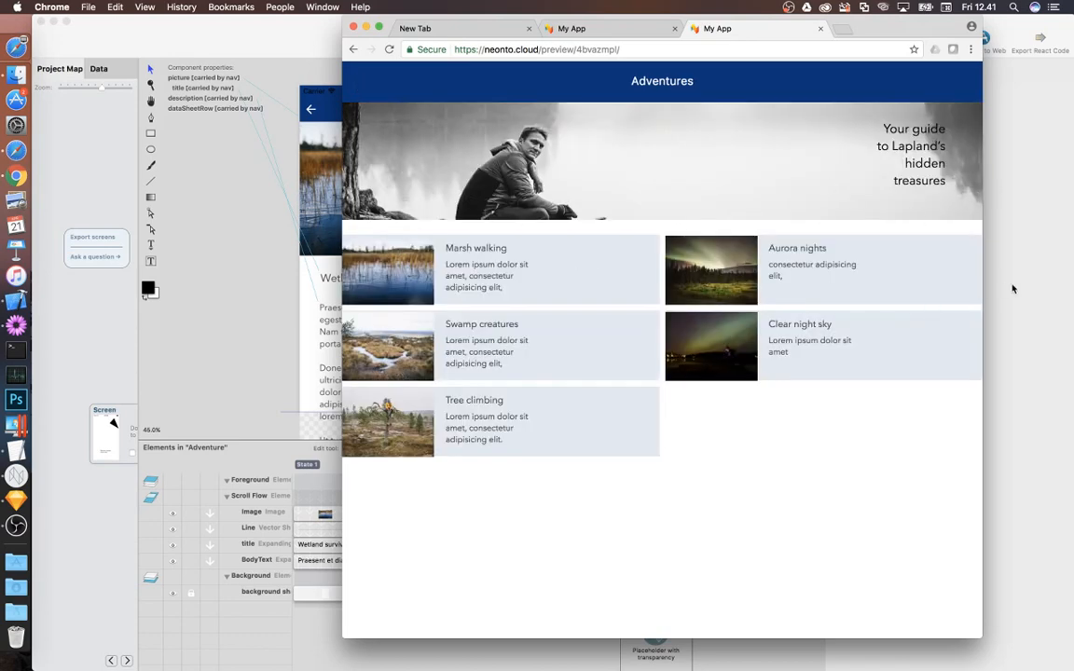
left_click(723, 354)
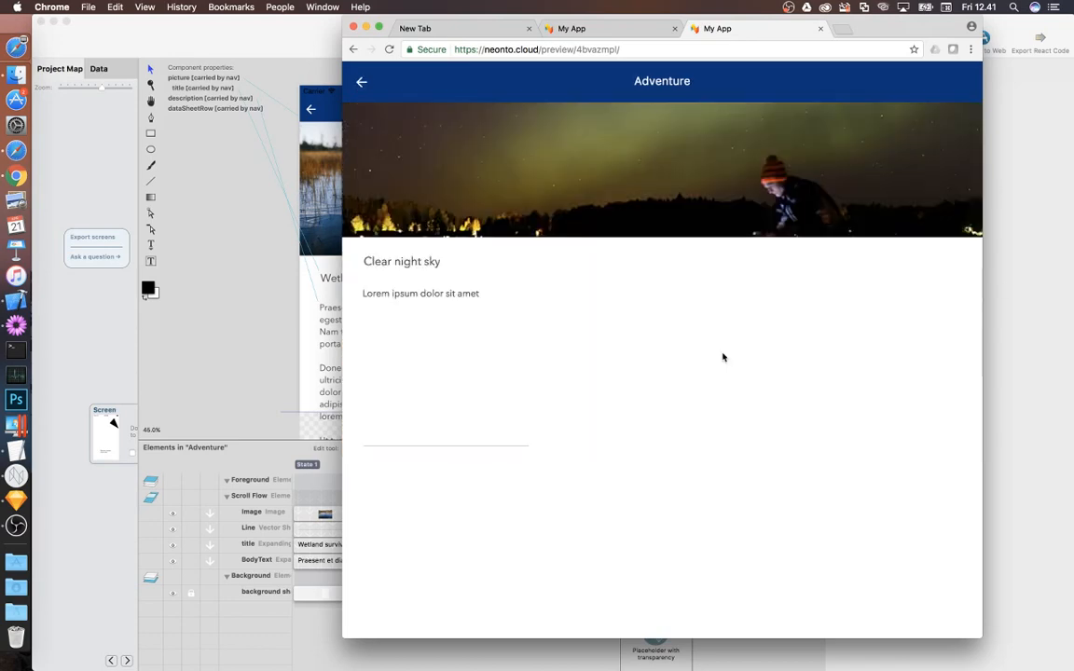
left_click(362, 83)
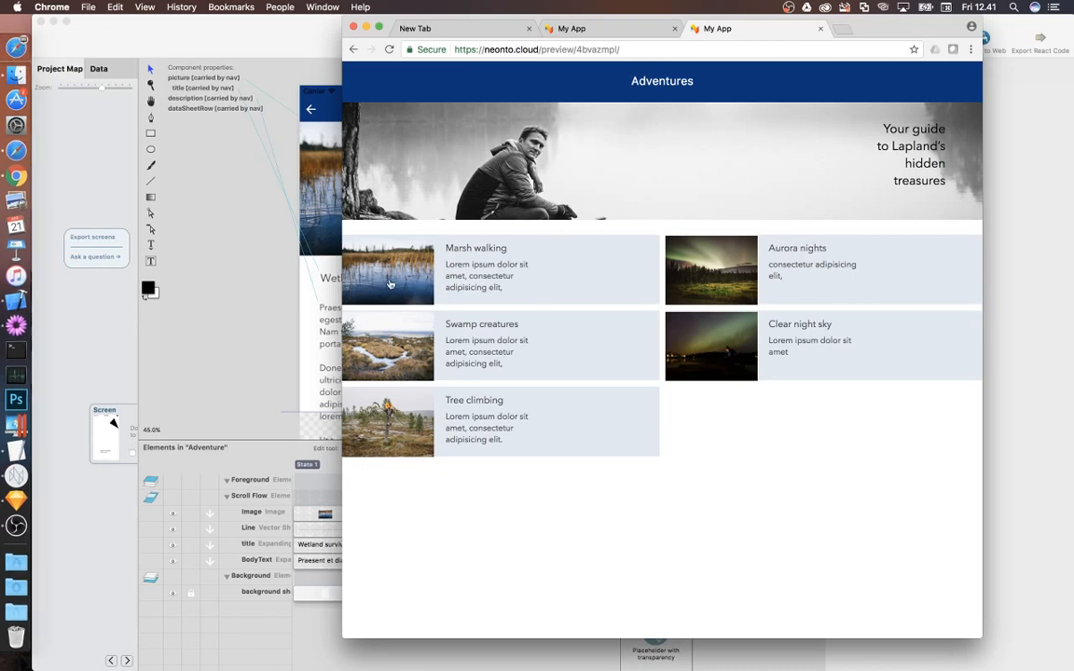
Switch to React Studio, examine the JSX code generated for the Adventure screen from start to end and close the code viewer
left_click(220, 271)
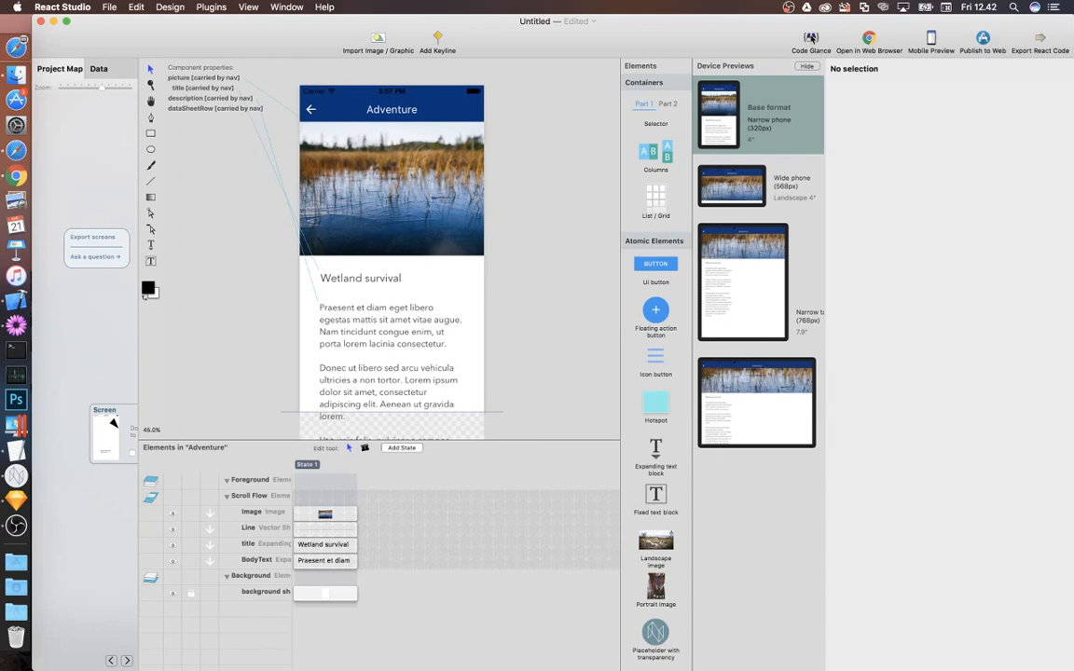
left_click(811, 39)
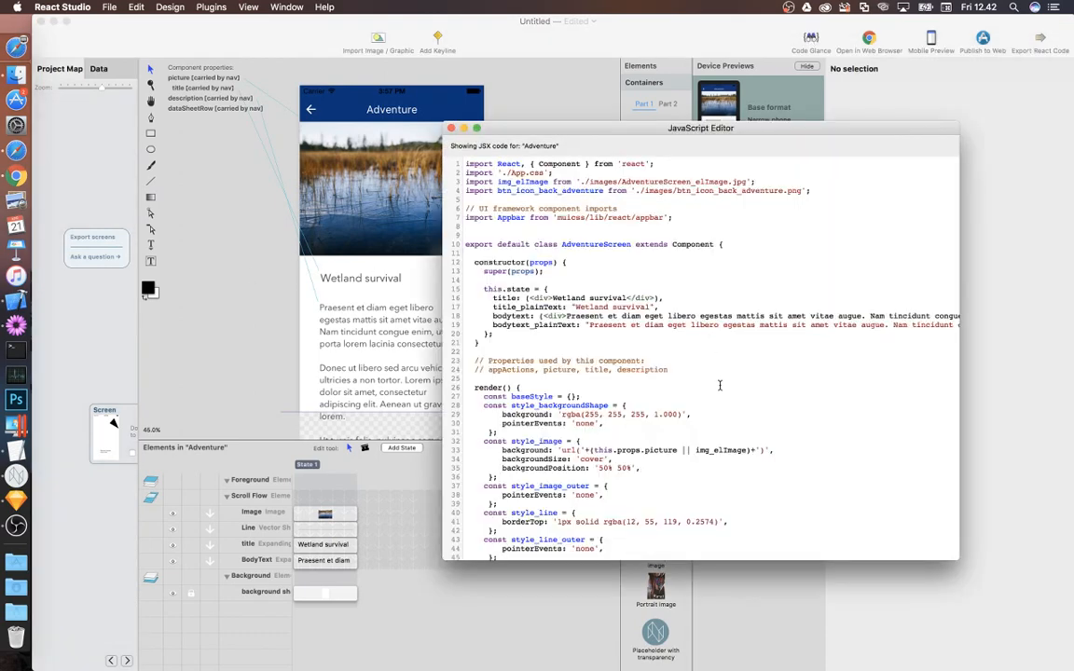
scroll(719, 385, "down", 10)
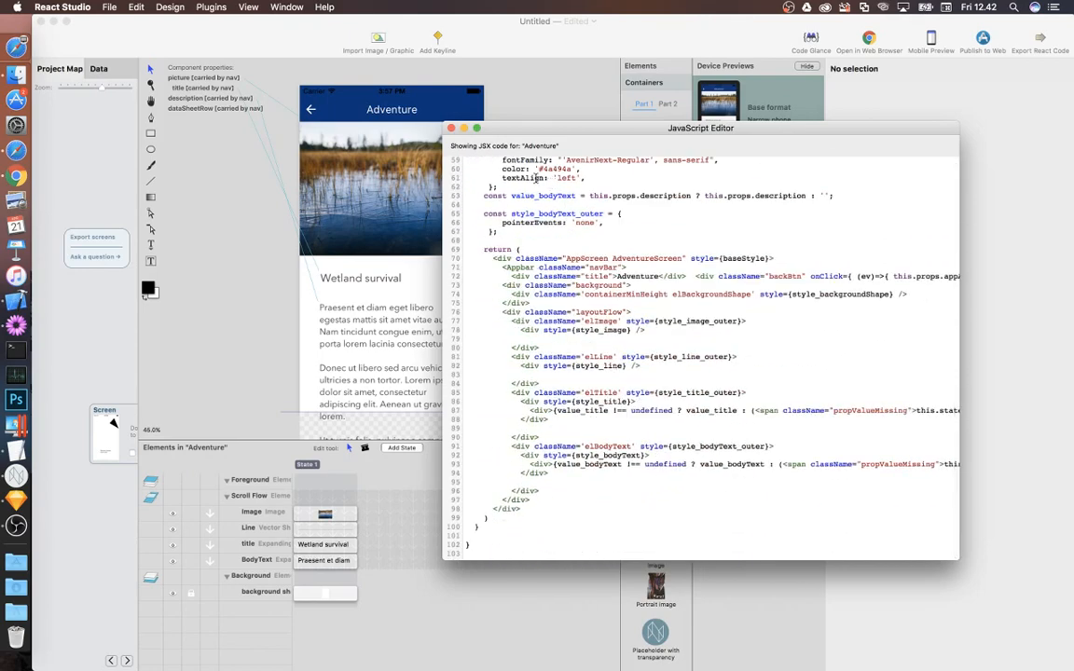
scroll(591, 290, "up", 8)
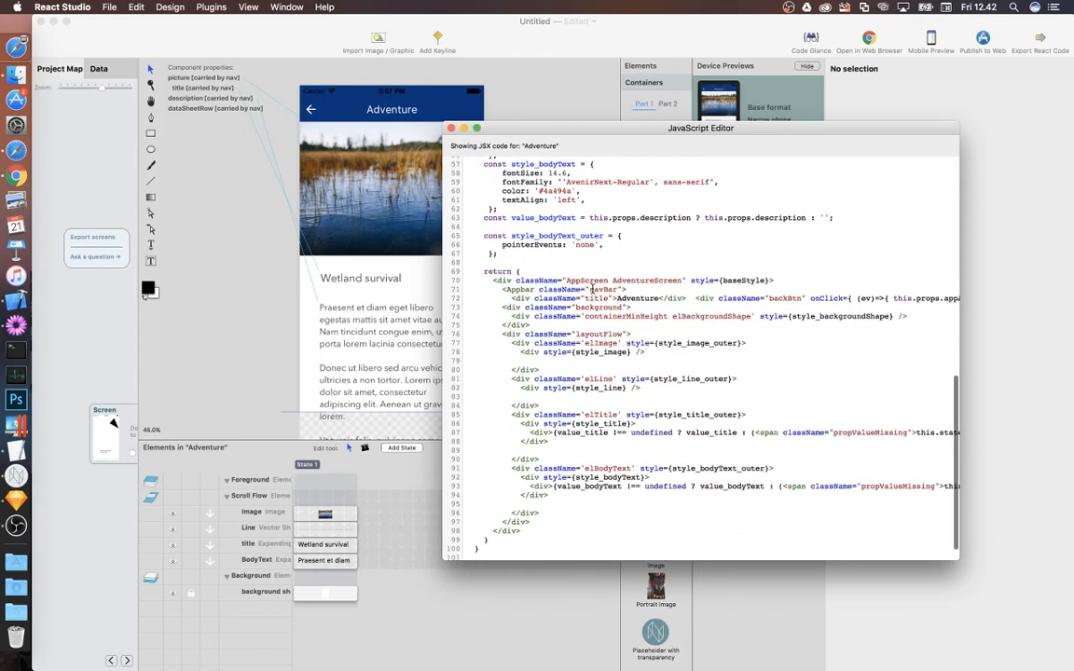
left_click(451, 128)
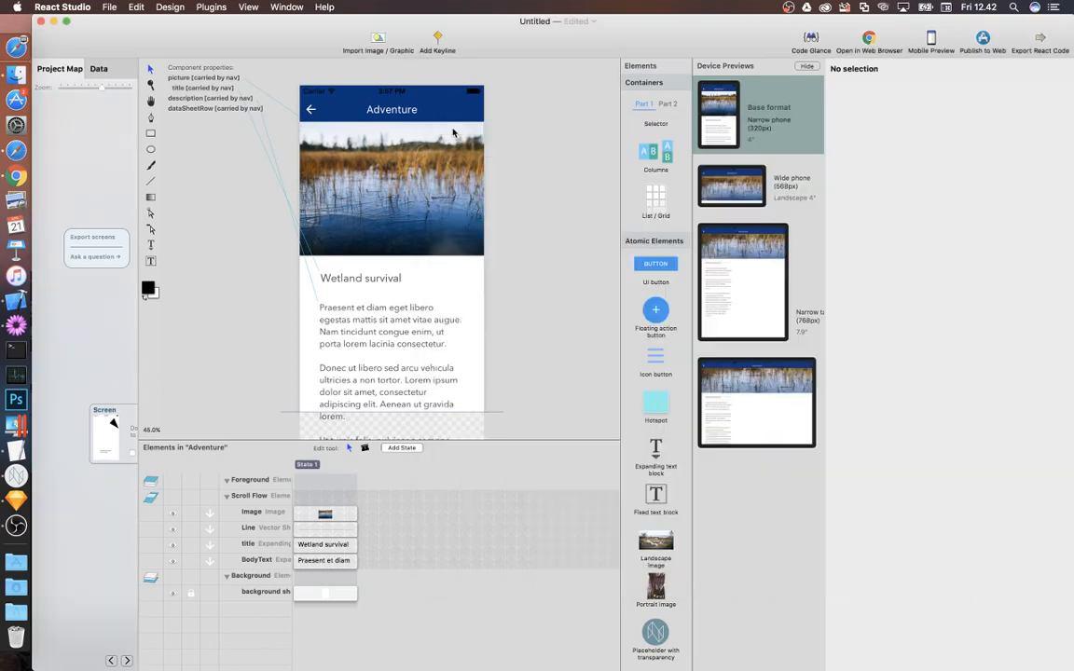
Examine the JSX code generated for the listitem component, including its image click handler, and return to the project map
left_click(91, 303)
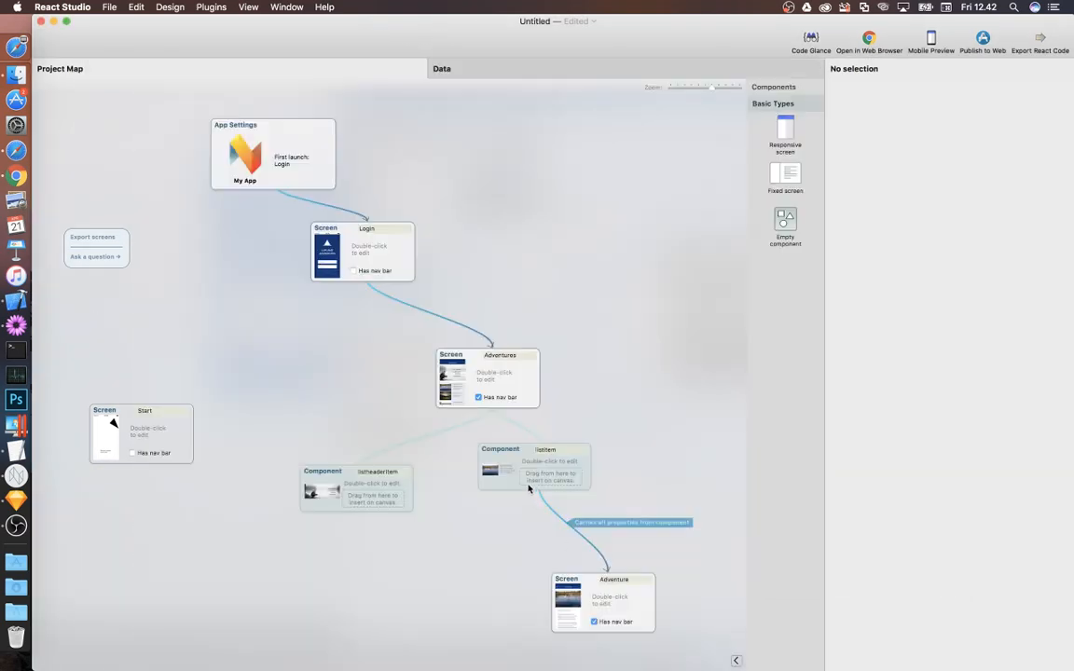
double_click(502, 453)
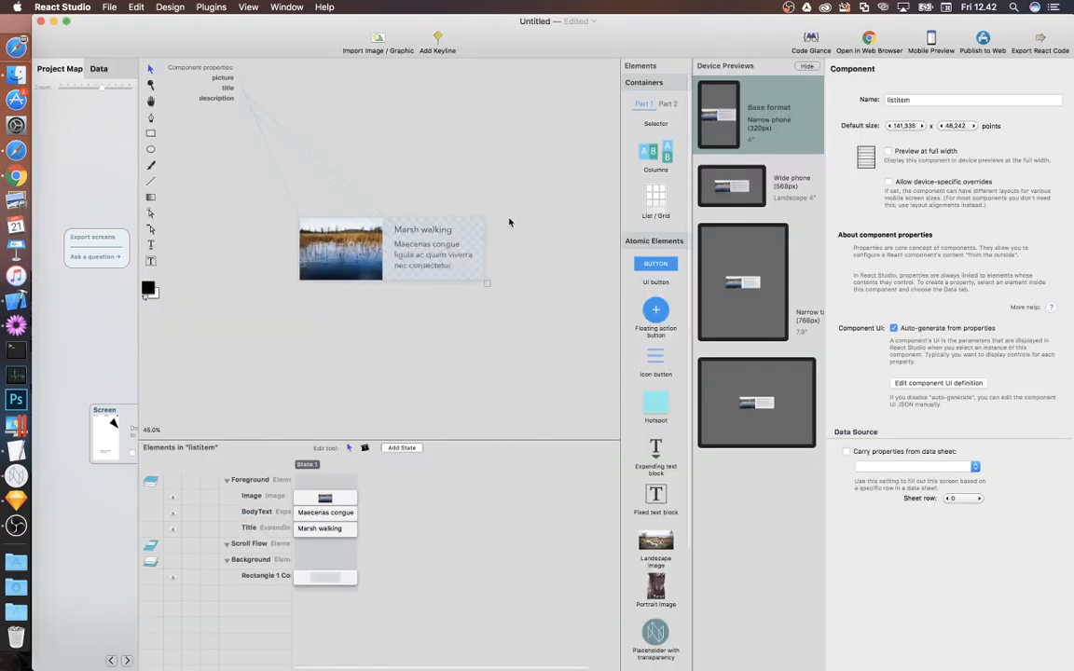
left_click(811, 40)
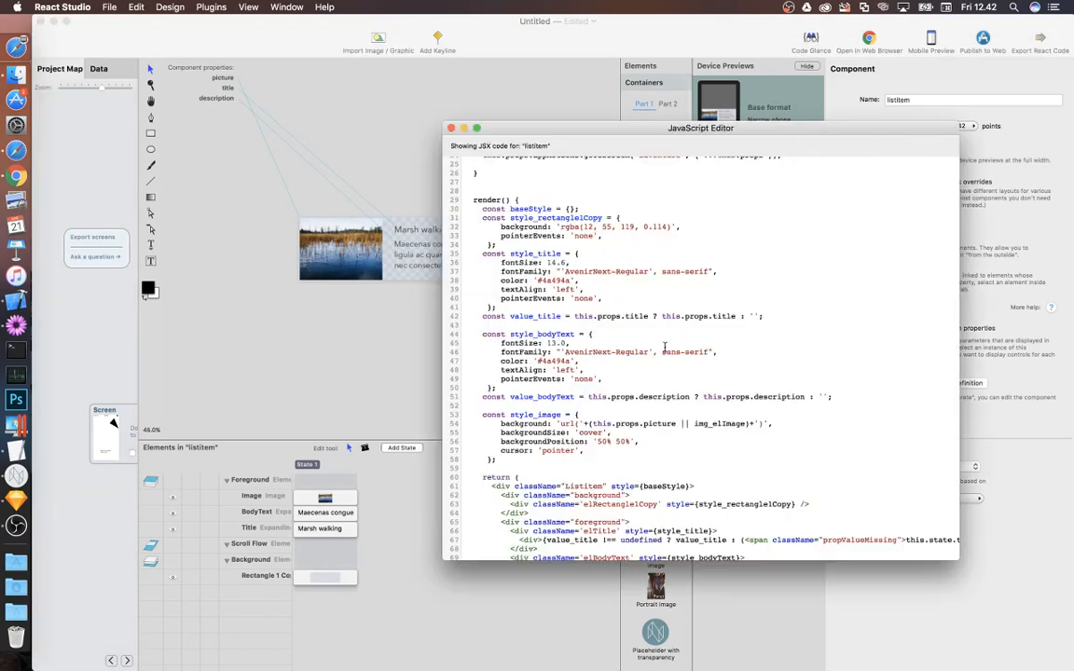
scroll(632, 258, "up", 5)
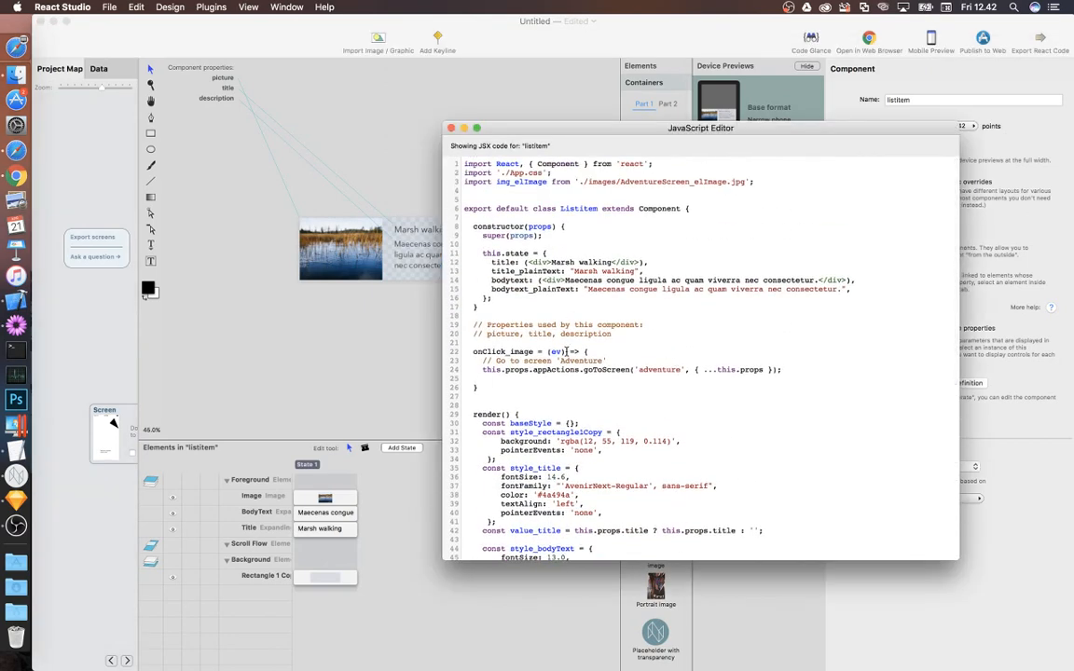
scroll(632, 258, "down", 7)
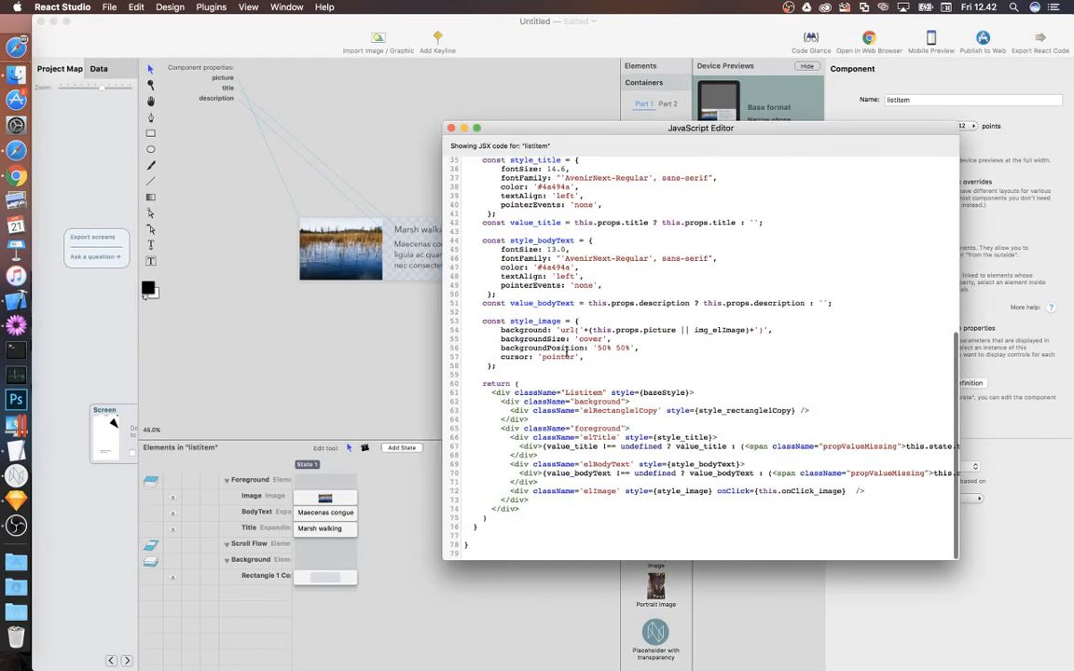
left_click(451, 129)
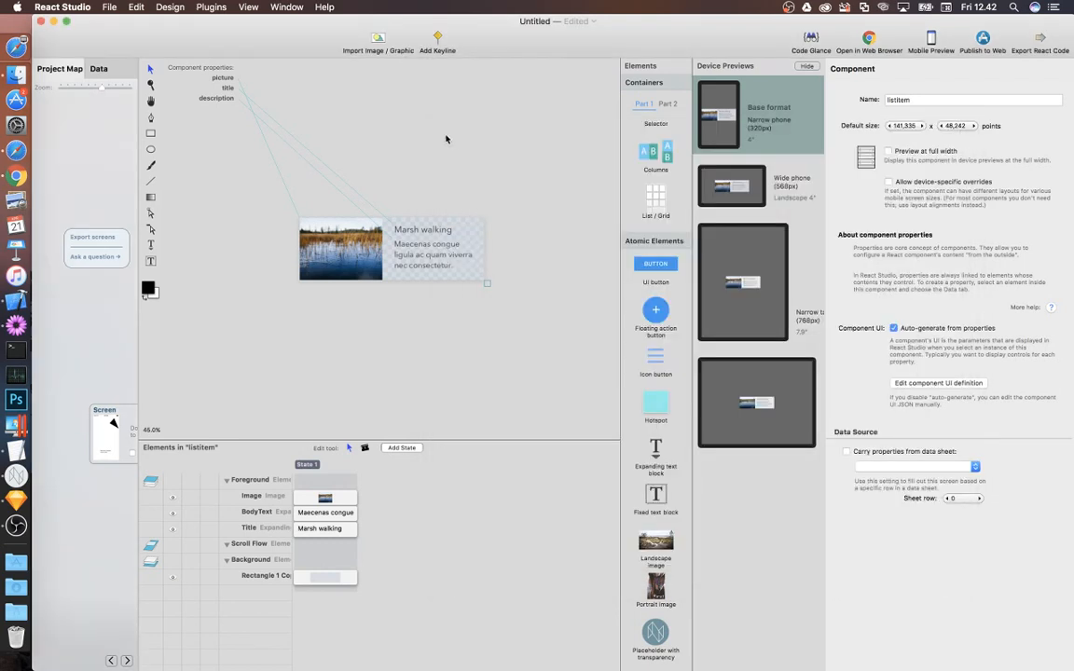
left_click(106, 356)
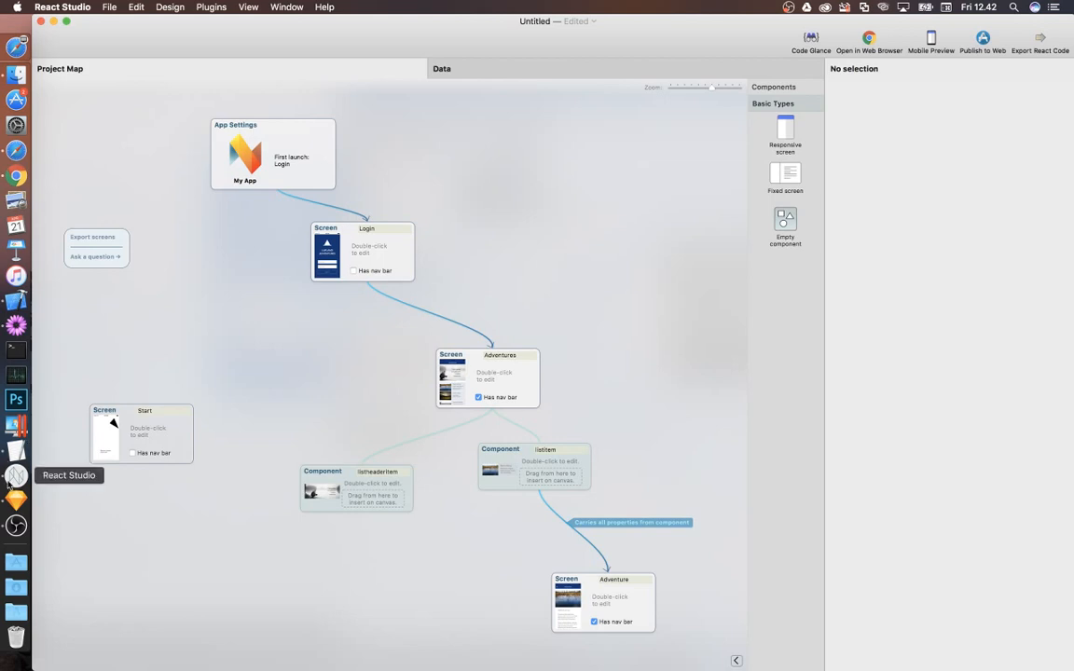
Review the React Studio webinar agenda in TextEdit and switch back to React Studio to look over its help and support options
left_click(18, 452)
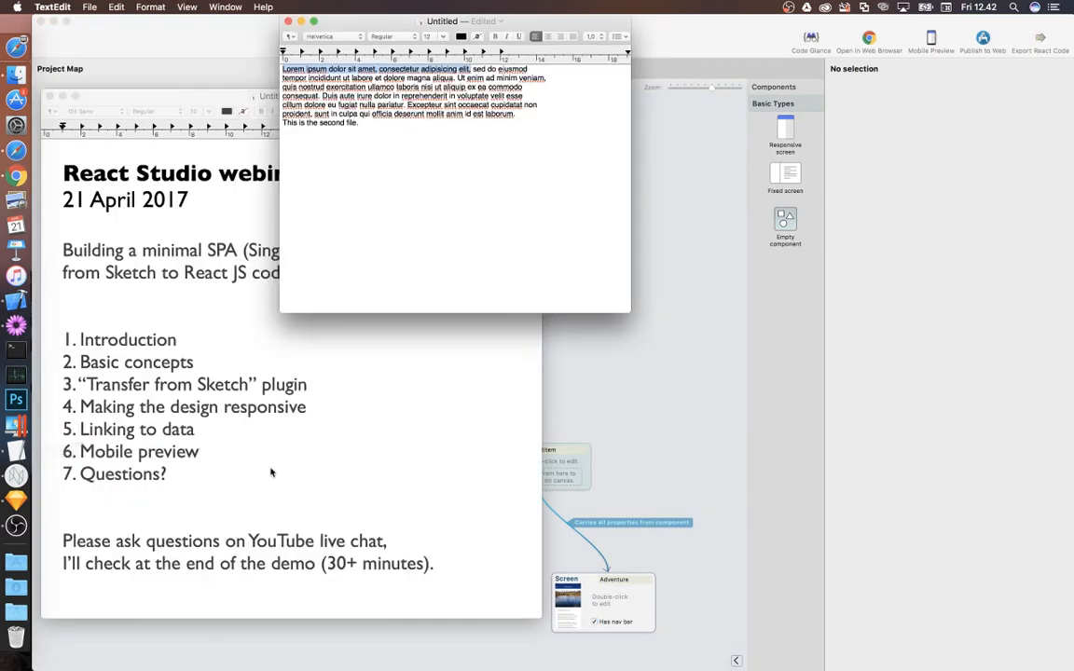
left_click(328, 444)
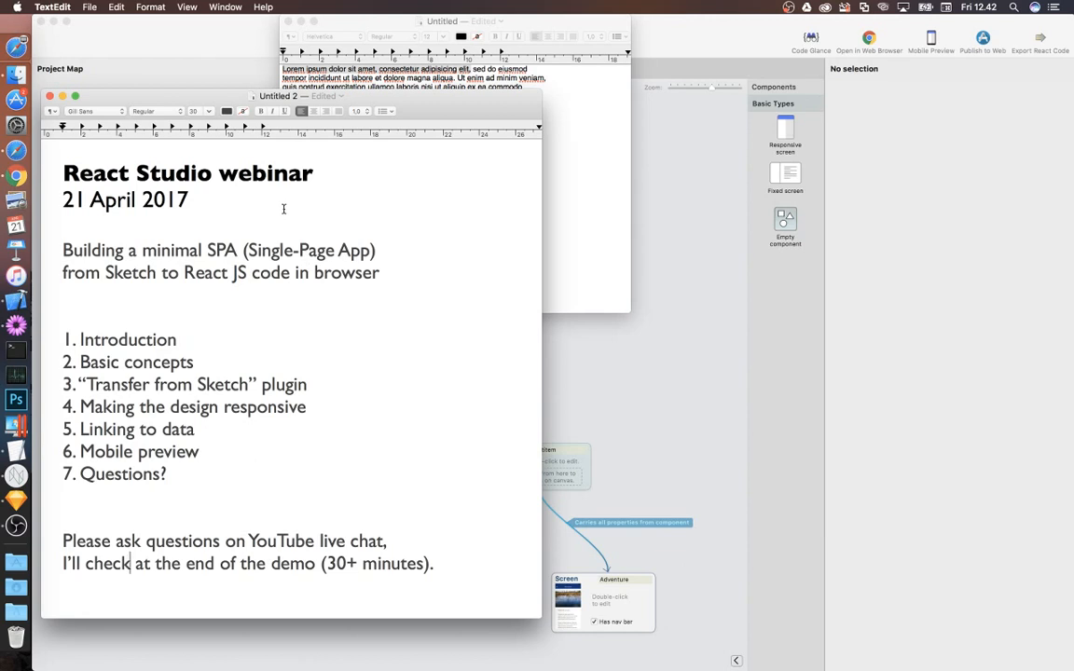
left_click(620, 386)
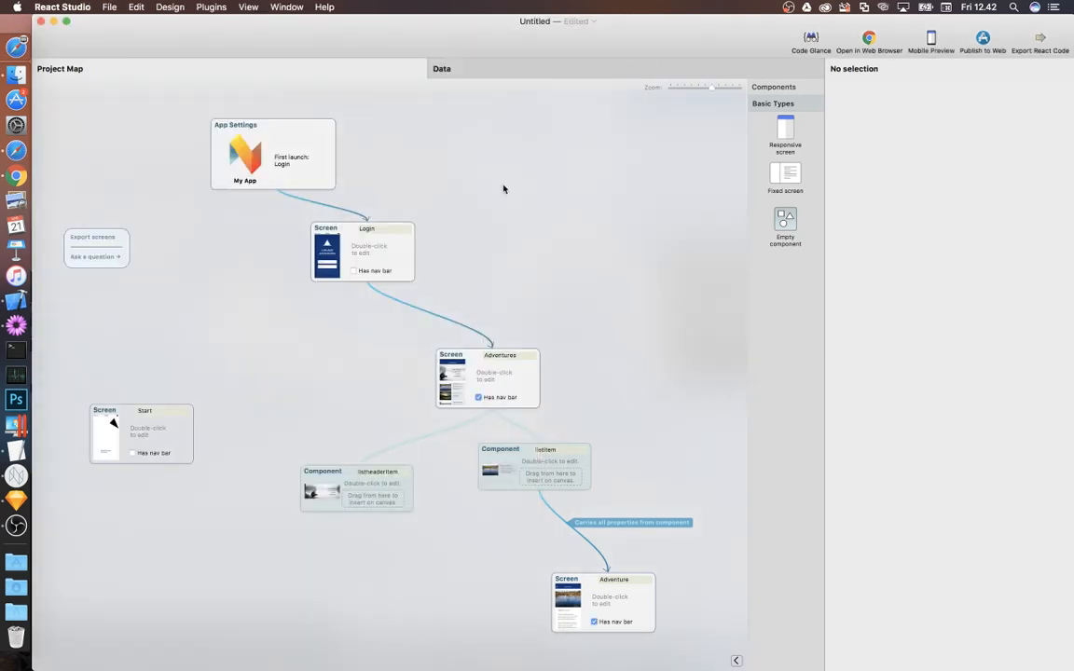
left_click(325, 6)
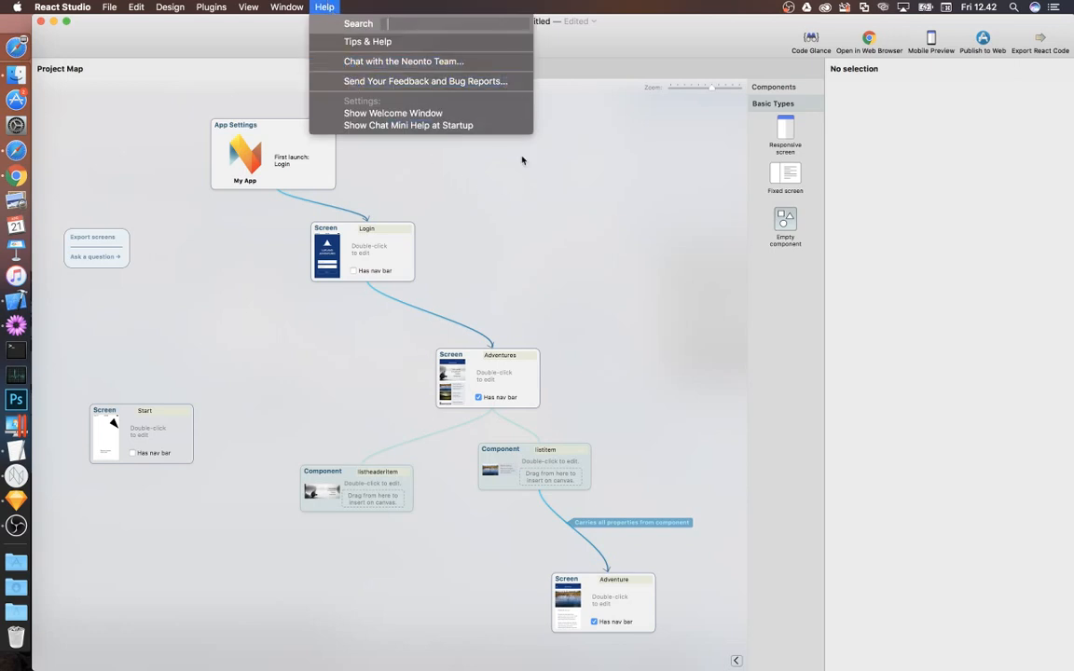
left_click(536, 186)
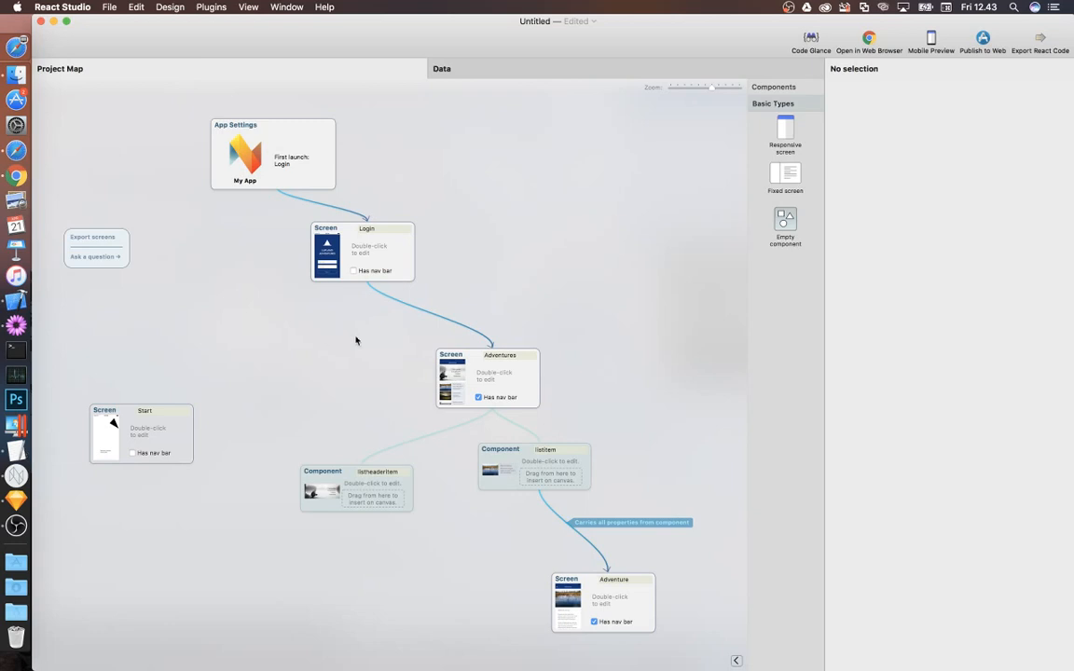
Revisit the webinar agenda in TextEdit and bring the OBS window to the front over the project map
left_click(17, 450)
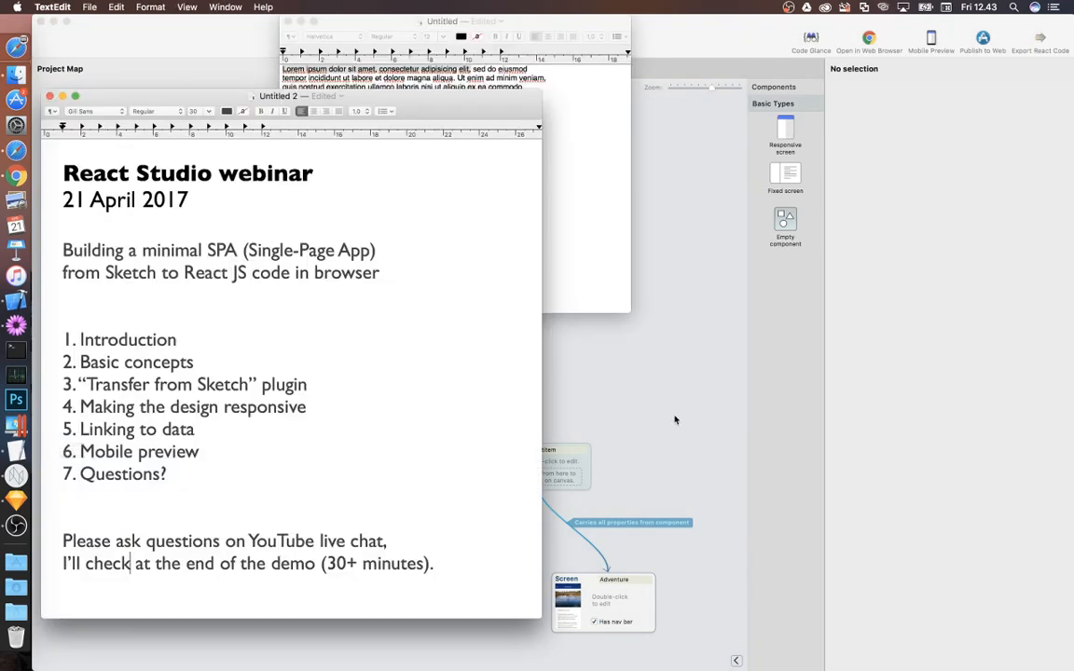
left_click(234, 643)
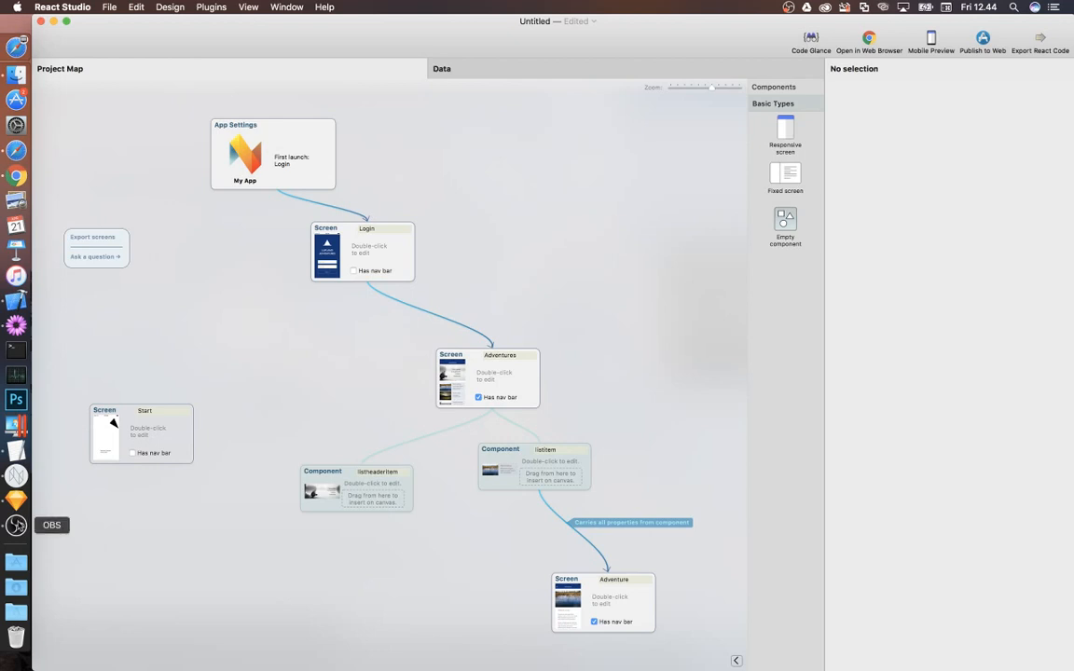
left_click(17, 526)
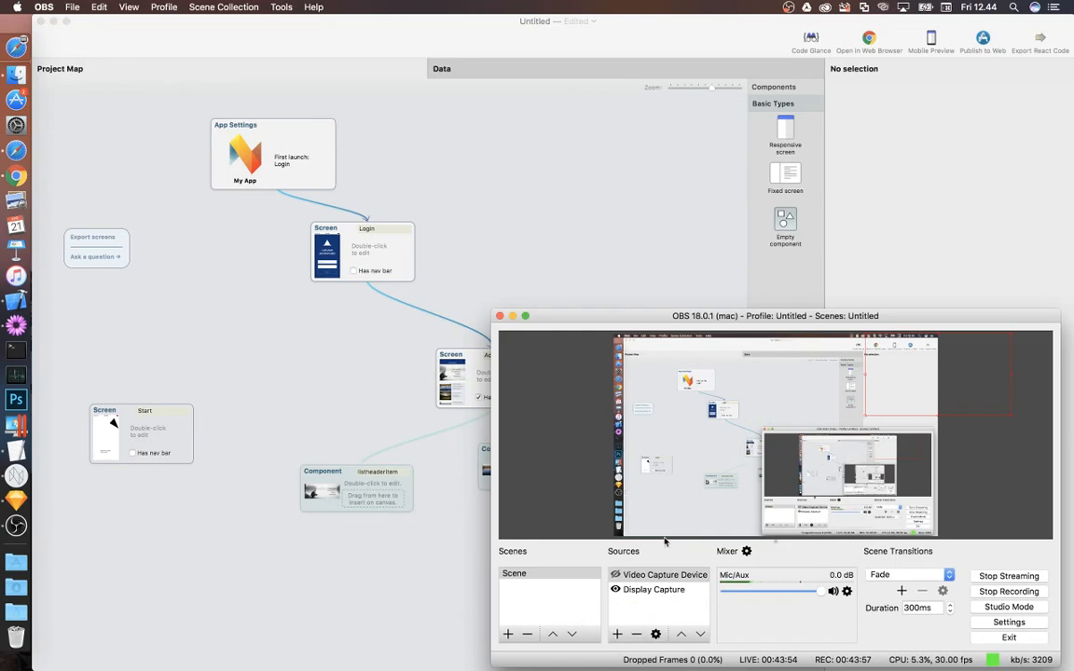